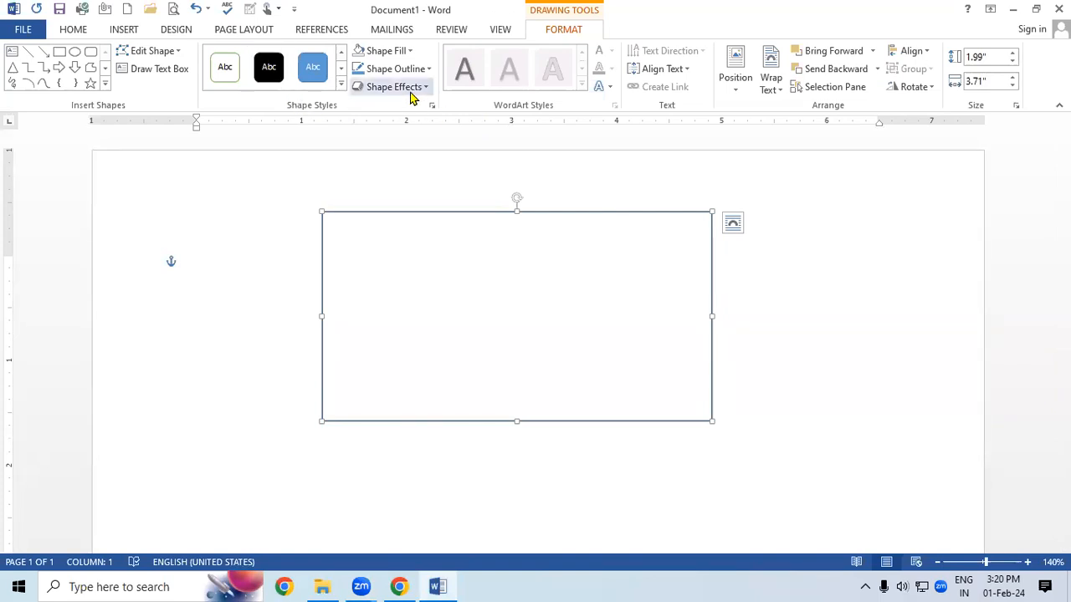
- Fill the rectangle with a light orange theme colour and narrow it from its right side to about 1.49 inches wide
left_click(393, 52)
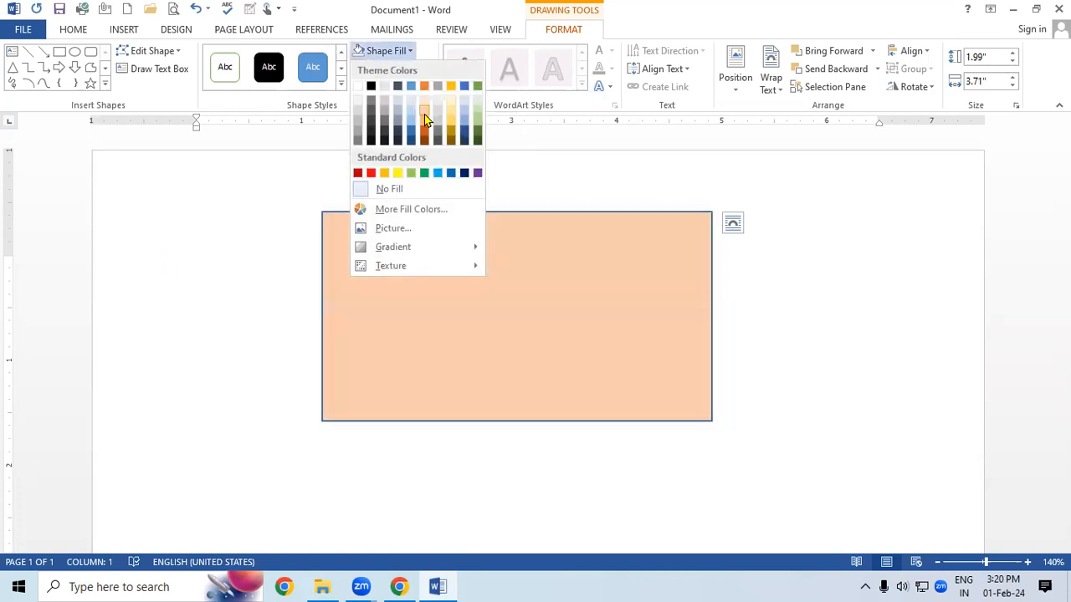
left_click(424, 114)
left_click(389, 87)
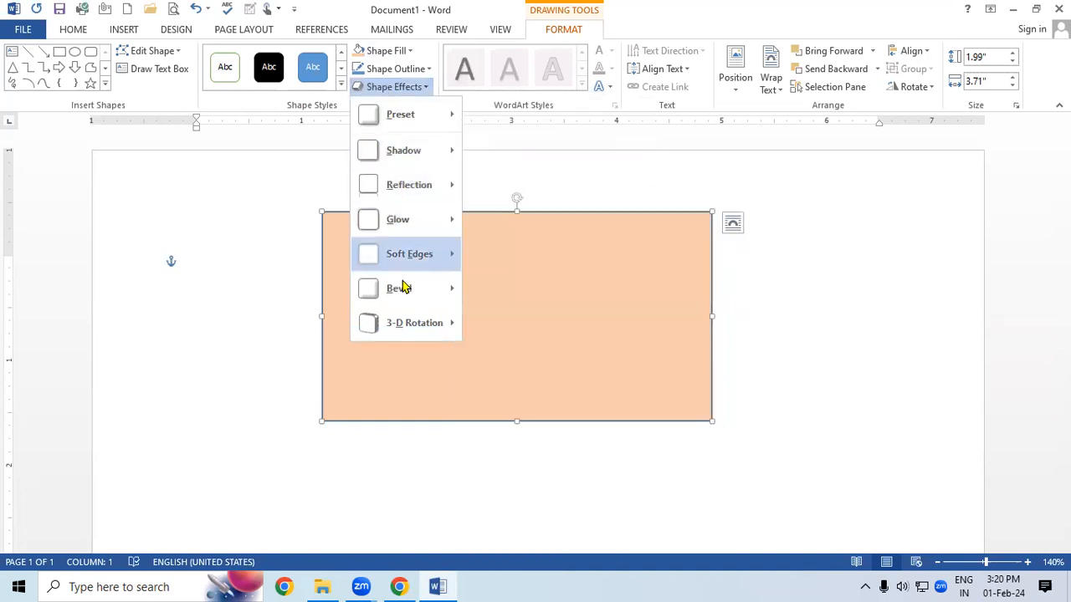
mouse_move(409, 330)
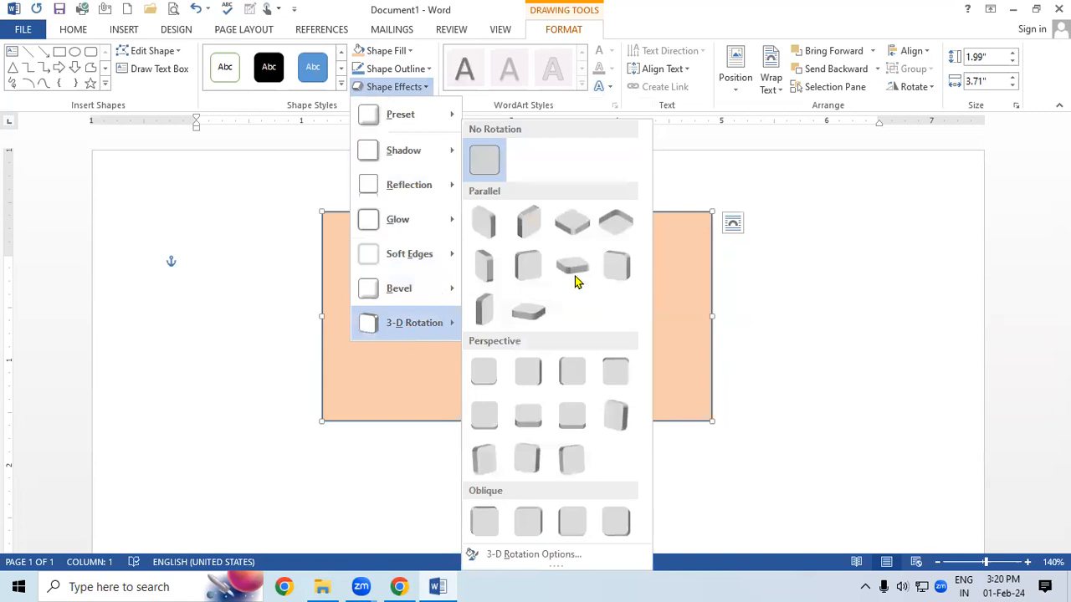
left_click(695, 253)
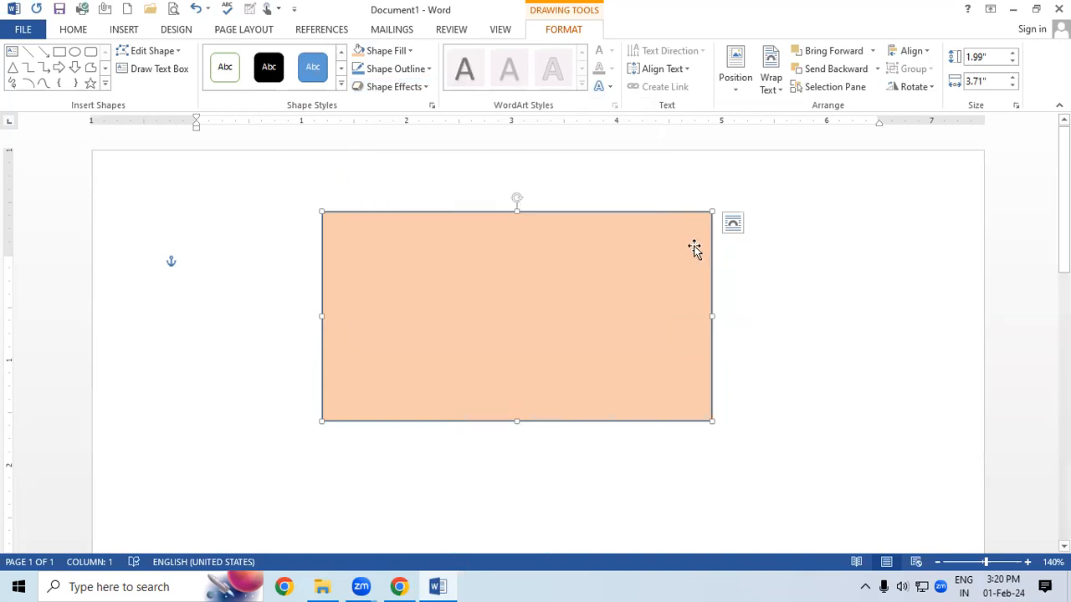
left_click_drag(683, 306, 450, 279)
left_click(471, 153)
- Insert the picture A Photo 001, enlarge it to about 2.37 by 1.84 inches and place it to the right of the rectangle
left_click(122, 30)
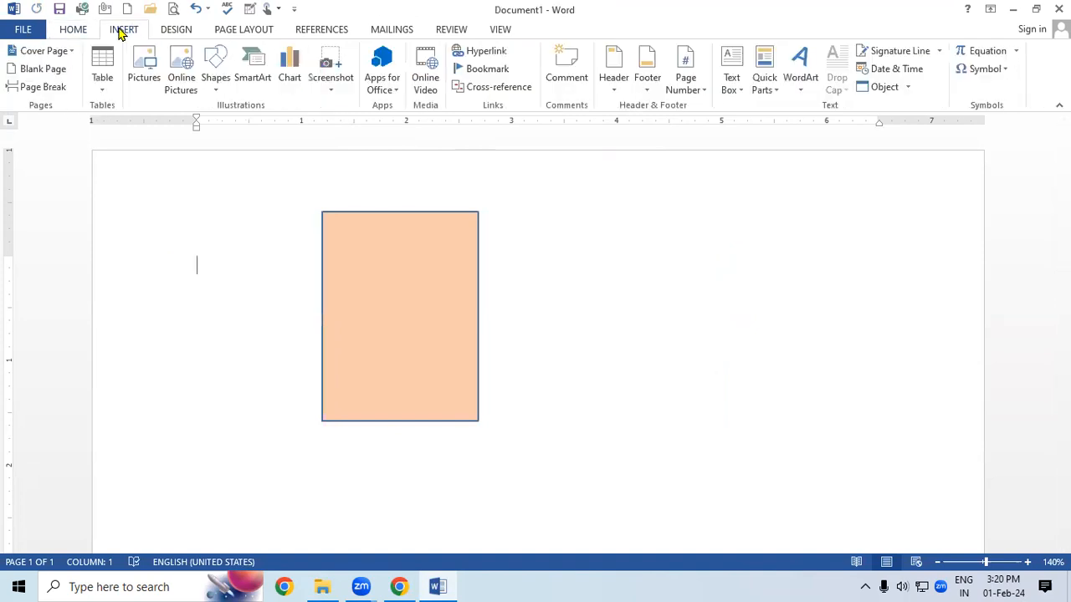
left_click(144, 71)
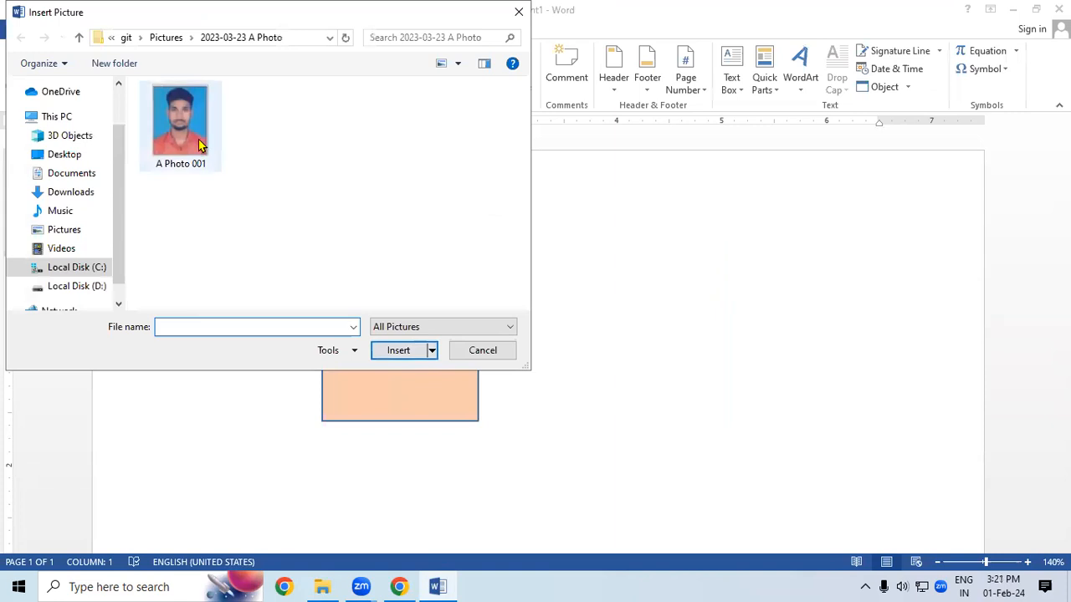
left_click(199, 145)
left_click(399, 353)
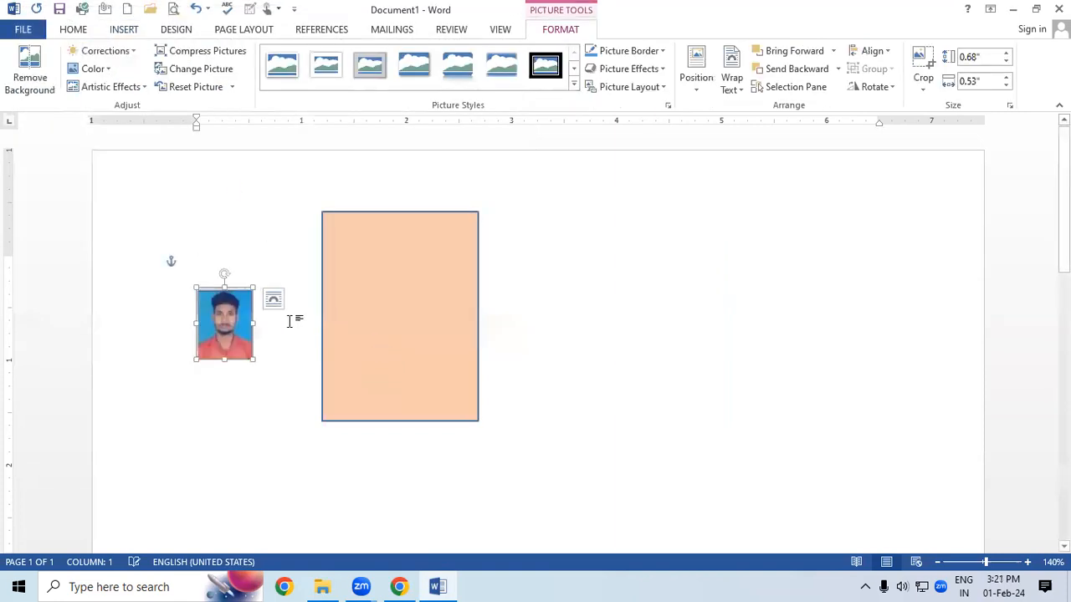
left_click_drag(230, 330, 784, 502)
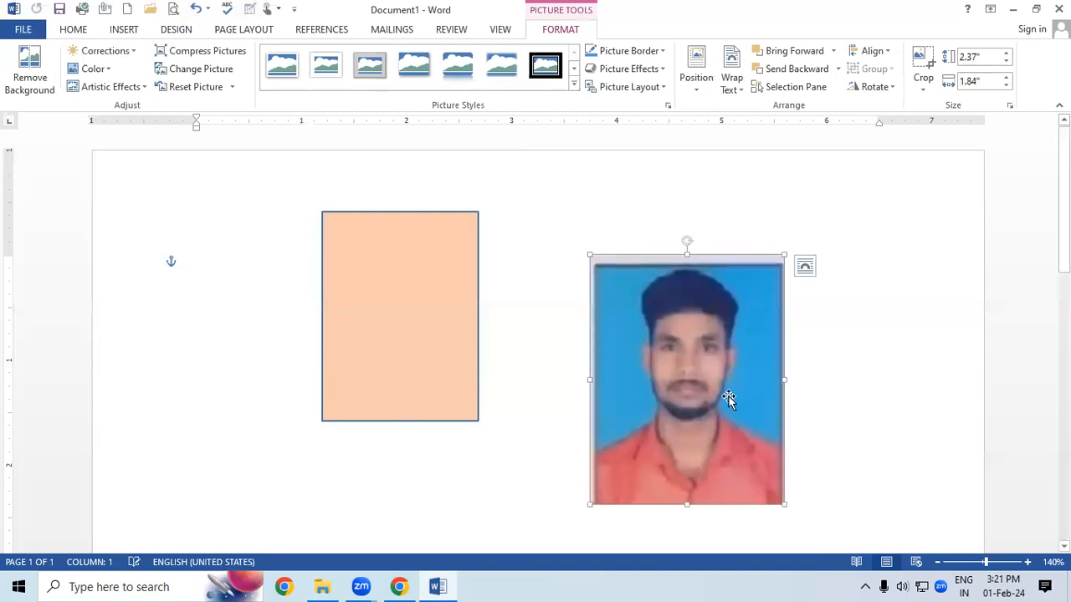
left_click_drag(721, 270, 664, 270)
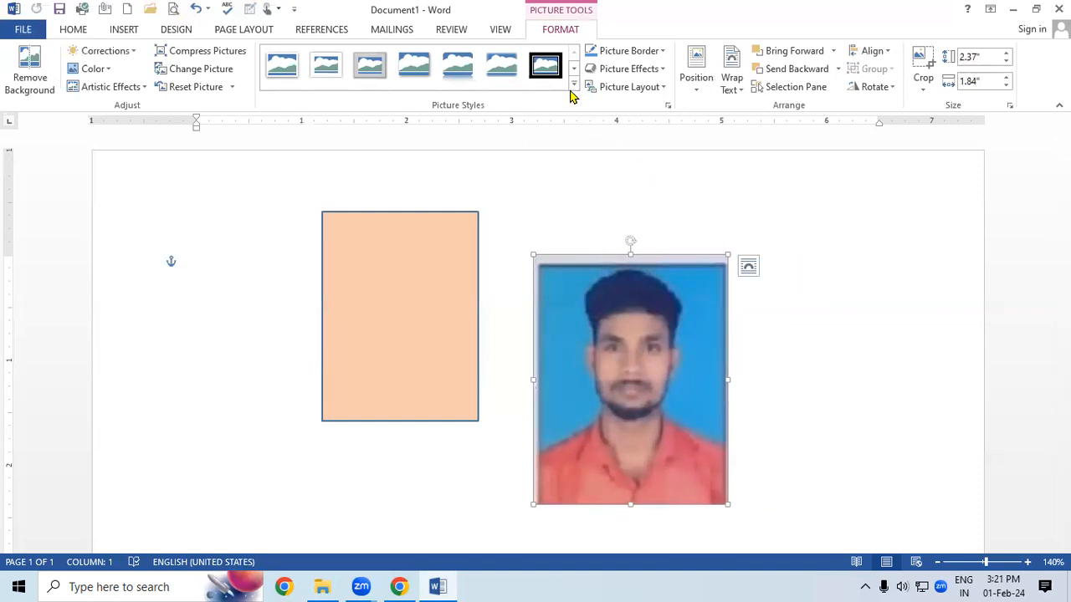
- Look at the preset picture effects available for the inserted photo
left_click(667, 71)
mouse_move(641, 97)
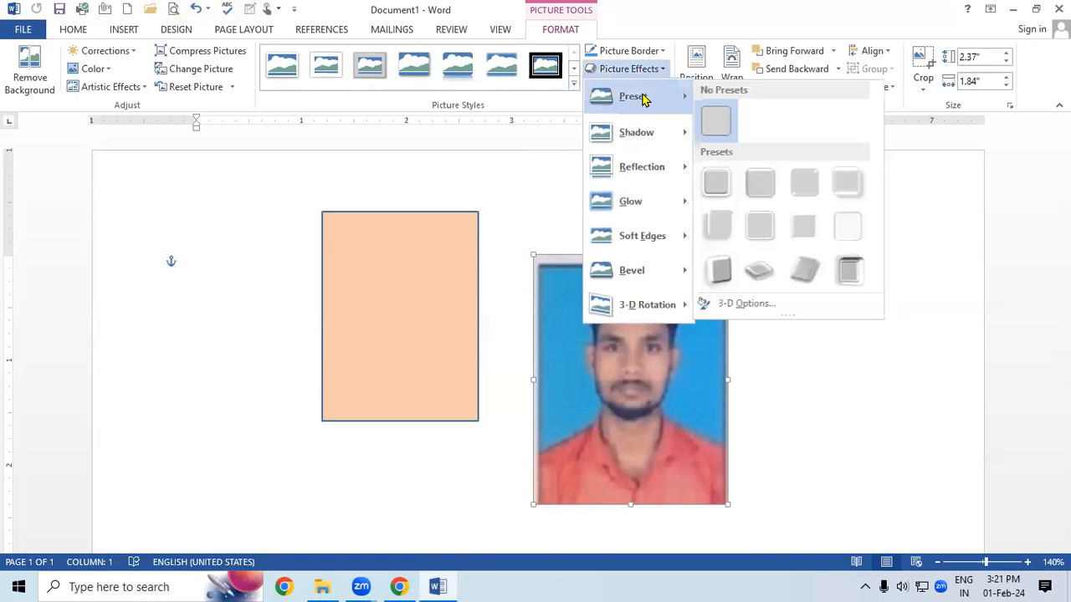
left_click(736, 347)
- Apply the second preset in the last row of preset shape effects to the orange rectangle and shift it up and left
left_click(413, 340)
left_click(539, 32)
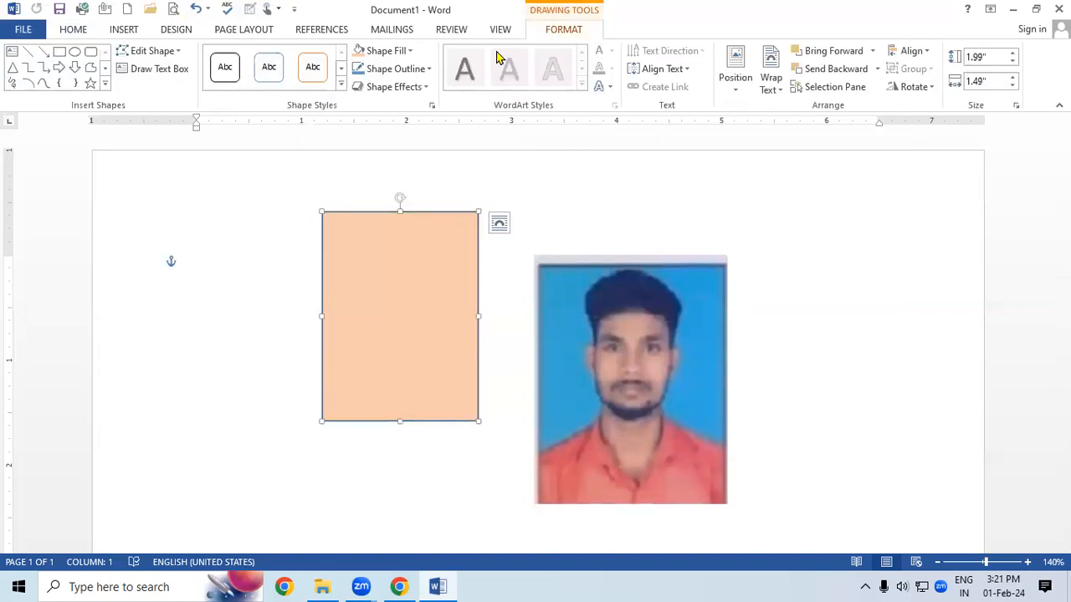
left_click(421, 89)
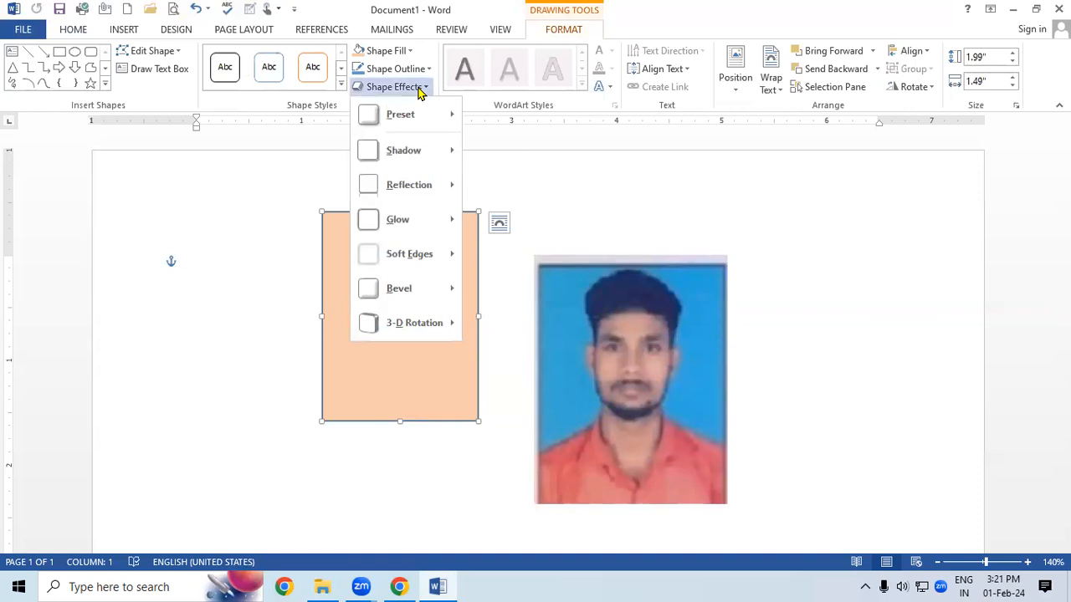
mouse_move(407, 124)
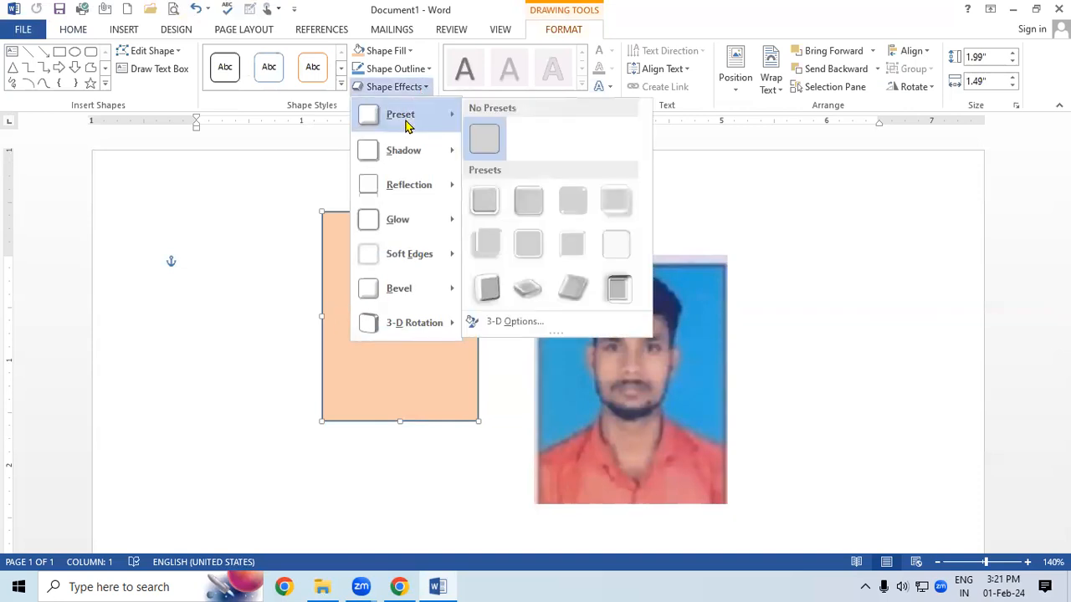
left_click(528, 290)
left_click_drag(358, 334, 276, 312)
left_click(487, 425)
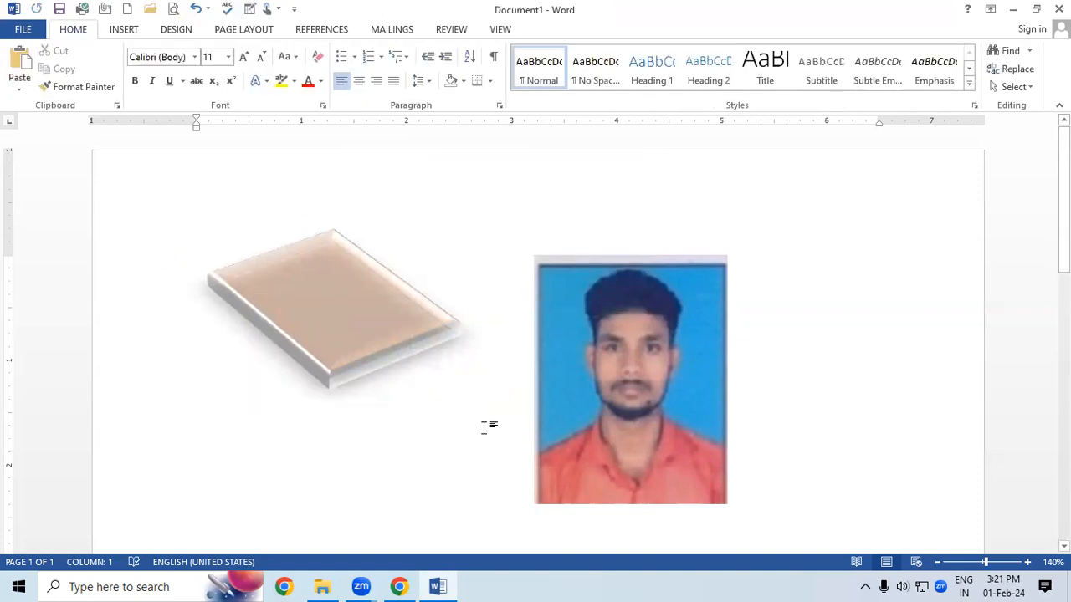
- Set the rectangle's preset shape effect to No Presets and check the available outline colours
left_click(401, 357)
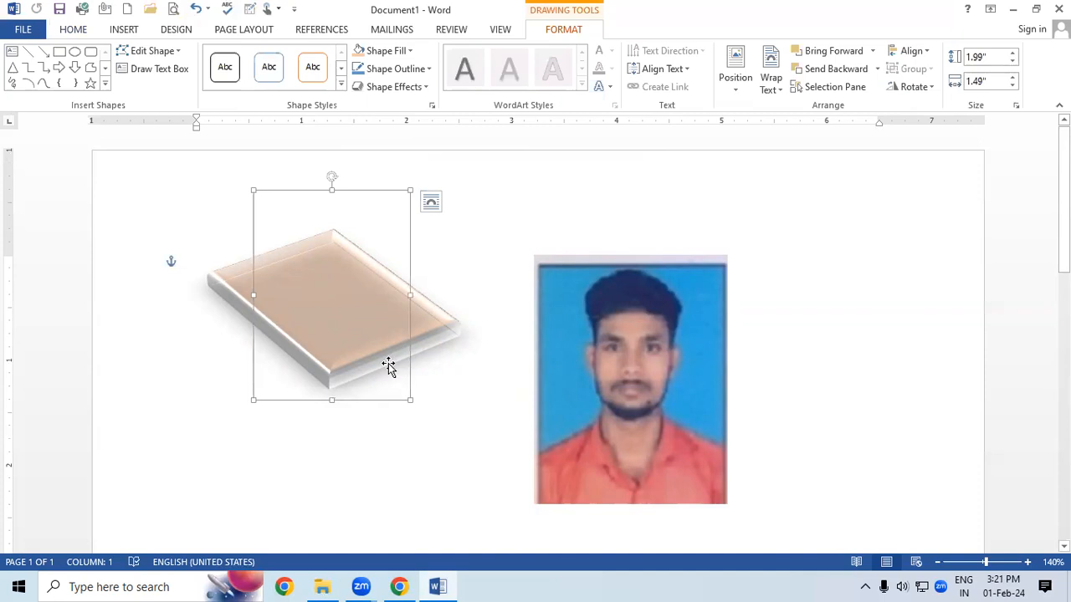
left_click(401, 88)
mouse_move(402, 114)
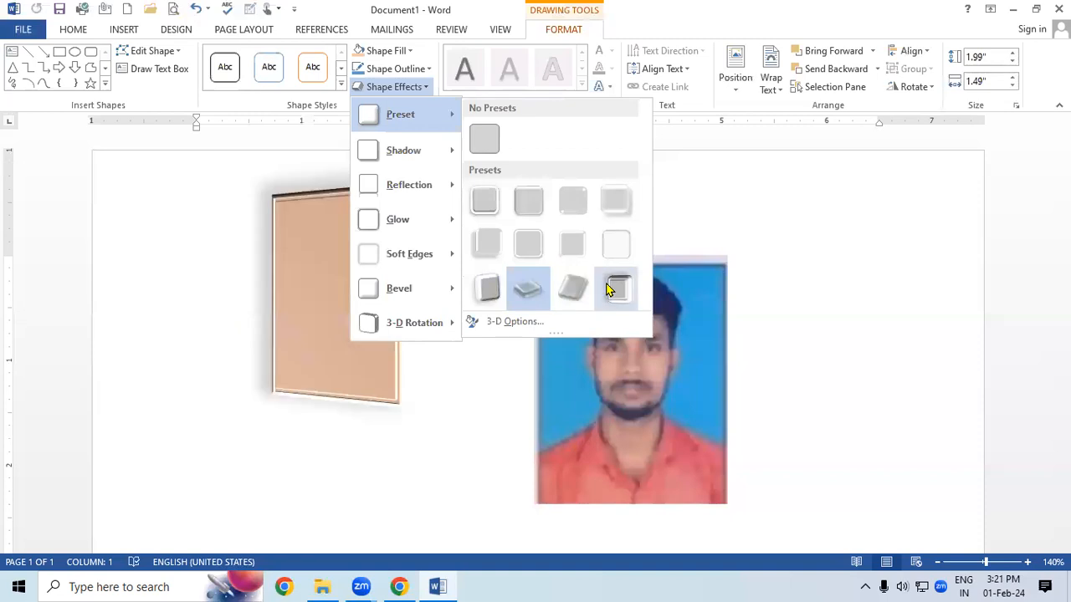
left_click(473, 146)
left_click(393, 69)
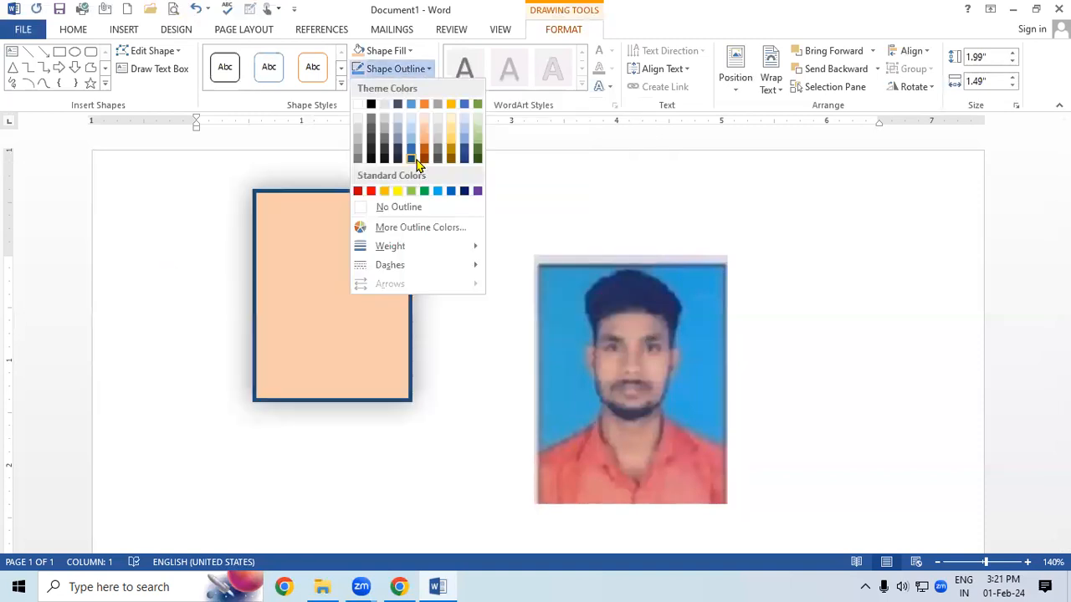
left_click(363, 73)
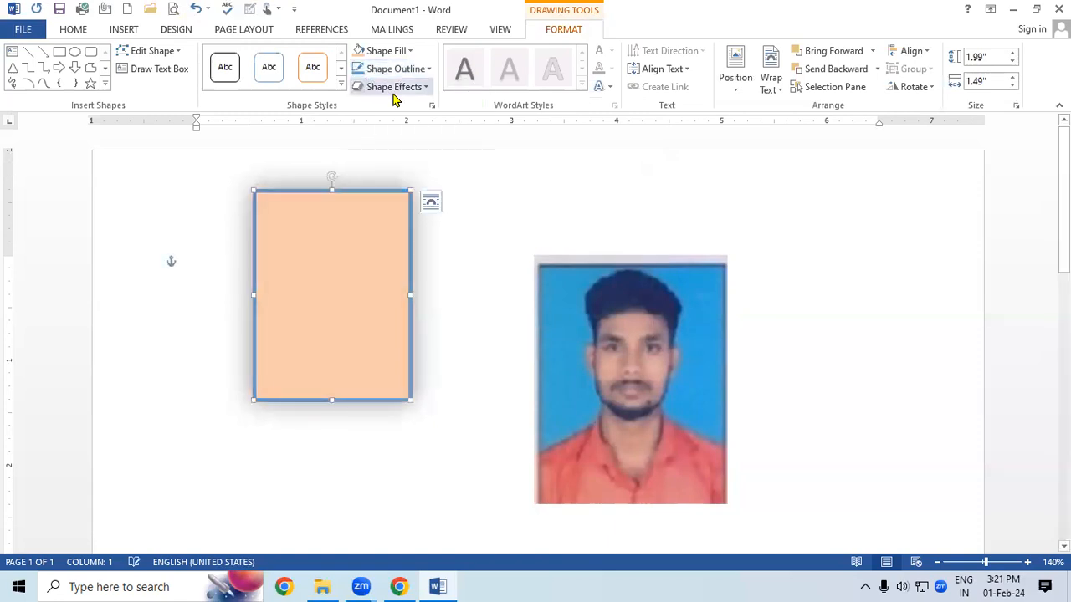
- Preview the Shadow, Reflection and Glow variations on the rectangle
left_click(393, 88)
mouse_move(410, 150)
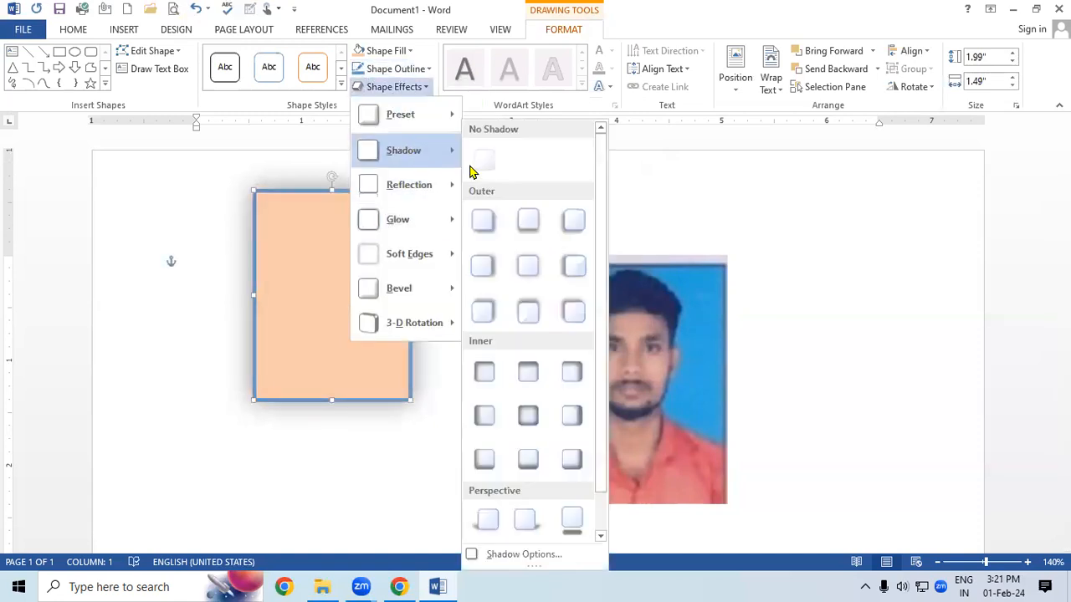
scroll(514, 317, "down", 1)
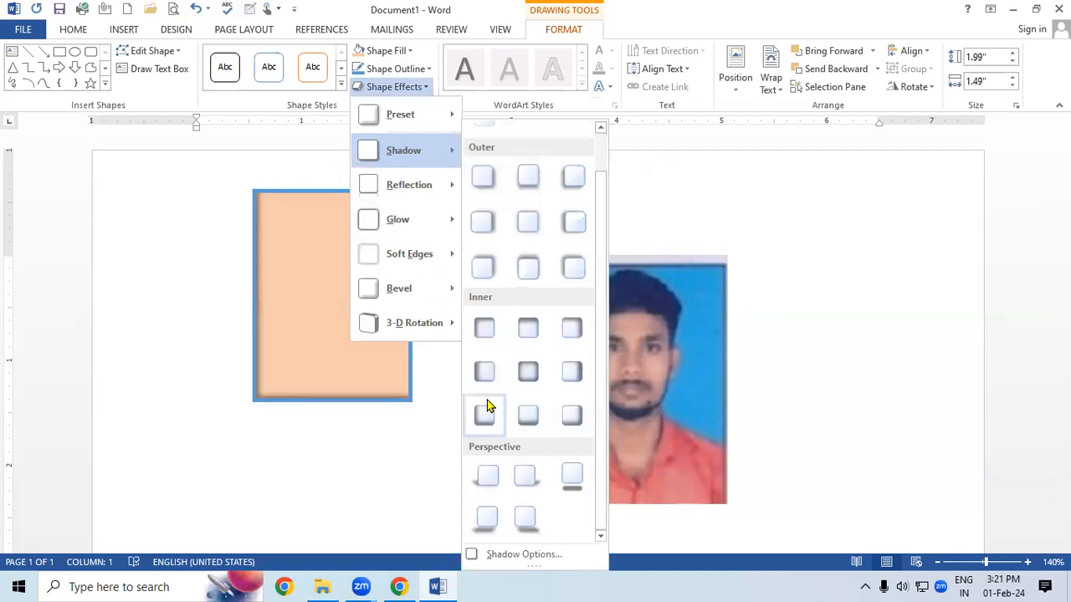
scroll(456, 469, "down", 2)
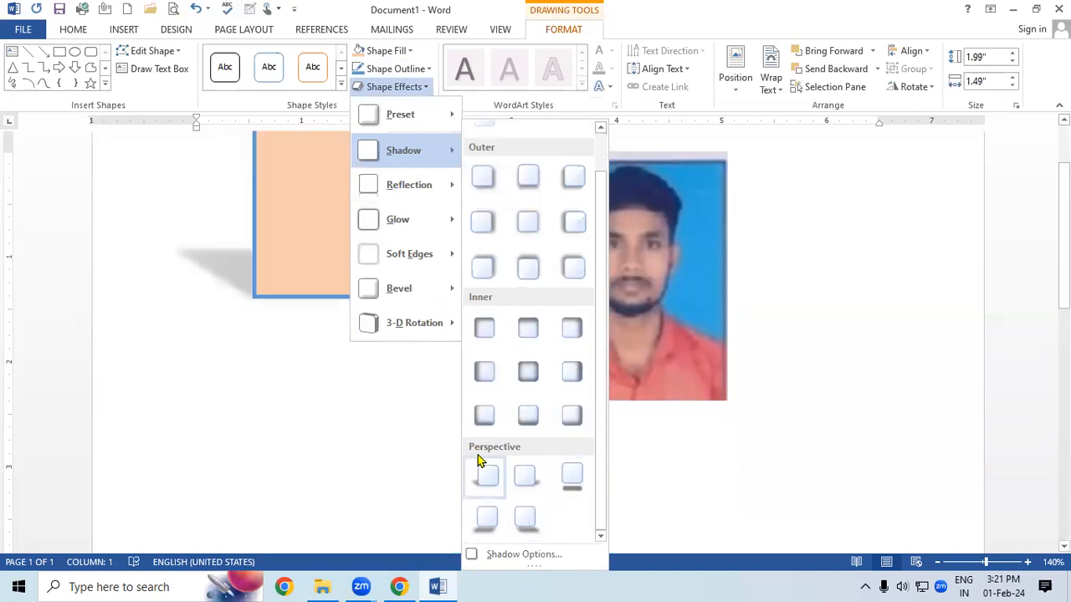
mouse_move(410, 187)
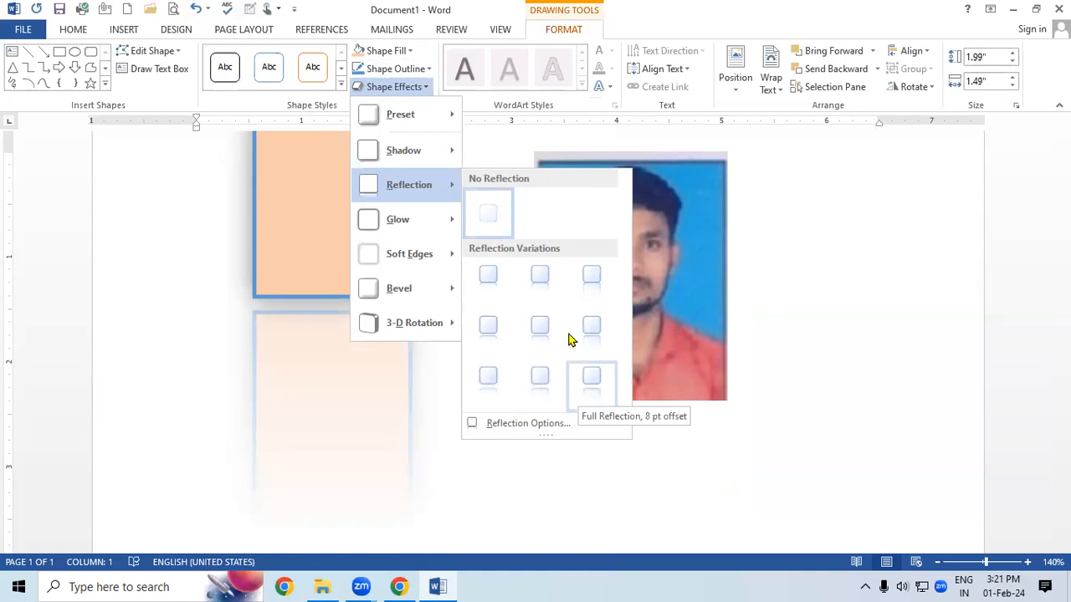
mouse_move(389, 219)
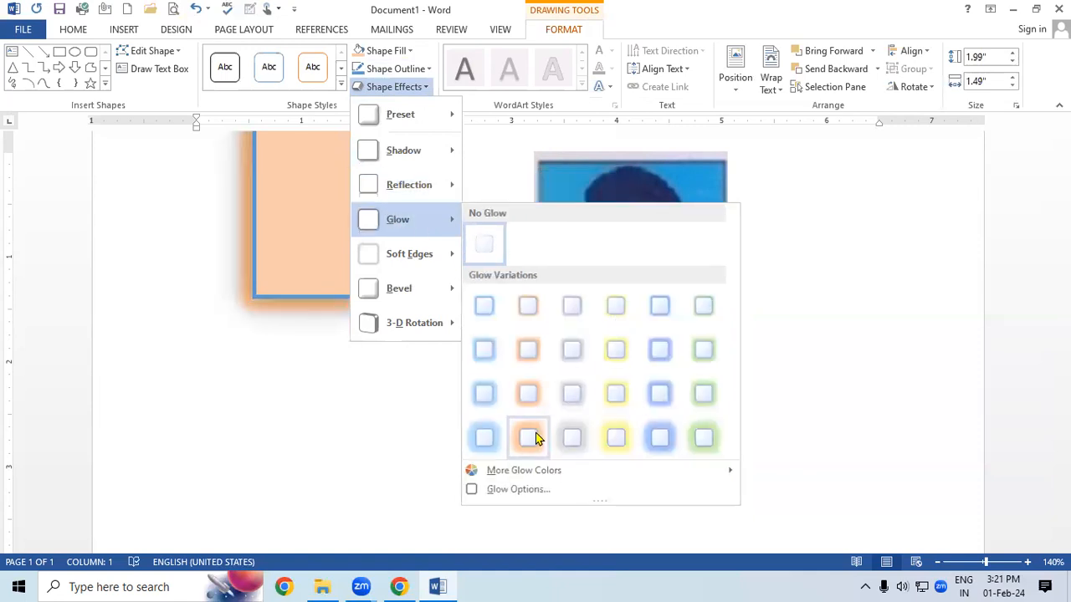
- Give the rectangle a blue glow with a size of 50 pt through the detailed glow options
left_click(491, 495)
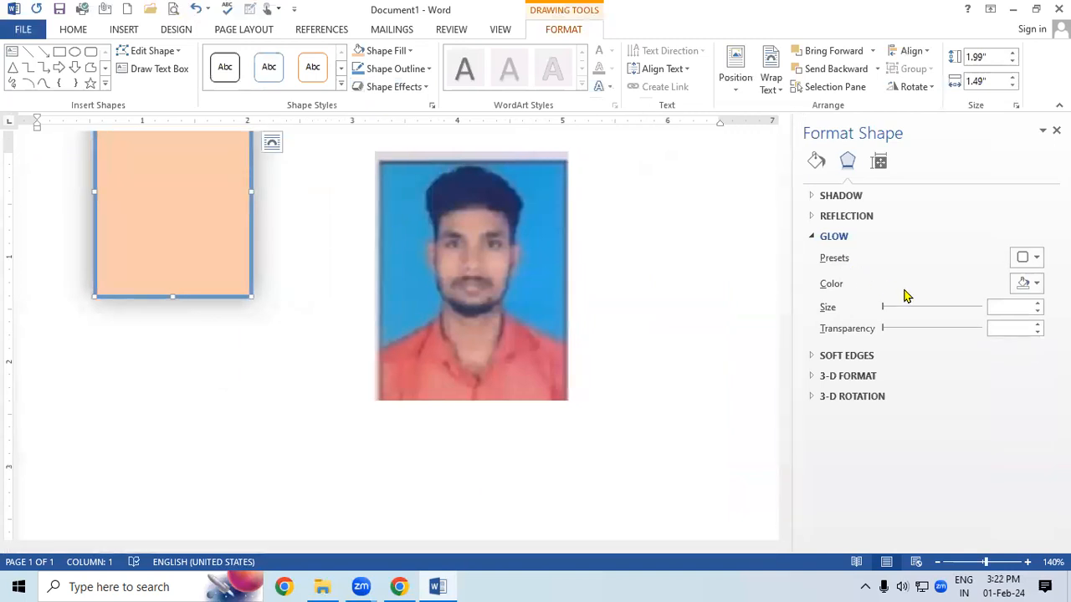
left_click(1029, 258)
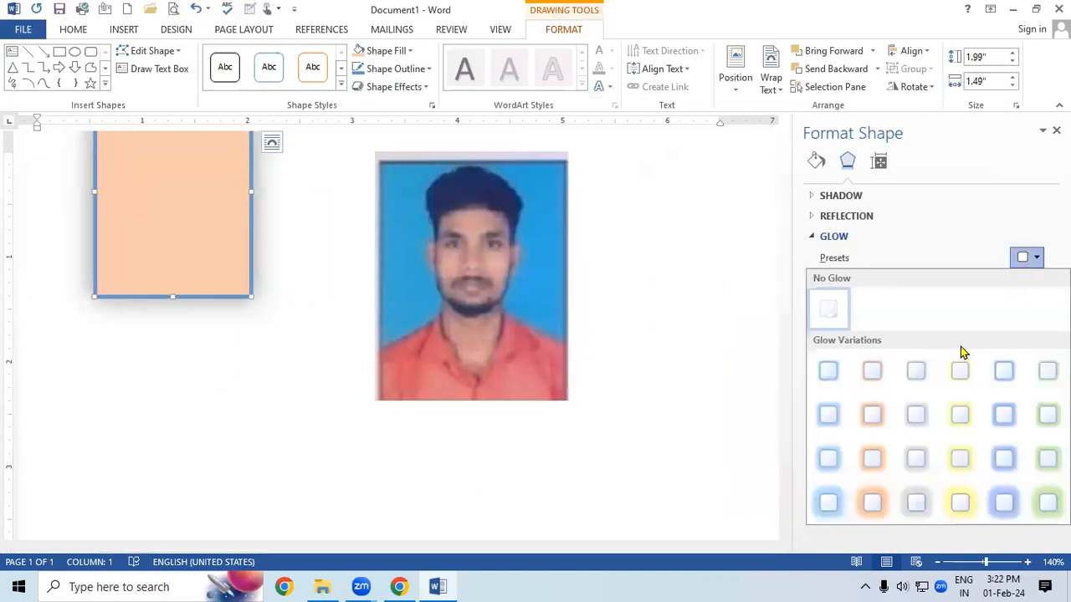
left_click(987, 243)
left_click(827, 237)
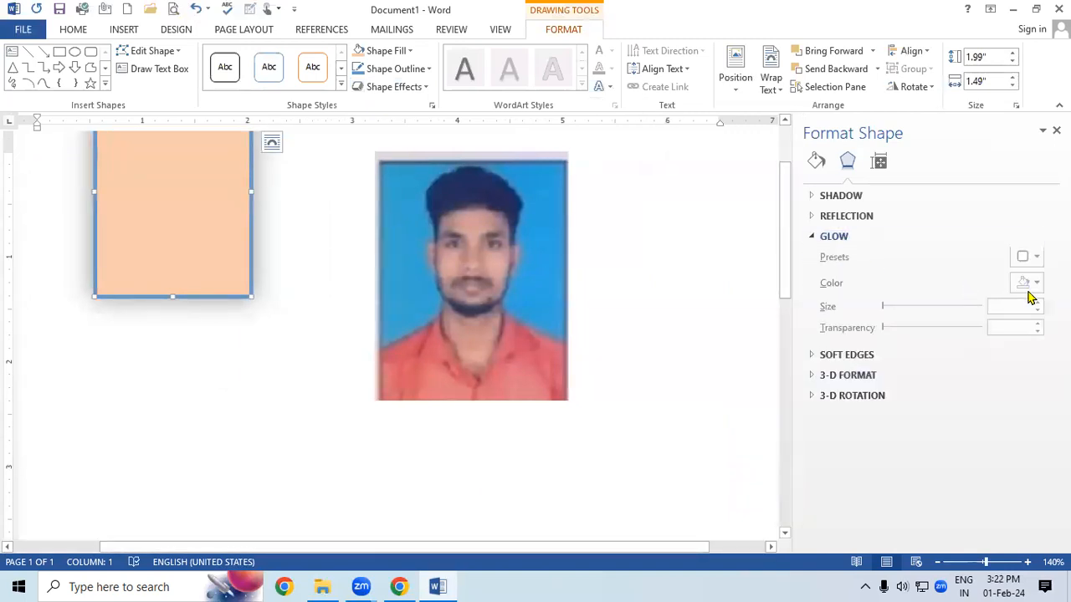
left_click(1036, 284)
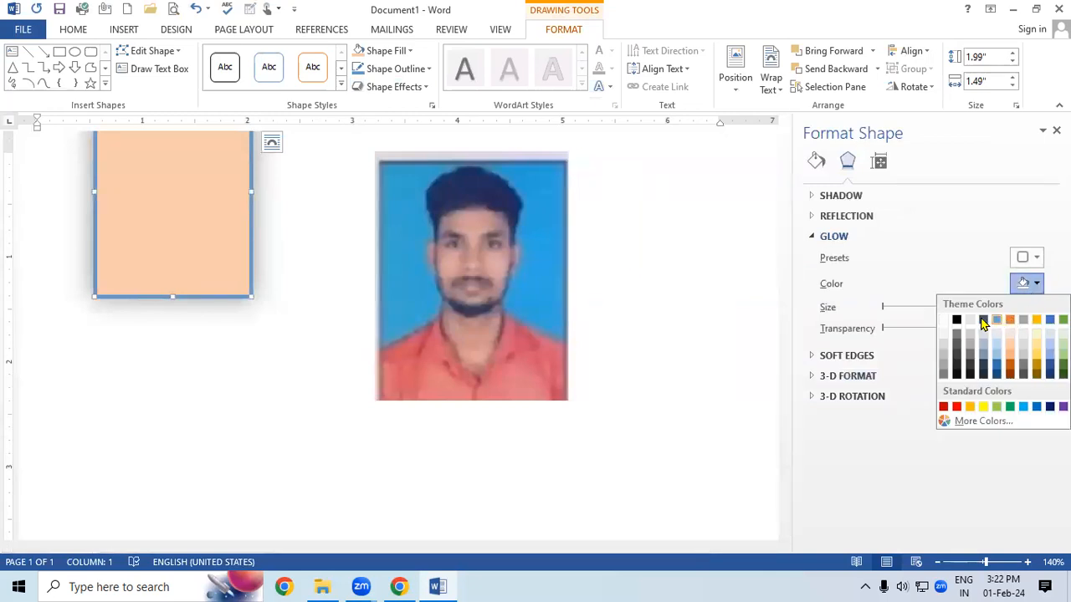
left_click(982, 320)
left_click_drag(889, 309, 915, 321)
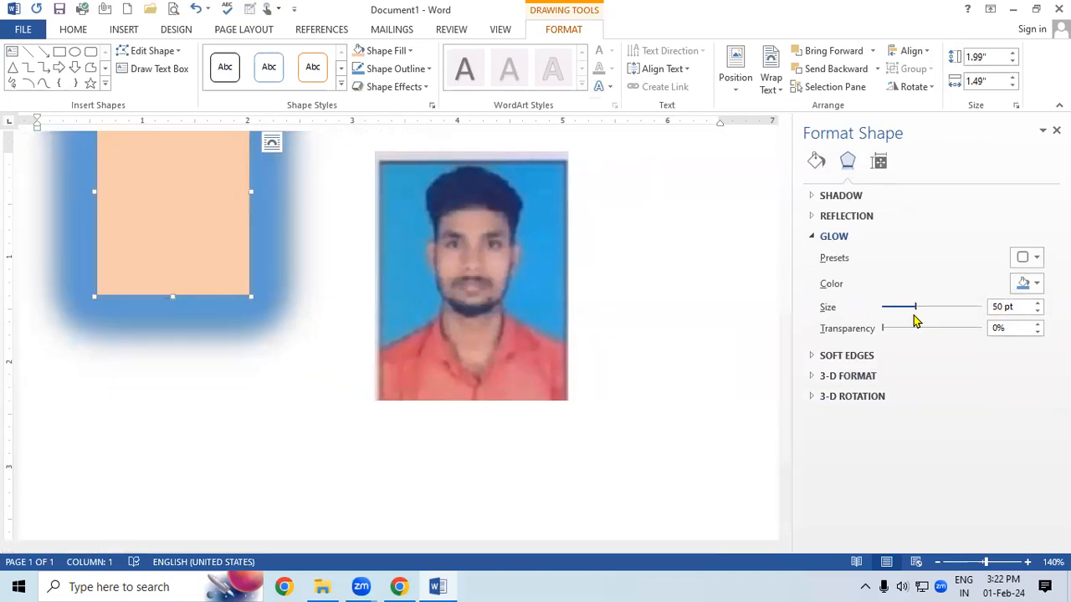
left_click(1056, 131)
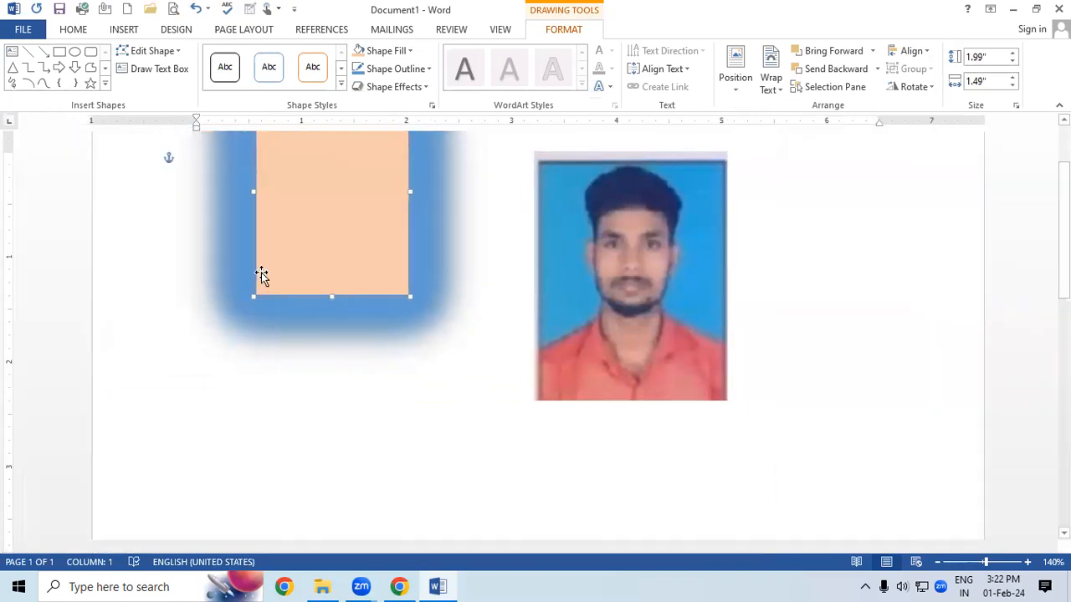
- Move the glowing rectangle down and slightly left so it sits level with the photo
left_click(412, 51)
left_click(412, 52)
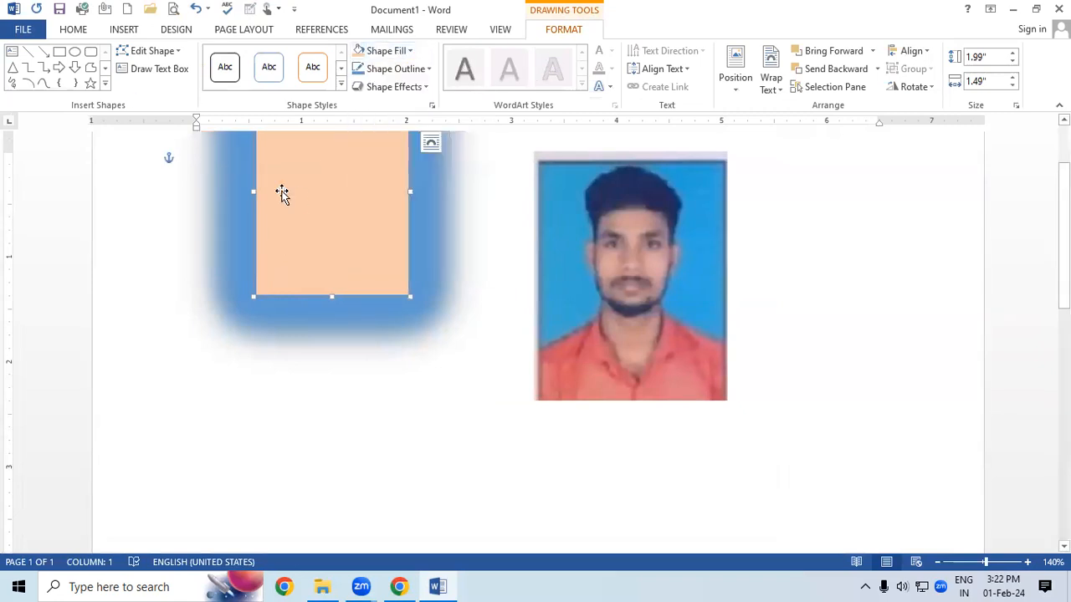
left_click_drag(359, 182, 346, 277)
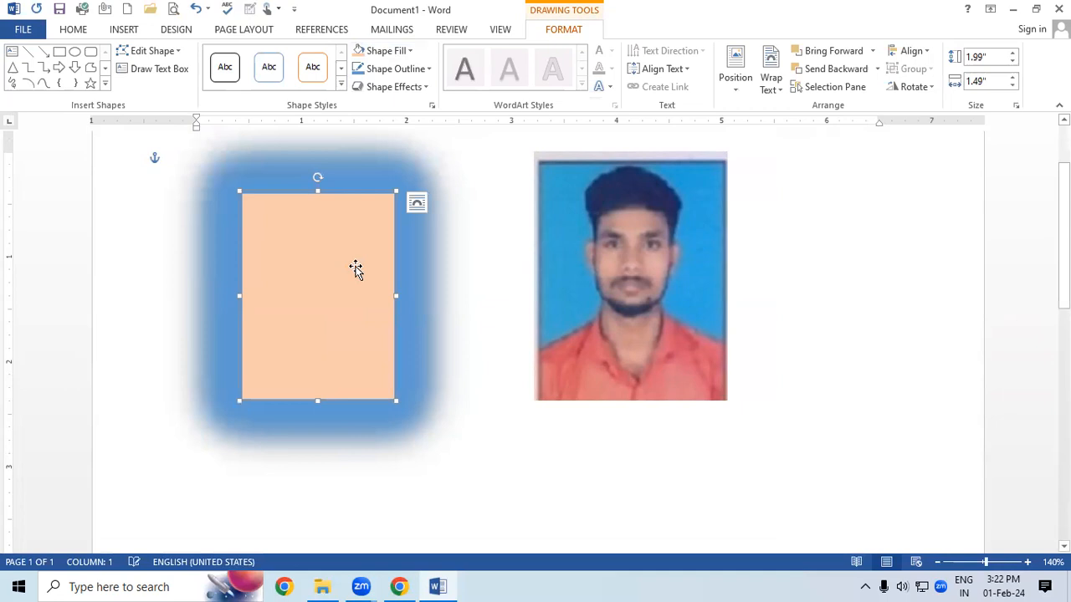
- Preview the Soft Edges variations, such as 10 Point, on the glowing rectangle
left_click(410, 93)
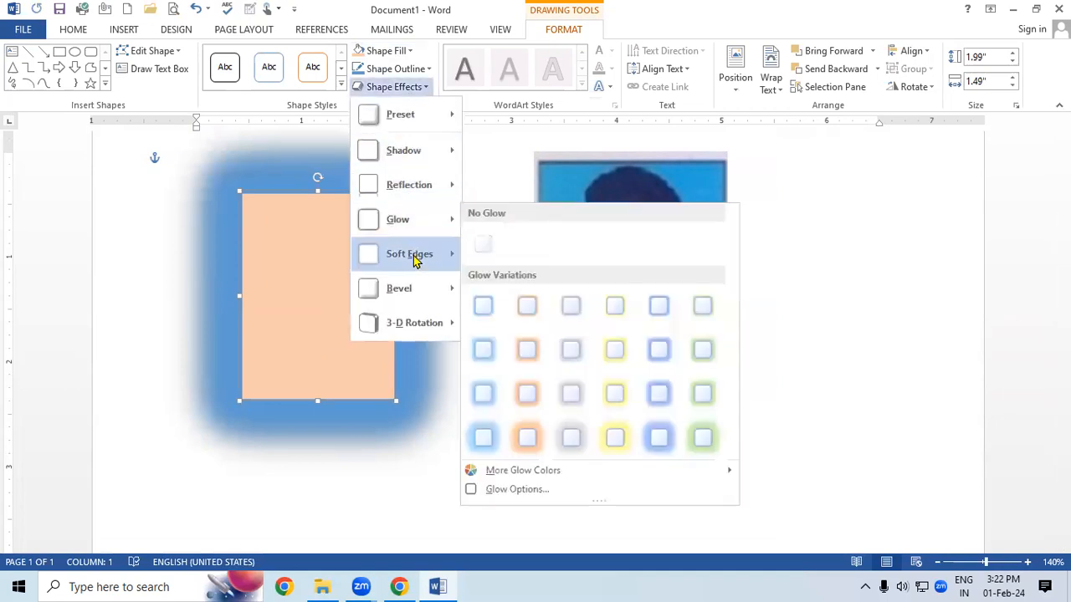
mouse_move(413, 257)
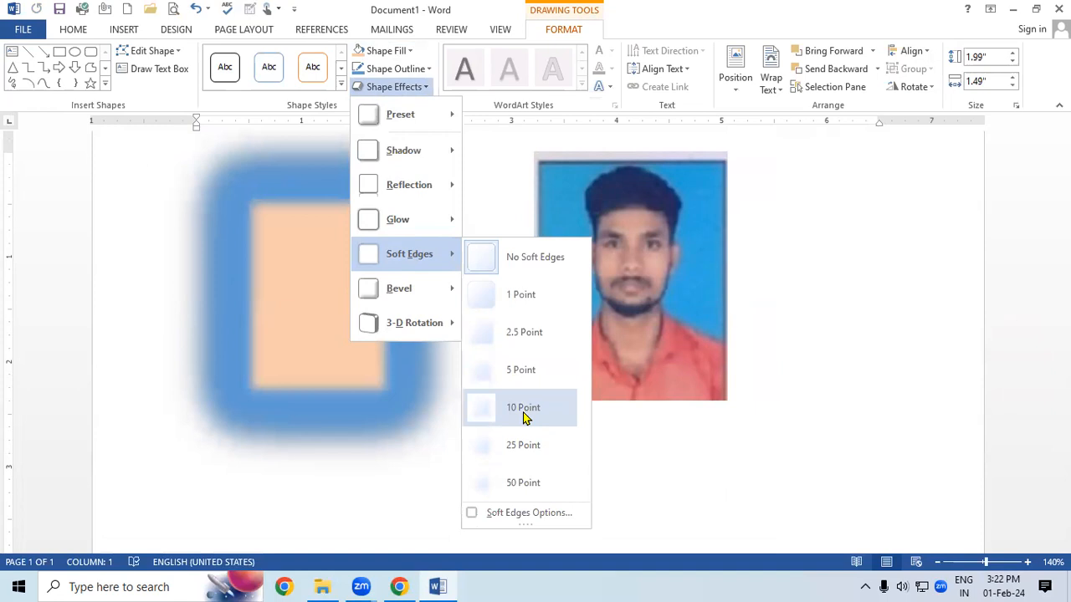
left_click(795, 310)
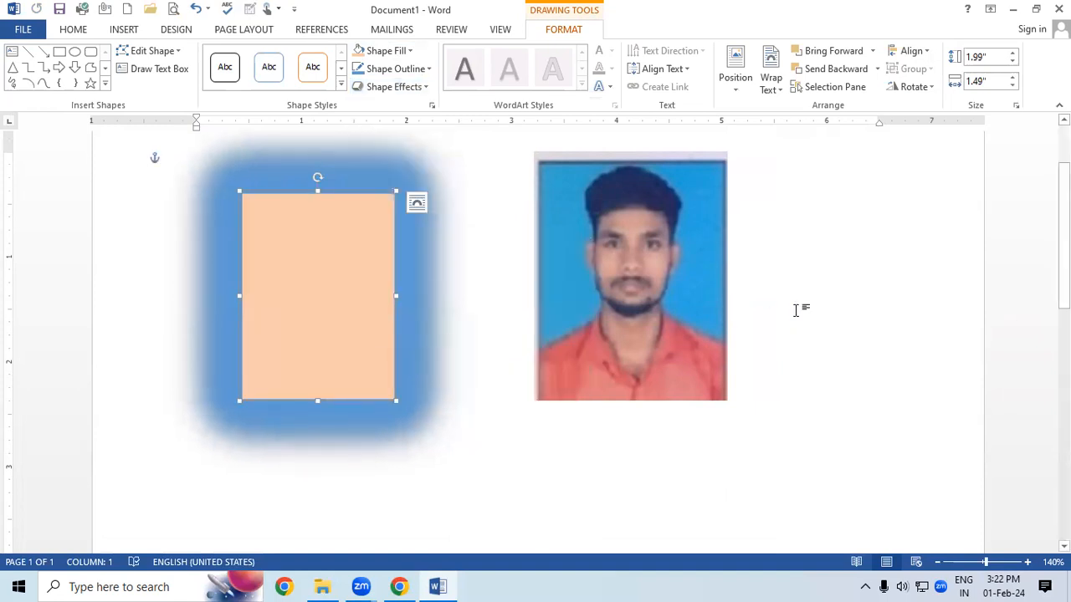
- Undo the recent edits back to the single wide rectangle with its blue grid pattern fill
key("ctrl+z")
key("ctrl+z")
key("ctrl+z")
key("ctrl+z")
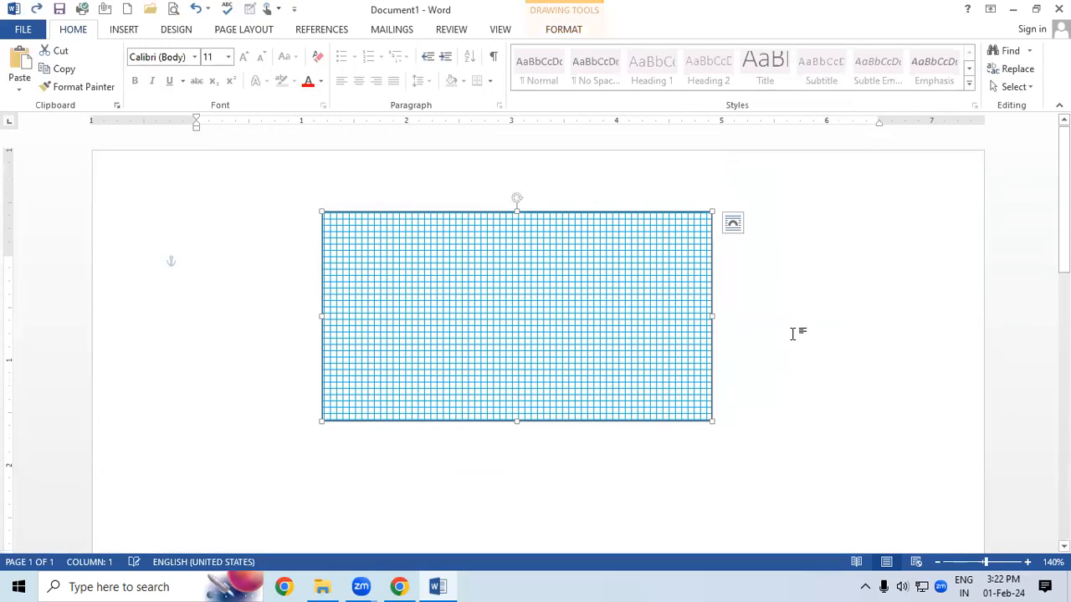
- Draw a rectangle about 8.48" wide and 3.1" high across the full width of the page
left_click(124, 30)
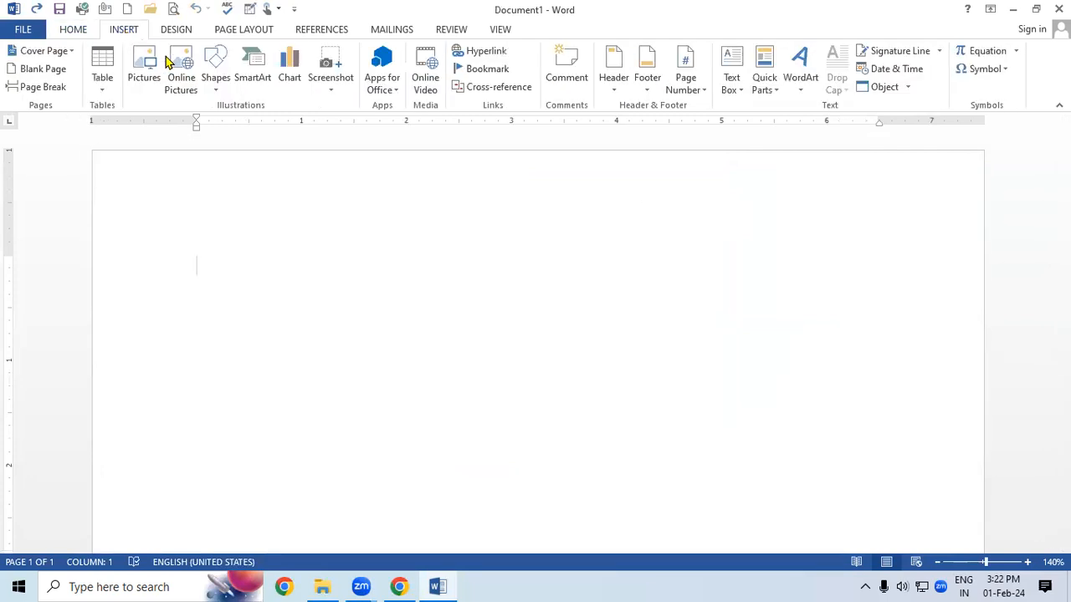
left_click(215, 82)
left_click(255, 125)
mouse_move(95, 151)
left_mouse_down()
mouse_move(153, 213)
mouse_move(420, 387)
mouse_move(958, 463)
mouse_move(983, 477)
left_mouse_up()
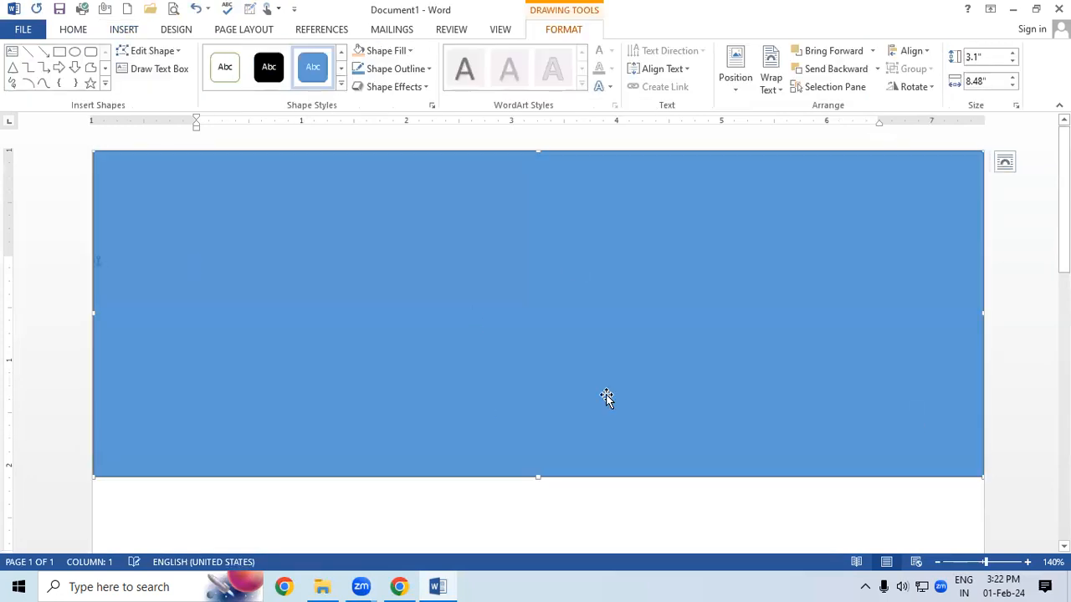
- Give the wide rectangle a gradient fill through the detailed gradient options
left_click(409, 71)
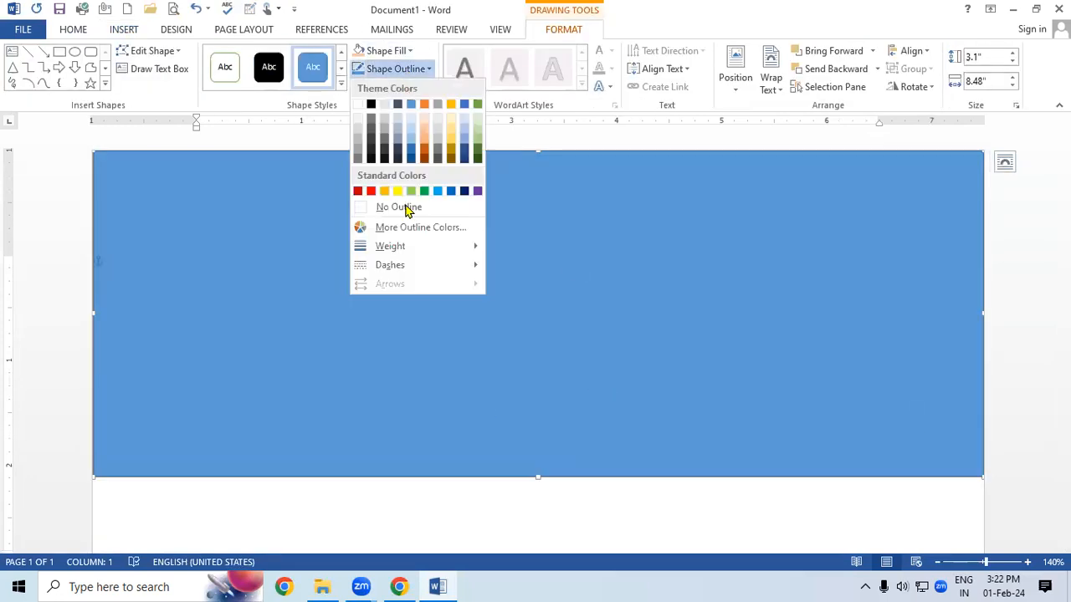
left_click(383, 51)
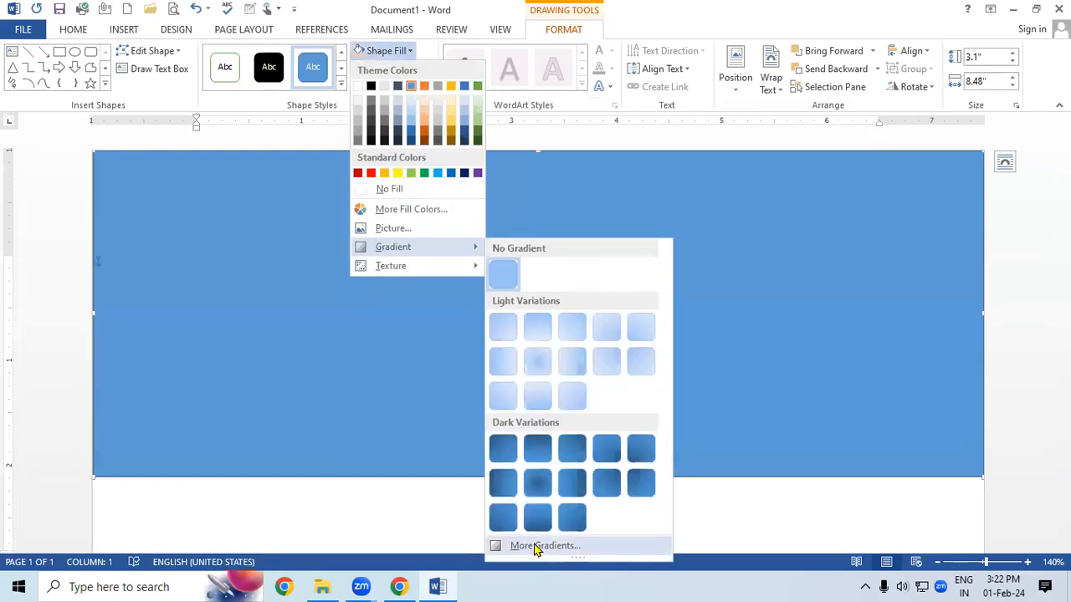
left_click(544, 545)
left_click(826, 252)
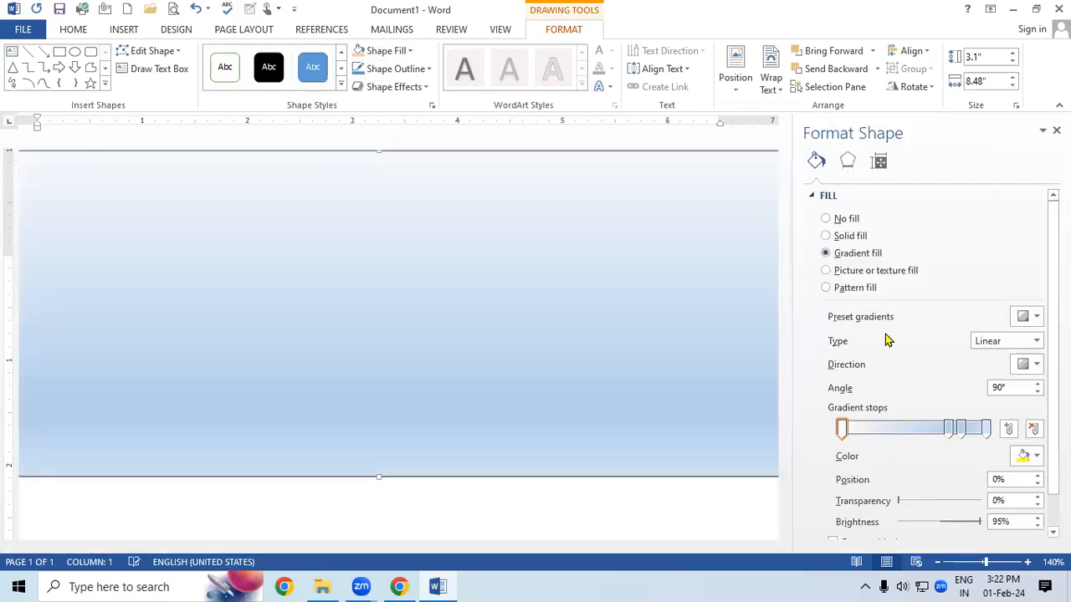
- Move the second gradient stop to the 40% position and colour it green
left_click_drag(948, 431, 897, 432)
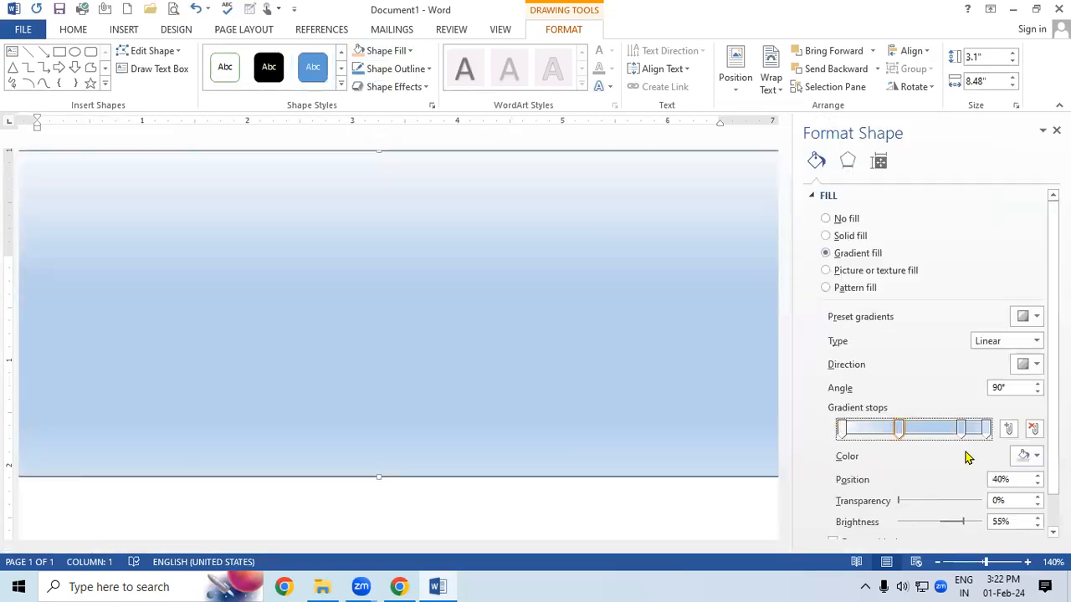
left_click(1036, 457)
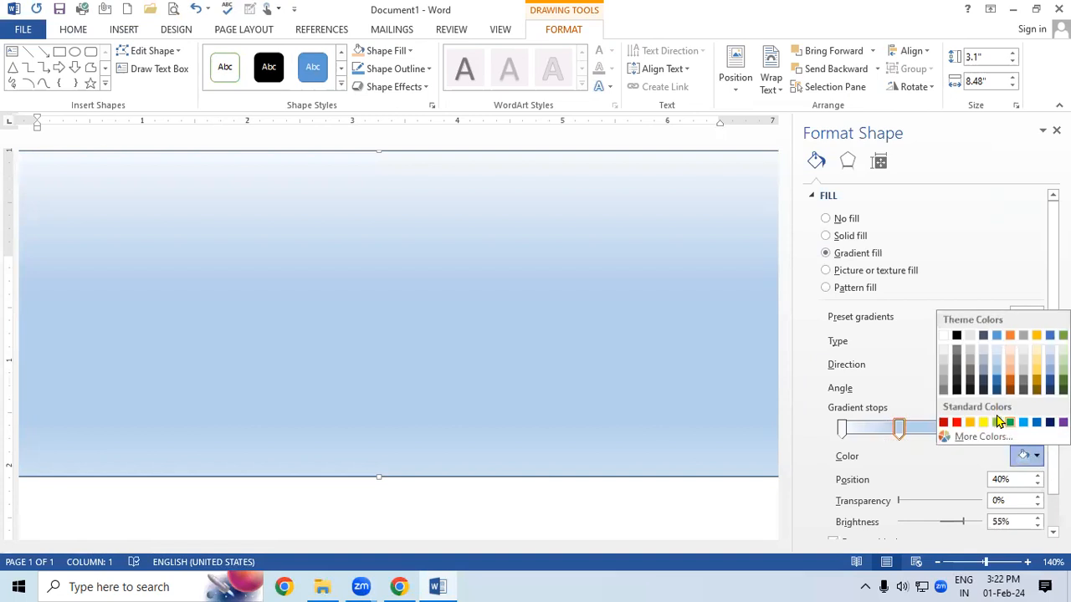
left_click(1011, 423)
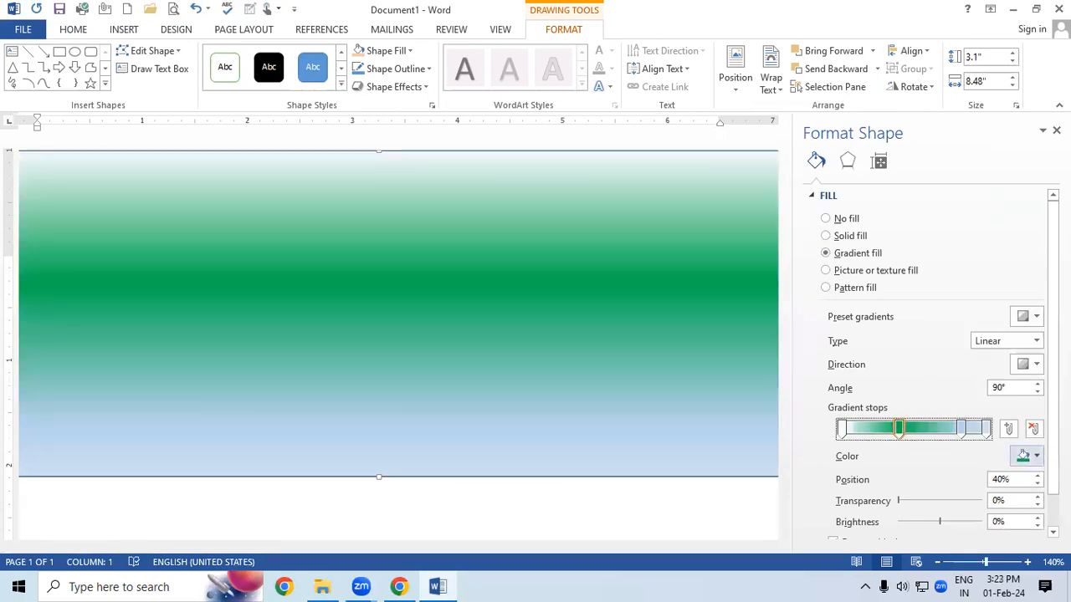
- Colour the first gradient stop dark orange and the last one purple, and close the formatting options
left_click(841, 429)
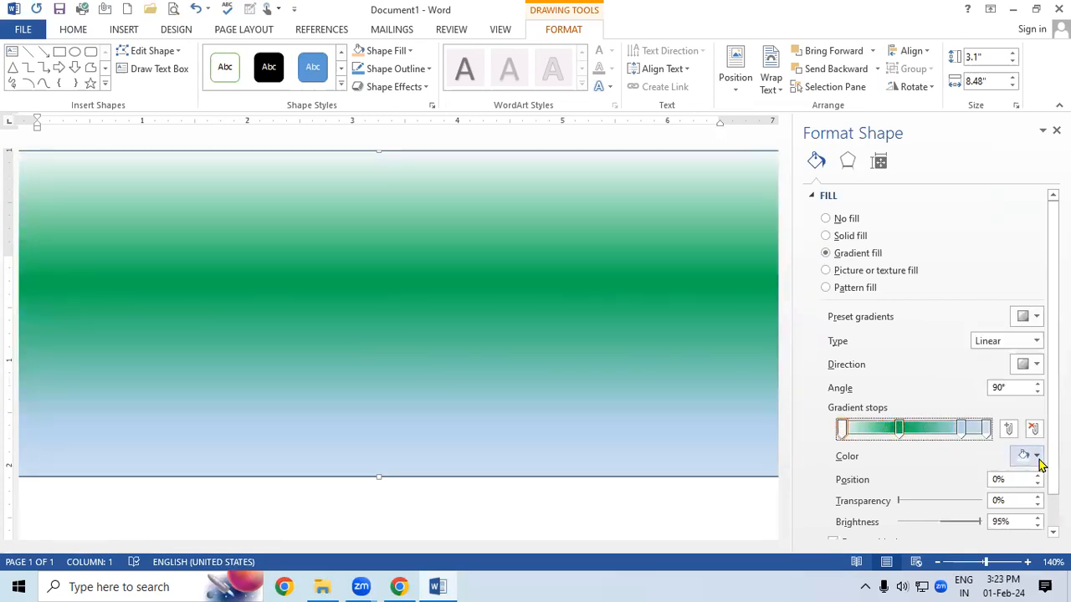
left_click(1036, 457)
left_click(1011, 382)
left_click(984, 428)
left_click(1036, 456)
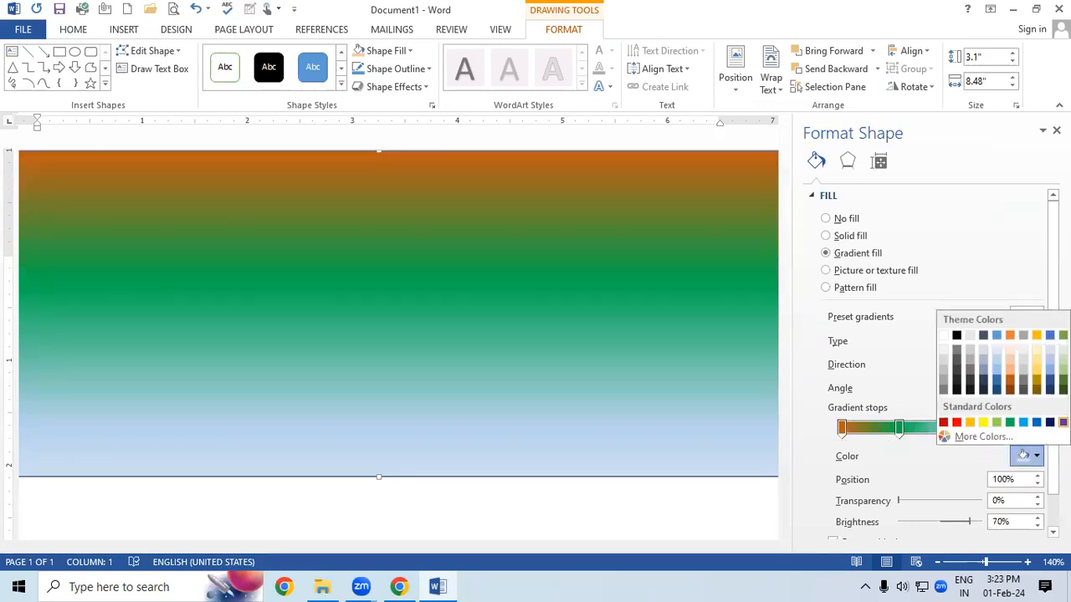
left_click(1062, 423)
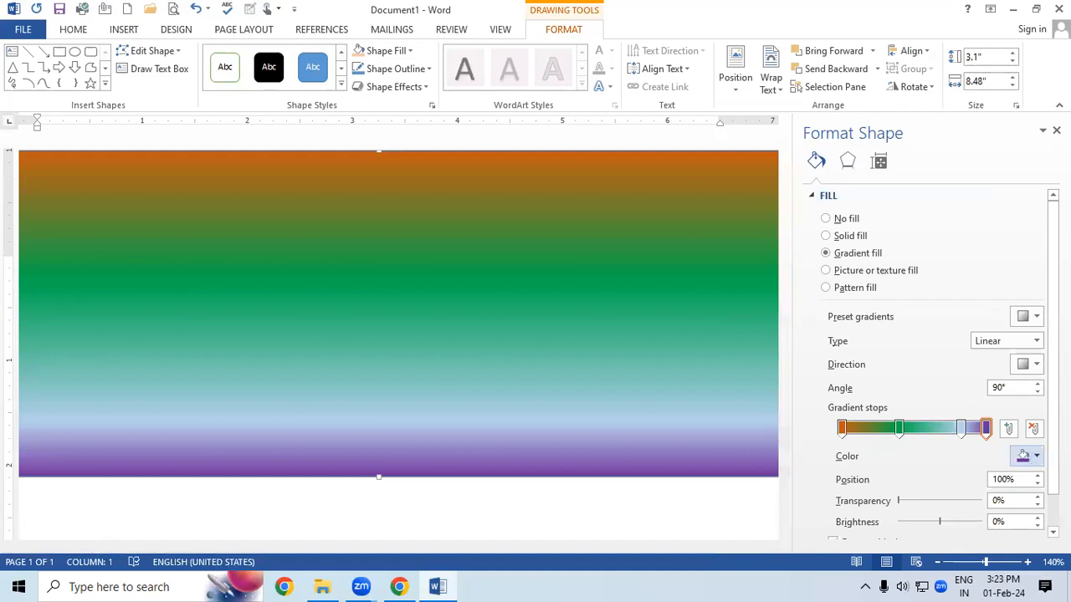
left_click(1056, 130)
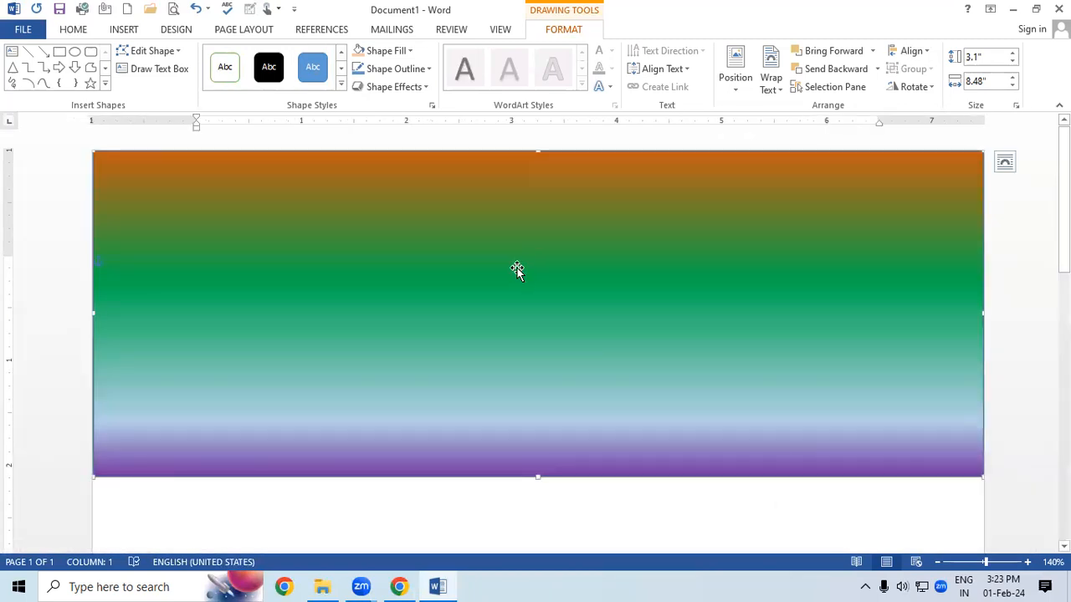
- Draw an oval about 0.83" wide and 0.99" high on the left part of the rectangle and reposition it slightly lower
left_click(74, 51)
left_click_drag(144, 193, 229, 300)
left_click_drag(186, 251, 227, 318)
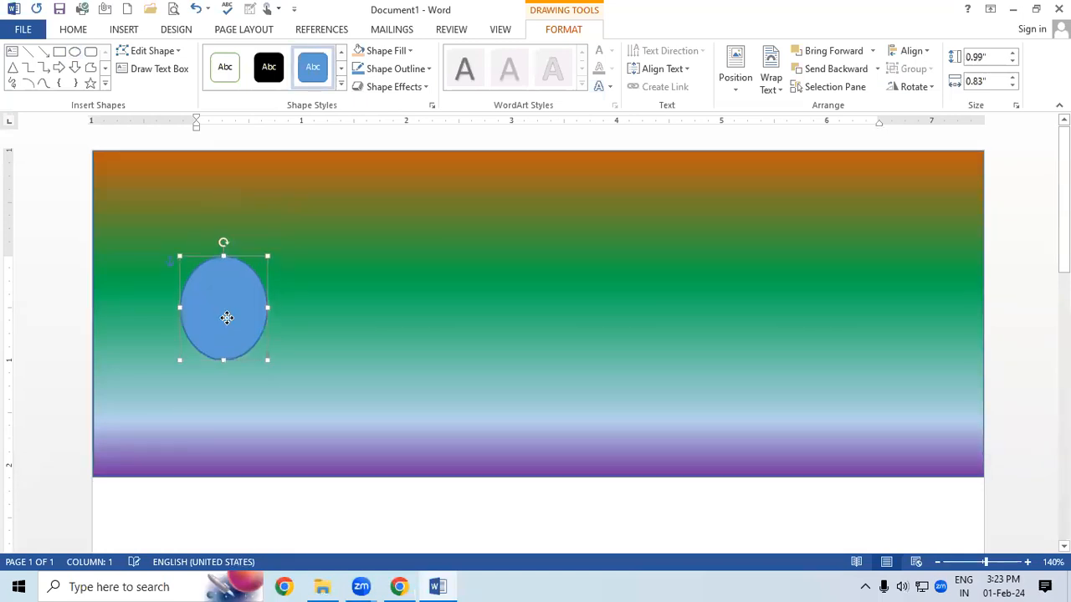
- Fill the oval with the picture file A Photo 001, and enlarge it to about 1.19" wide by 1.48" high
left_click(392, 52)
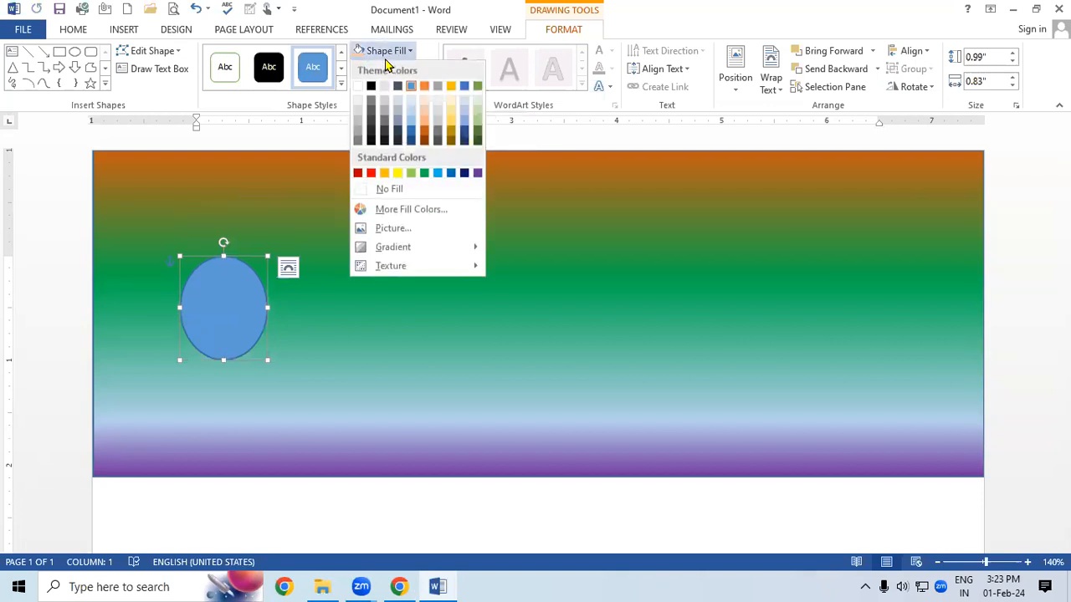
left_click(390, 229)
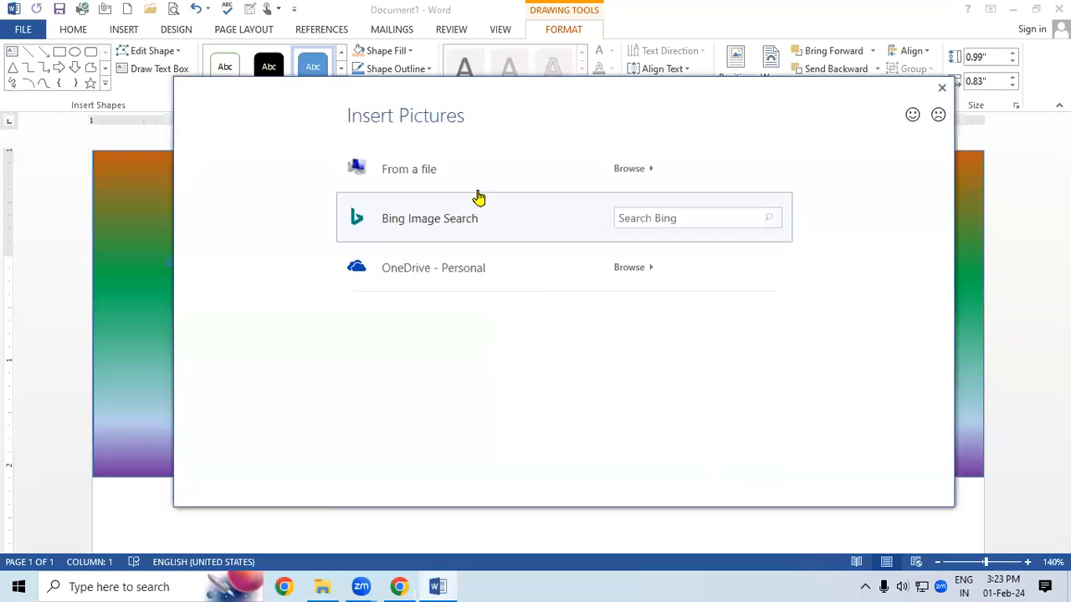
left_click(441, 179)
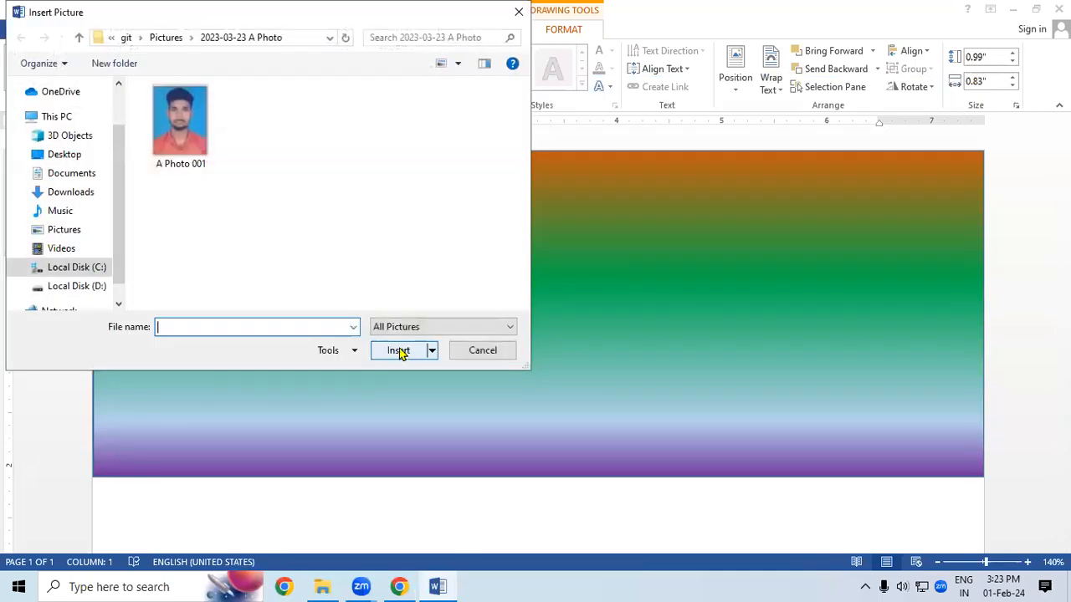
left_click(196, 127)
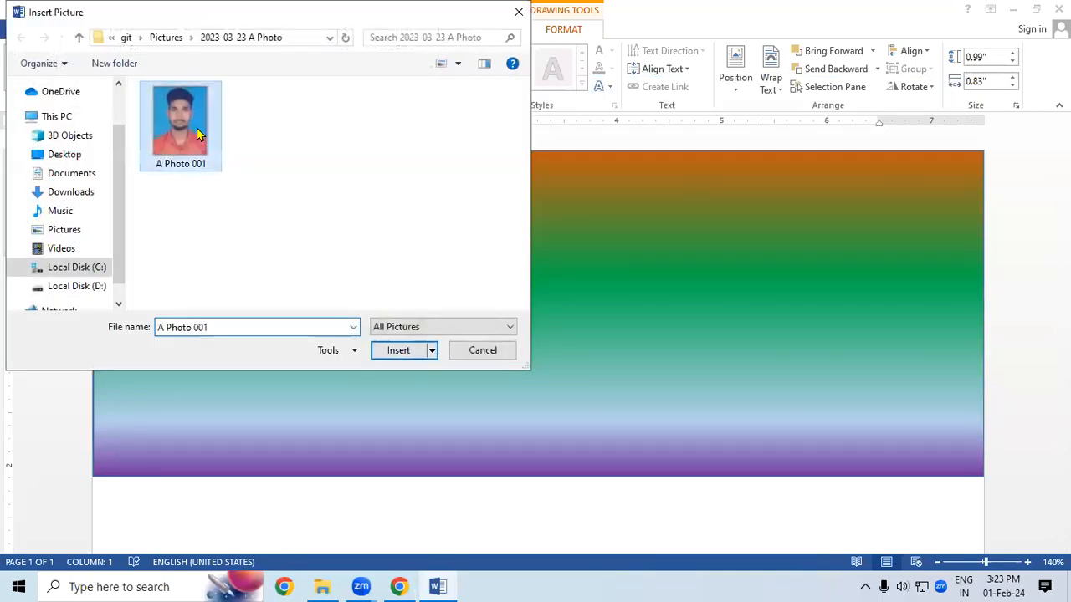
left_click(396, 351)
left_click_drag(217, 313, 263, 245)
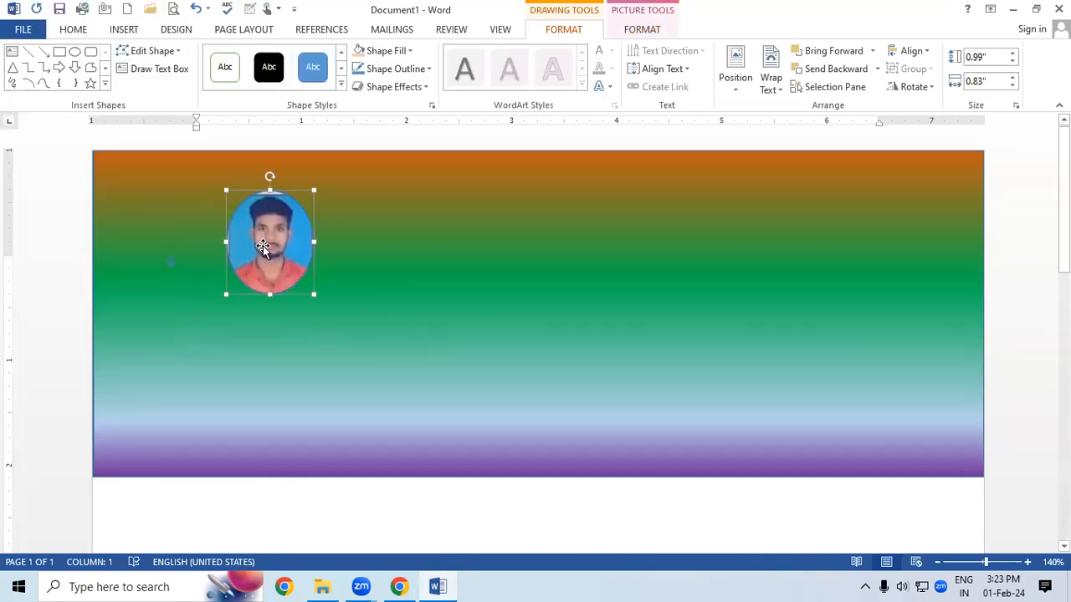
left_click_drag(341, 330, 352, 343)
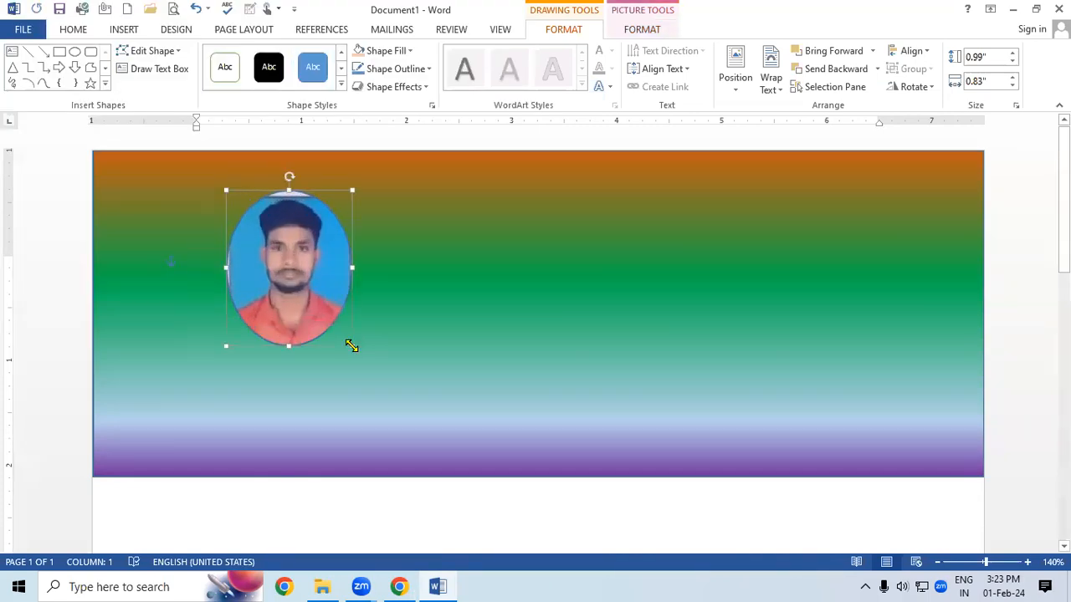
- Fill the large rectangle with the lightest orange theme colour, and shift the photo oval down and to the right
left_click(407, 292)
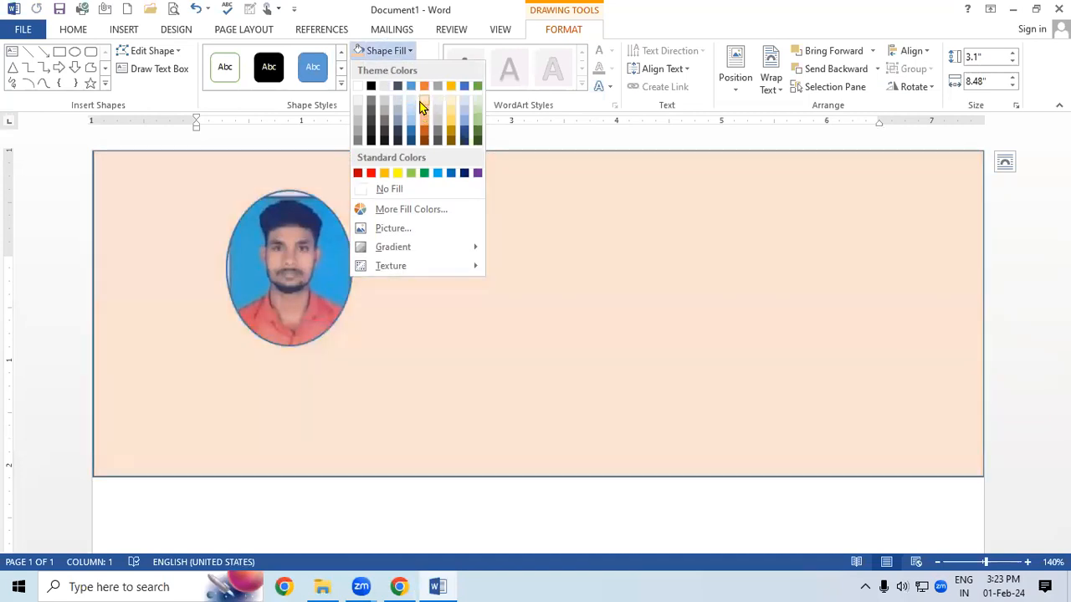
left_click(422, 106)
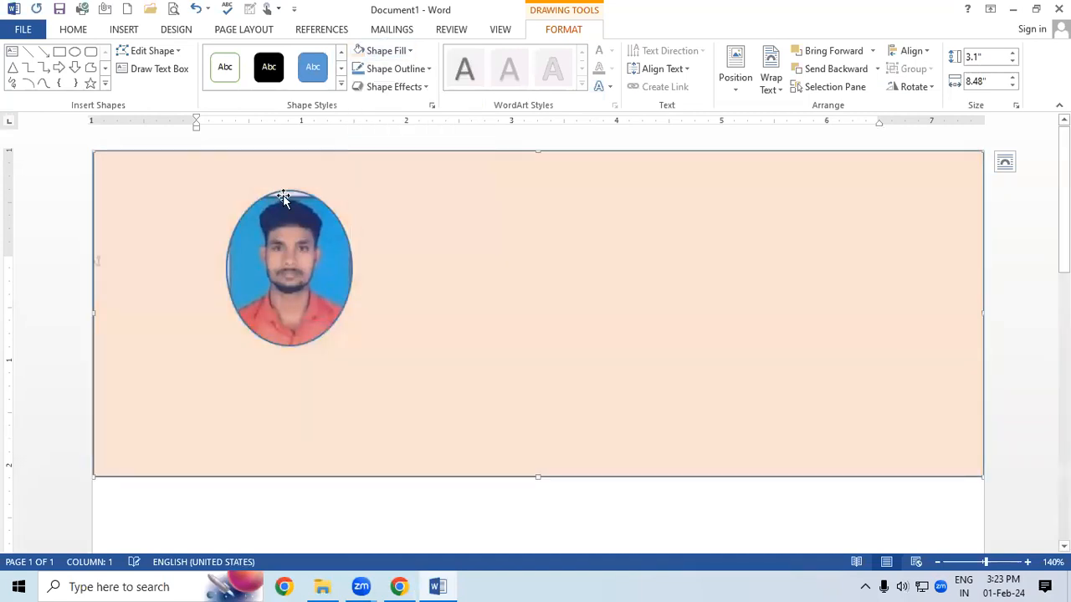
left_click(270, 243)
left_click_drag(270, 244, 333, 288)
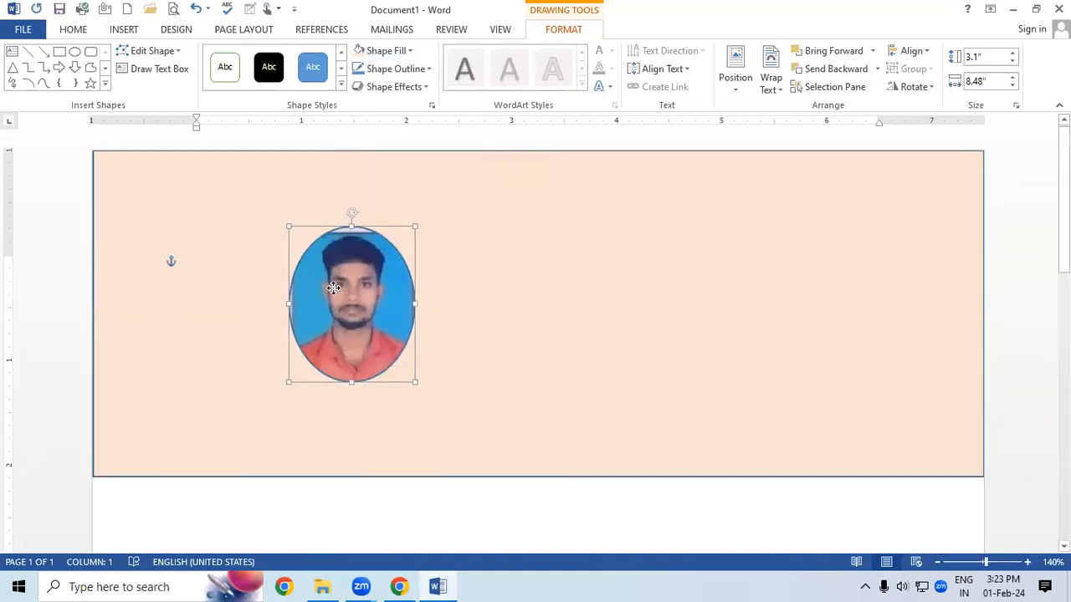
- Apply the 10 Point soft edges effect to the photo oval
left_click(393, 87)
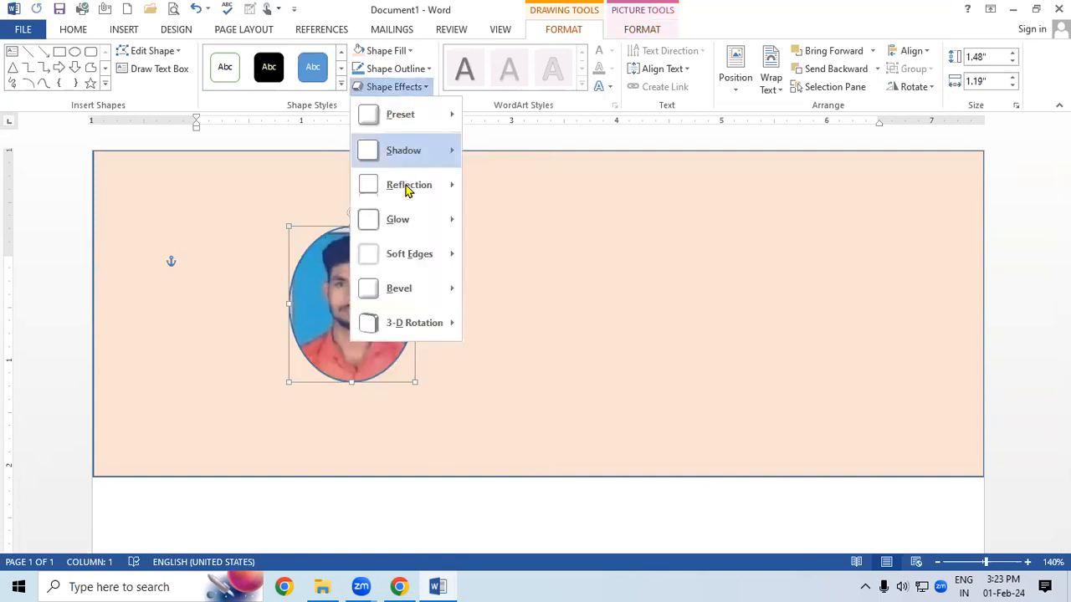
mouse_move(426, 278)
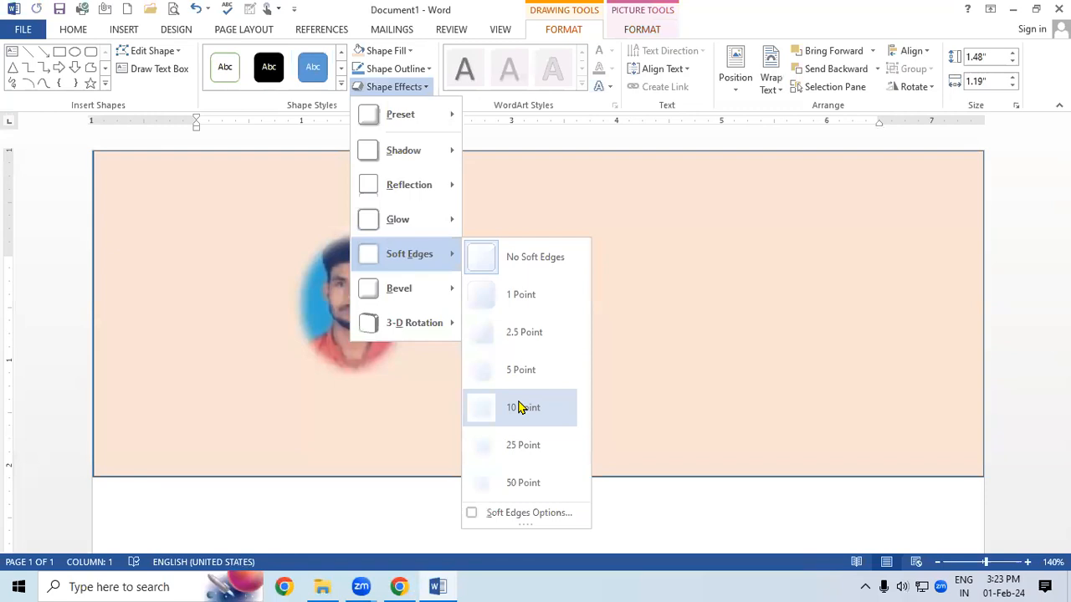
left_click(518, 408)
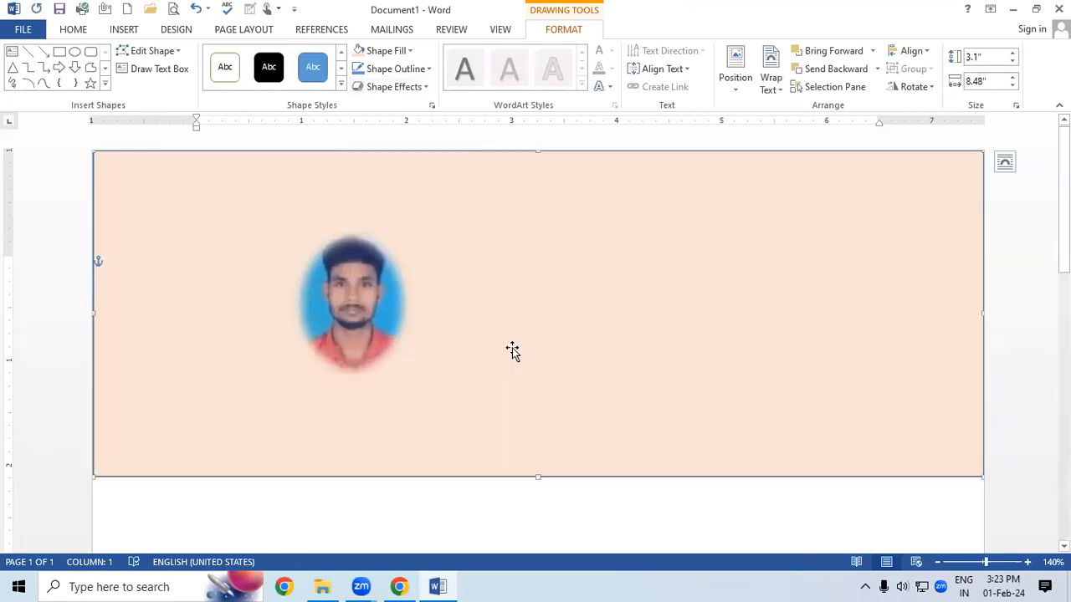
- Set the photo oval back to No Soft Edges
left_click(351, 322)
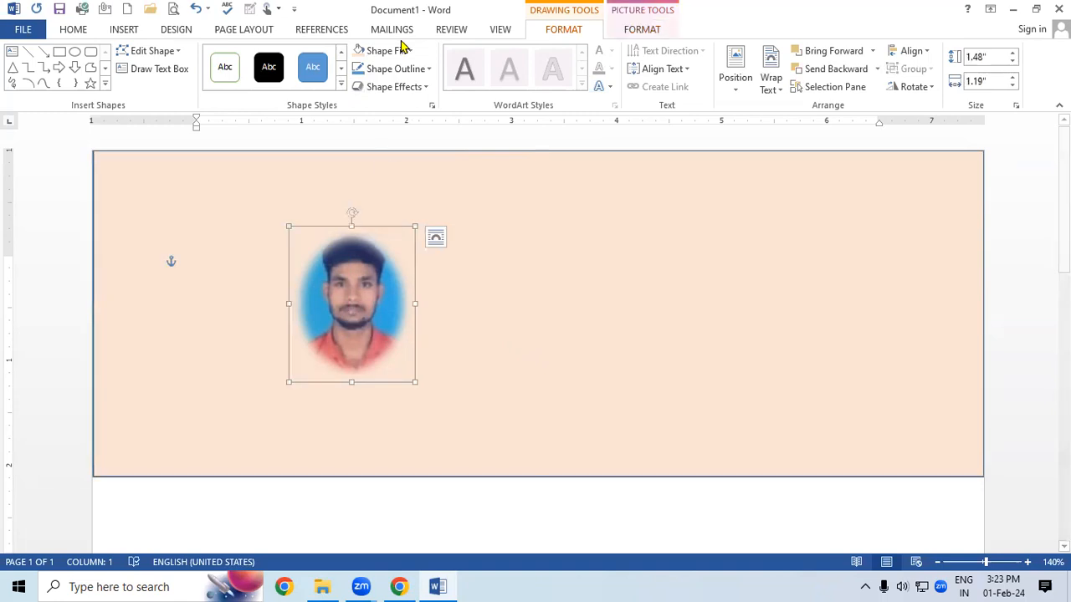
left_click(398, 86)
mouse_move(417, 260)
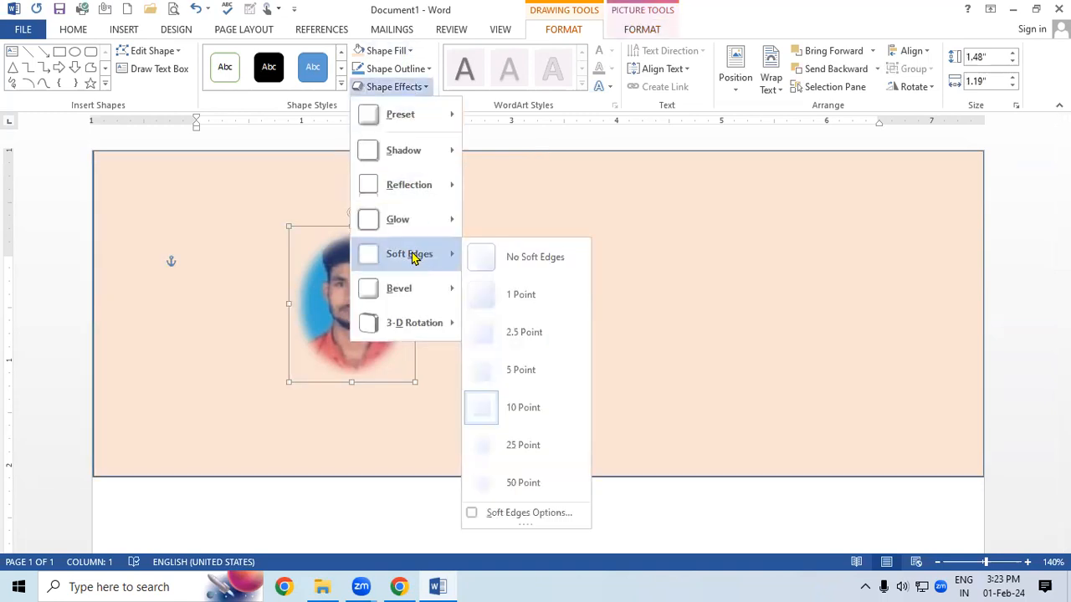
left_click(501, 257)
- Look at the Bevel variations for the photo oval, and move the oval towards the rectangle's left edge
left_click(409, 85)
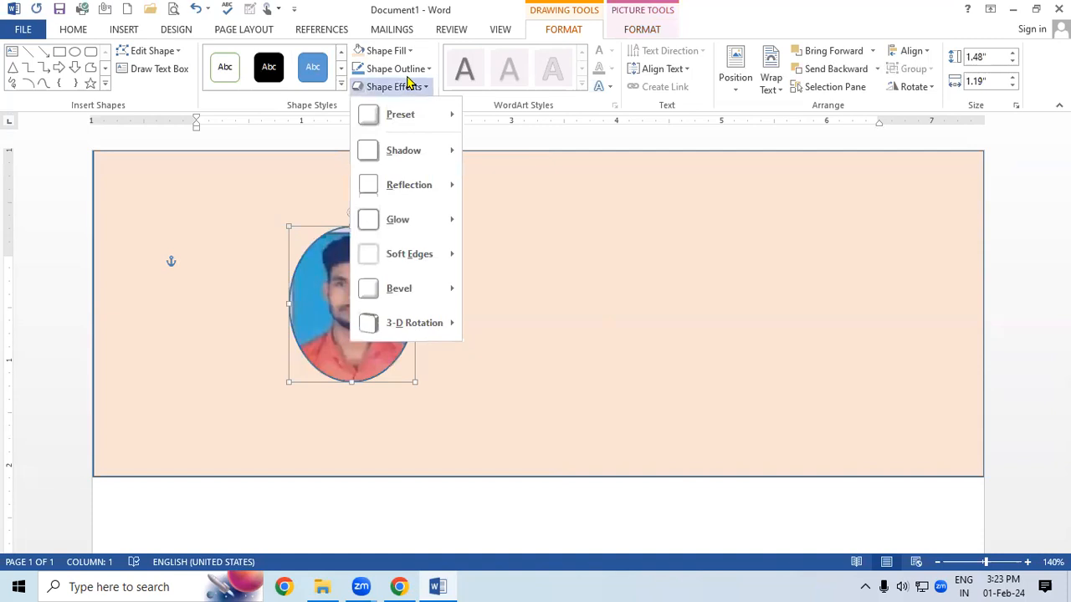
mouse_move(418, 294)
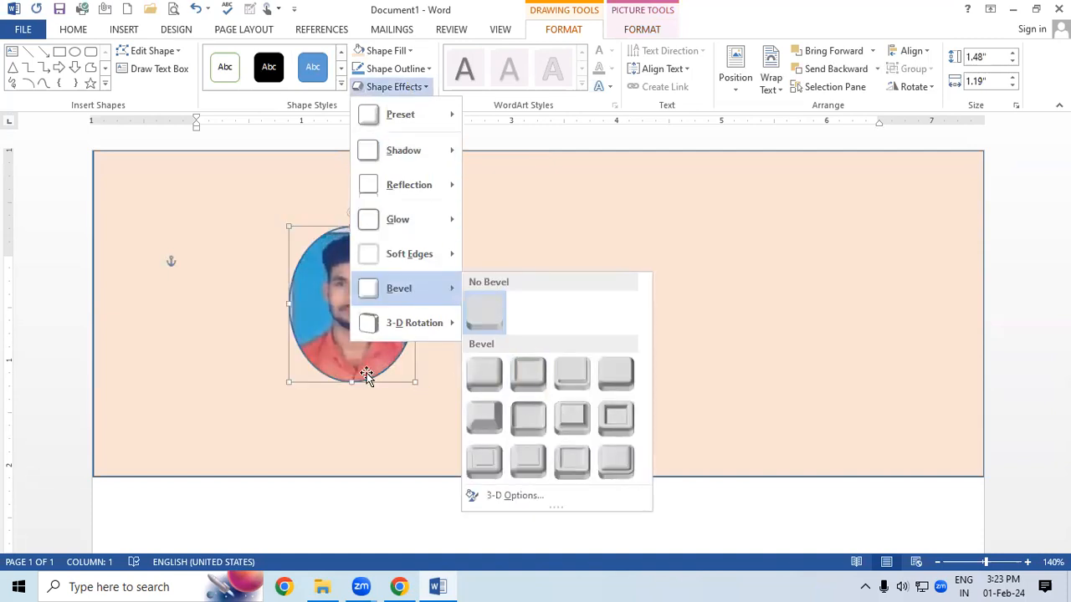
left_click(543, 347)
left_click_drag(356, 338, 203, 349)
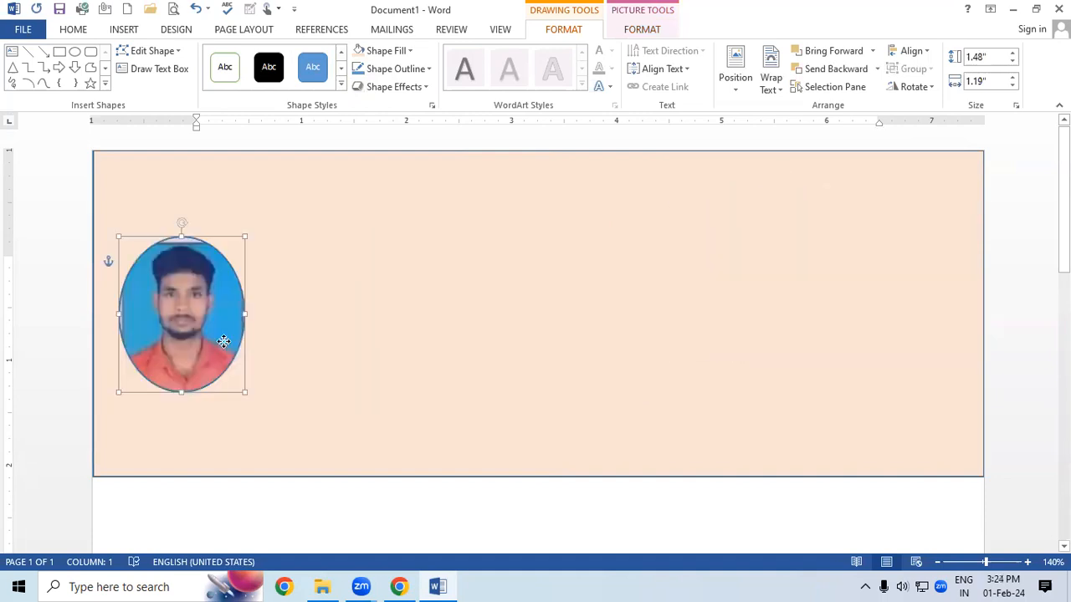
- Preview the Bevel variations on the repositioned photo oval
left_click(393, 87)
mouse_move(403, 297)
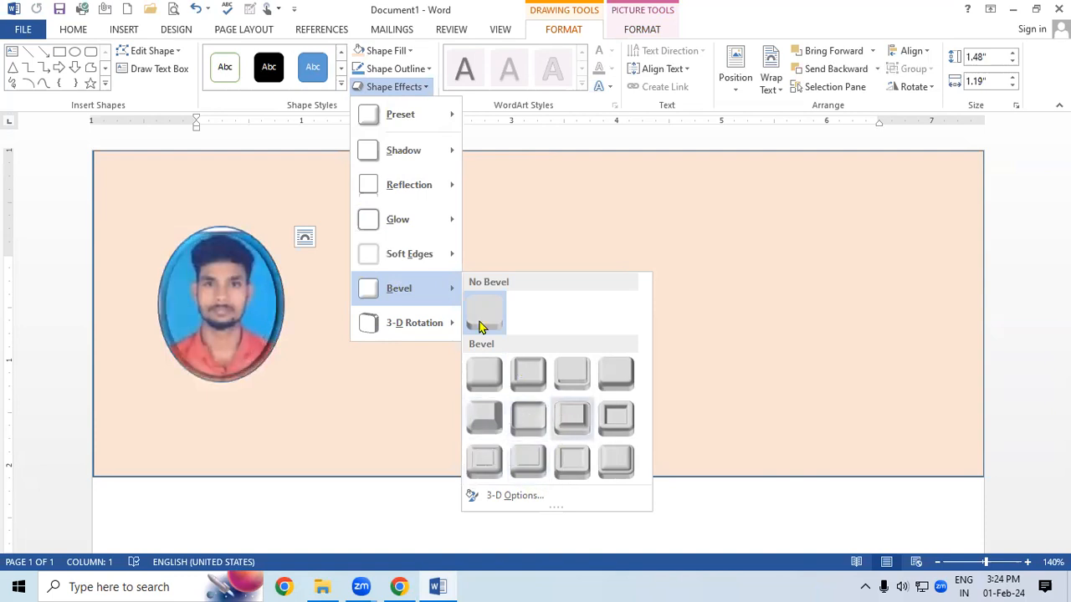
- Rotate the photo oval around its X axis to 30° through the detailed 3-D rotation options
mouse_move(400, 329)
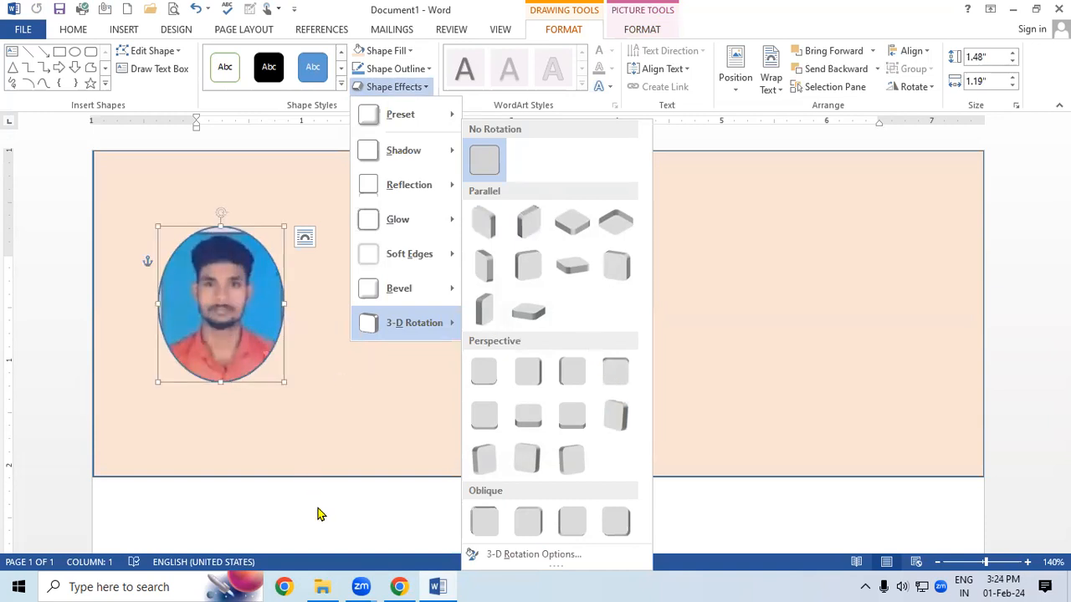
left_click(510, 555)
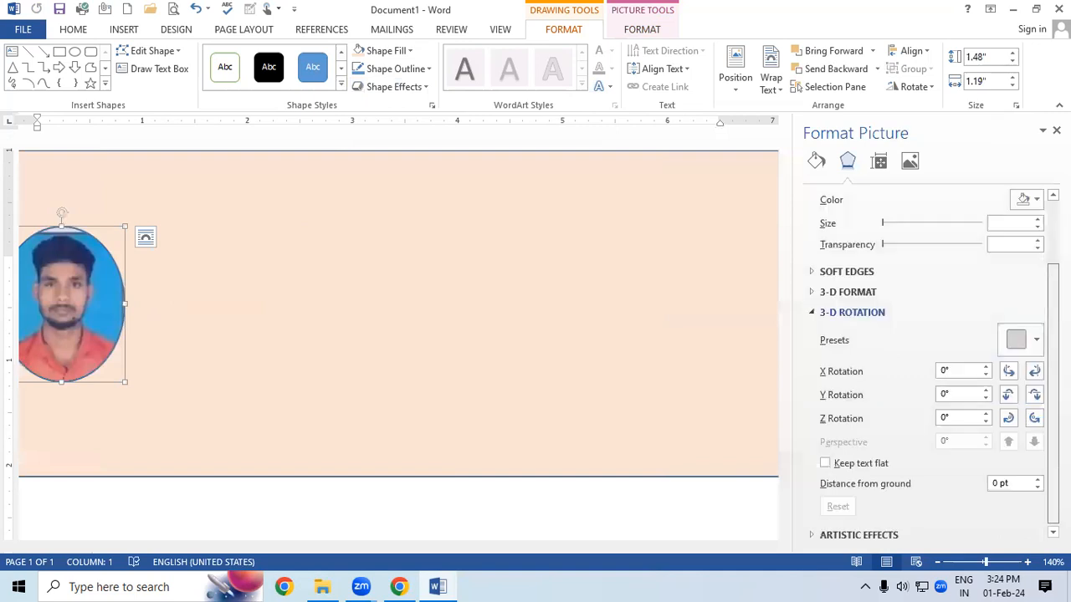
left_click(1035, 368)
left_click(1034, 368)
left_click(1035, 368)
left_click(1035, 368)
left_click(1035, 368)
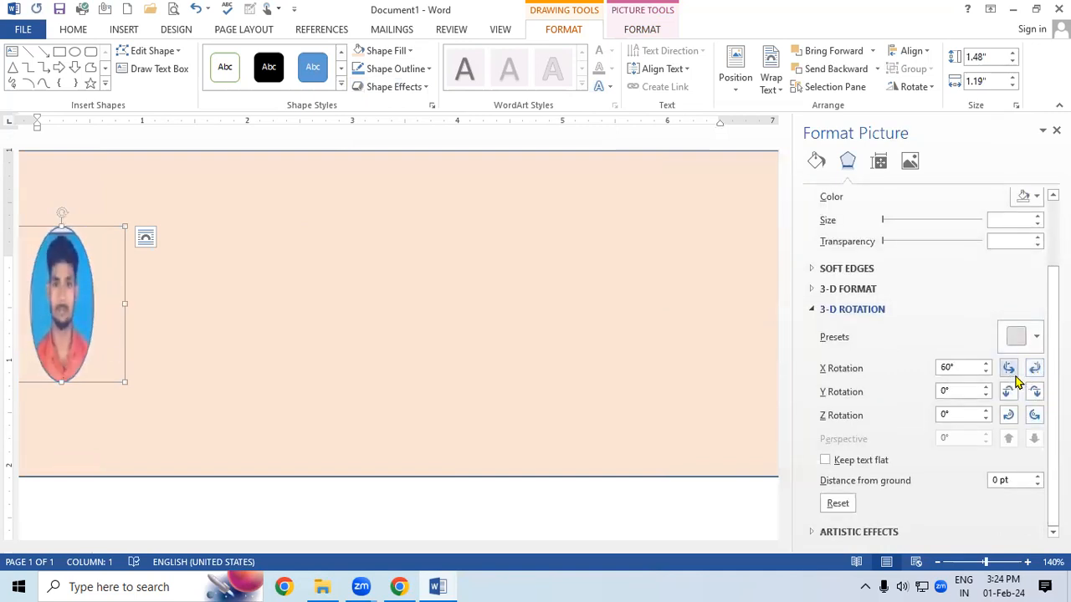
left_click(1010, 373)
left_click(1010, 373)
left_click(1009, 373)
- Tilt the photo oval around its Y axis to 340° in the 3-D rotation settings
left_click(1036, 394)
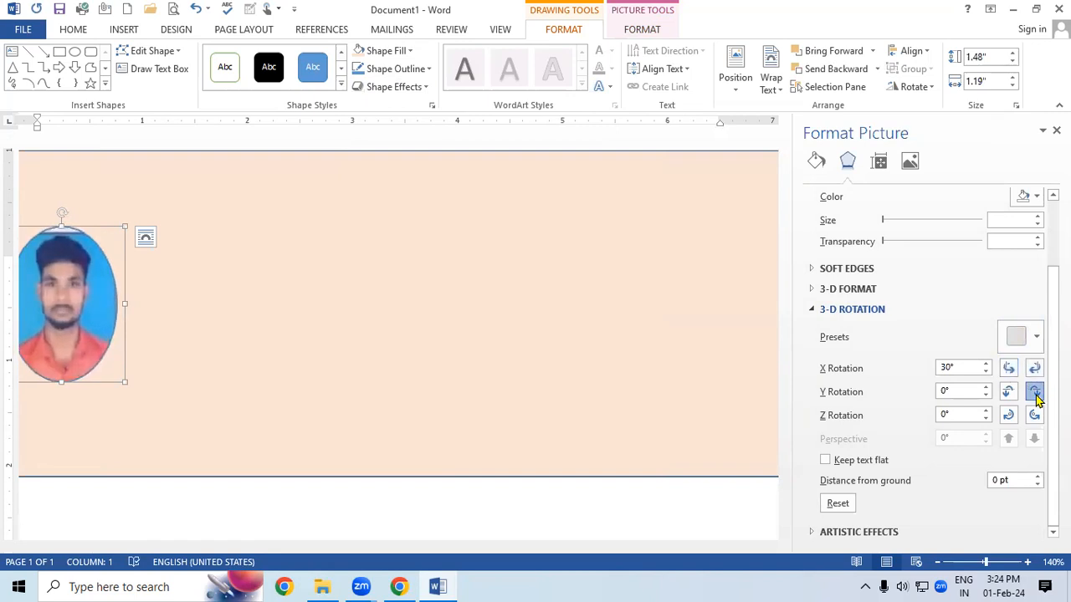
left_click(1035, 391)
left_click(1035, 391)
left_click(1035, 391)
left_click(1008, 393)
left_click(1007, 393)
left_click(1008, 393)
left_click(1008, 393)
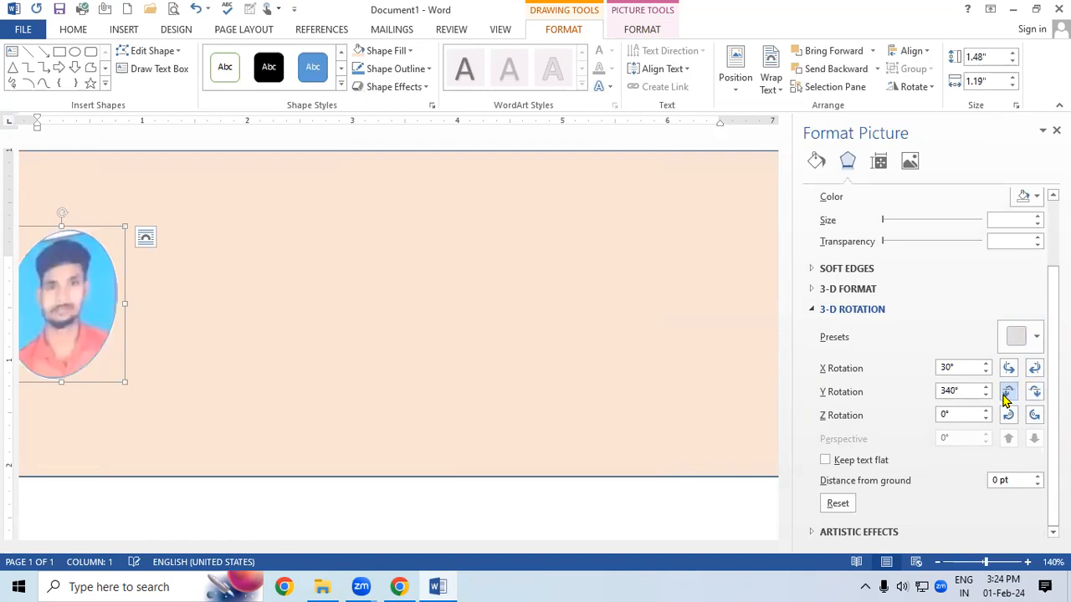
- Rotate the photo oval around its Z axis to 325° in the 3-D rotation settings
left_click(1007, 416)
left_click(1007, 416)
left_click(1007, 415)
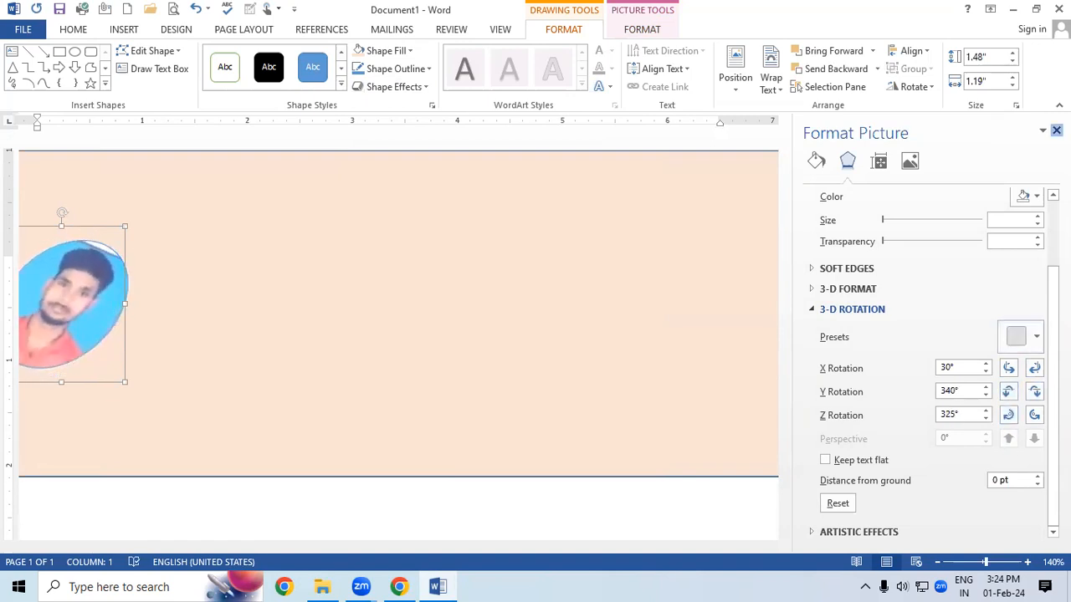
- Close the picture formatting options and move the photo oval further inside the rectangle, away from its left edge
left_click(1057, 130)
left_click_drag(258, 248, 332, 265)
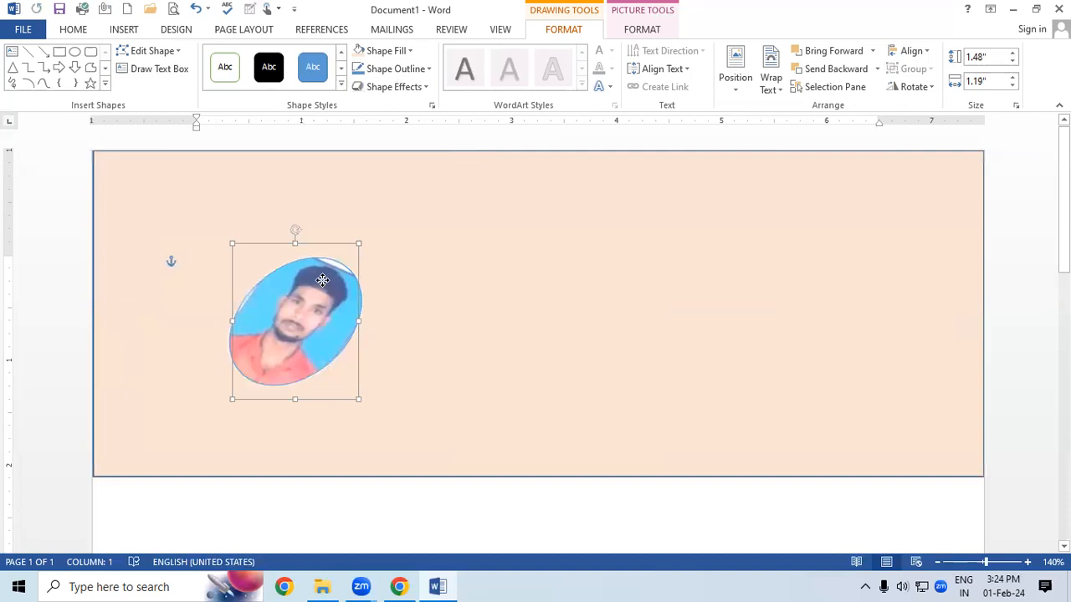
left_click_drag(322, 315, 366, 283)
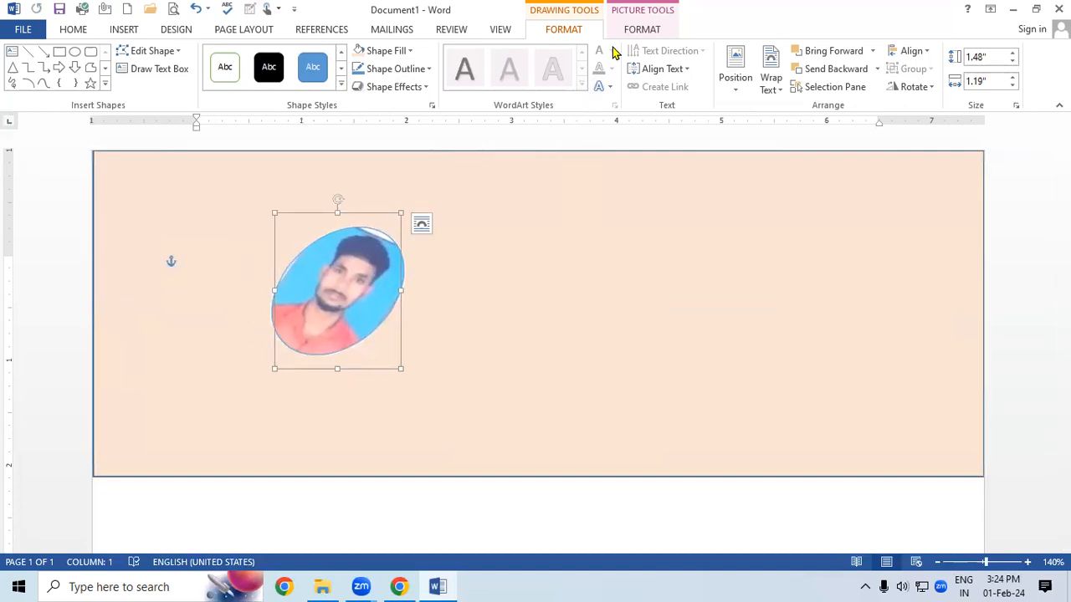
- Look at the Transform text effects available for the photo oval
left_click(600, 85)
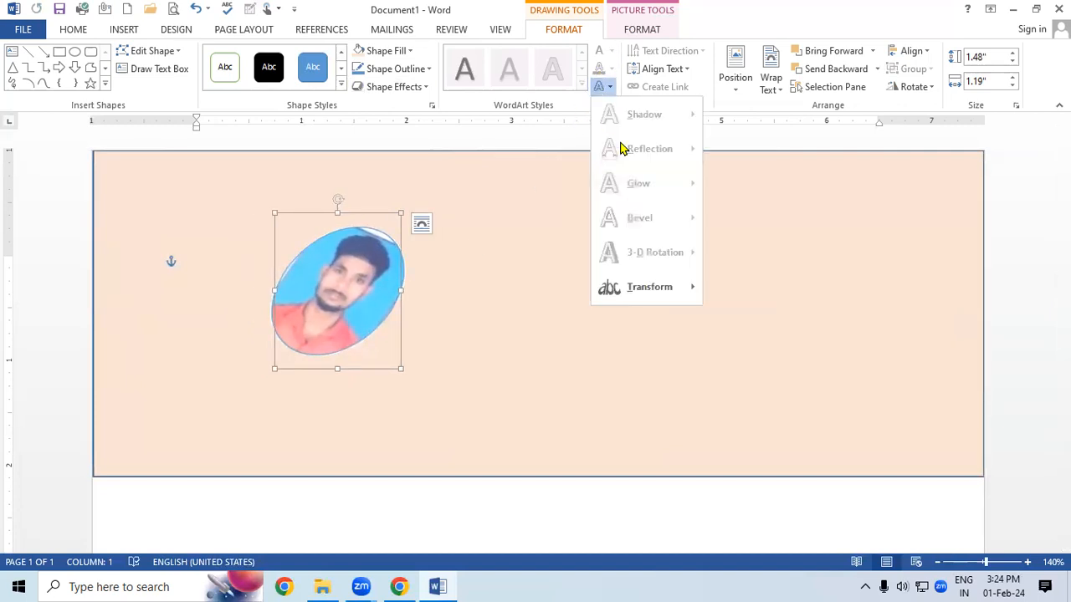
mouse_move(635, 290)
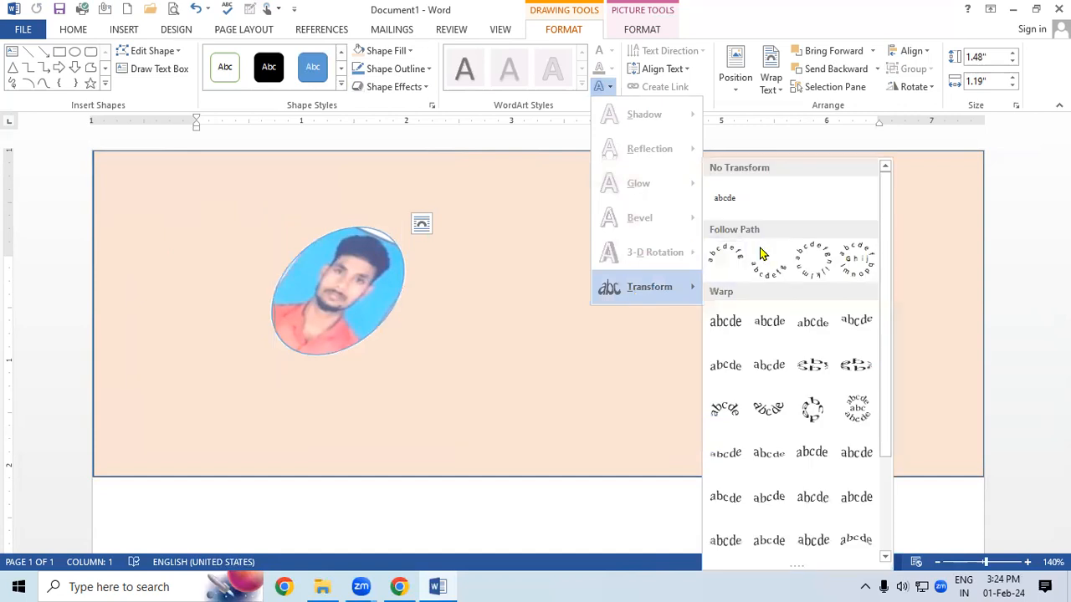
mouse_move(669, 292)
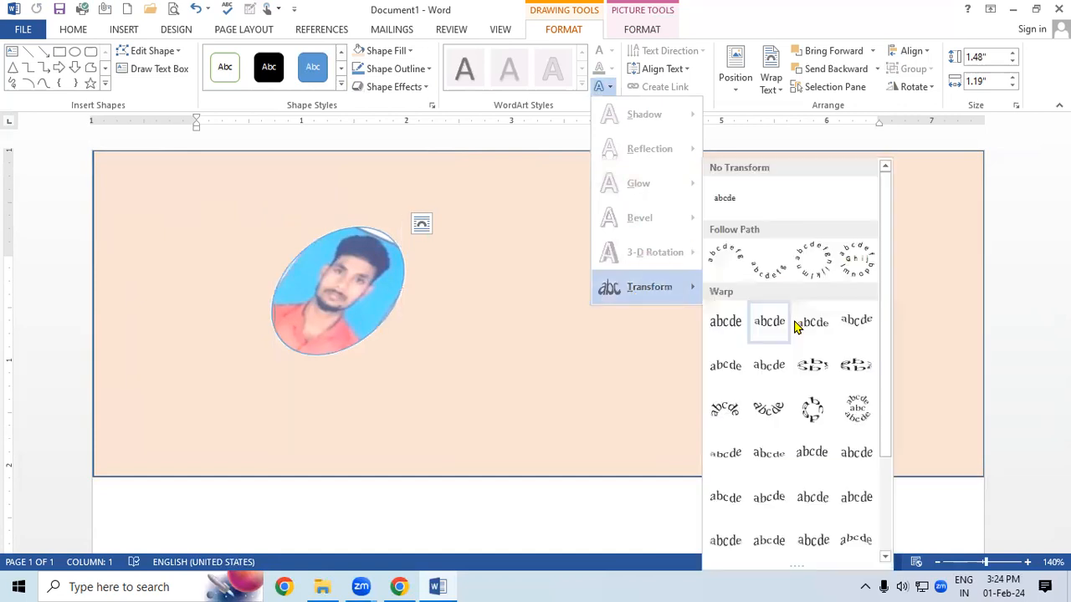
left_click(354, 232)
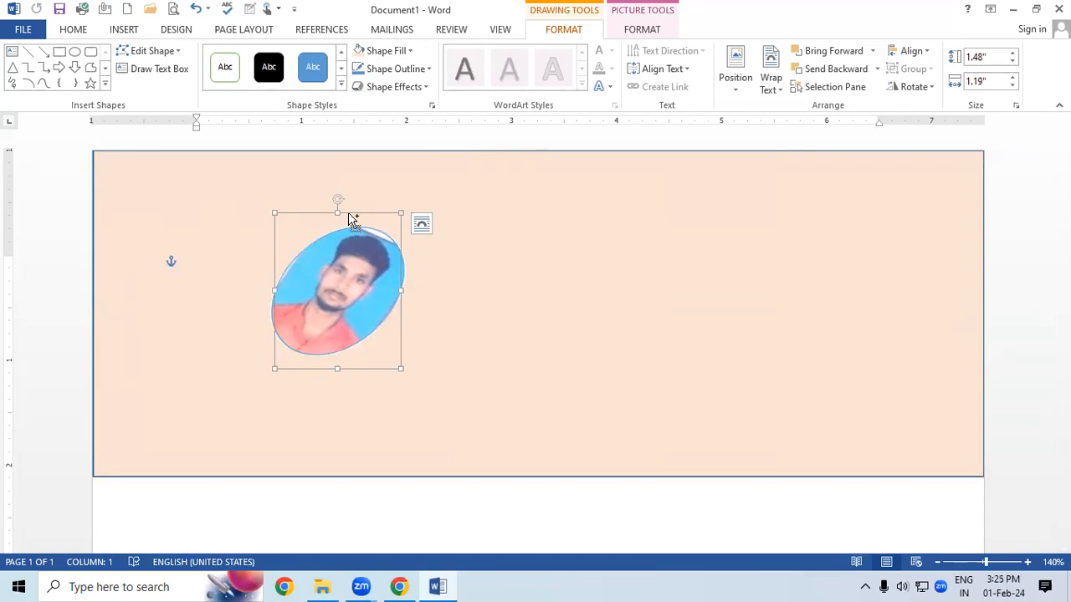
- Delete everything in the document, including the banner rectangle and the photo oval
key("ctrl+a")
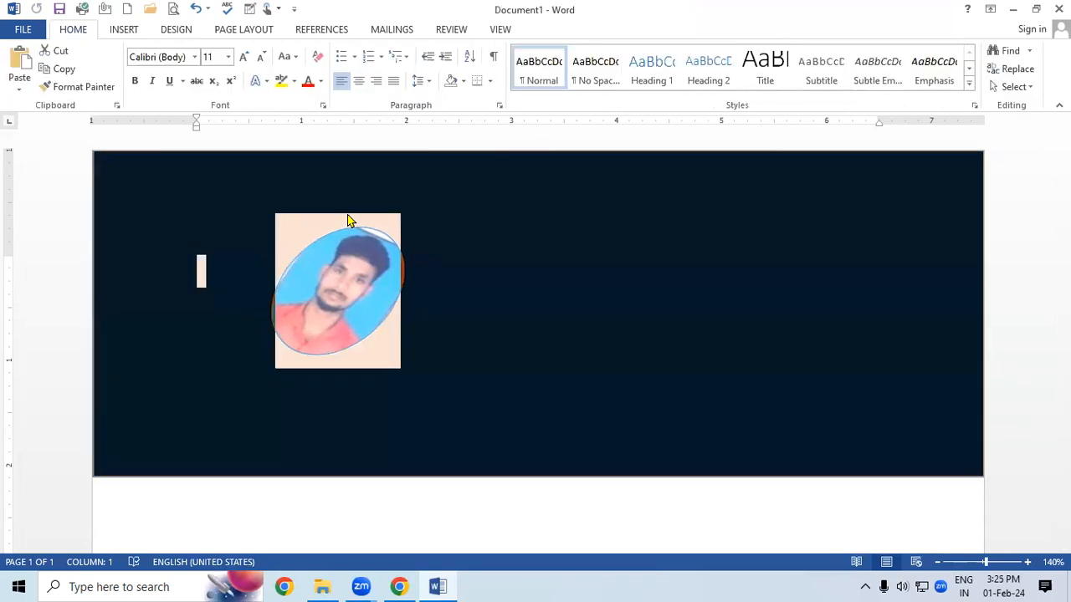
key("Delete")
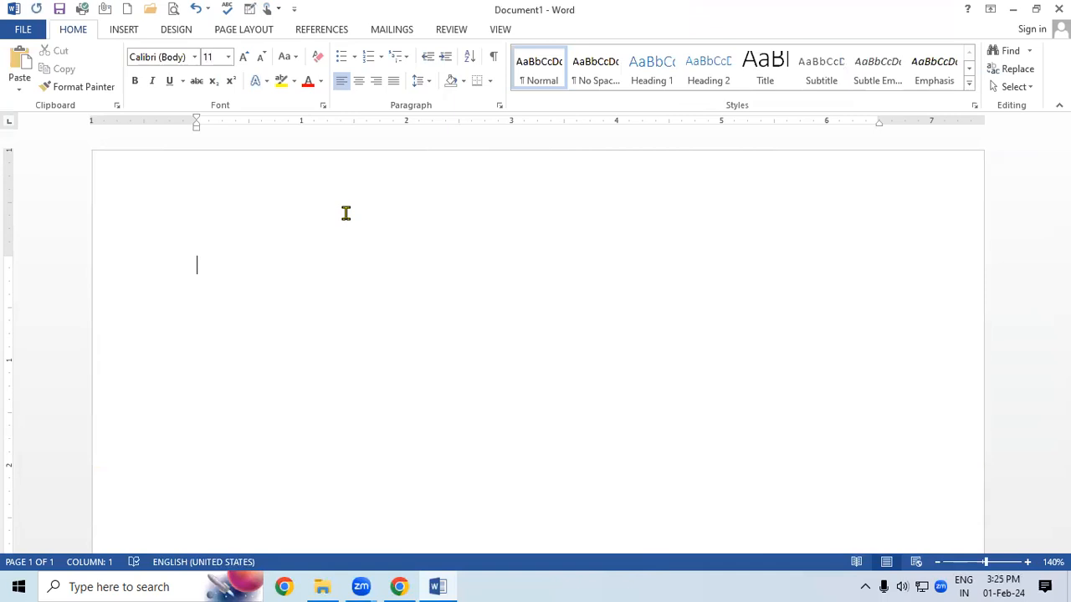
- Insert WordArt in the light orange style with an orange outline and the text "Gayatri Institute of Technology"
left_click(123, 31)
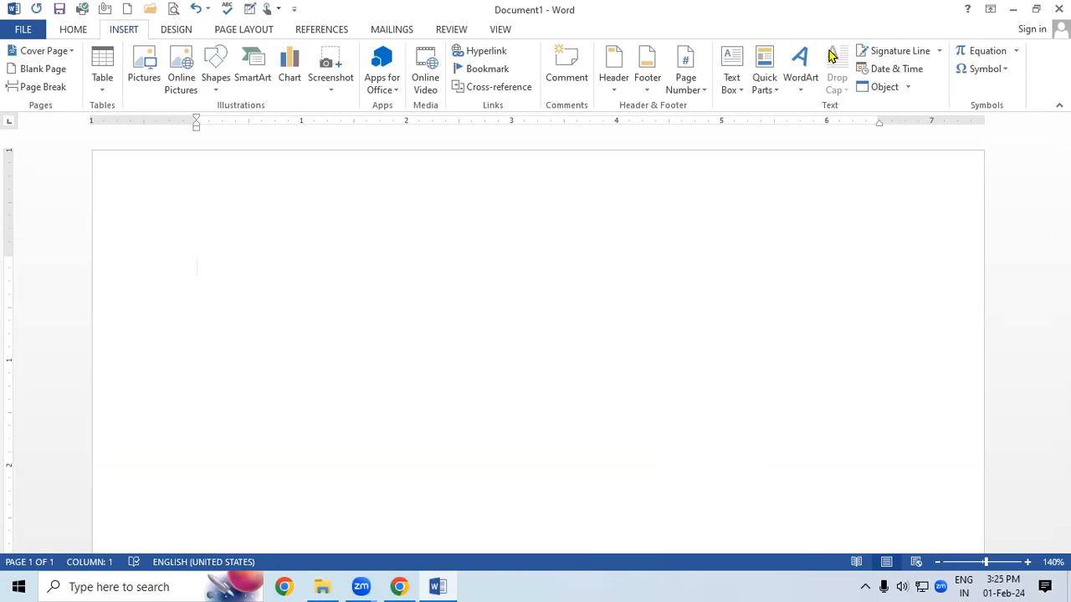
left_click(802, 84)
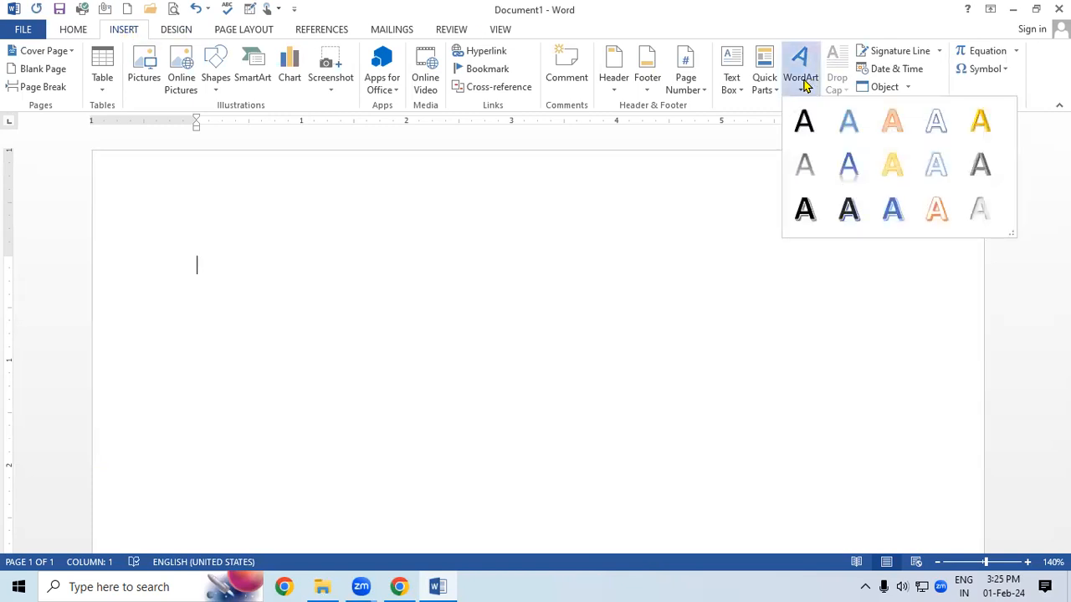
left_click(893, 124)
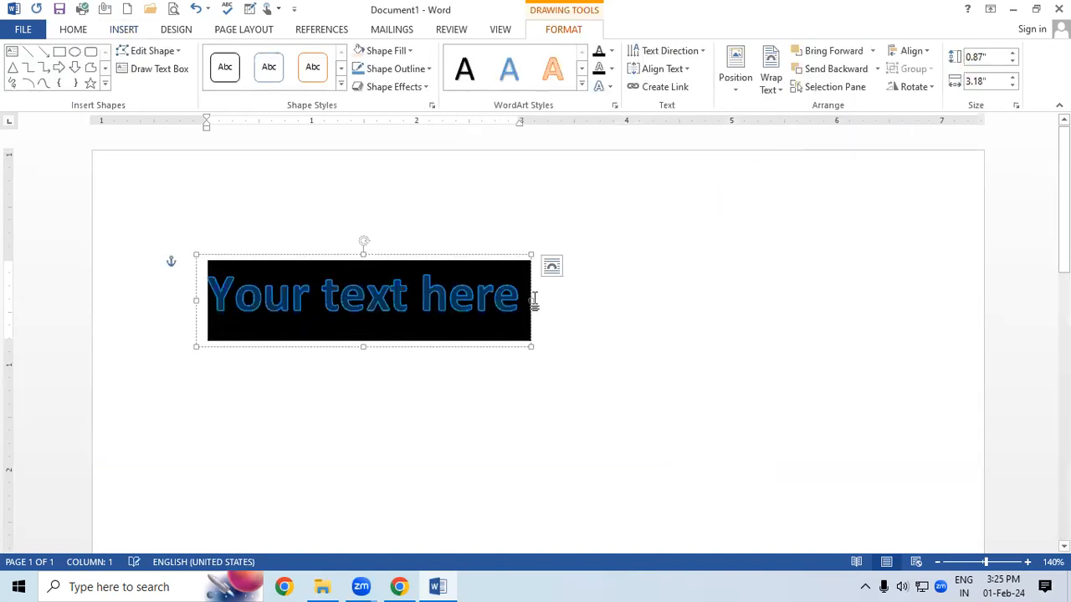
left_click_drag(520, 309, 271, 324)
type("G")
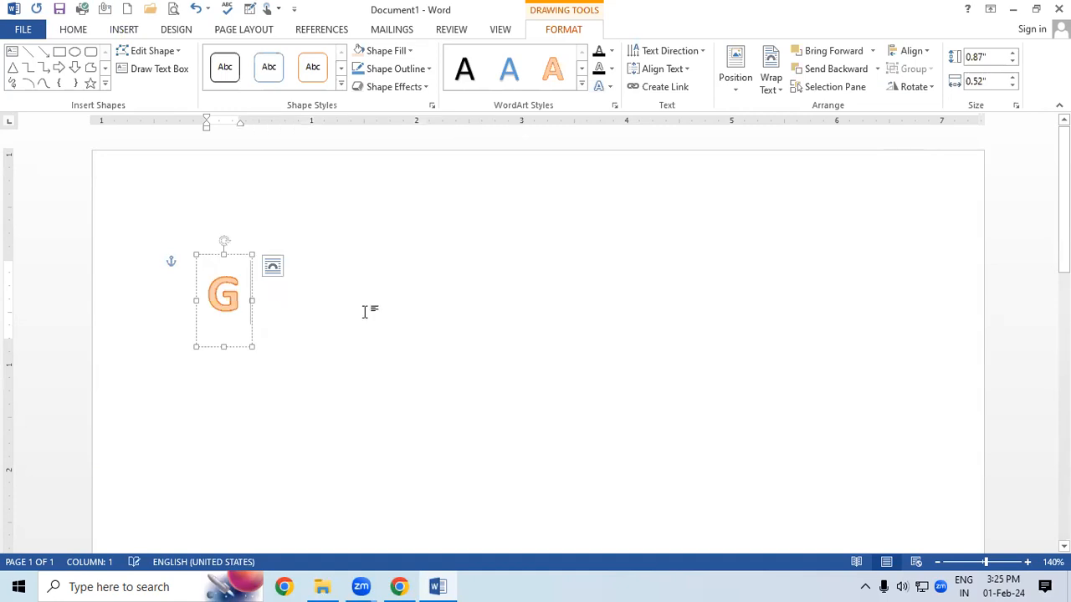
type("ayatri I")
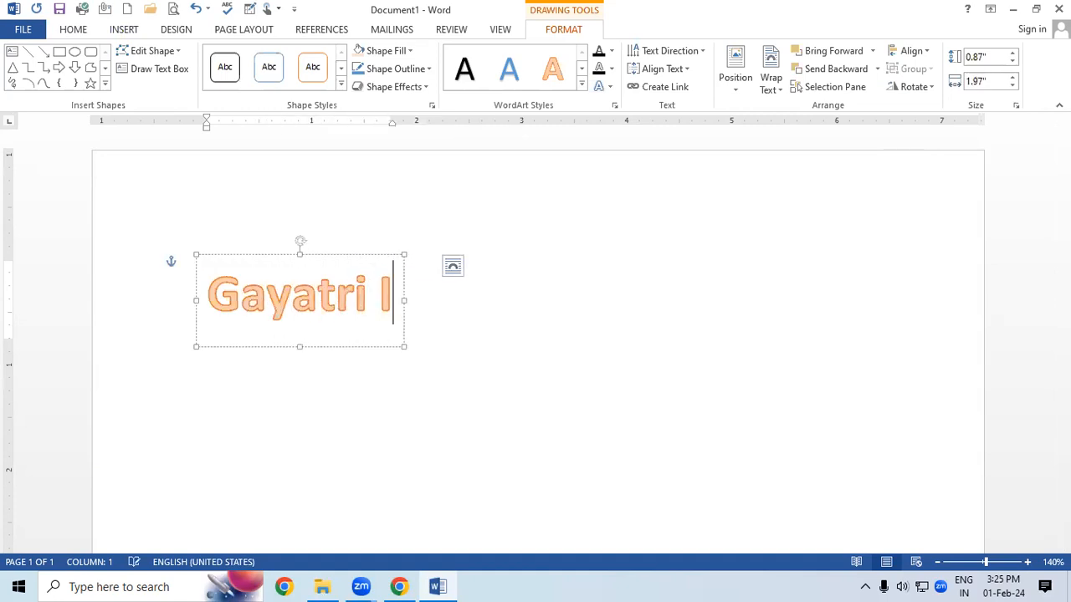
type("nstitute")
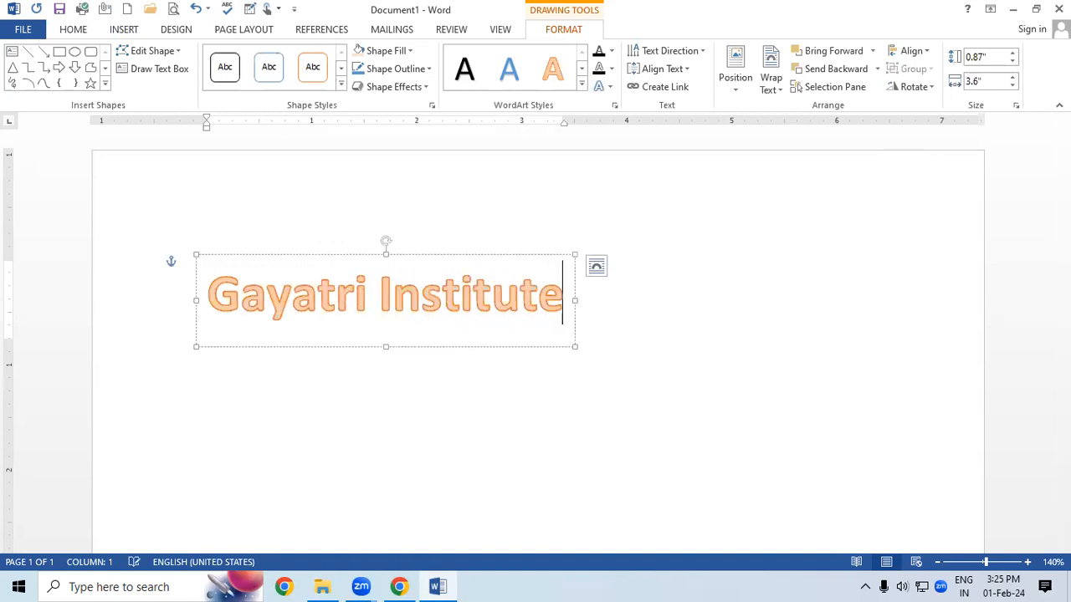
type(" of")
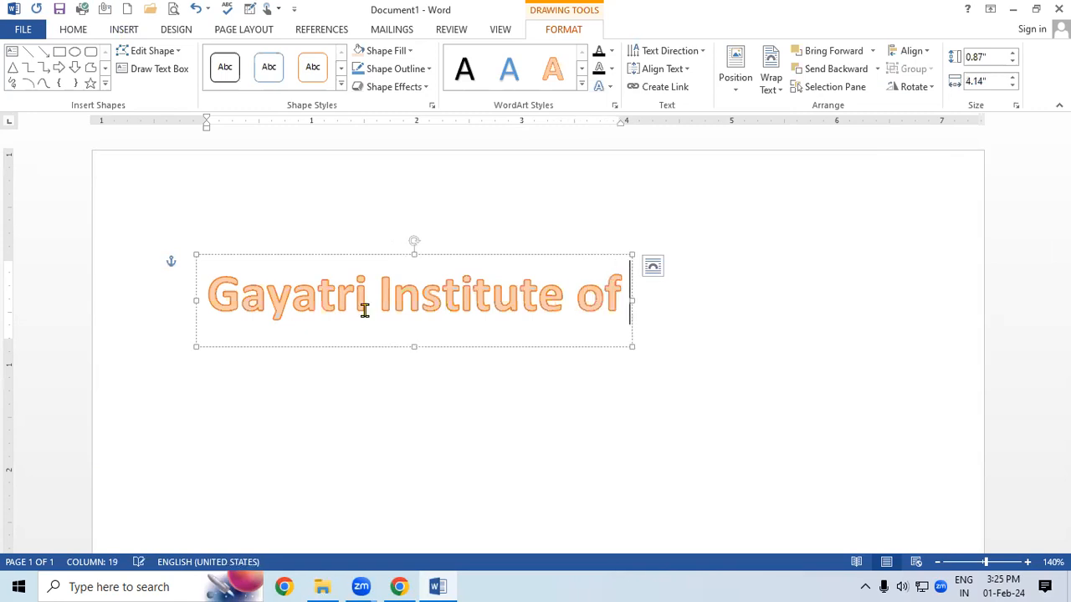
type(" Technology")
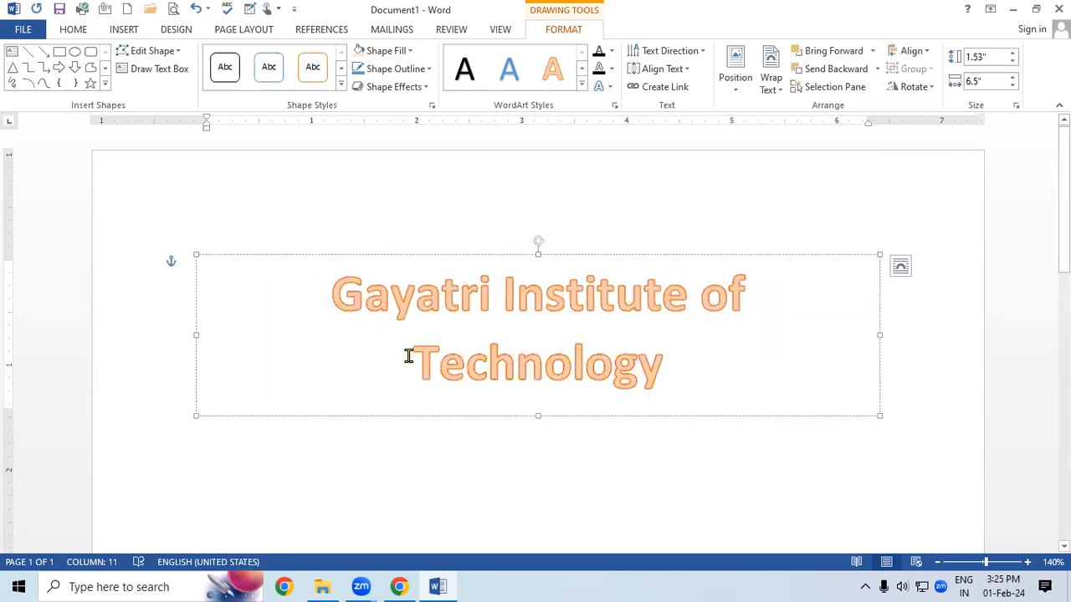
- Widen the WordArt box to about 6.83" so the title fits on one line, and move it up towards the page's top edge
left_click_drag(877, 334, 912, 329)
left_click_drag(767, 251, 761, 192)
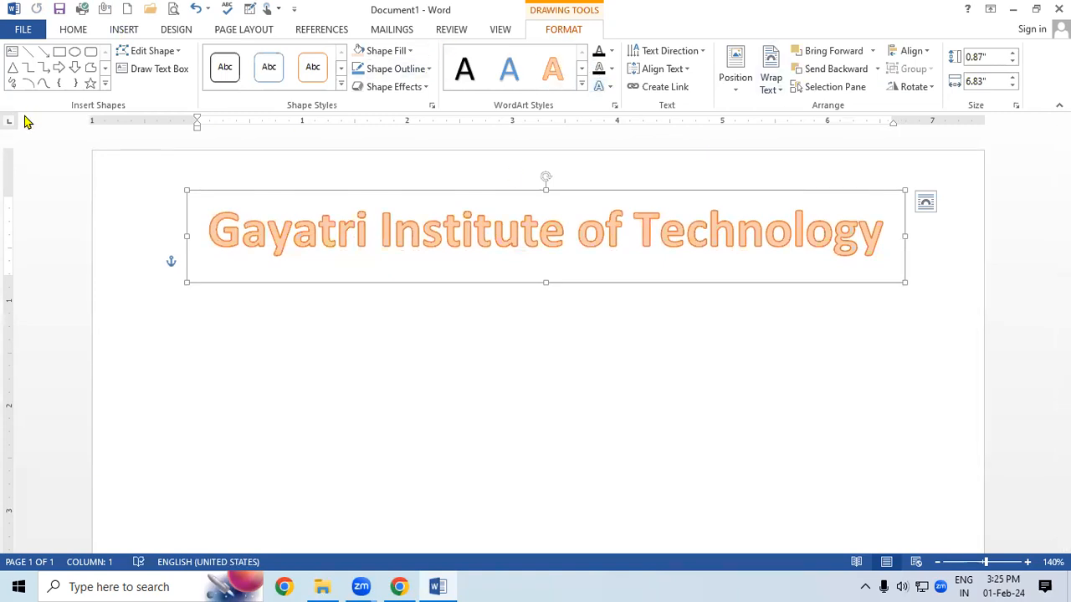
- Look through the Shape Fill, Shape Outline and Shape Effects options for the WordArt box
left_click(401, 52)
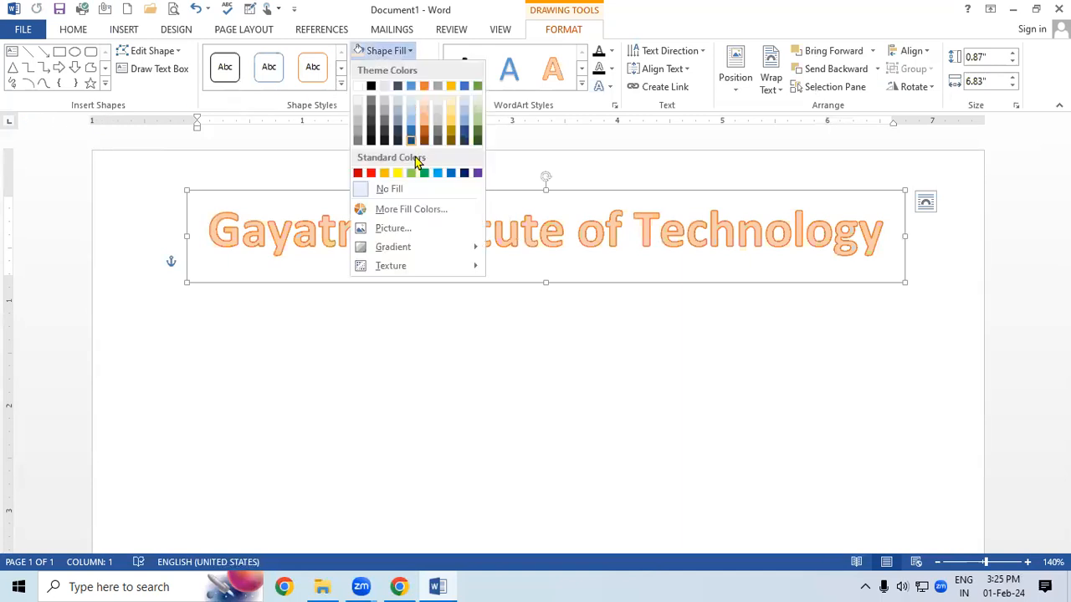
left_click(573, 184)
left_click(413, 70)
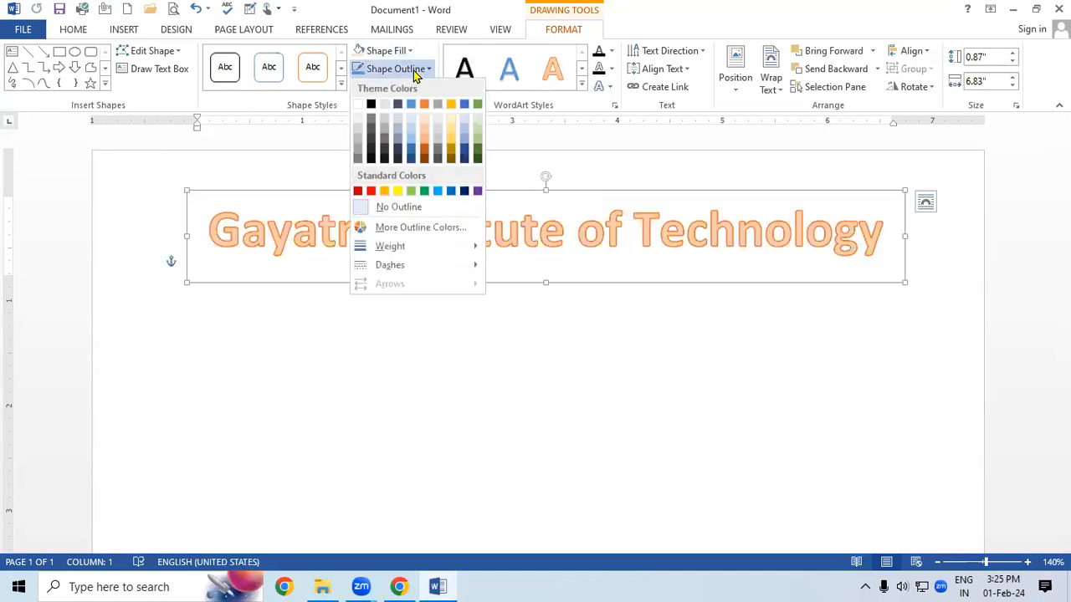
left_click(533, 239)
left_click(382, 86)
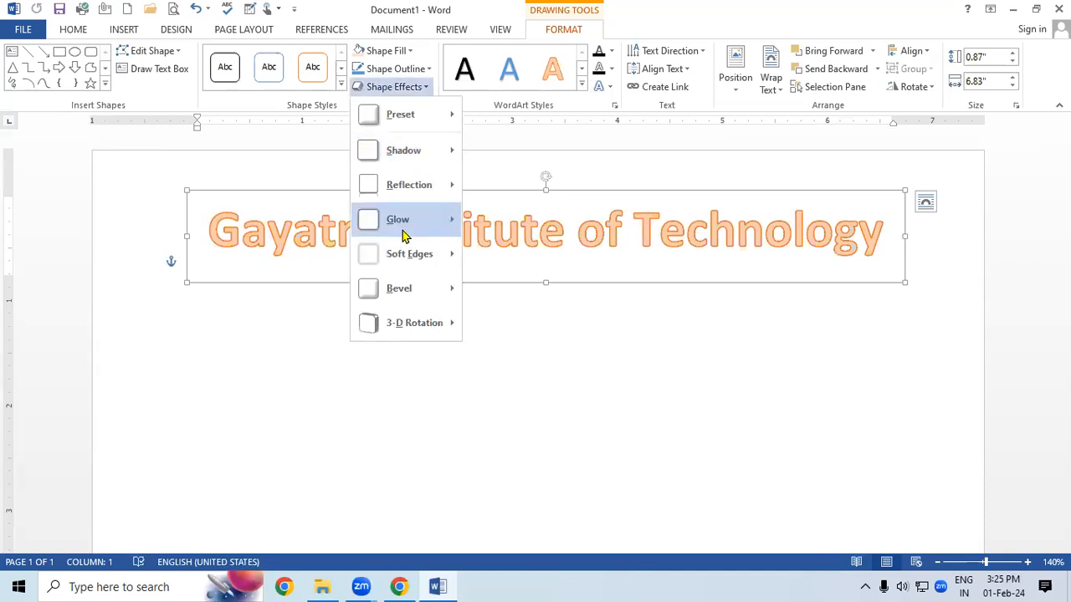
left_click(669, 236)
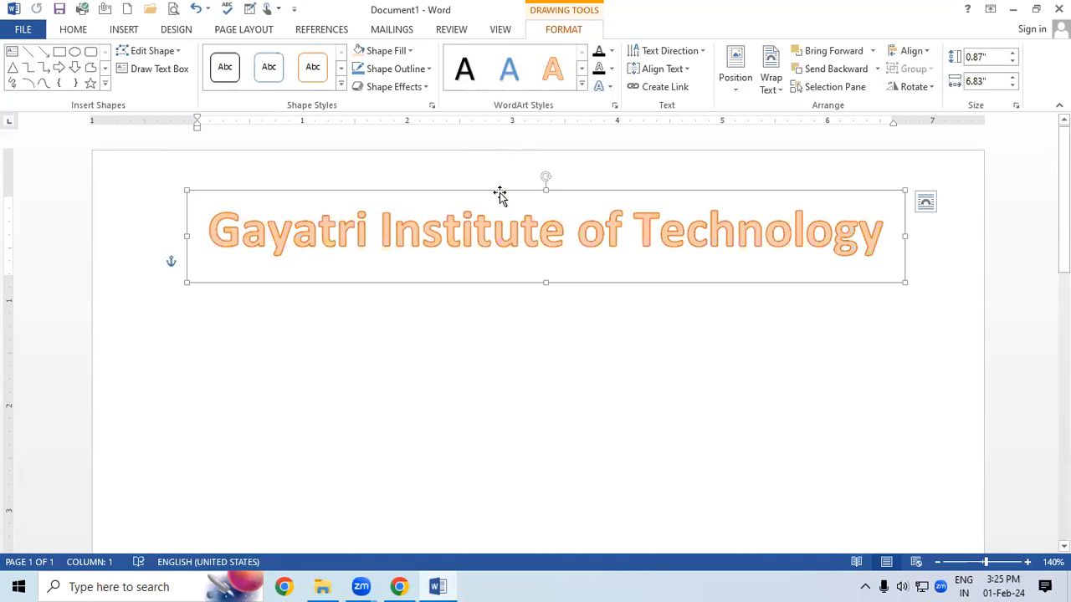
- Preview the WordArt styles on the title text and move its box slightly down the page
left_click_drag(494, 190, 495, 195)
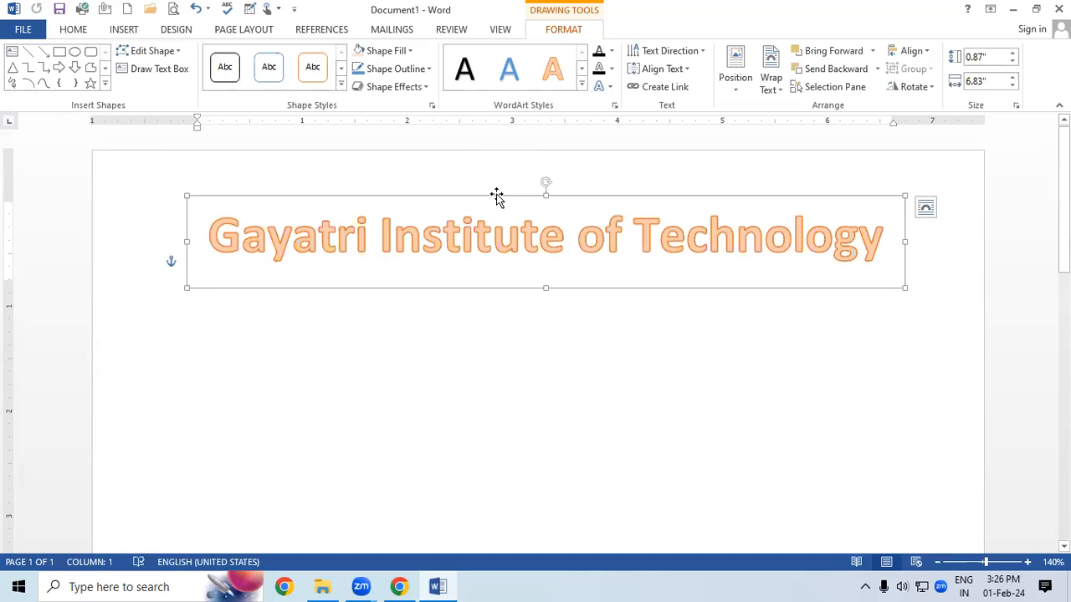
left_click(580, 87)
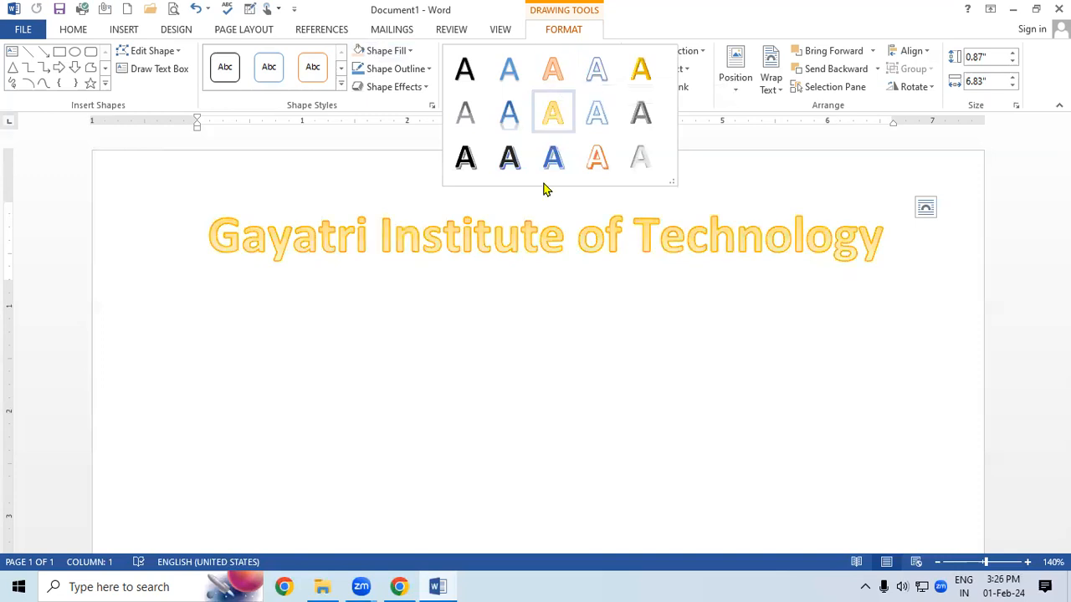
left_click(535, 219)
left_click_drag(532, 197, 531, 212)
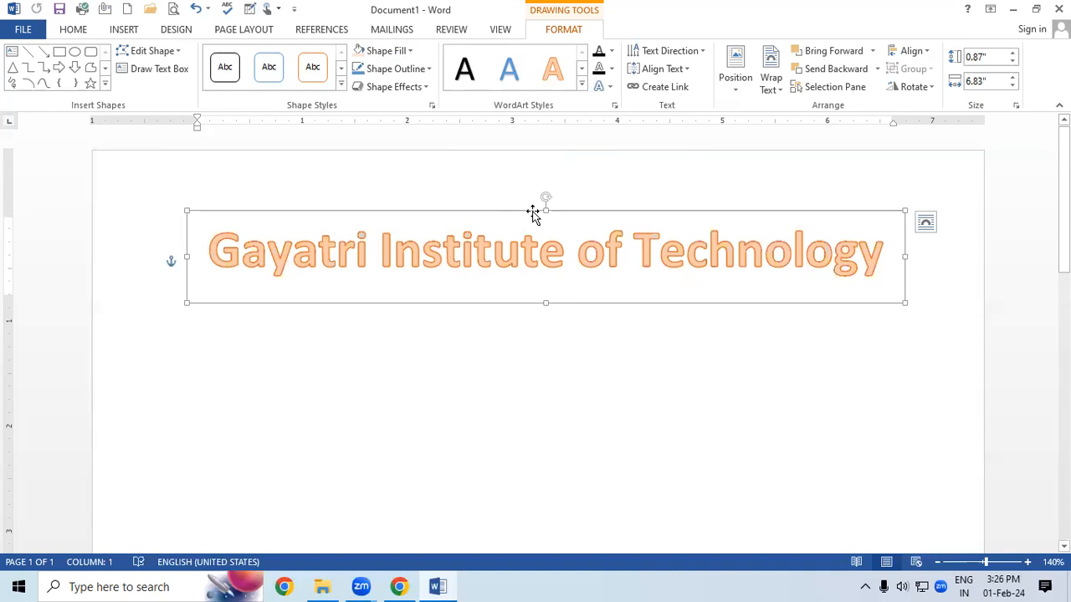
left_click(775, 585)
mouse_move(356, 381)
left_mouse_down()
mouse_move(346, 311)
mouse_move(402, 300)
left_mouse_up()
left_click_drag(348, 339, 376, 340)
left_click_drag(410, 322, 408, 360)
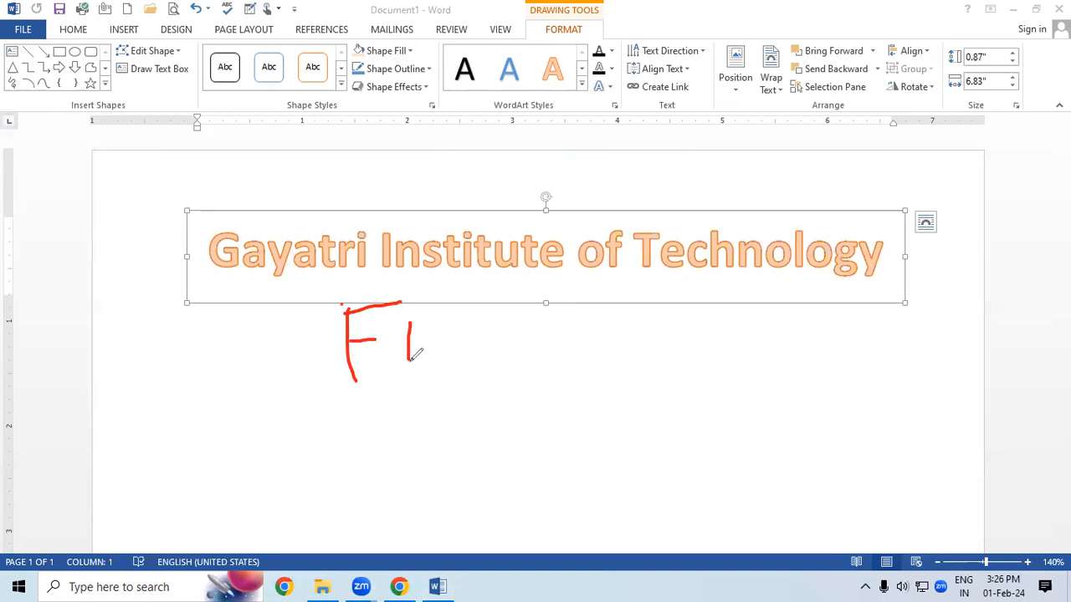
left_click_drag(427, 301, 442, 331)
left_click_drag(443, 291, 454, 339)
mouse_move(699, 266)
left_mouse_down()
mouse_move(795, 272)
mouse_move(817, 236)
mouse_move(836, 247)
mouse_move(867, 206)
mouse_move(921, 217)
left_mouse_up()
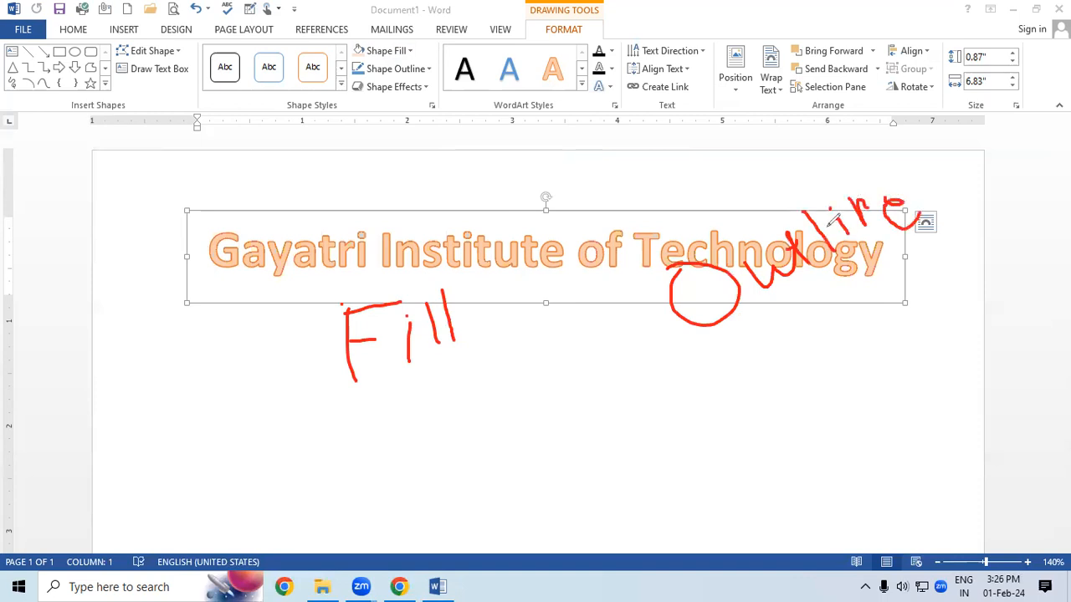
mouse_move(219, 224)
left_mouse_down()
mouse_move(225, 280)
mouse_move(318, 297)
left_mouse_up()
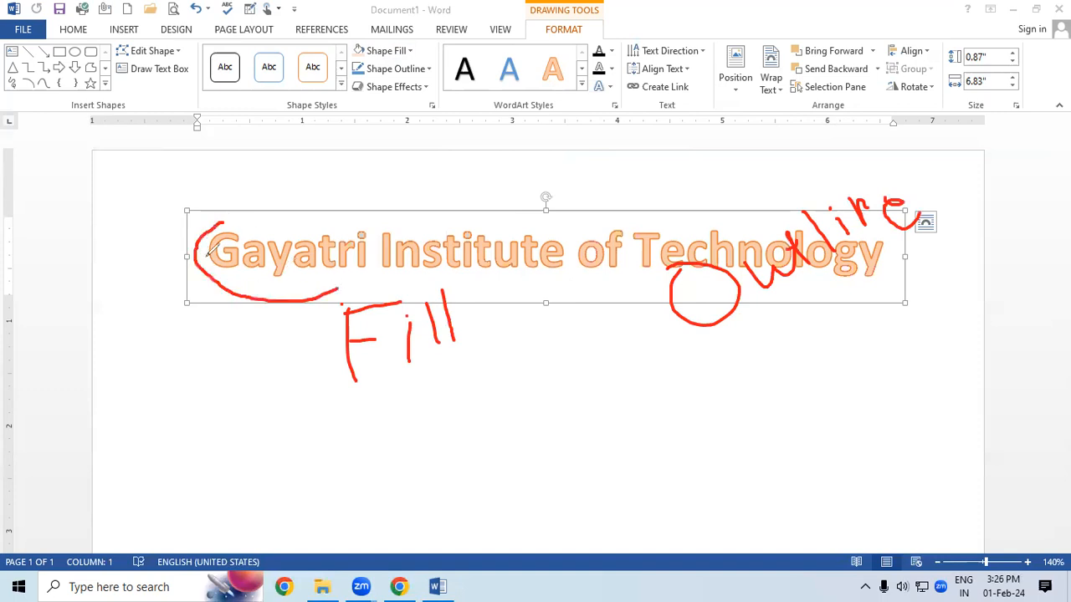
left_click_drag(723, 351, 832, 275)
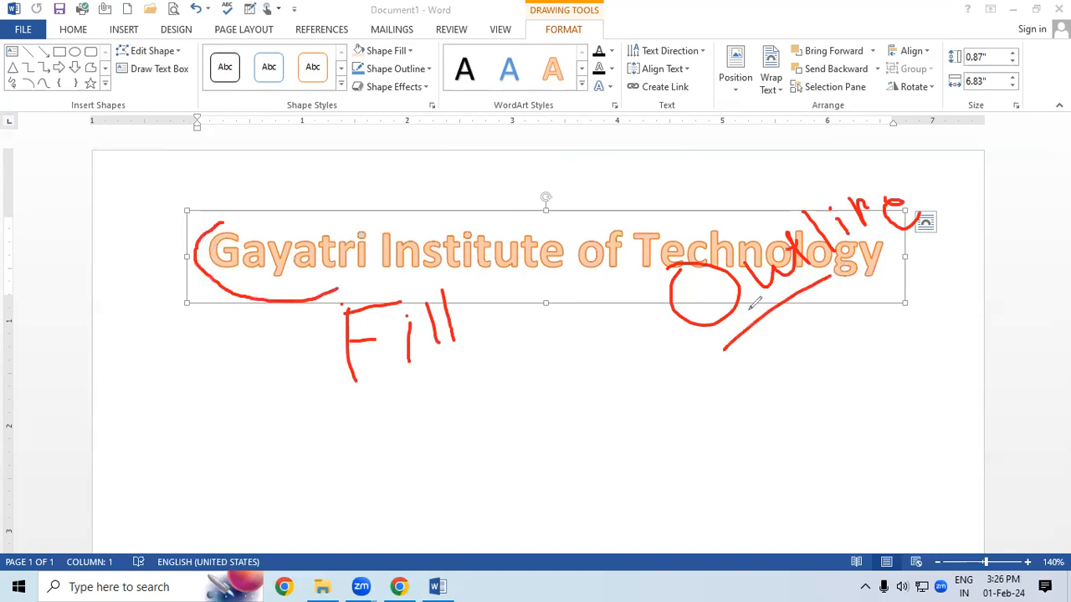
left_click_drag(388, 394, 508, 329)
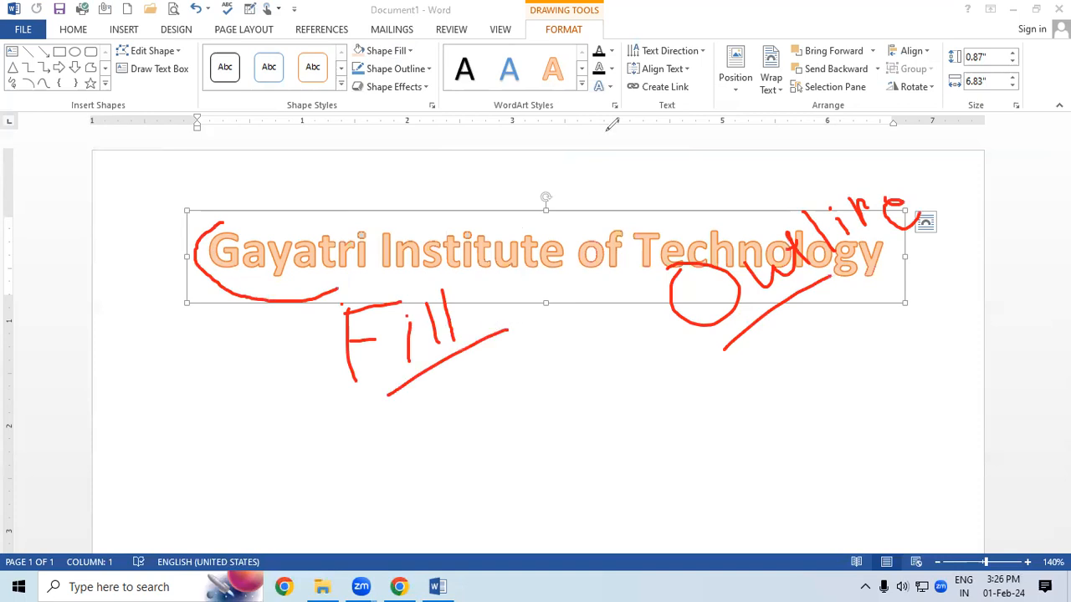
mouse_move(615, 49)
left_mouse_down()
mouse_move(609, 37)
mouse_move(590, 38)
mouse_move(585, 59)
mouse_move(610, 54)
mouse_move(617, 72)
mouse_move(605, 50)
left_mouse_up()
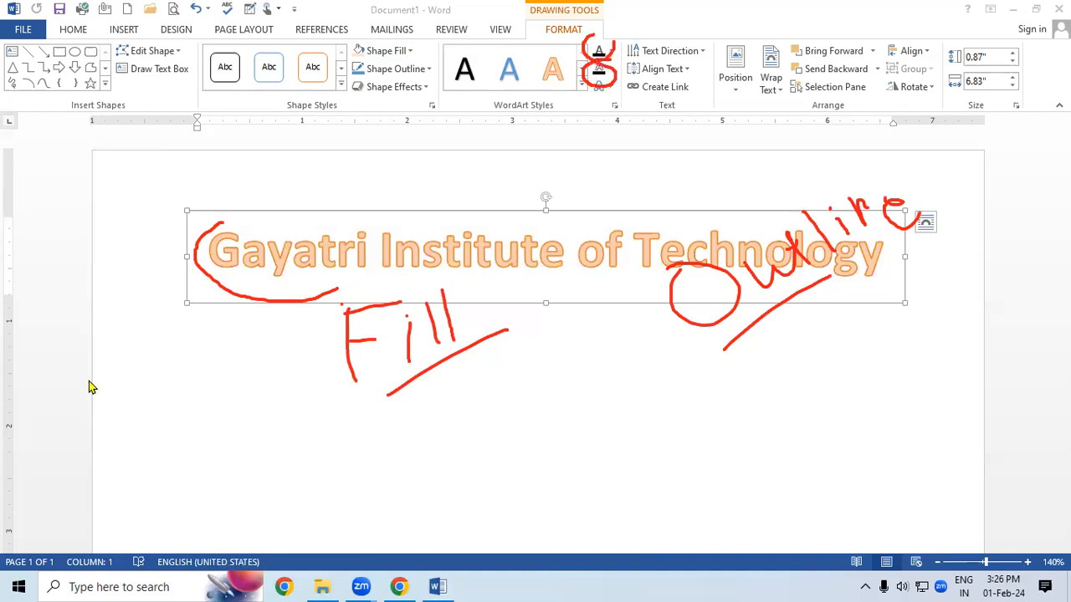
- Move the WordArt title box up and to the right, close to the page's top edge
left_click(245, 218)
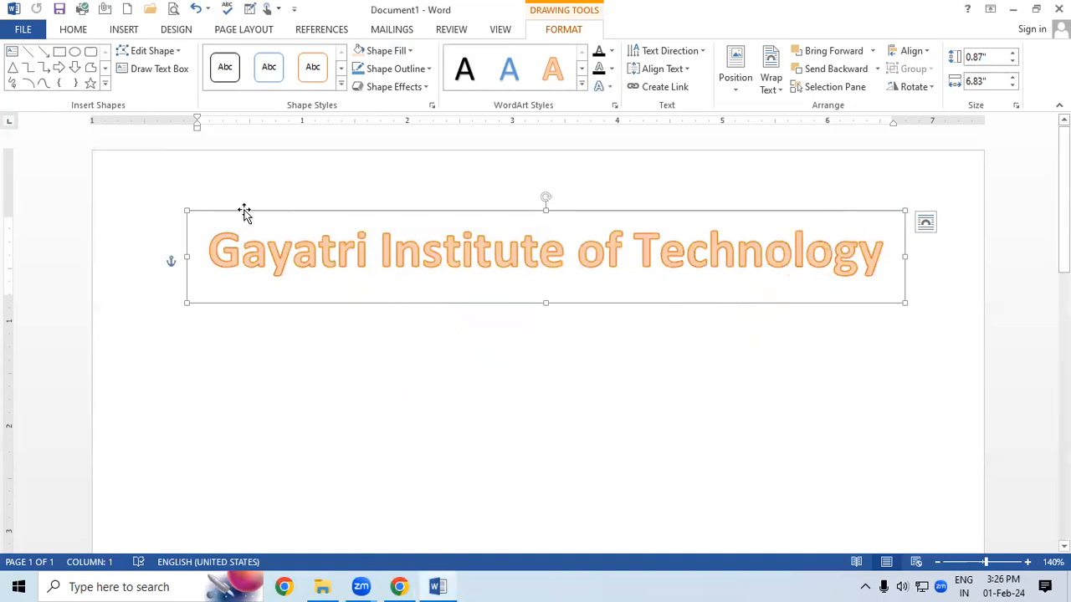
left_click_drag(244, 209, 286, 162)
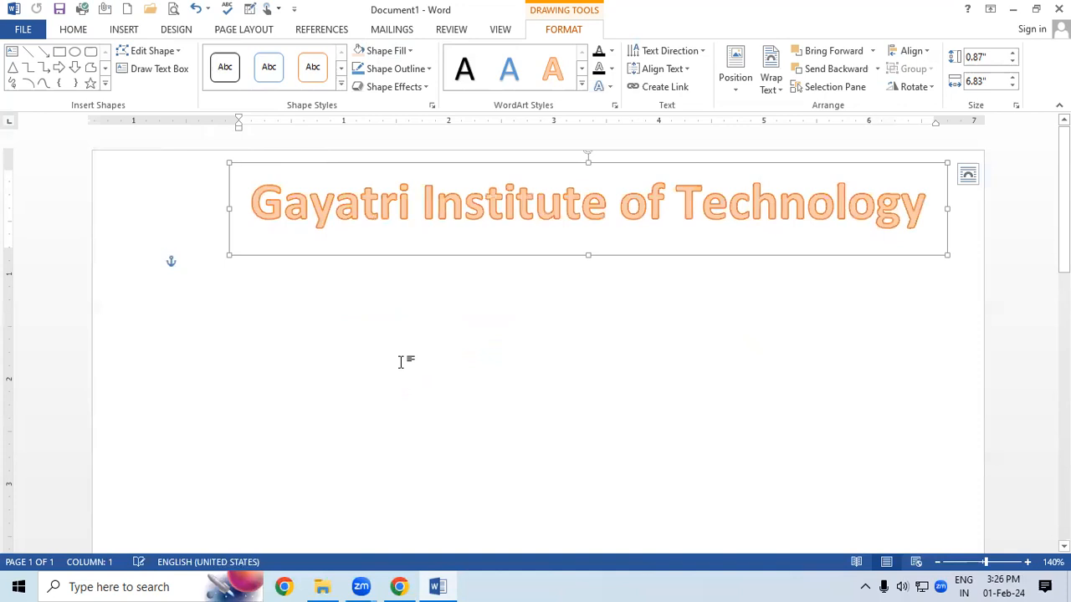
- Fill the WordArt title text with yellow and give its outline the standard red colour
left_click(613, 52)
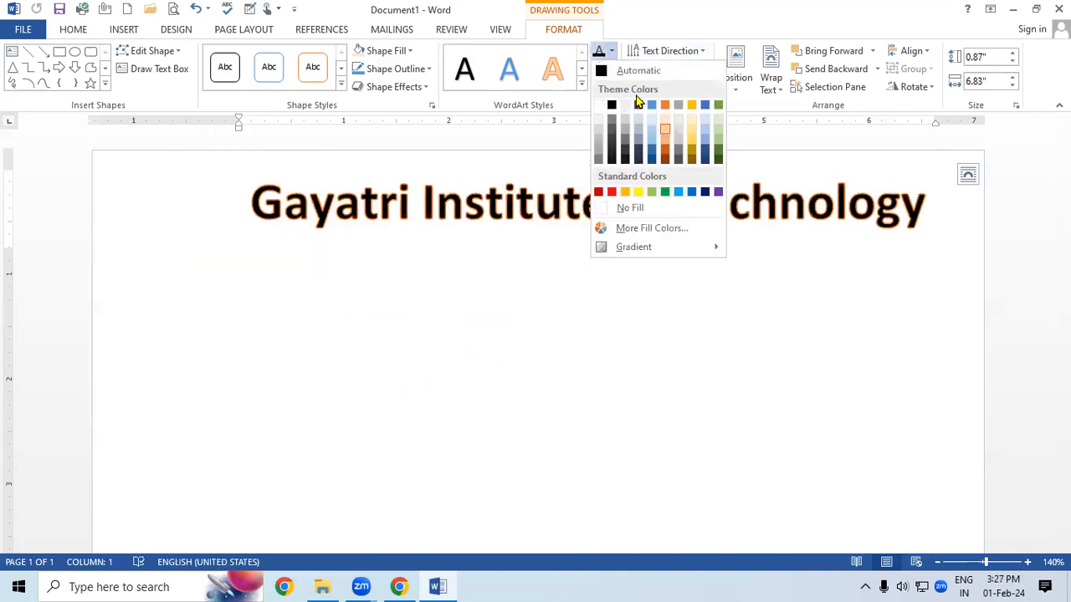
left_click(640, 193)
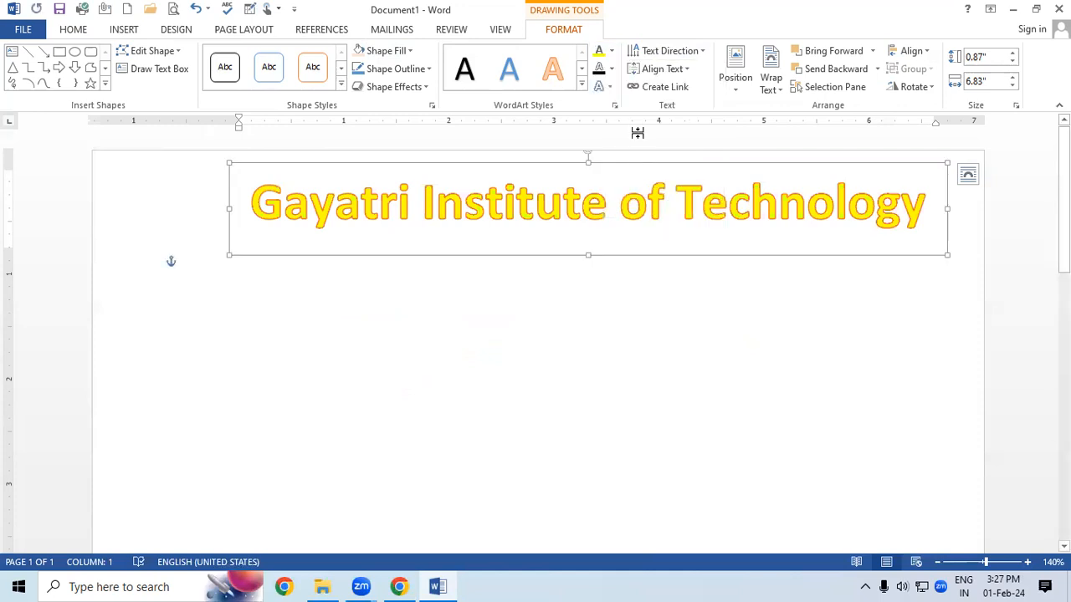
left_click(612, 70)
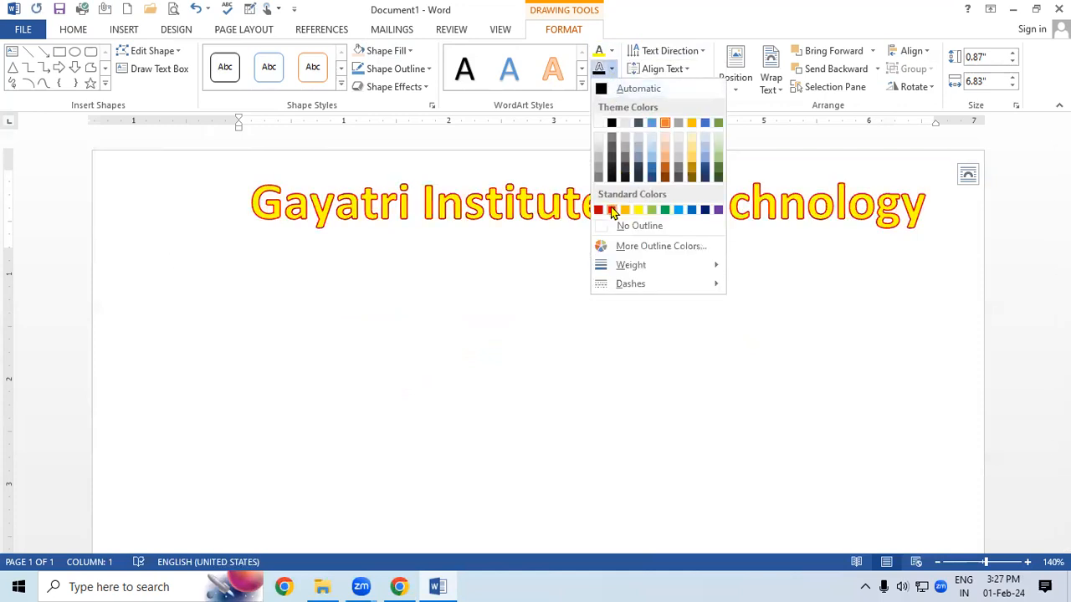
left_click(611, 210)
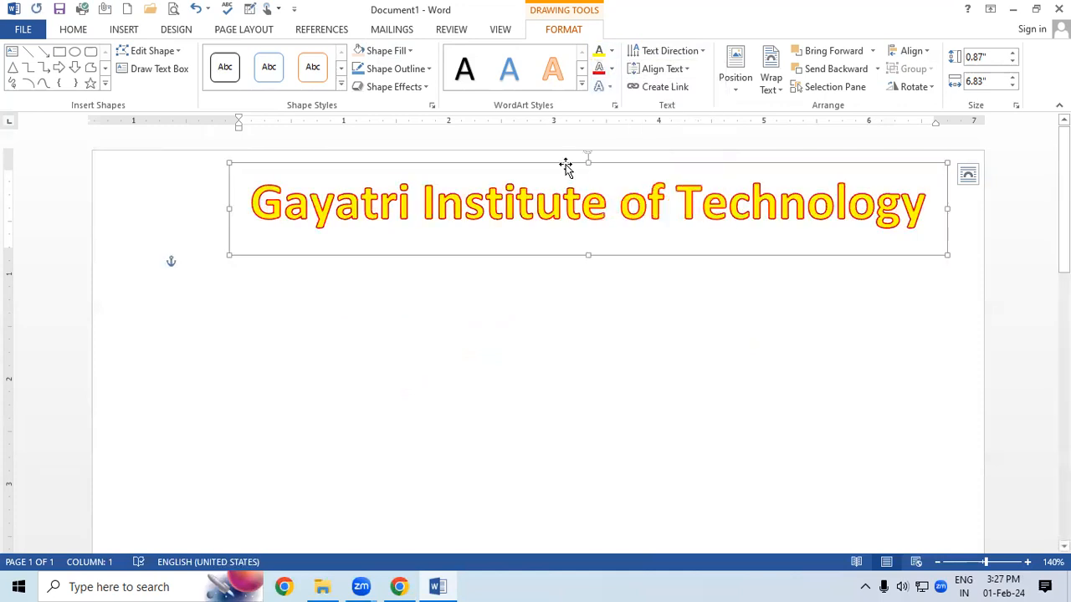
- Move the WordArt box slightly down and to the left, and set the title's text outline weight to 1½ pt
left_click_drag(562, 163, 546, 184)
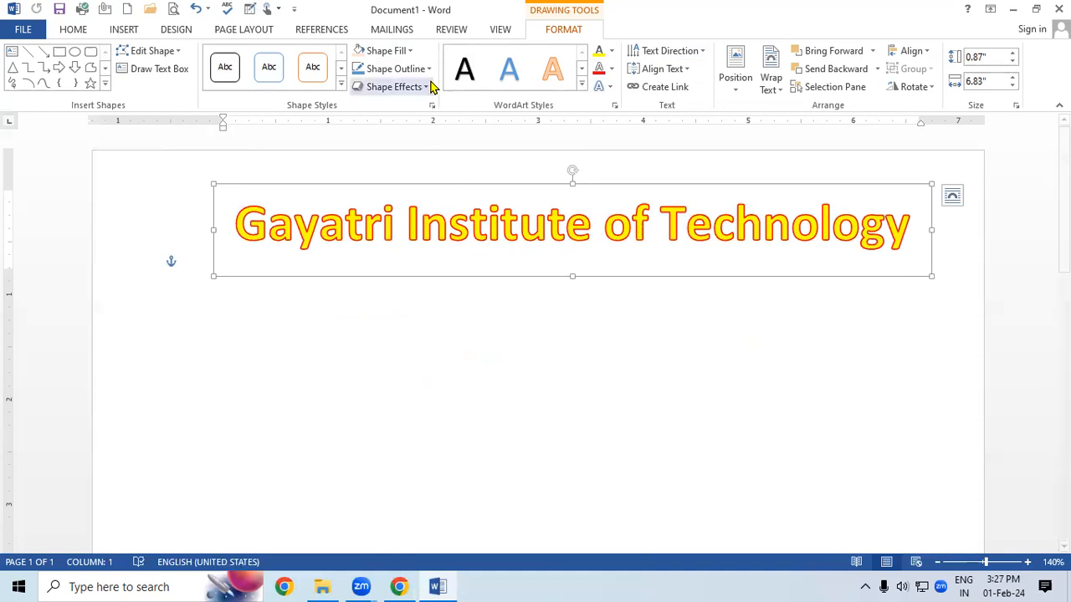
left_click(613, 73)
mouse_move(649, 267)
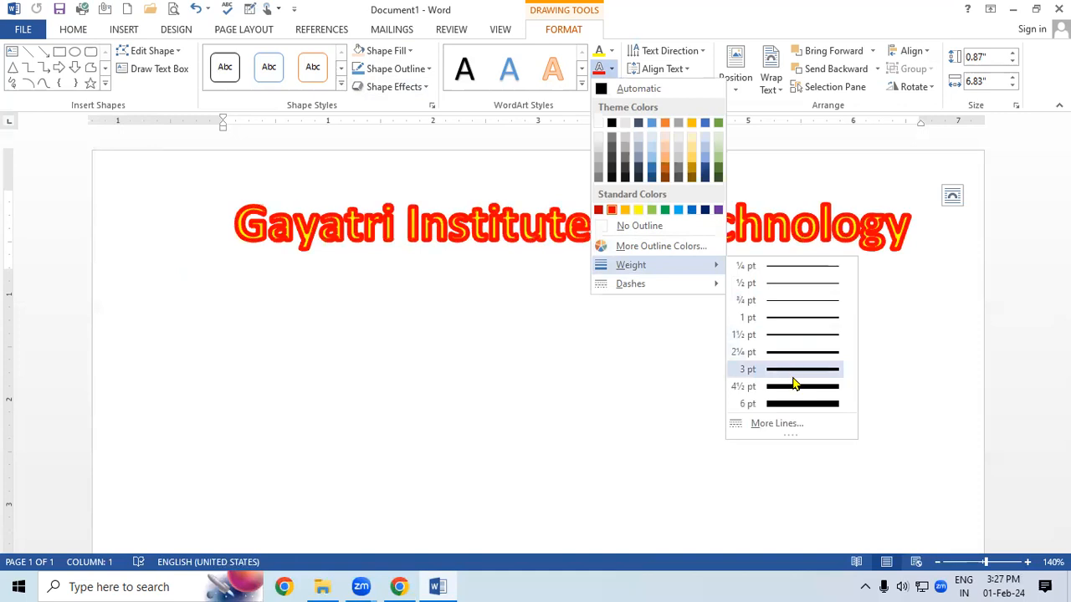
left_click(799, 337)
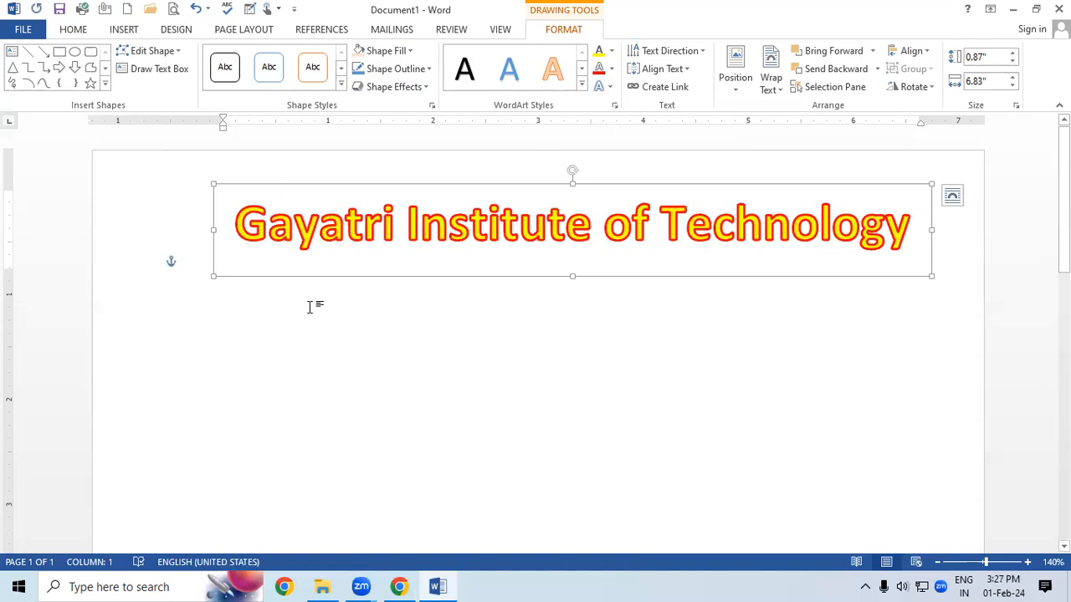
- Preview the Shadow and Reflection effects on the WordArt title and compare them with the font text effects, including Outline, Shadow and Glow
left_click(599, 87)
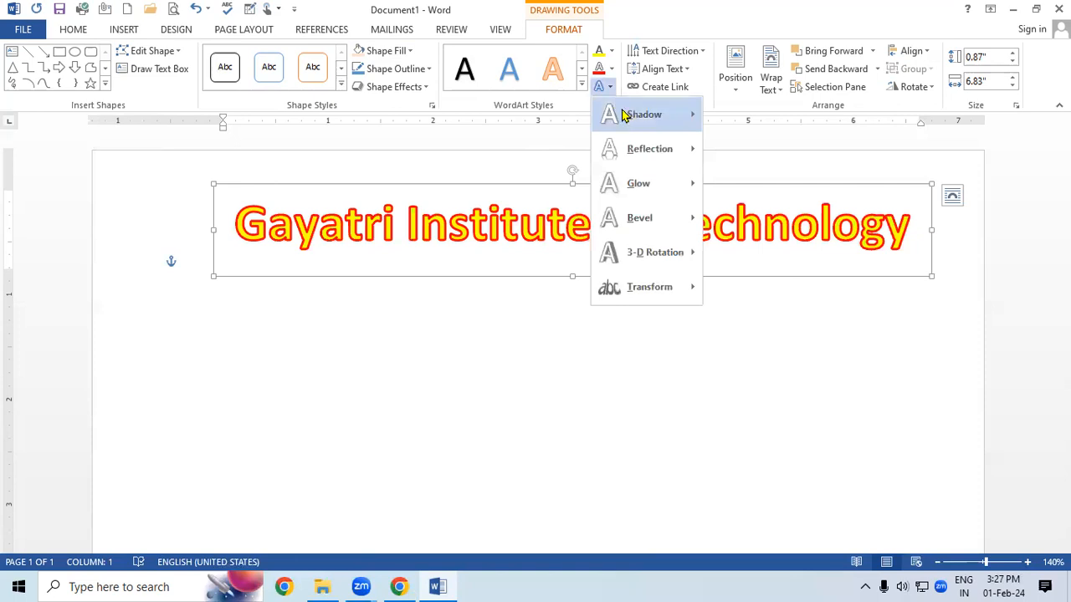
mouse_move(629, 118)
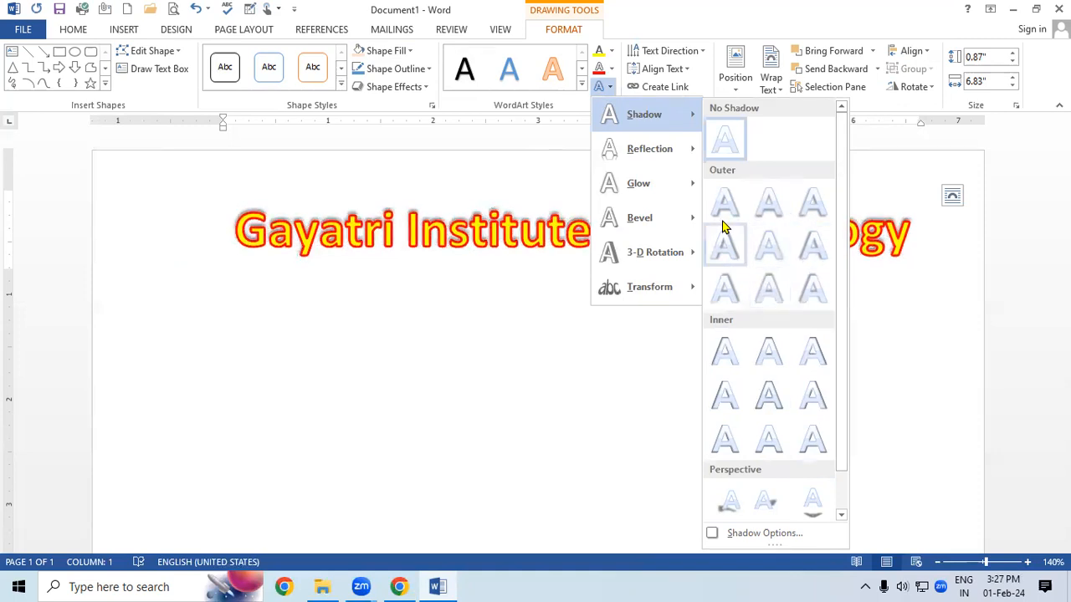
mouse_move(661, 159)
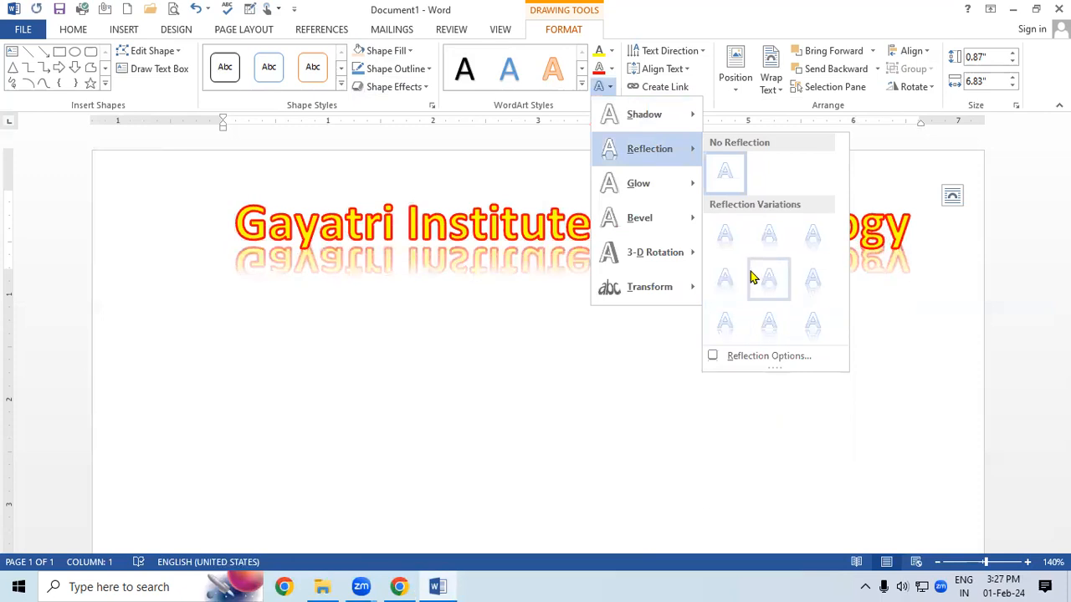
left_click(566, 227)
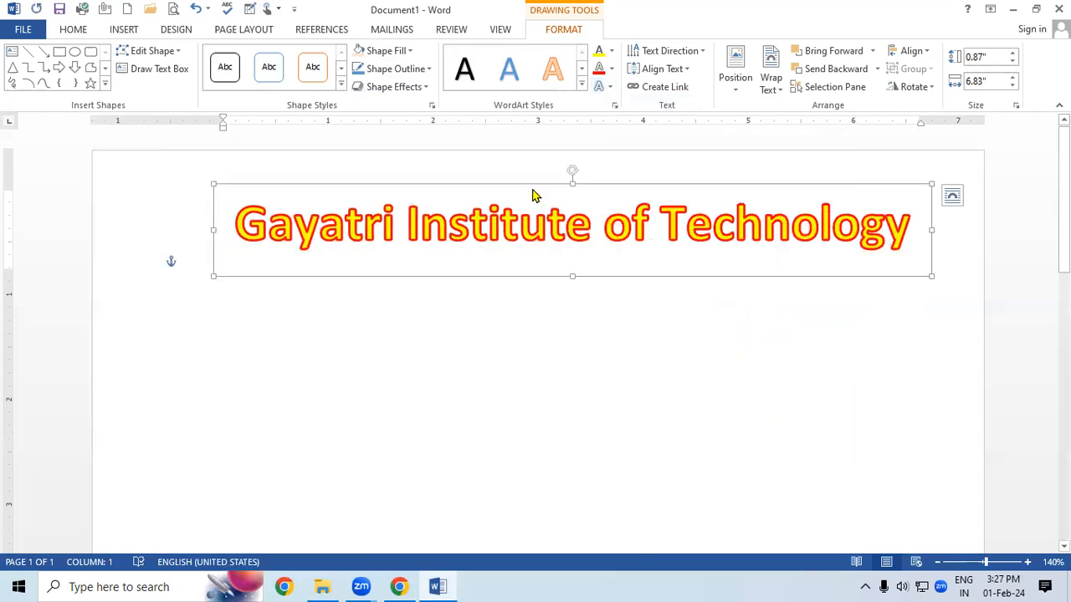
left_click(68, 32)
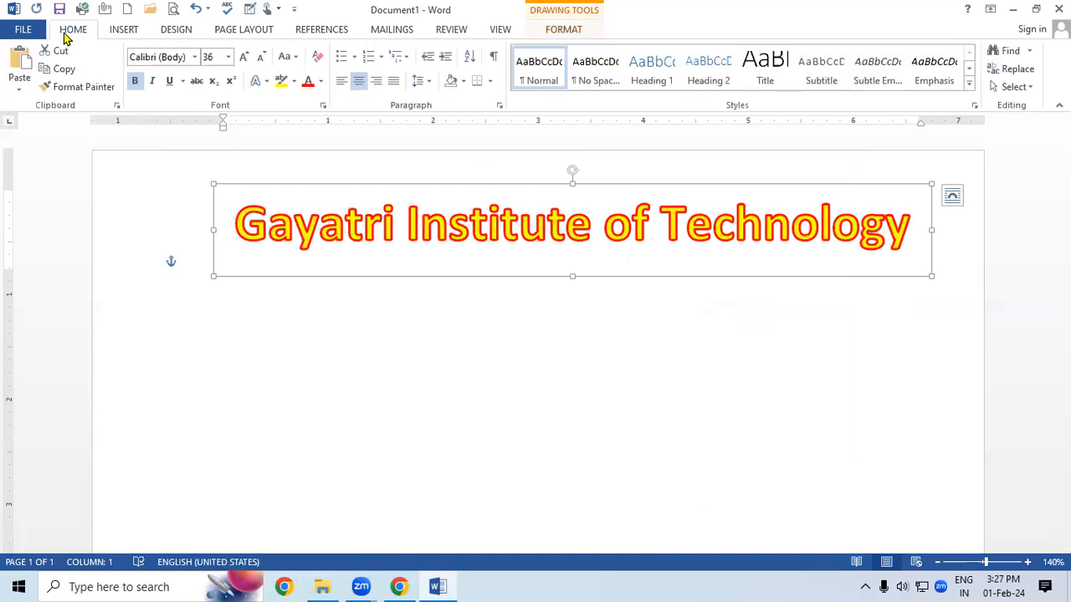
left_click(563, 30)
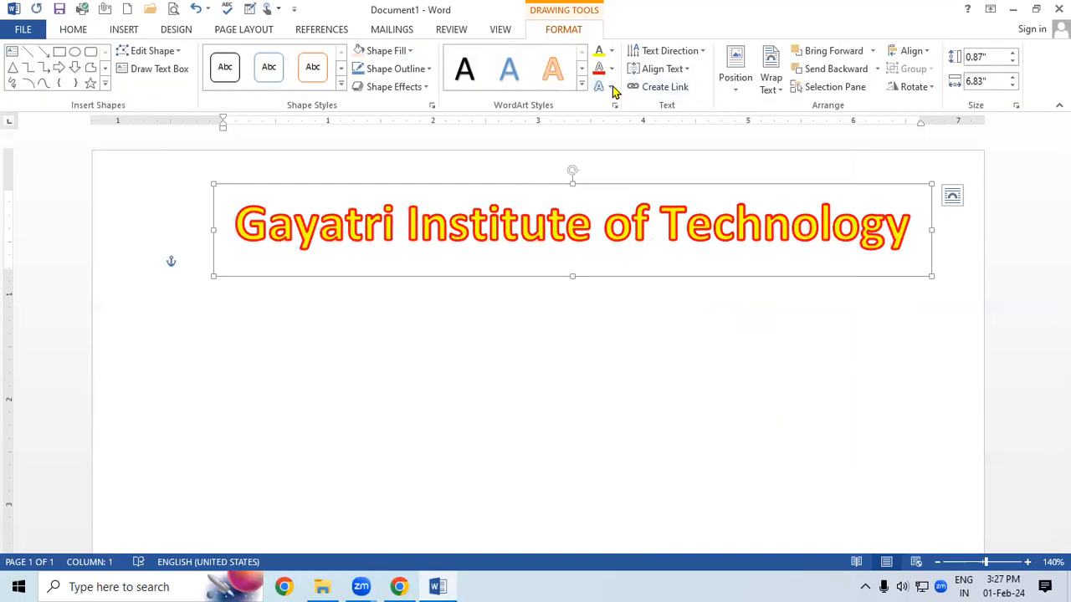
left_click(608, 87)
left_click(72, 29)
left_click(259, 80)
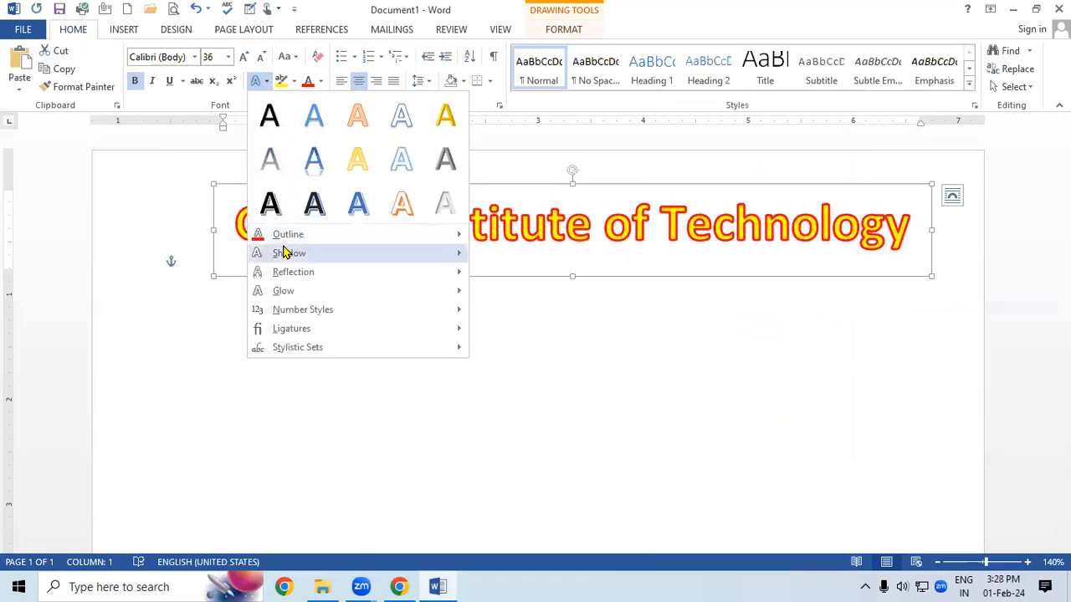
mouse_move(285, 253)
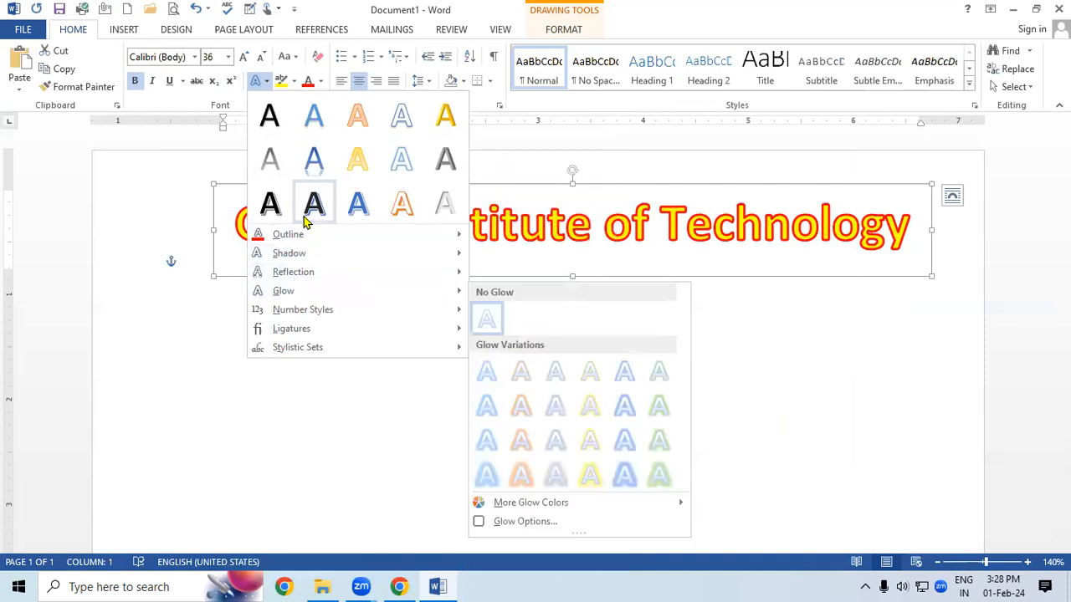
left_click(510, 182)
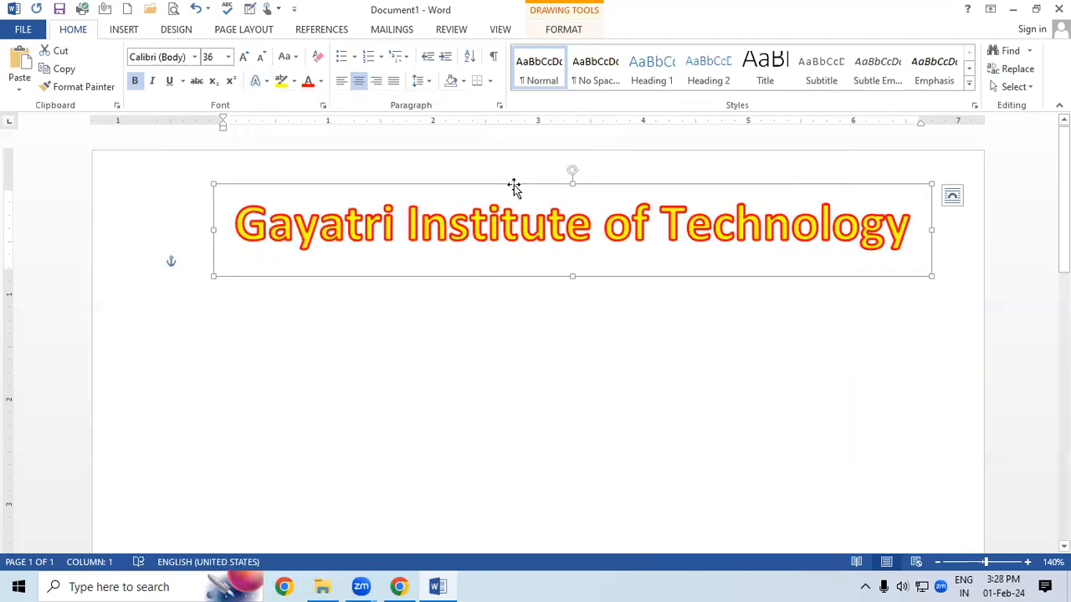
- Try a slanted parallel 3-D rotation on the title text and reset it to No Rotation
left_click(545, 32)
left_click(601, 87)
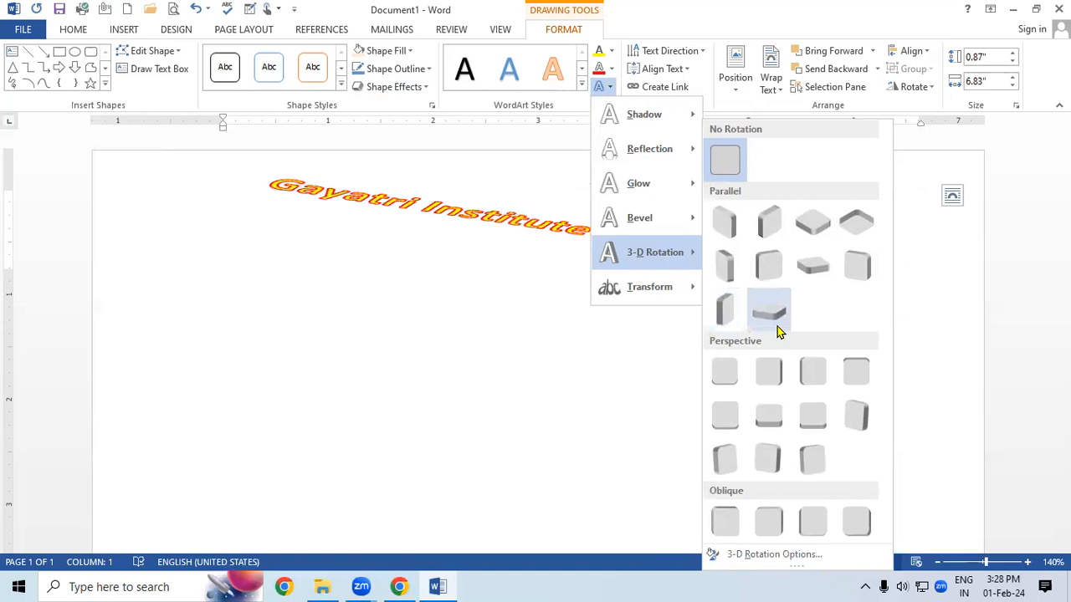
left_click(777, 328)
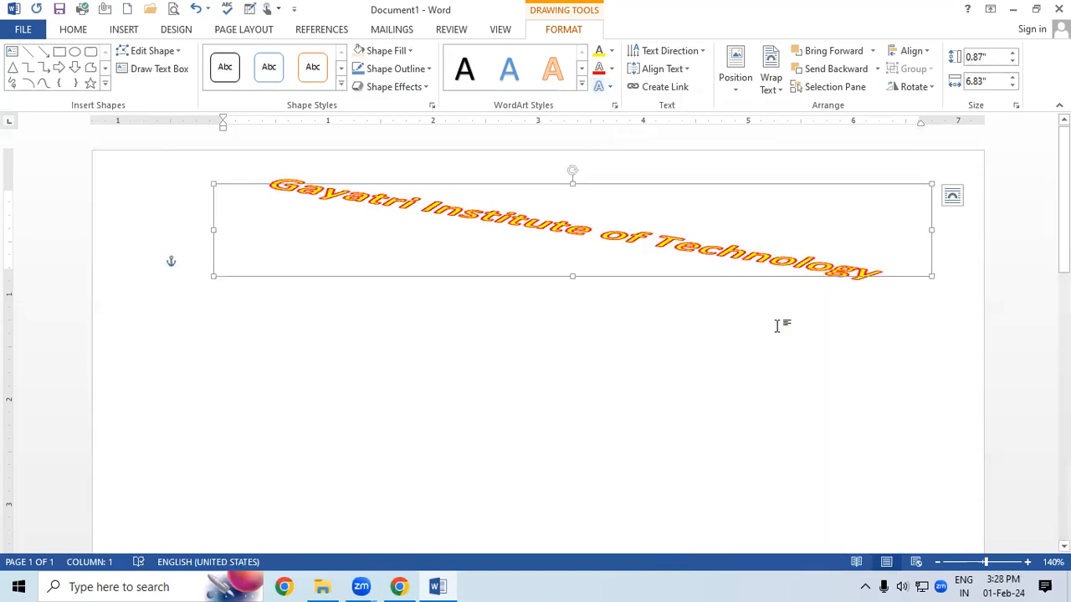
left_click(602, 86)
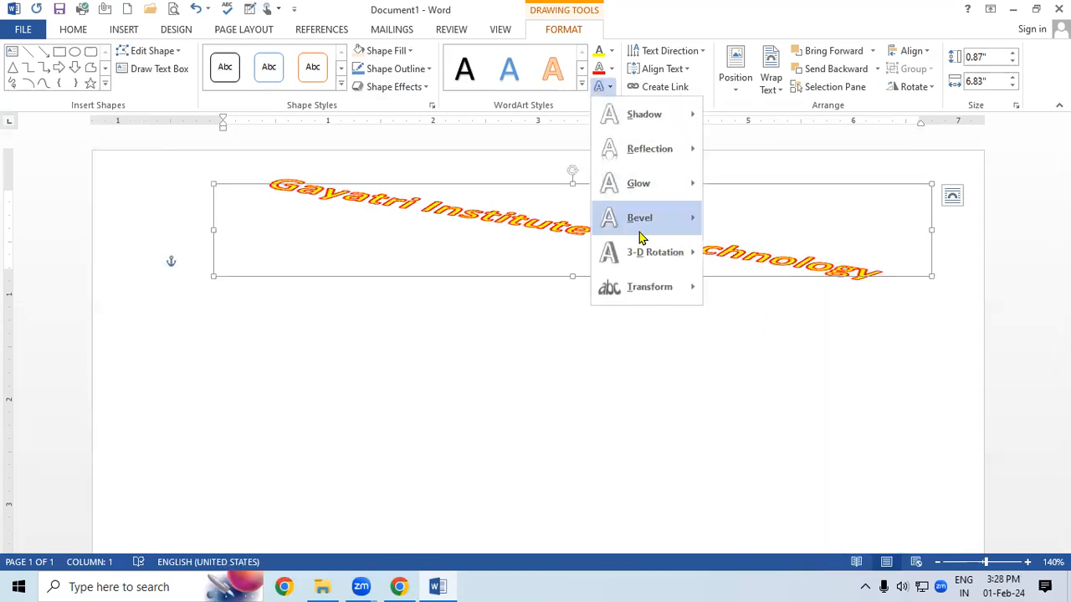
mouse_move(641, 252)
left_click(731, 157)
- Apply the upward arch Follow Path transform to the WordArt title text
left_click(602, 86)
mouse_move(646, 288)
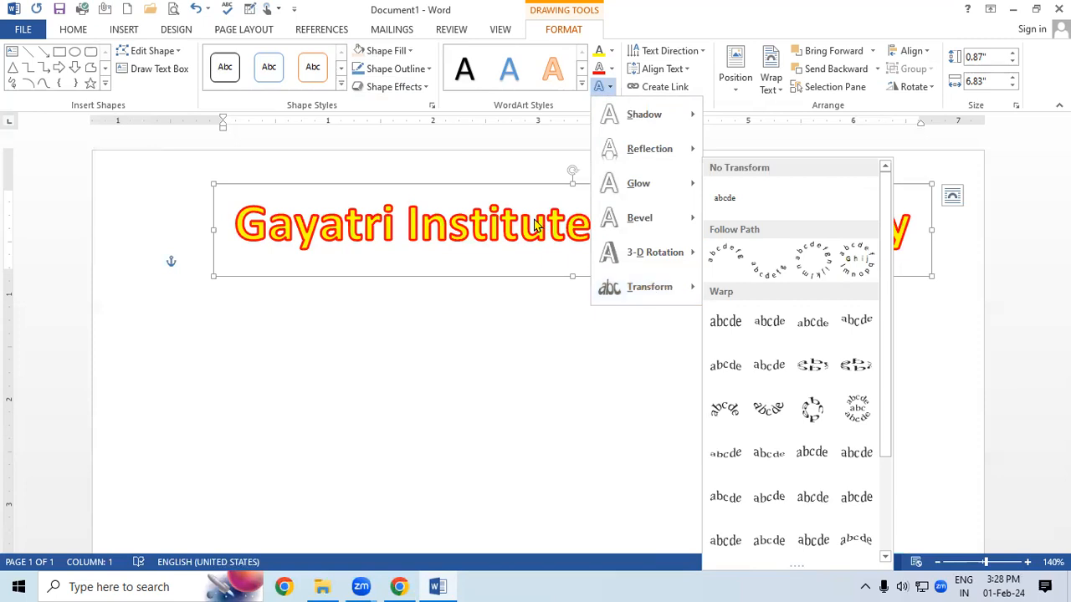
left_click(497, 177)
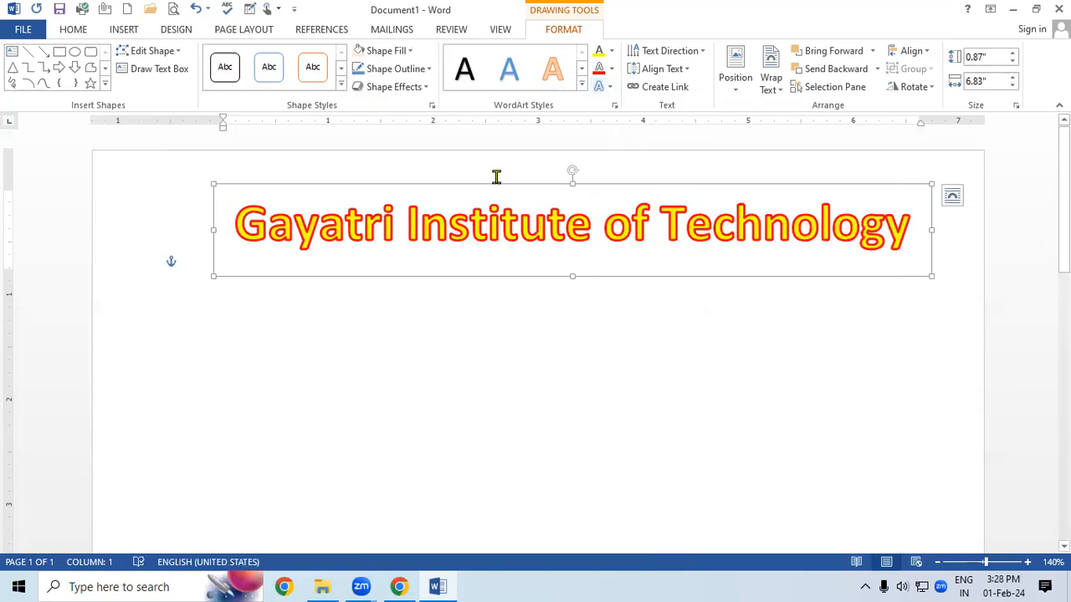
left_click(609, 88)
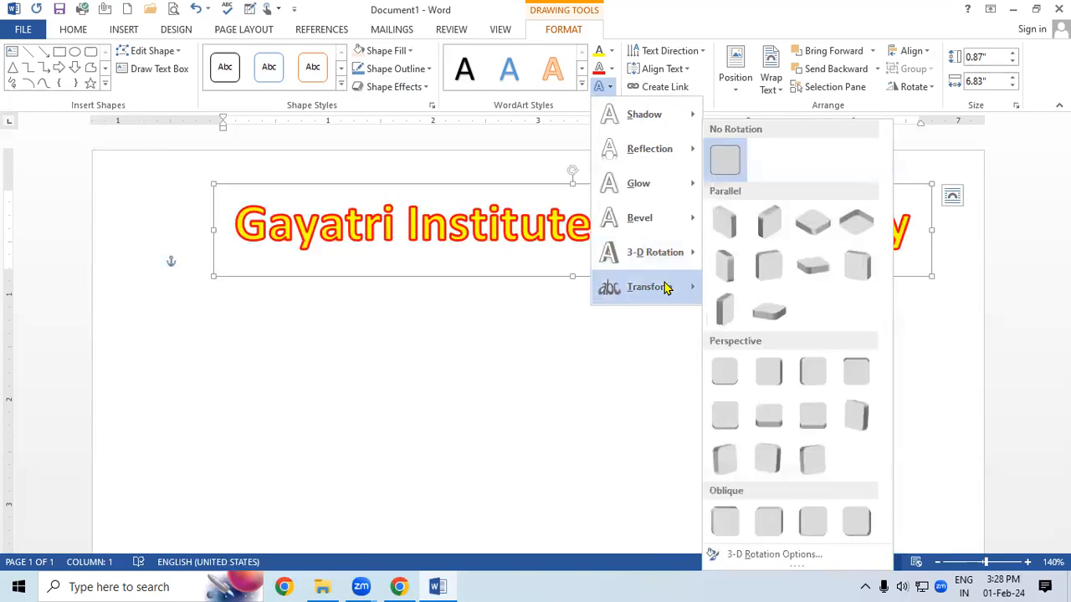
mouse_move(683, 293)
left_click(738, 265)
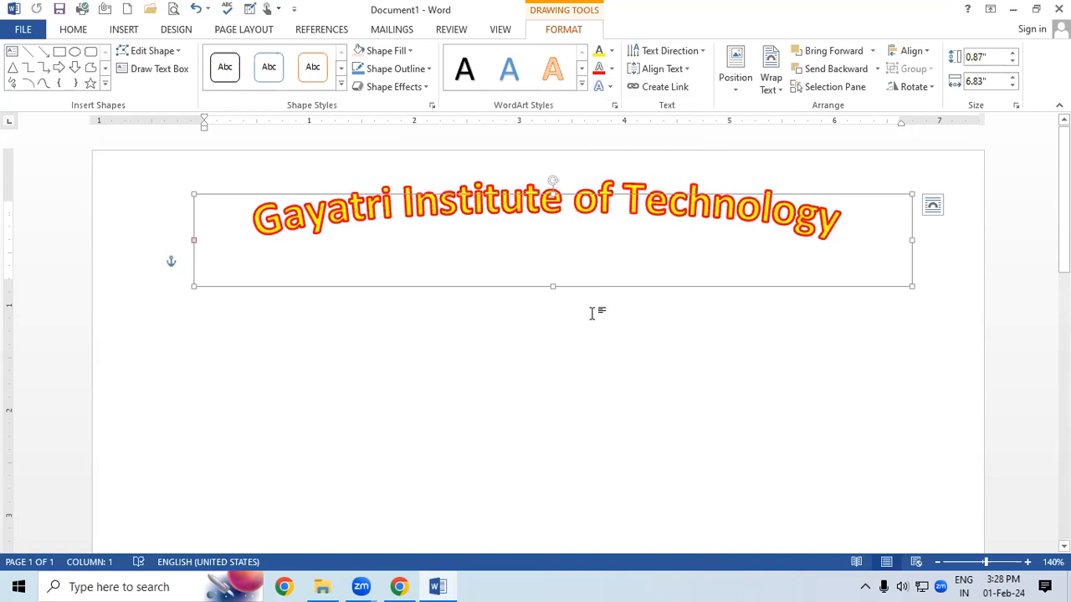
- Stretch the WordArt box downward to a height of about 4.72" so the title follows a deeper arch
mouse_move(220, 236)
left_mouse_down()
mouse_move(600, 173)
mouse_move(742, 204)
mouse_move(834, 239)
left_mouse_up()
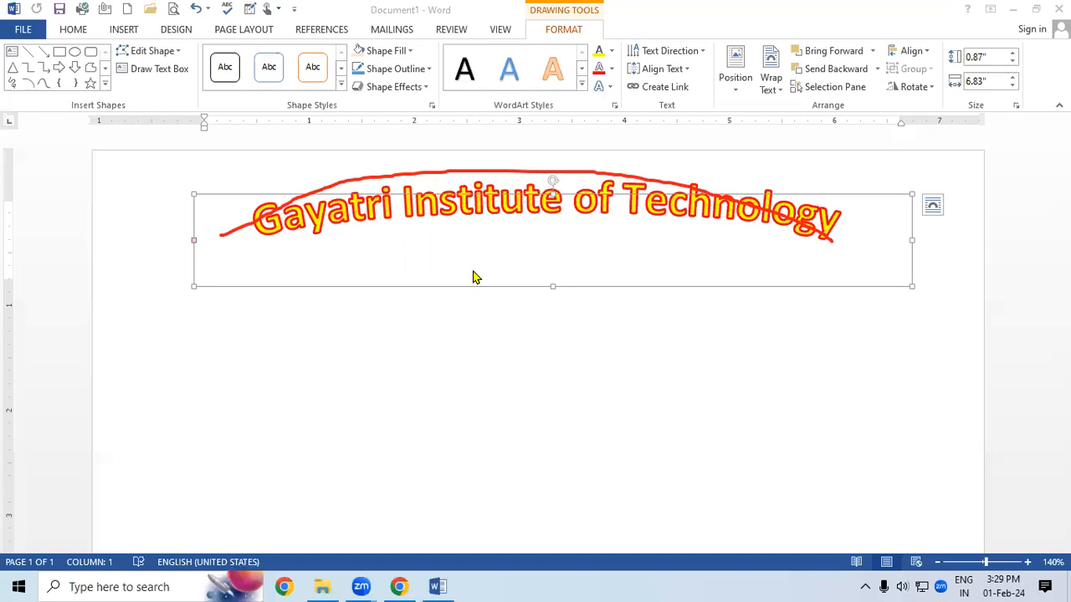
left_click(550, 286)
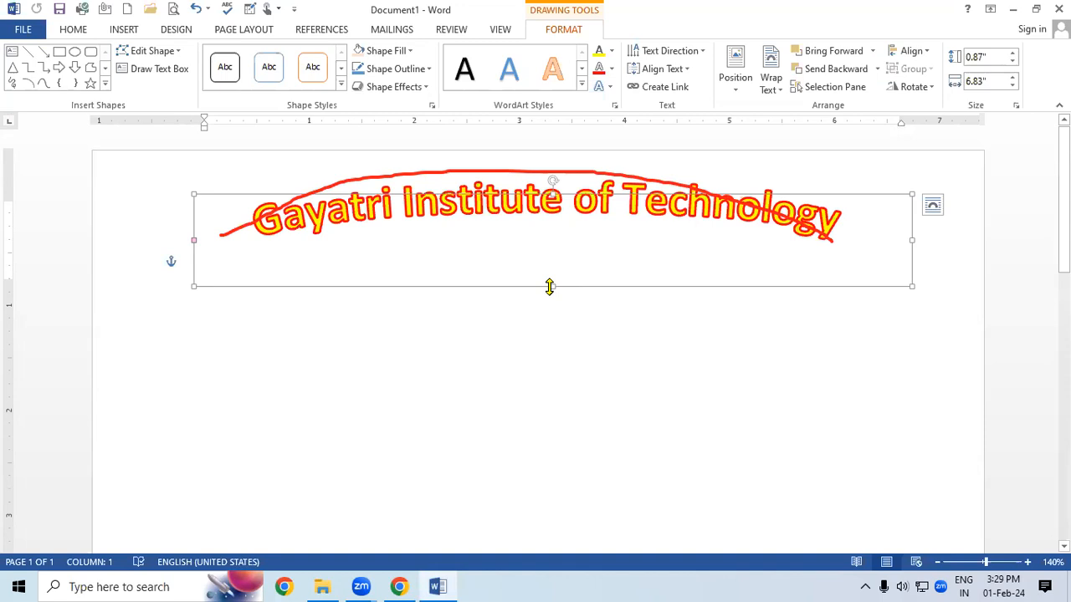
left_click_drag(549, 286, 548, 497)
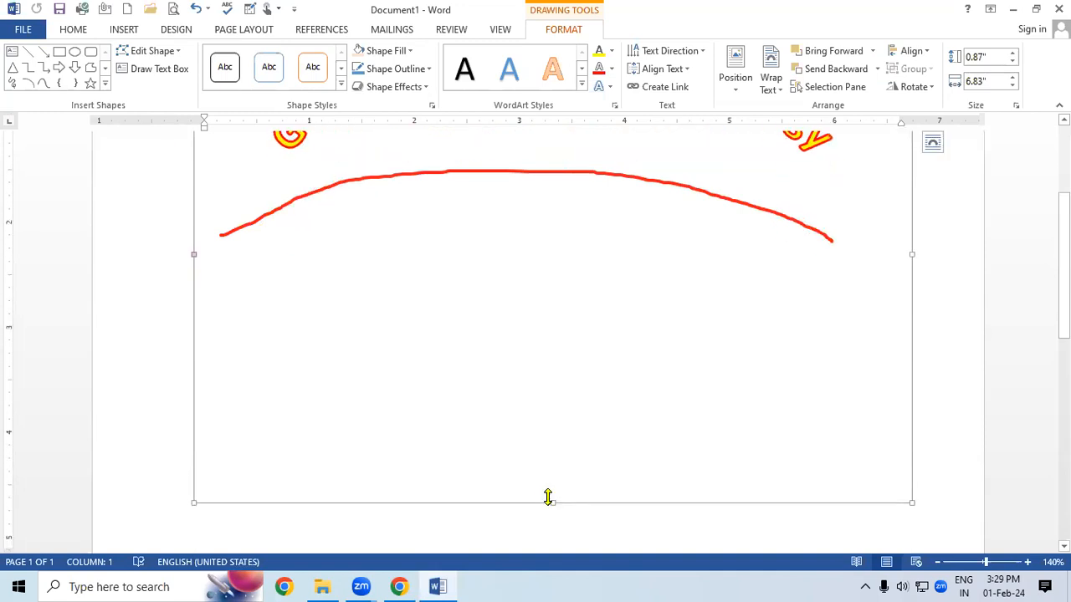
left_click(3, 358)
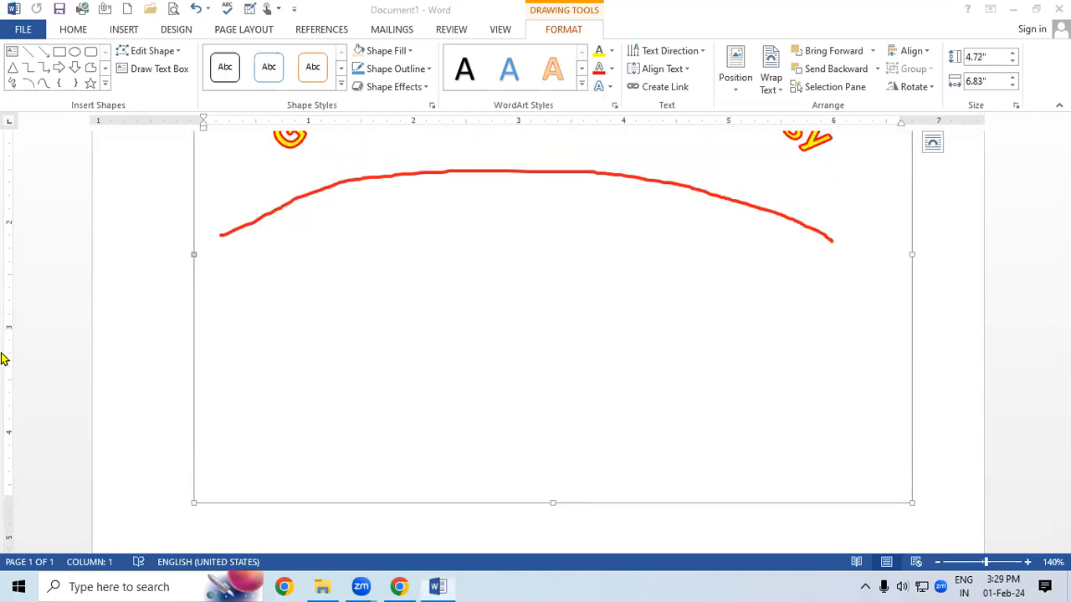
left_click(203, 289)
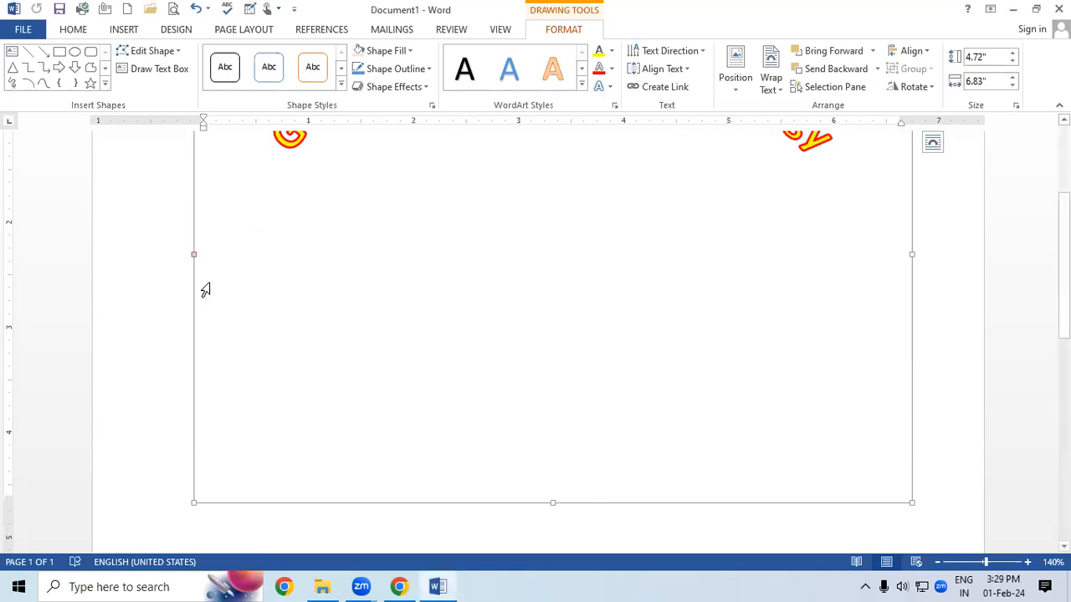
scroll(1062, 251, "up", 3)
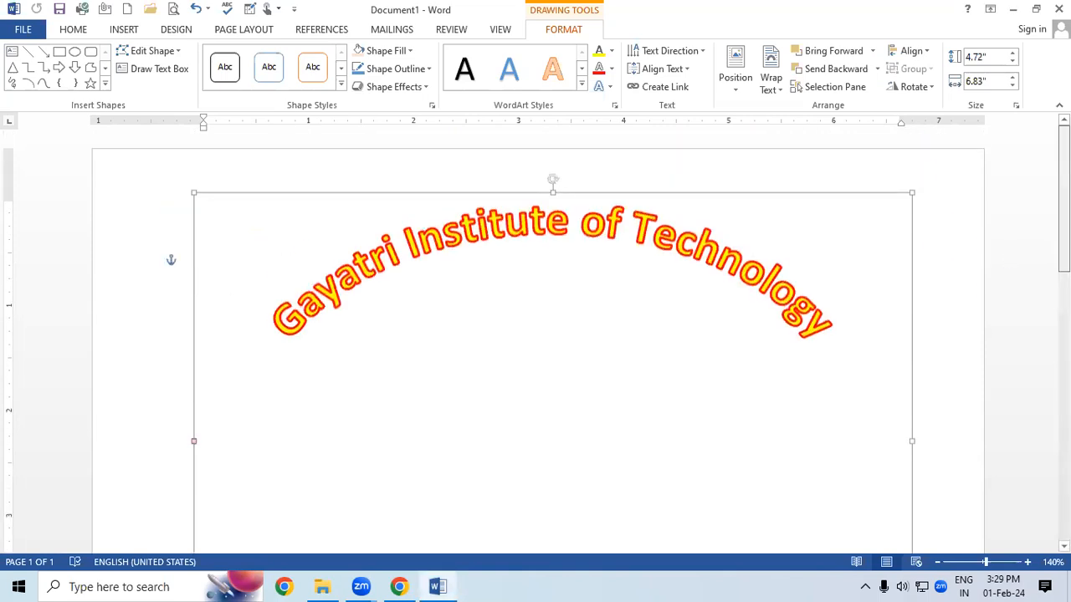
- Left-align the arched title and place the cursor inside its text
left_click(74, 31)
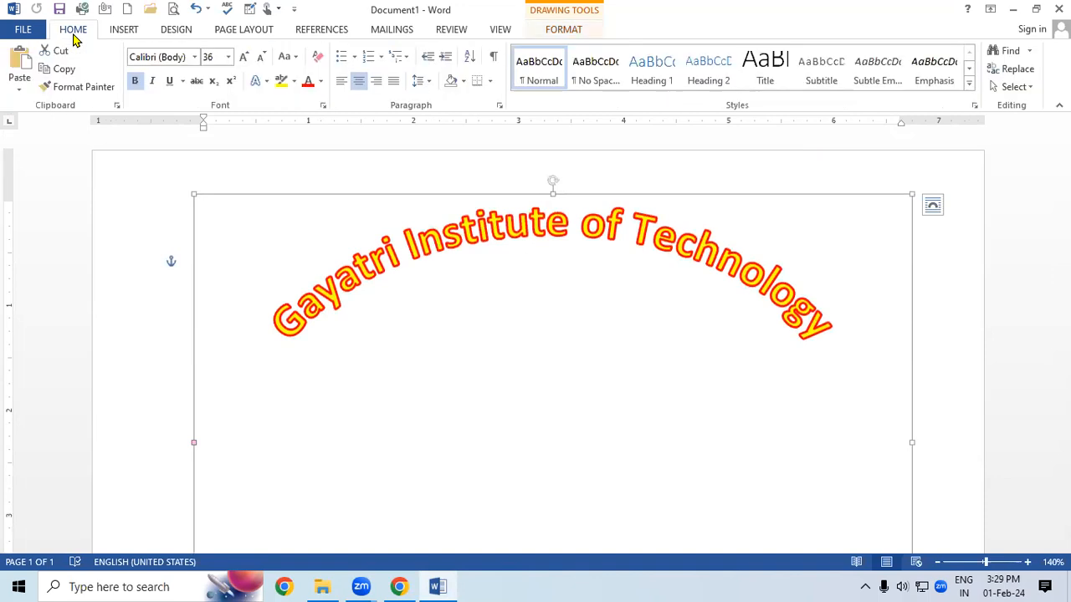
left_click(343, 84)
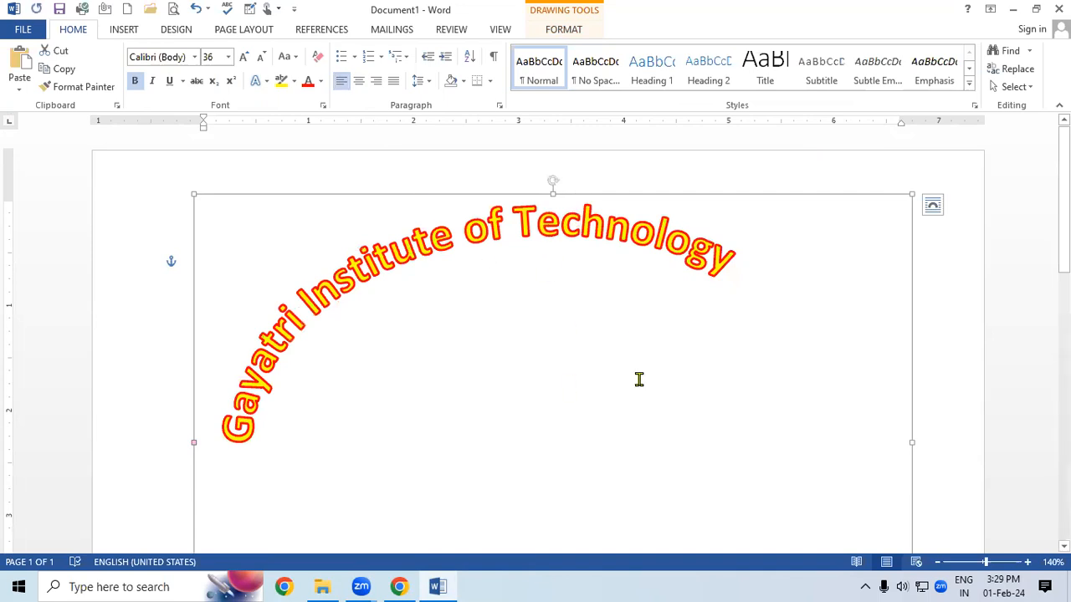
left_click(963, 334)
scroll(1064, 264, "down", 3)
scroll(941, 263, "up", 3)
left_click(831, 278)
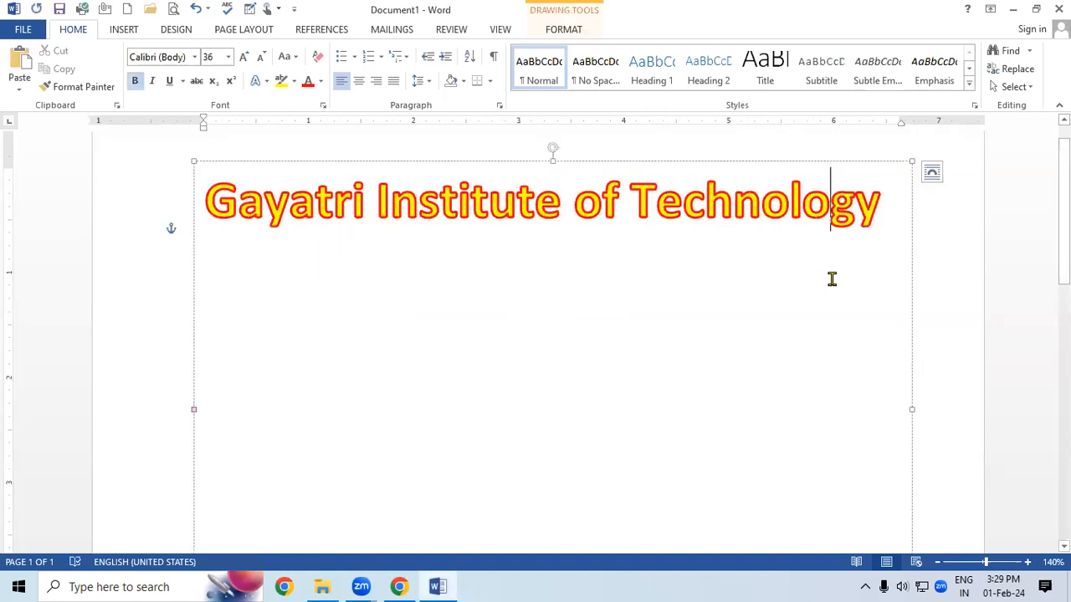
- Reselect the WordArt box, try centre alignment for the arched title, and right-align it
left_click(803, 174)
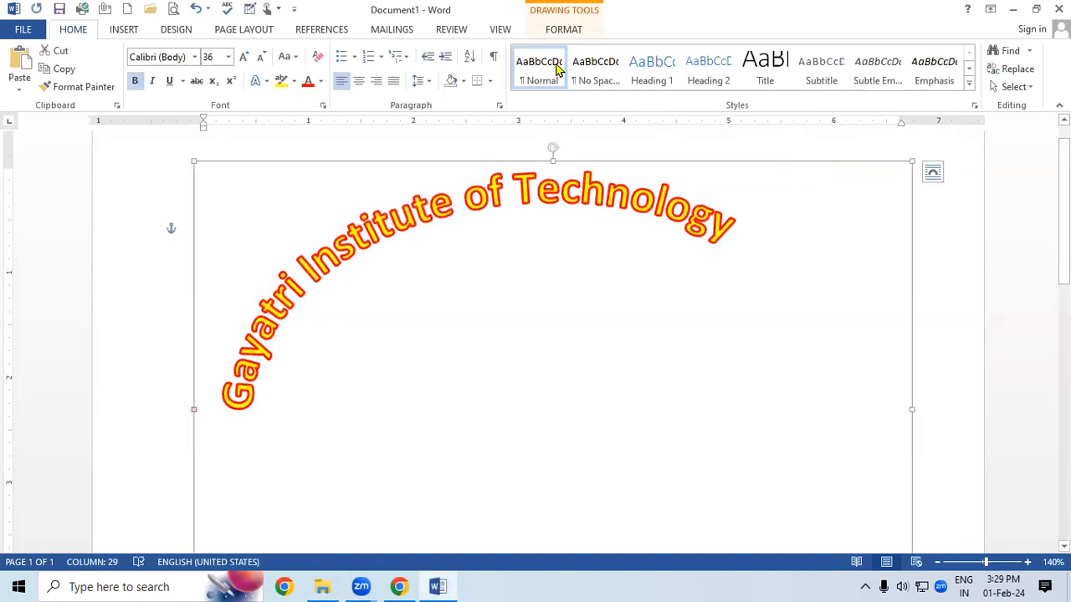
left_click(359, 82)
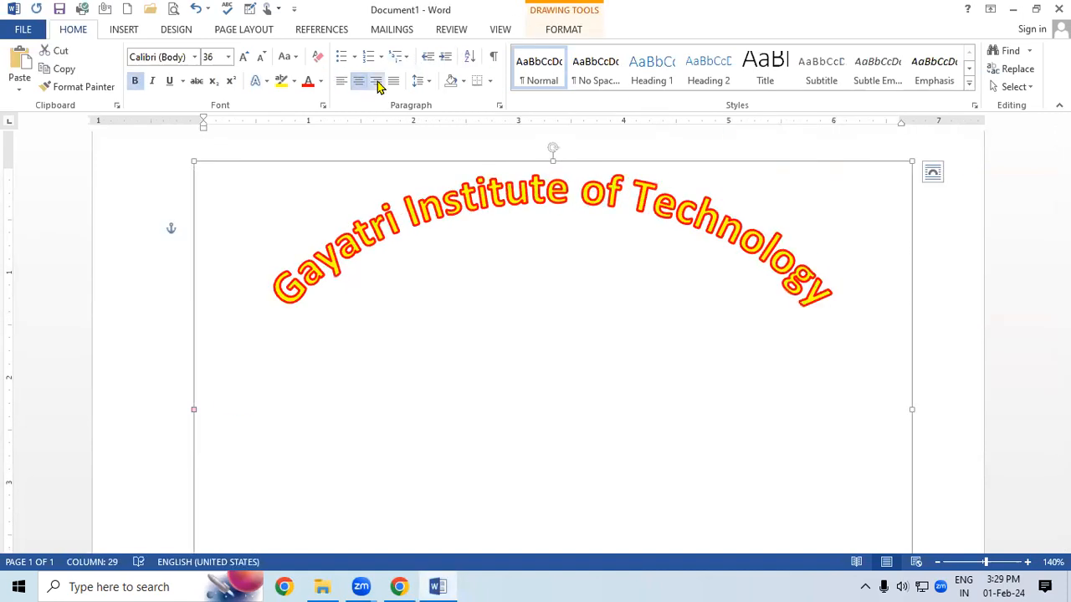
left_click(377, 81)
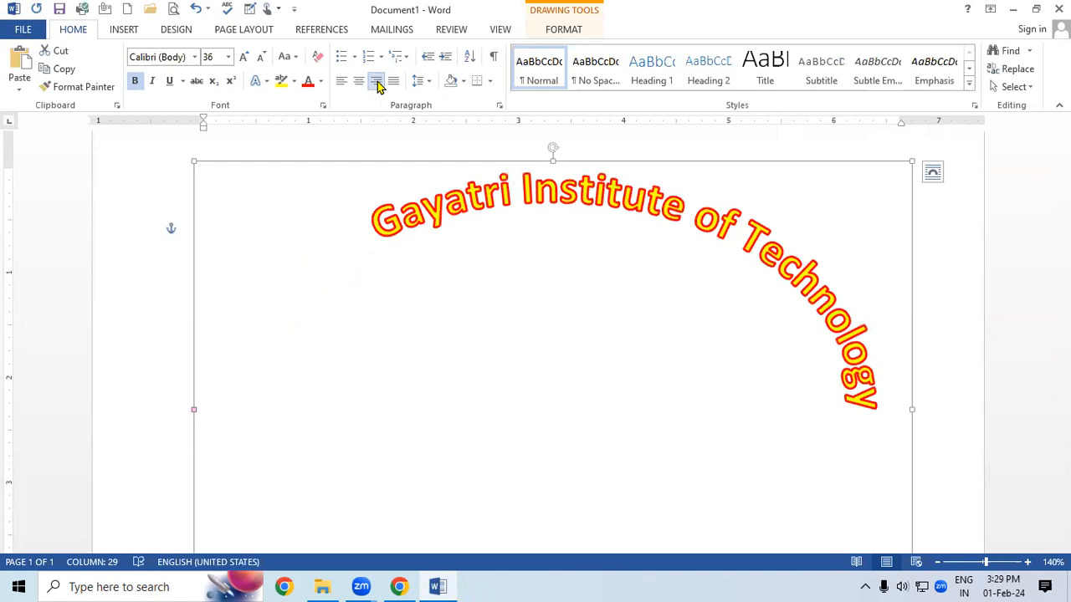
- Centre-align the arched title and deselect the WordArt box
left_click(359, 81)
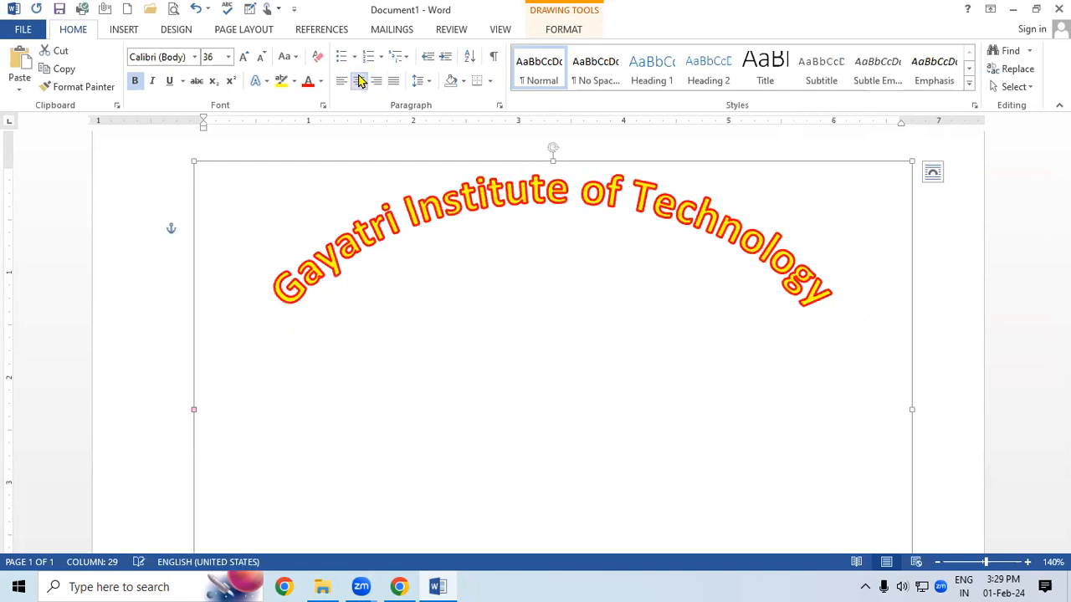
left_click(941, 248)
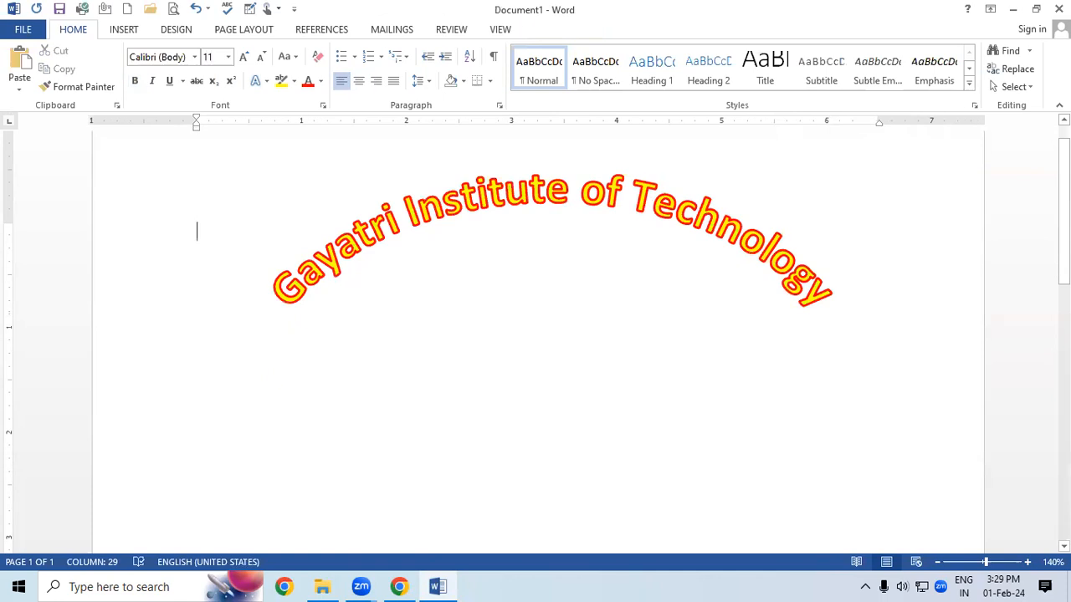
scroll(941, 248, "up", 1)
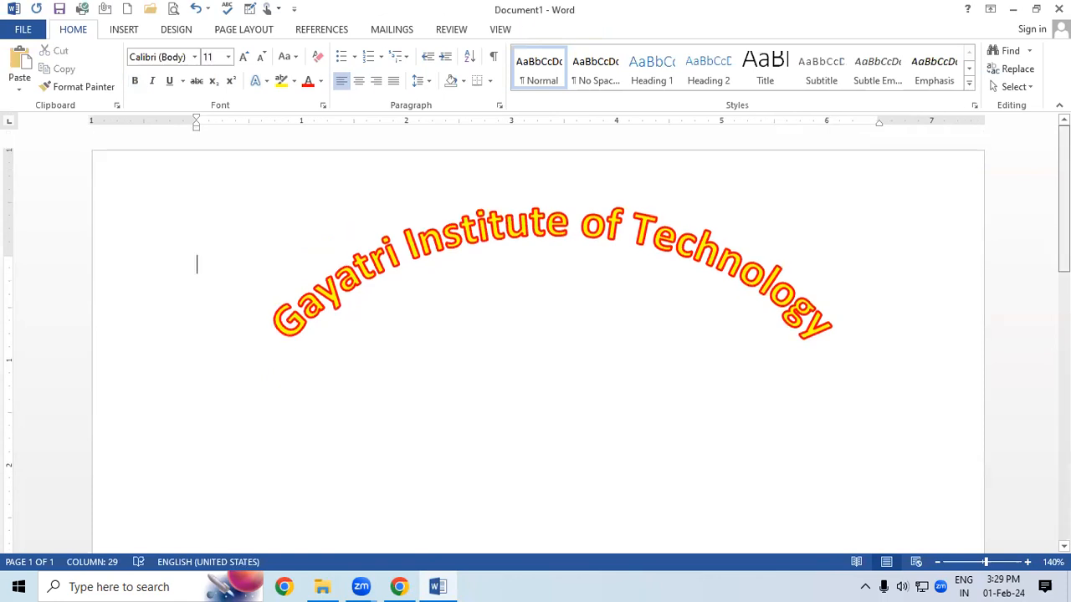
- Shrink the WordArt box from its corner, and enlarge it again to about 4.81" high by 6.27" wide
left_click(682, 264)
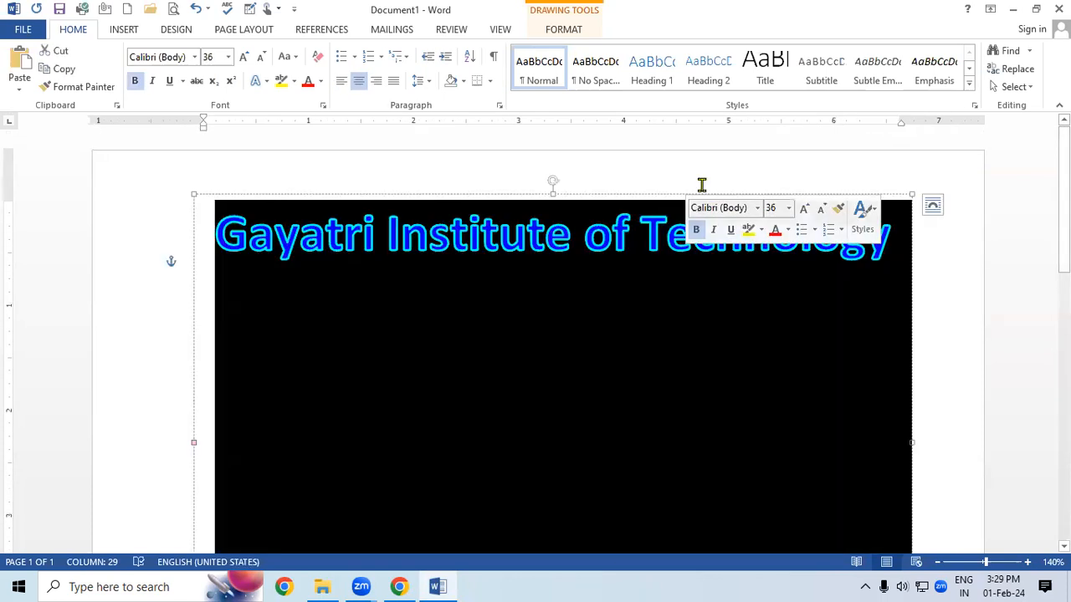
left_click(655, 193)
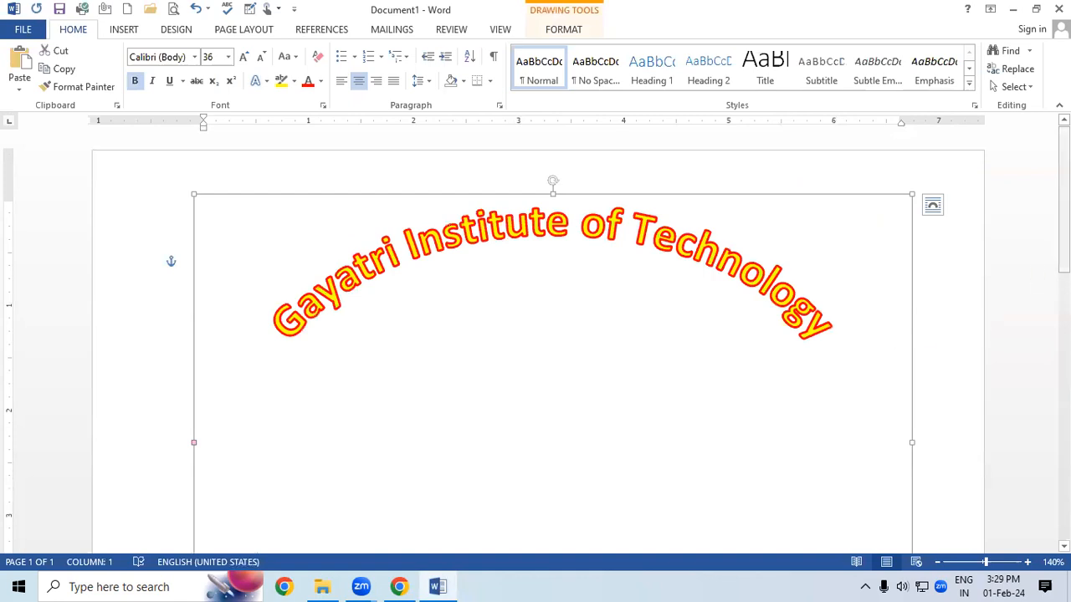
scroll(975, 316, "down", 5)
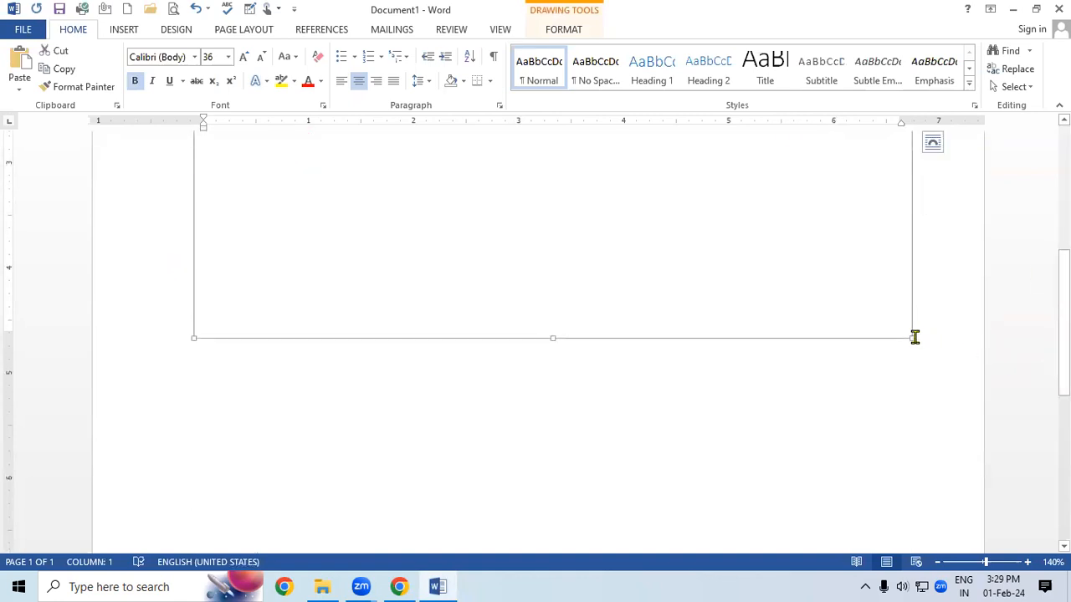
left_click_drag(912, 336, 585, 203)
scroll(629, 201, "up", 2)
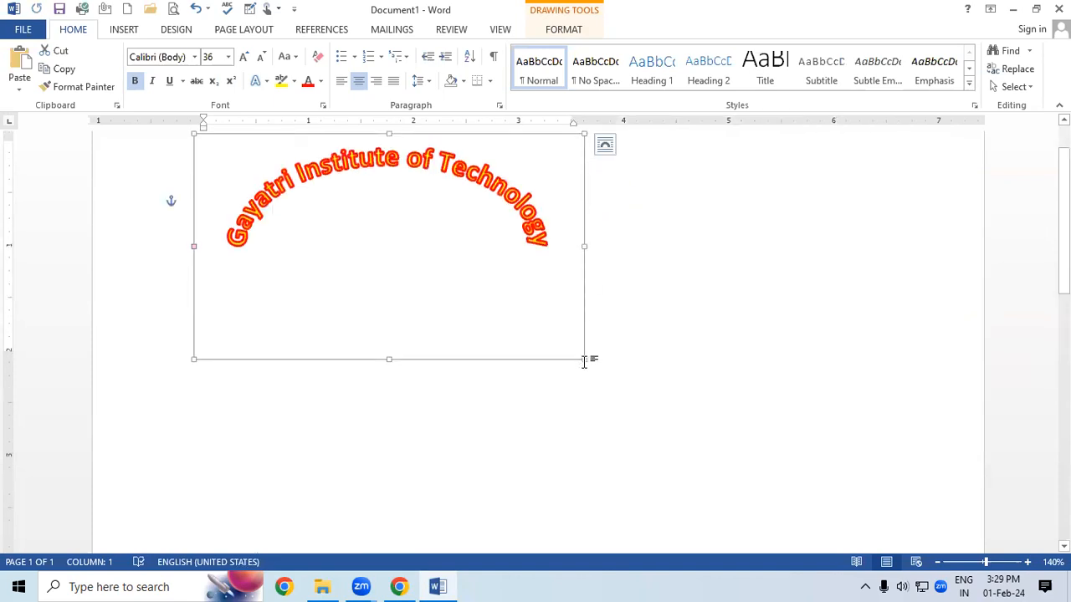
left_click_drag(573, 355, 849, 587)
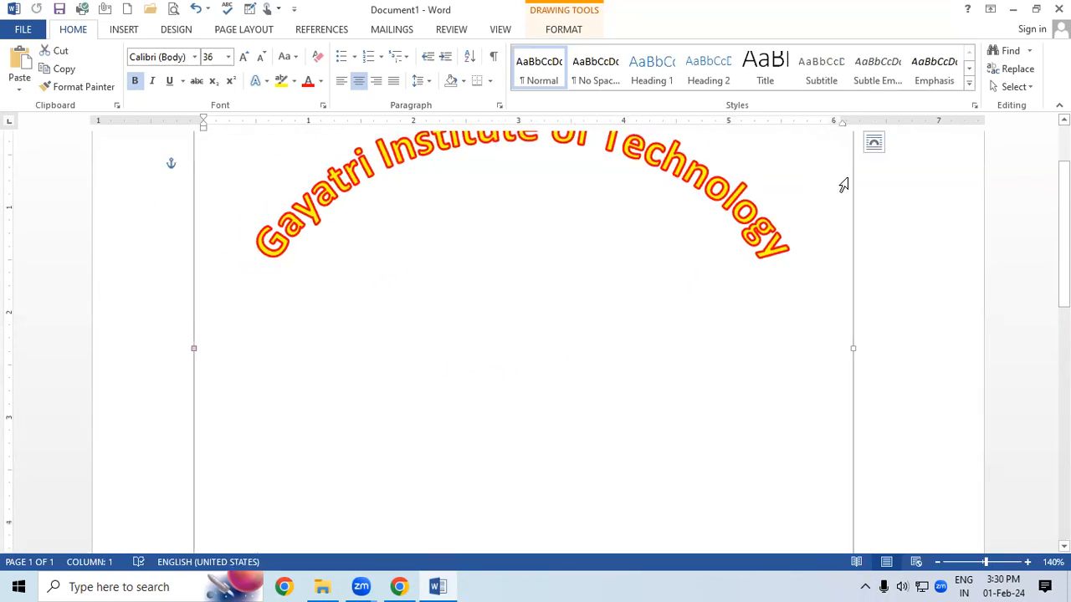
- Move the arched WordArt box so it sits roughly centred near the upper edge of the page
left_click_drag(857, 192, 887, 246)
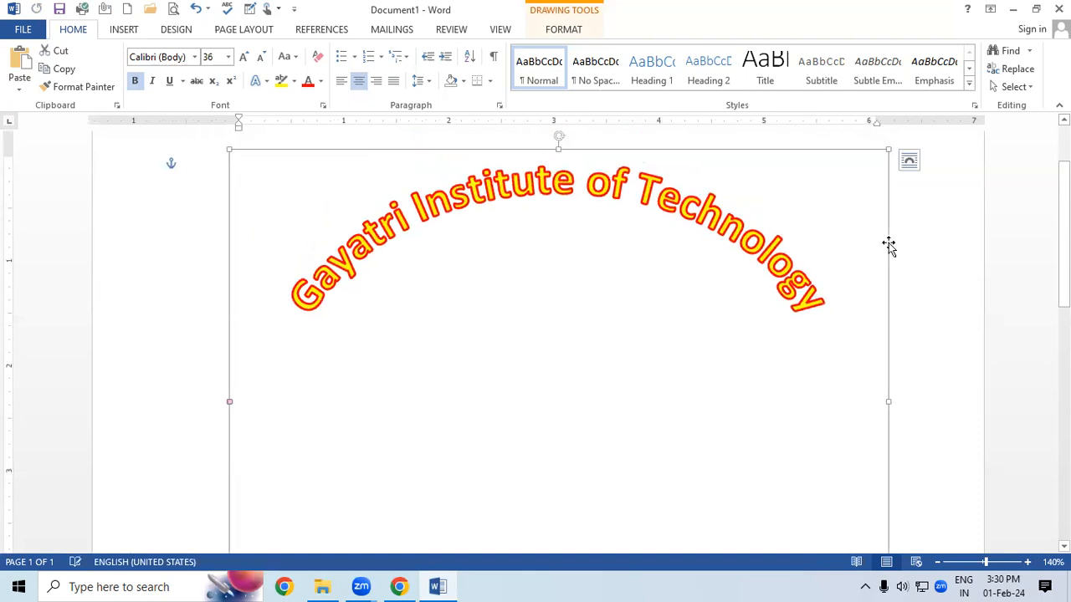
scroll(536, 334, "up", 2)
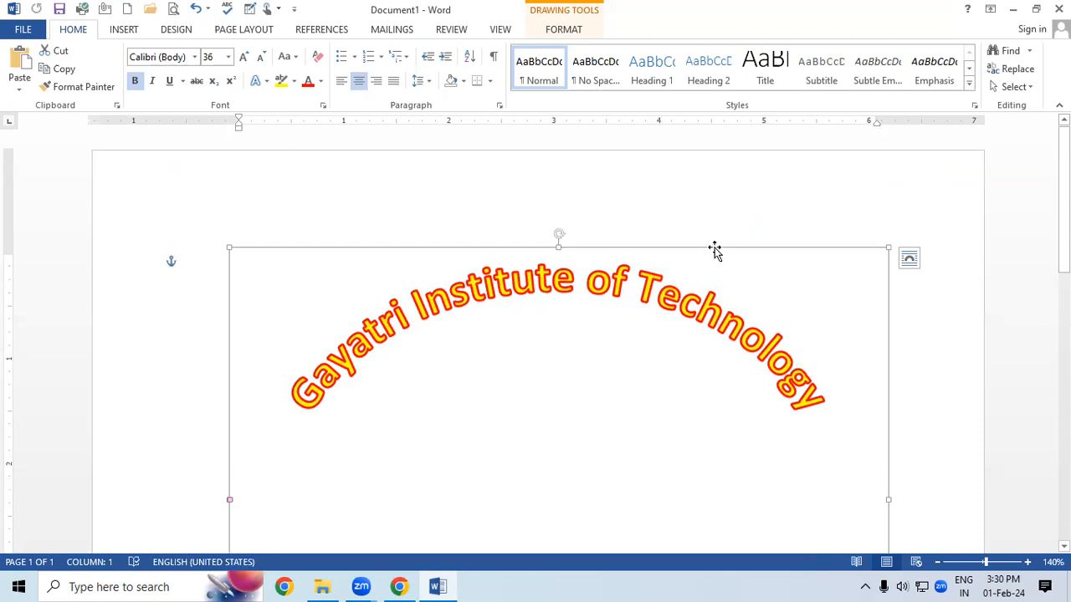
left_click_drag(714, 248, 703, 194)
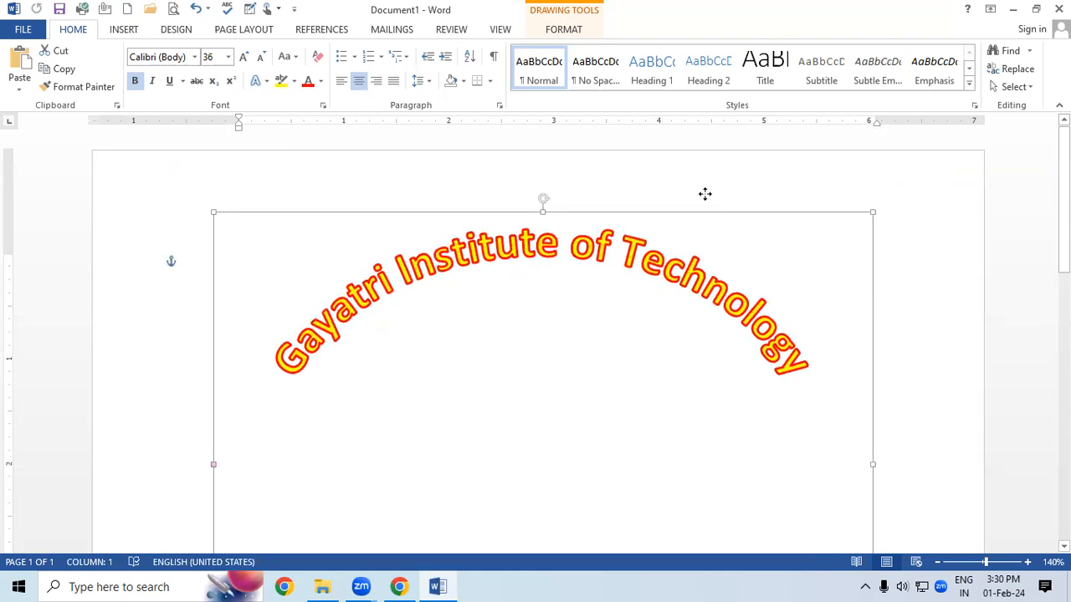
- Copy the whole title inside the WordArt box and paste it repeatedly until the text holds four copies
left_click(564, 30)
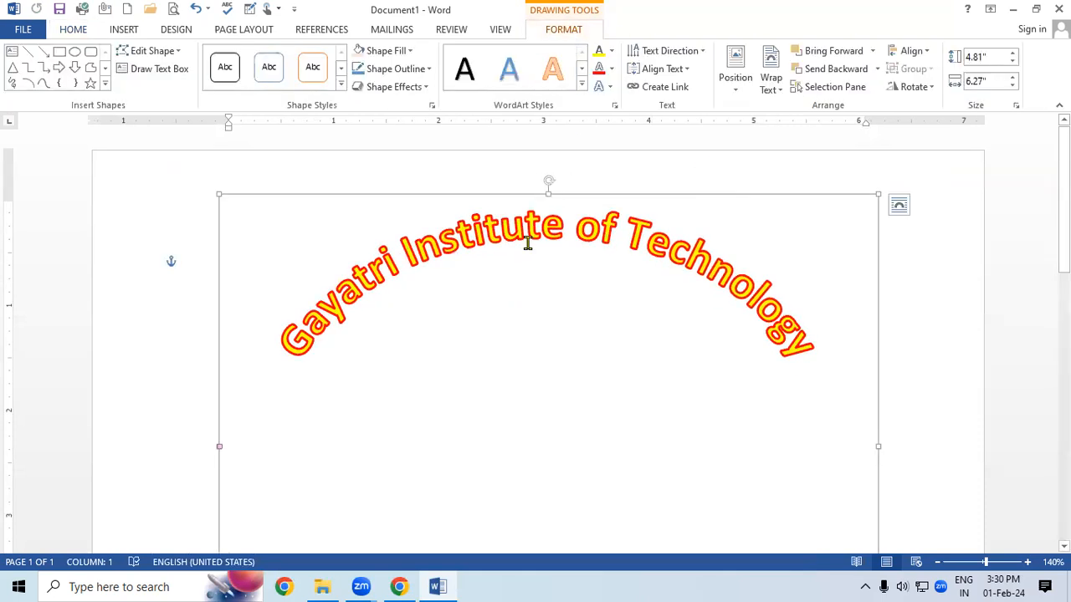
left_click_drag(527, 243, 518, 249)
left_click(355, 230)
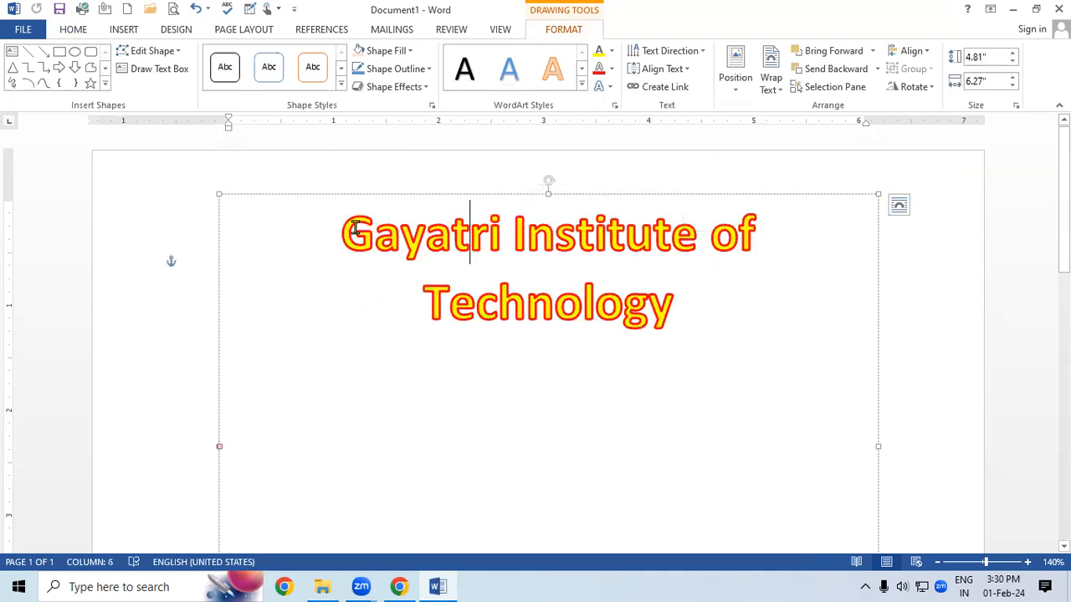
key("ctrl+a")
key("ctrl+c")
left_click_drag(682, 312, 683, 312)
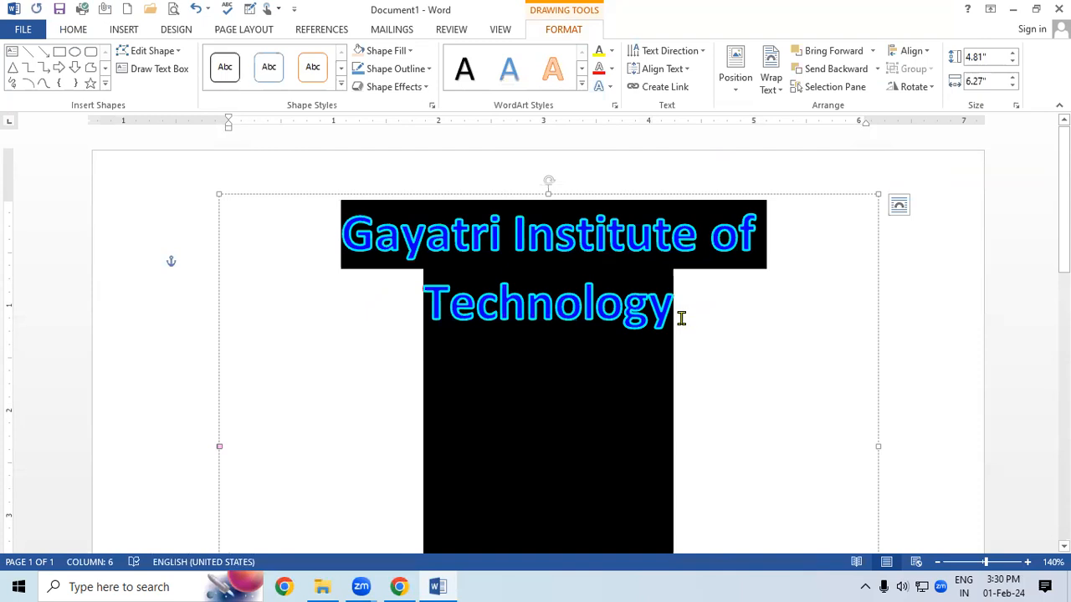
key("ctrl+v")
key("ctrl+v")
key("ctrl+v")
key("ctrl+v")
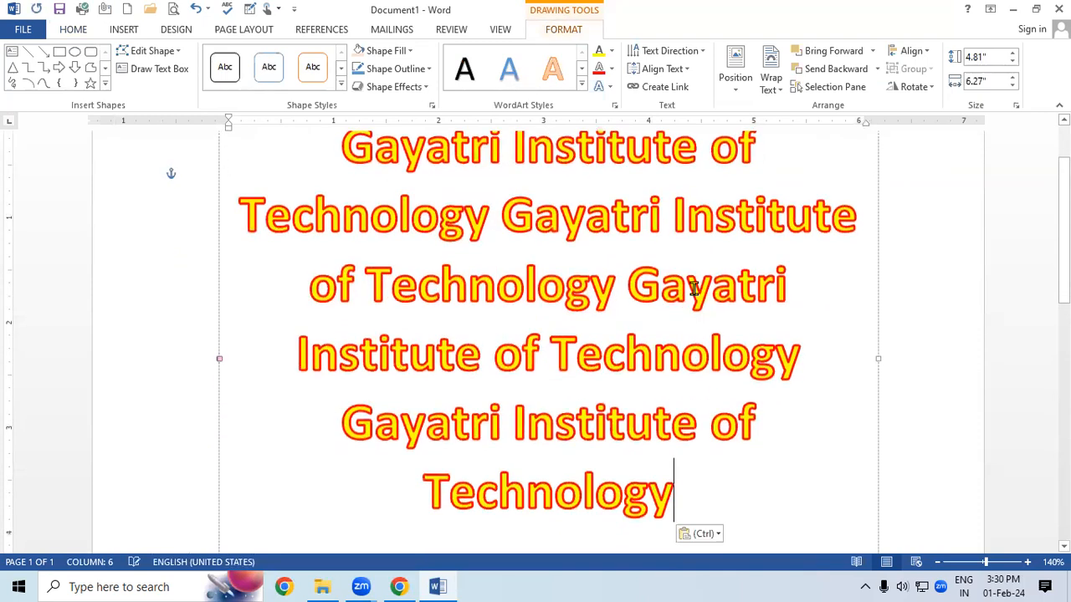
- Select the WordArt box and apply the Circle Follow Path transform to the repeated title
left_click(869, 208)
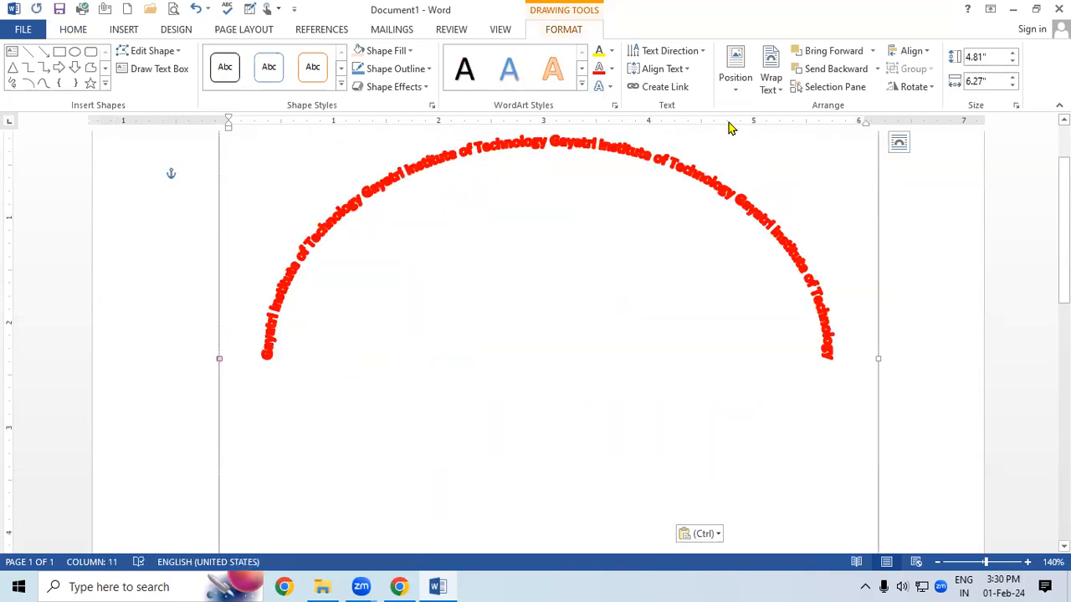
left_click(601, 86)
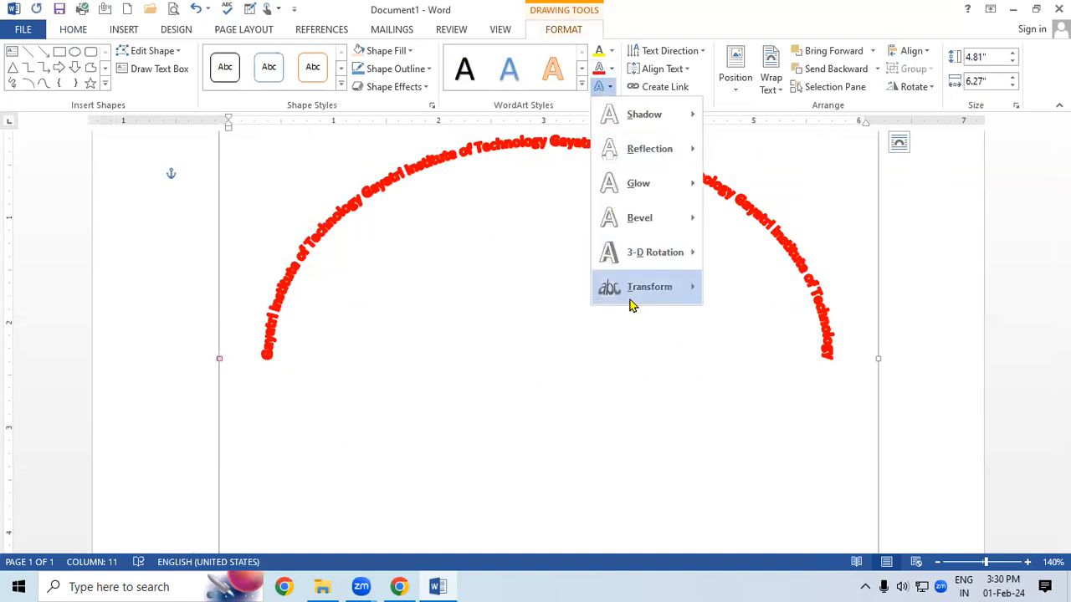
mouse_move(629, 303)
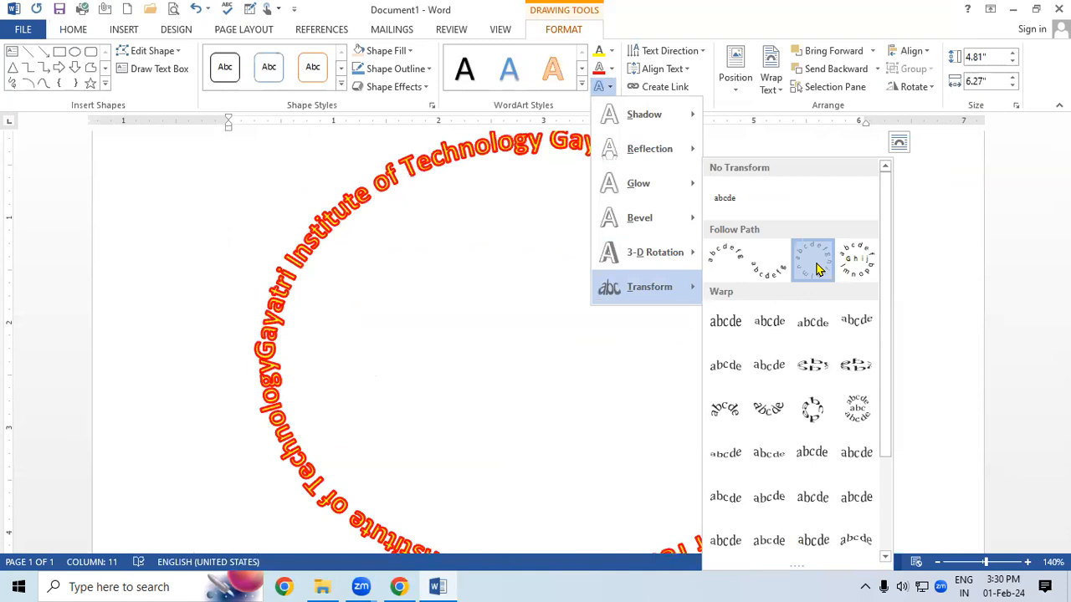
left_click(813, 261)
scroll(548, 334, "down", 3)
scroll(548, 335, "up", 3)
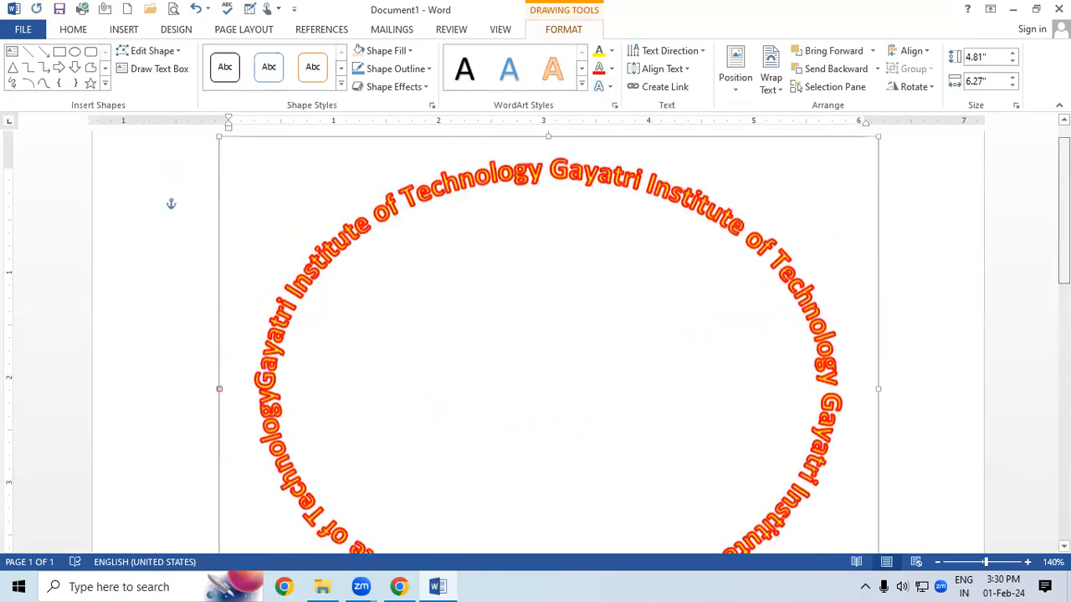
scroll(548, 334, "down", 1)
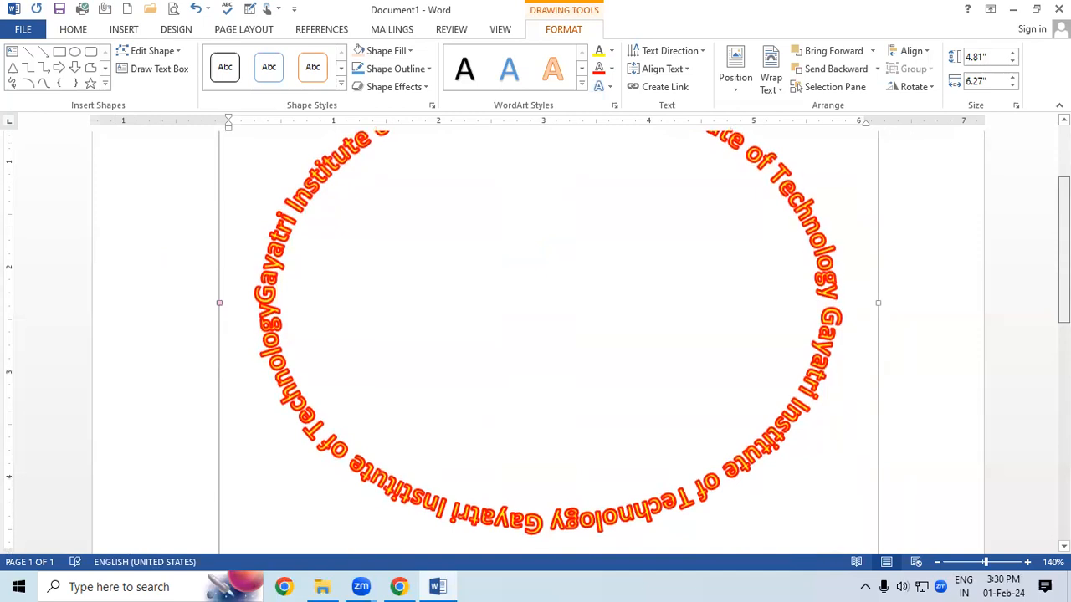
scroll(548, 334, "up", 1)
- Try the Button Follow Path transform on the circular title, and return the text to the upward arch
left_click(608, 87)
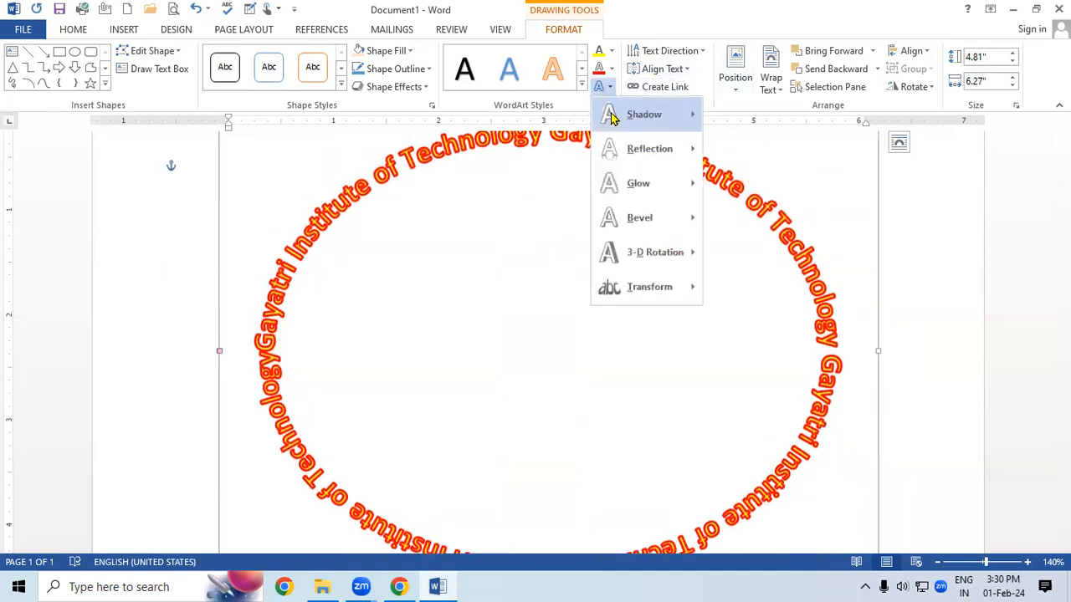
mouse_move(649, 288)
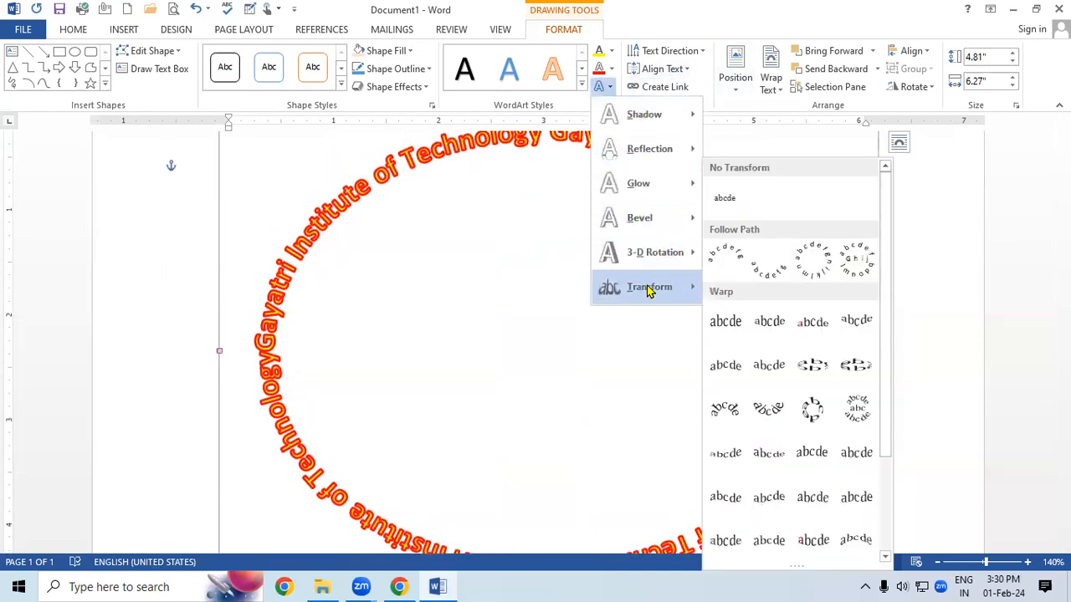
left_click(856, 265)
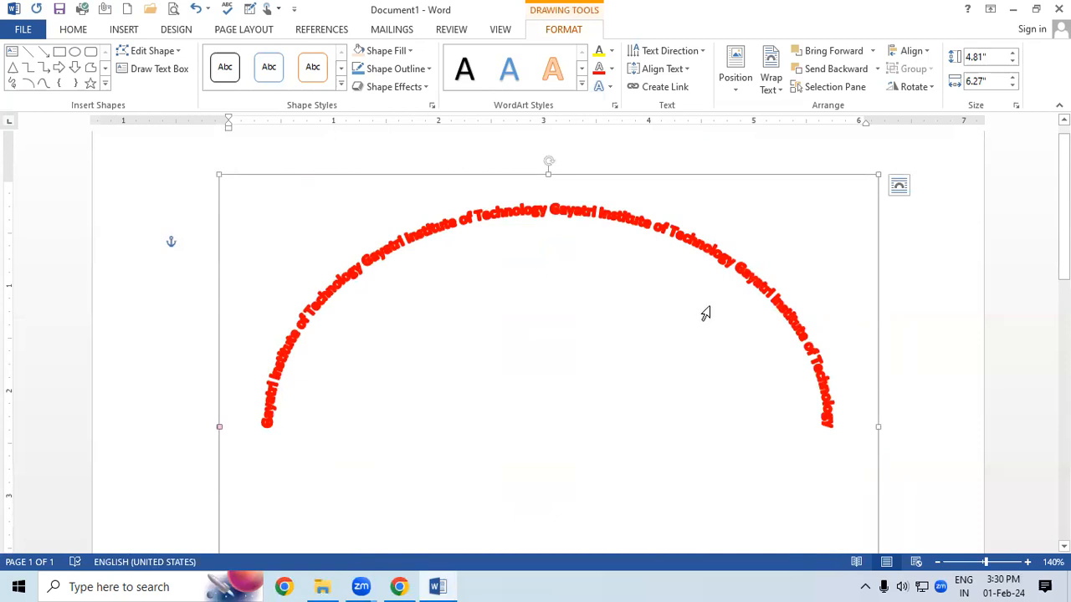
- Paste further copies of the title at the end of the WordArt text, and shift the box slightly upward
left_click(552, 224)
left_click(603, 264)
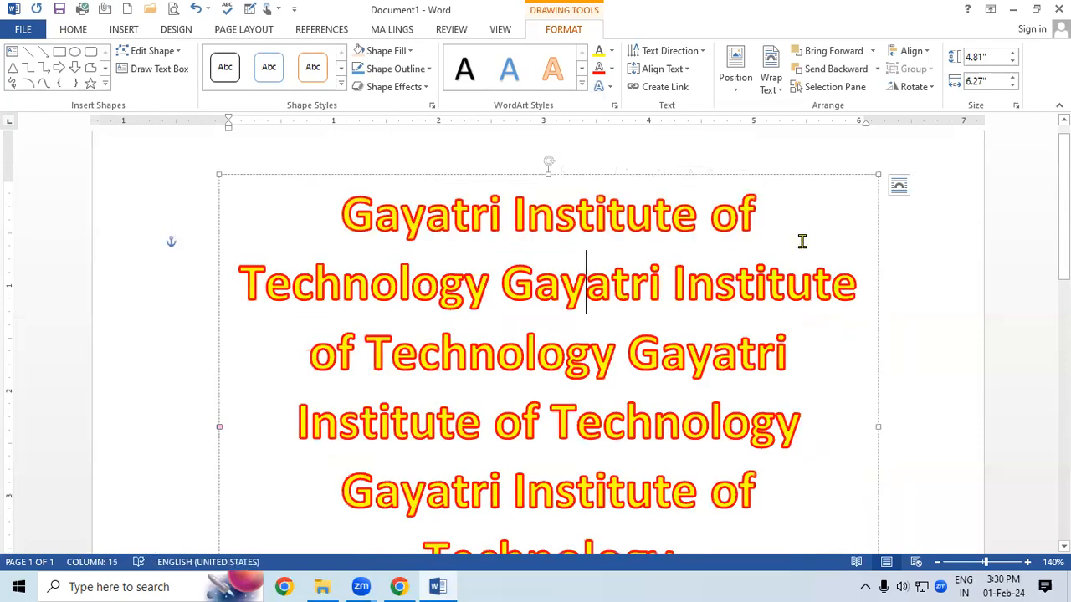
scroll(797, 267, "down", 3)
scroll(797, 267, "down", 3)
left_click(684, 156)
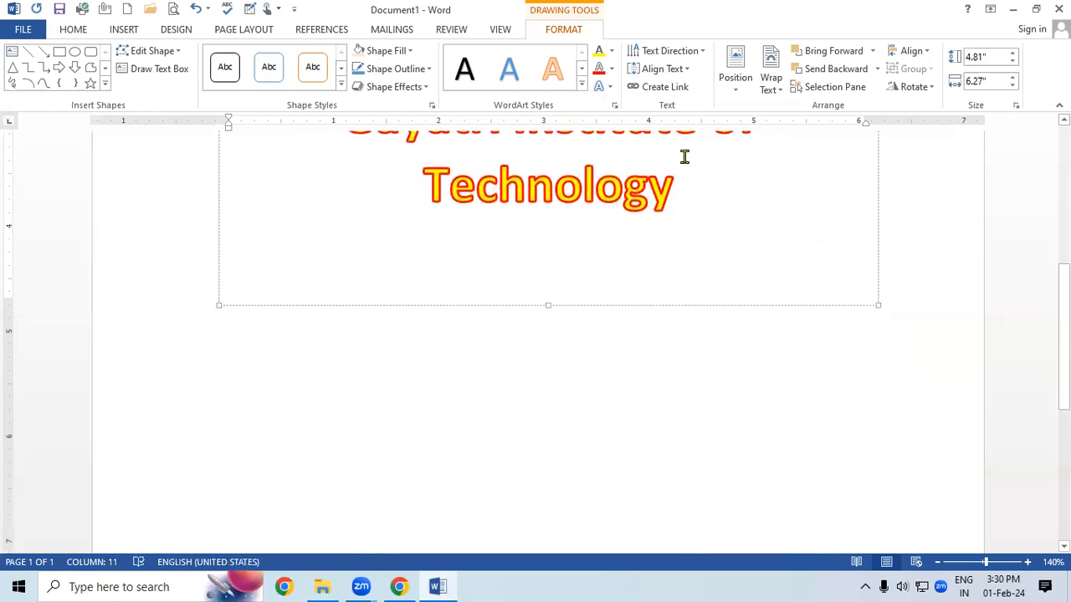
key("ctrl+v")
key("ctrl+v")
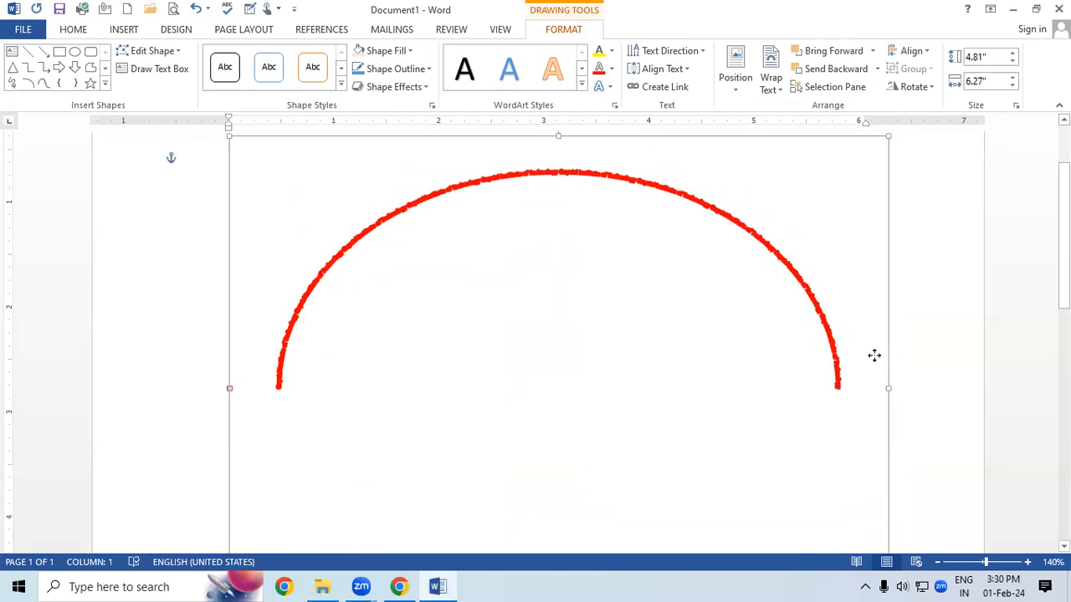
left_click_drag(874, 356, 873, 320)
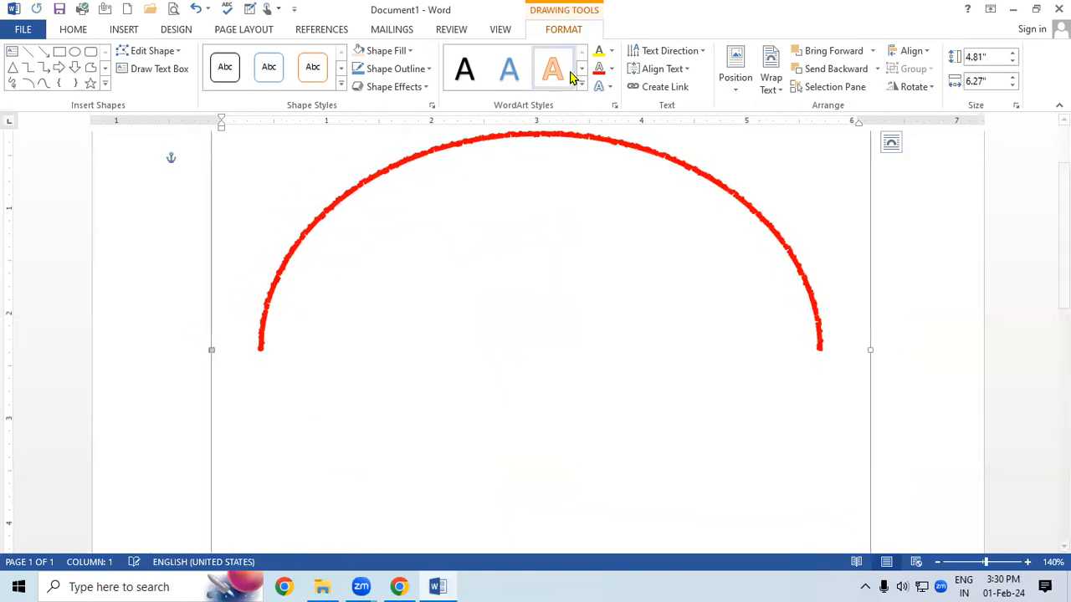
- Remove the text outline from the arched WordArt and set its text fill to red
left_click(614, 70)
left_click(632, 227)
left_click(611, 51)
left_click(611, 193)
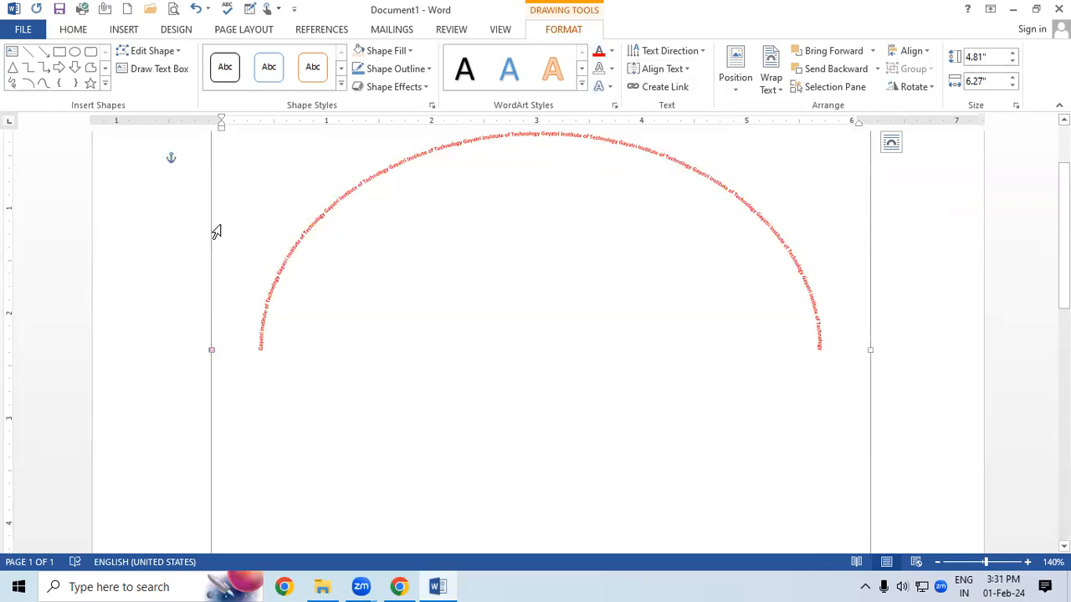
- Move the WordArt box toward the page's left edge, widen it to about 8.34", and shift it down
left_click_drag(209, 230, 128, 215)
left_click_drag(789, 334, 996, 419)
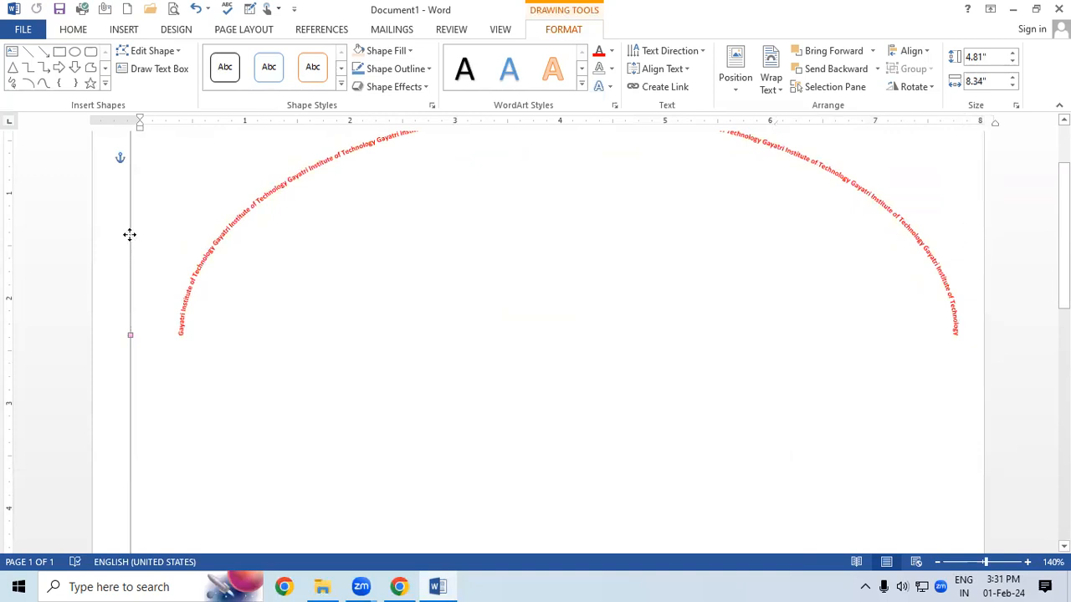
left_click_drag(130, 235, 132, 293)
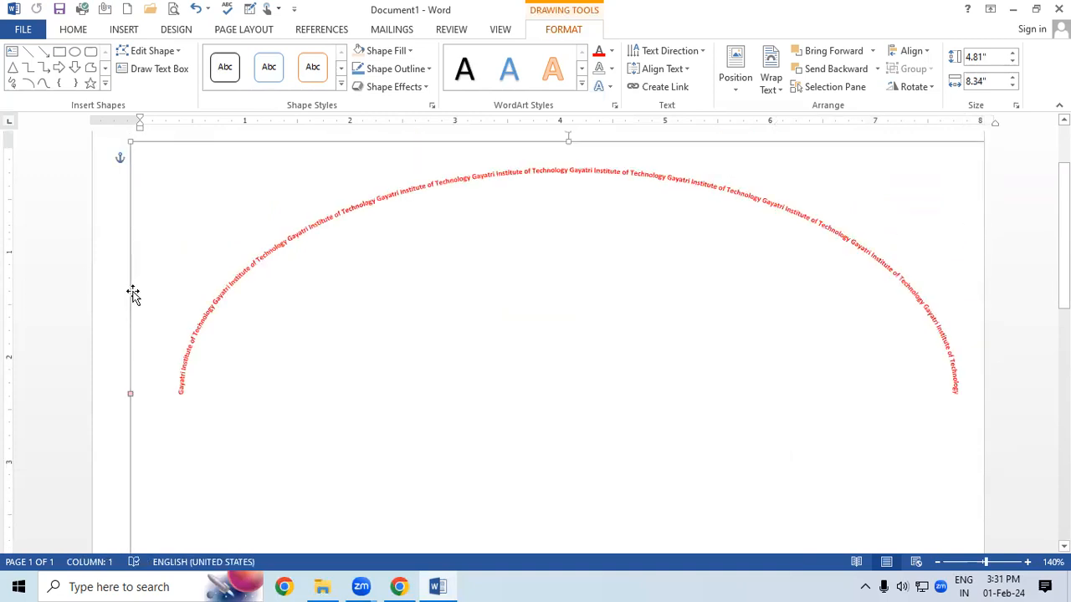
- Undo the recent resizing, recolouring and extra pasting, back to the circular title
key("ctrl+z")
key("ctrl+z")
key("ctrl+z")
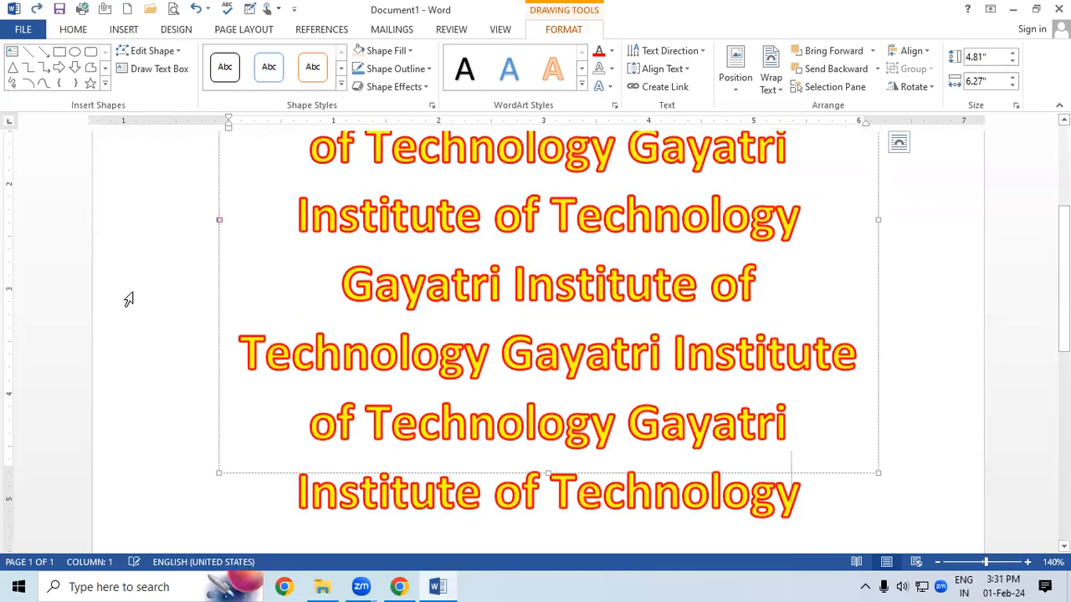
key("ctrl+z")
key("ctrl+z")
key("ctrl+z")
key("ctrl+z")
key("ctrl+z")
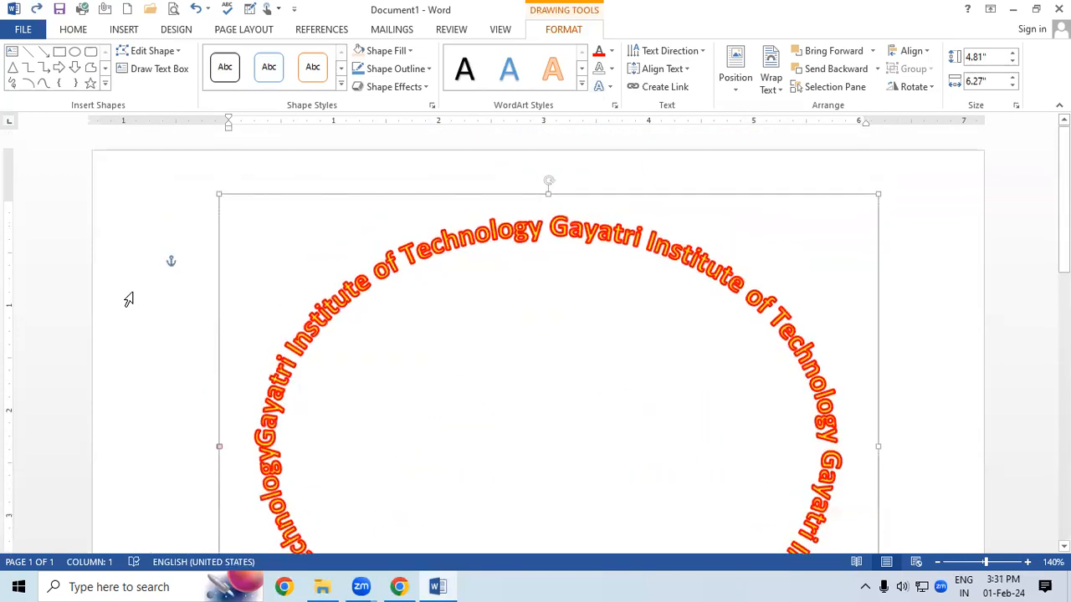
- Undo the circle transform and the last pasted copies, leaving two copies of the title in the upward arch
key("ctrl+z")
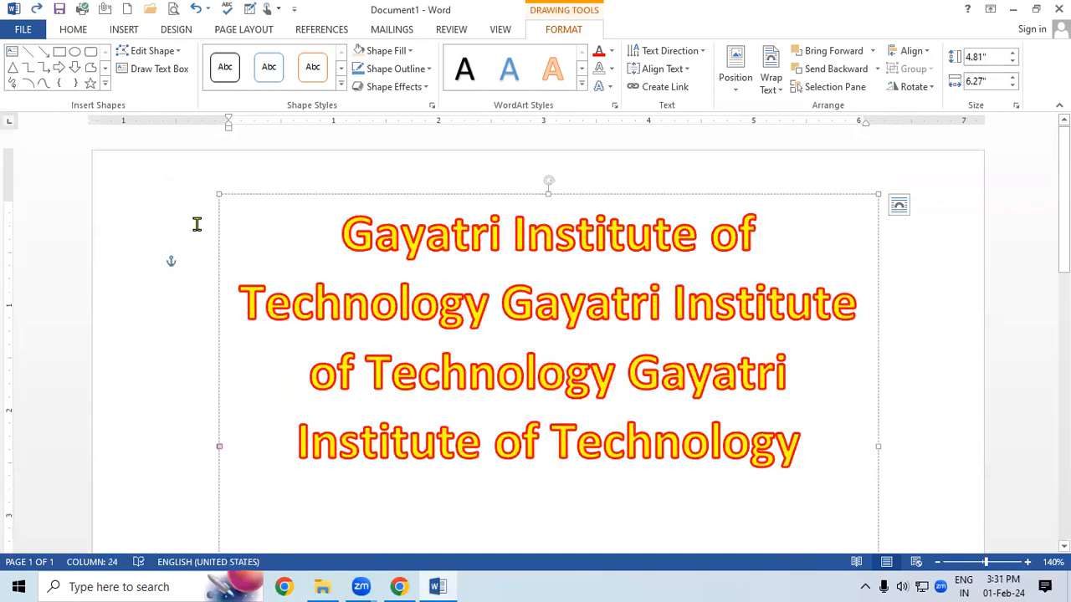
key("ctrl+y")
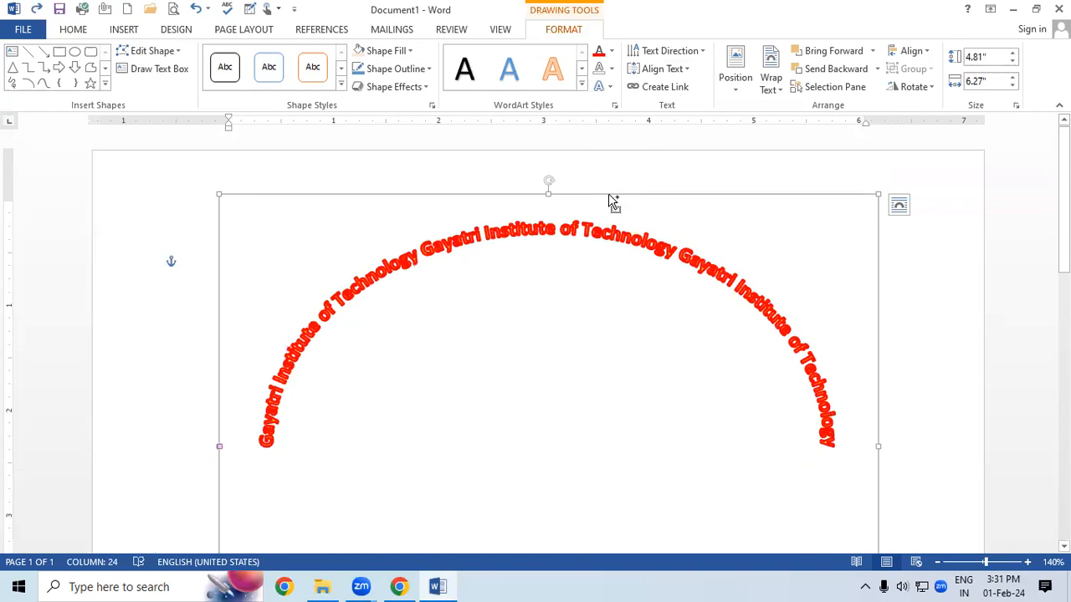
key("ctrl+z")
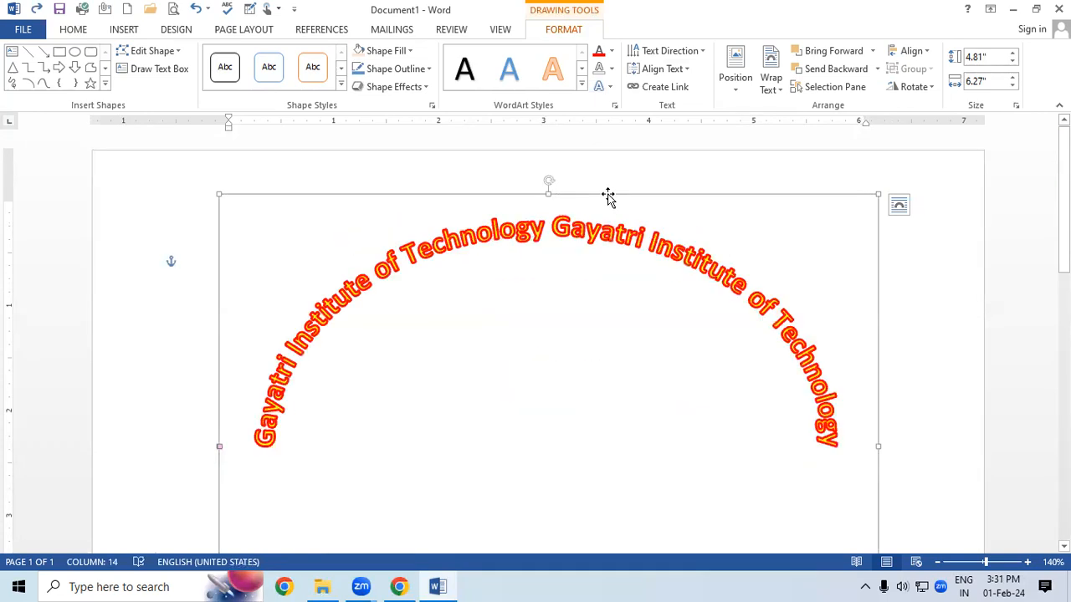
- Undo the paste of the second title copy, leaving a single title in the upward arch
key("ctrl+z")
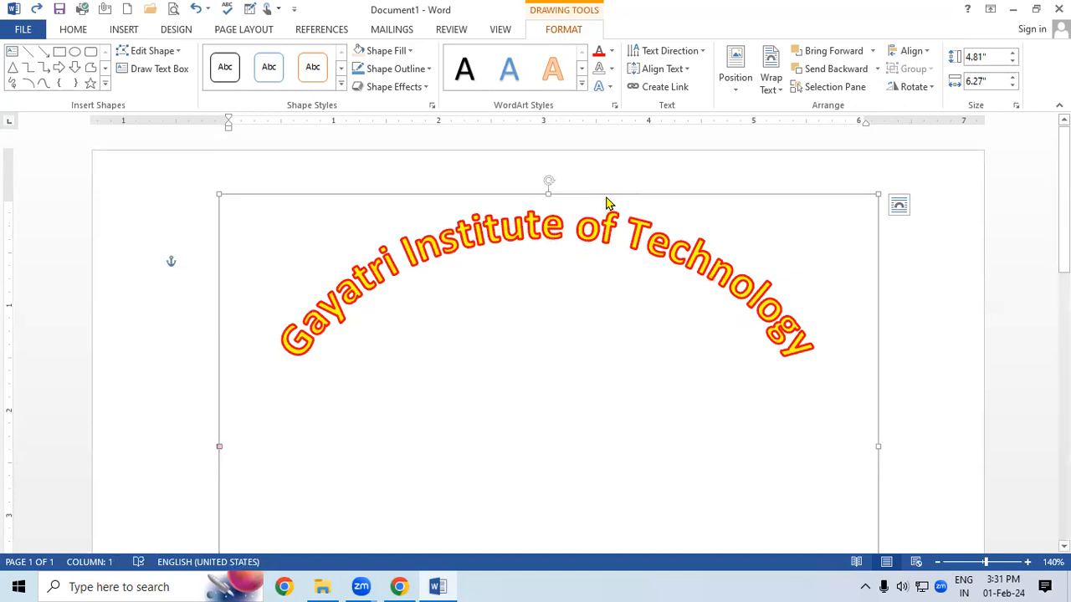
- Apply the first wave-shaped warp transform to the WordArt title
left_click(603, 87)
mouse_move(645, 304)
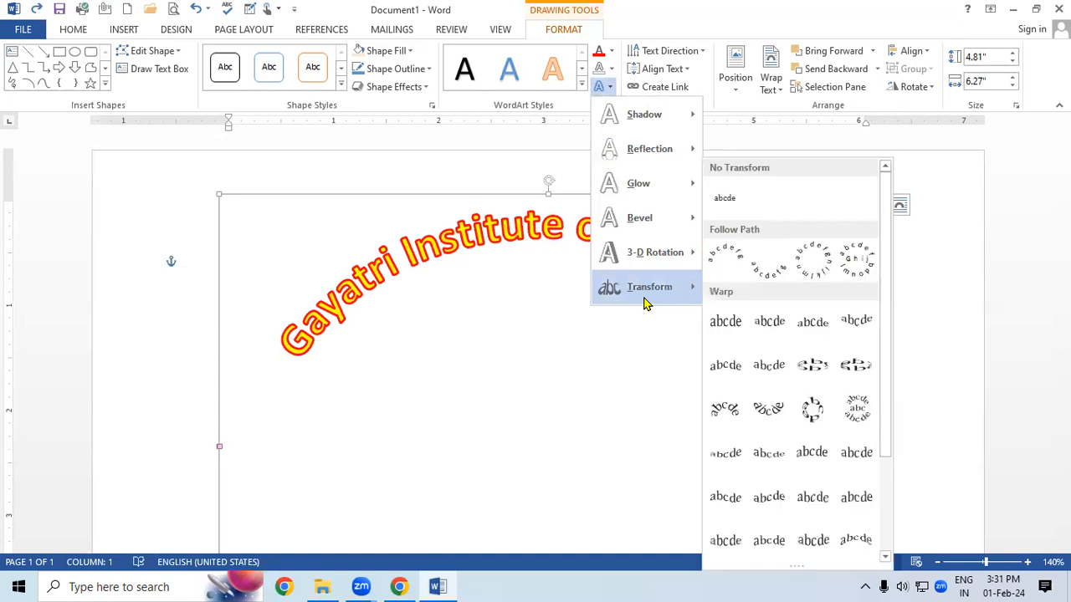
scroll(736, 418, "down", 3)
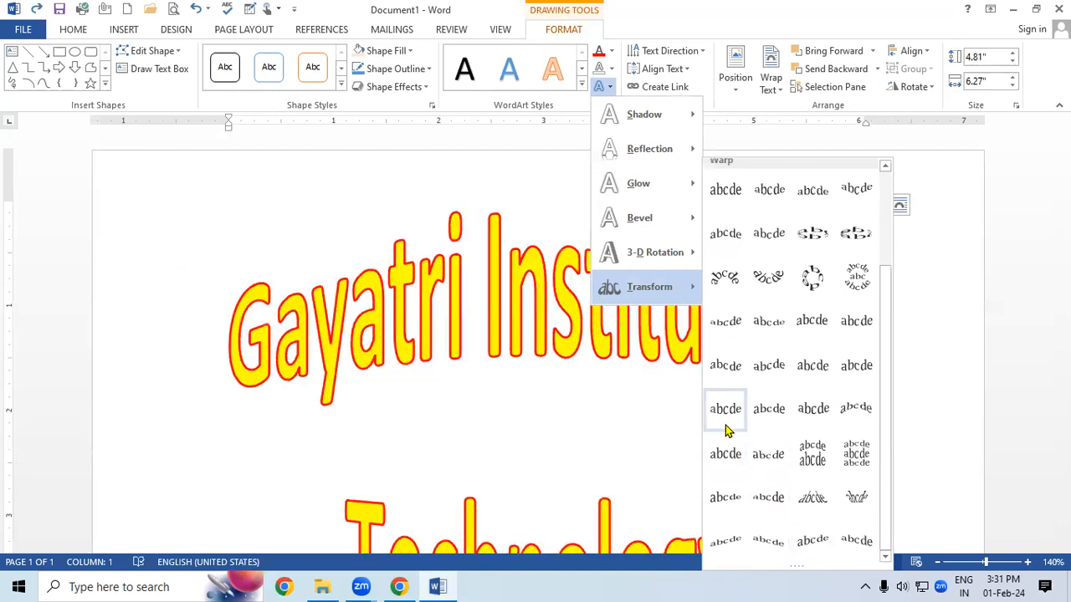
left_click(719, 365)
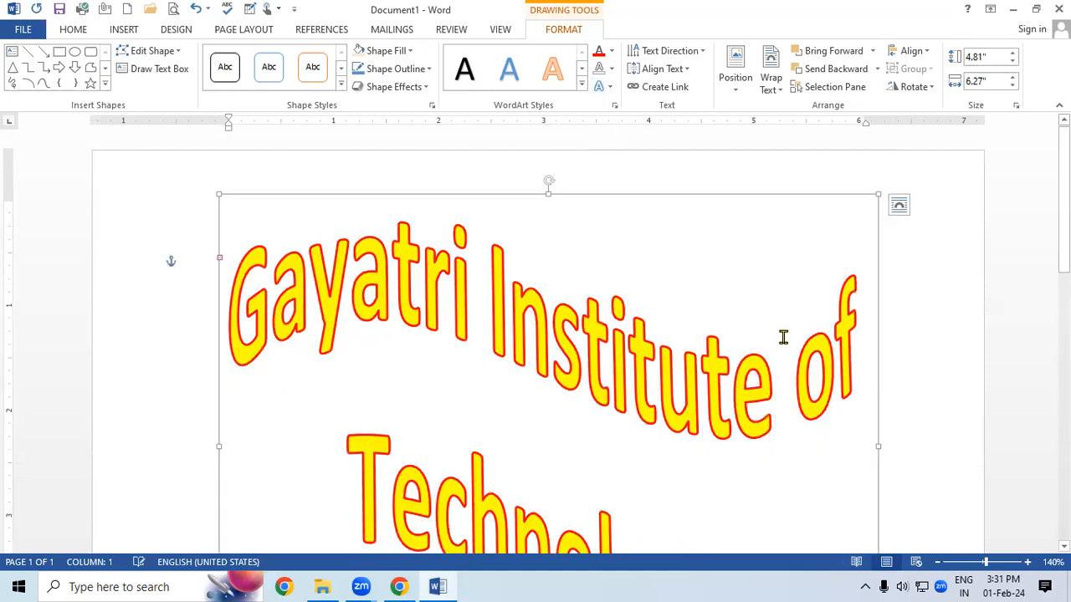
- Try smaller and larger font sizes on the wavy title, finishing at 48
left_click(74, 30)
left_click(262, 58)
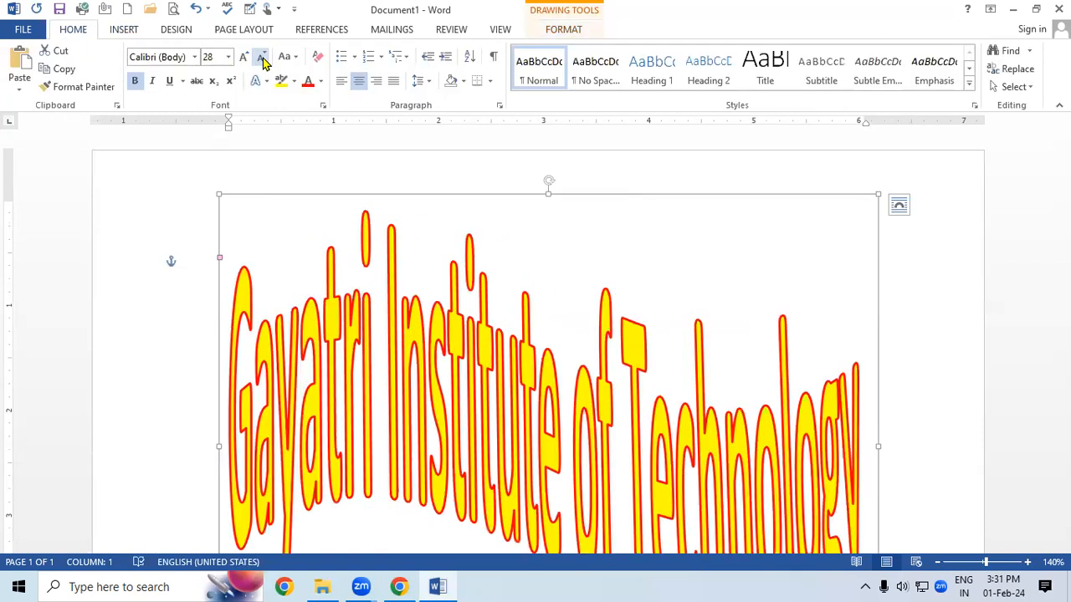
left_click(243, 57)
left_click(243, 57)
left_click(243, 57)
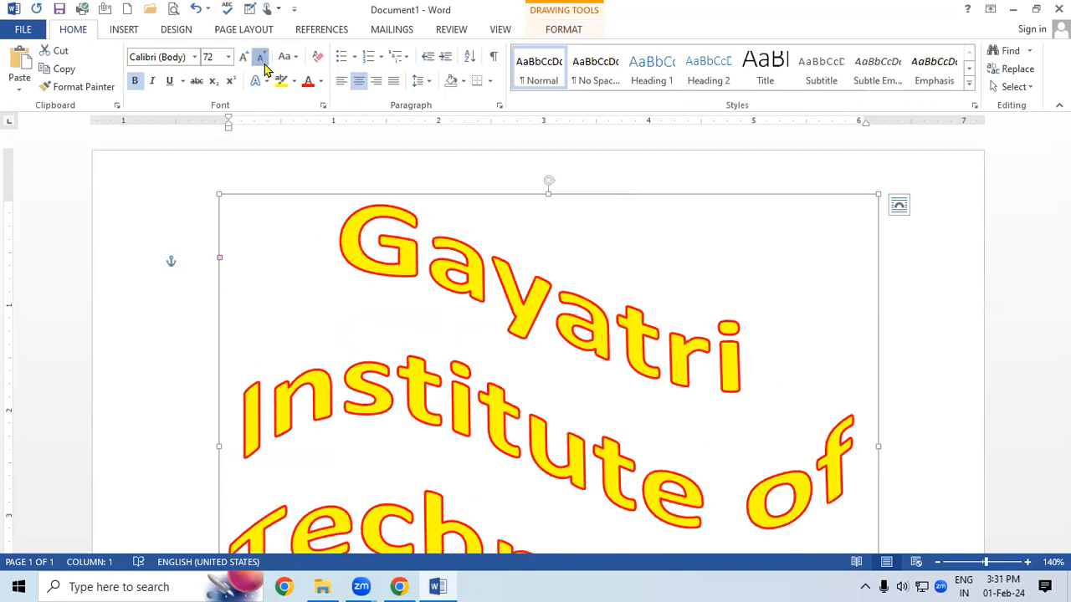
left_click(262, 57)
- Shrink the WordArt box from its lower corner to about 5.11" wide and 2.02" high
scroll(1043, 257, "down", 8)
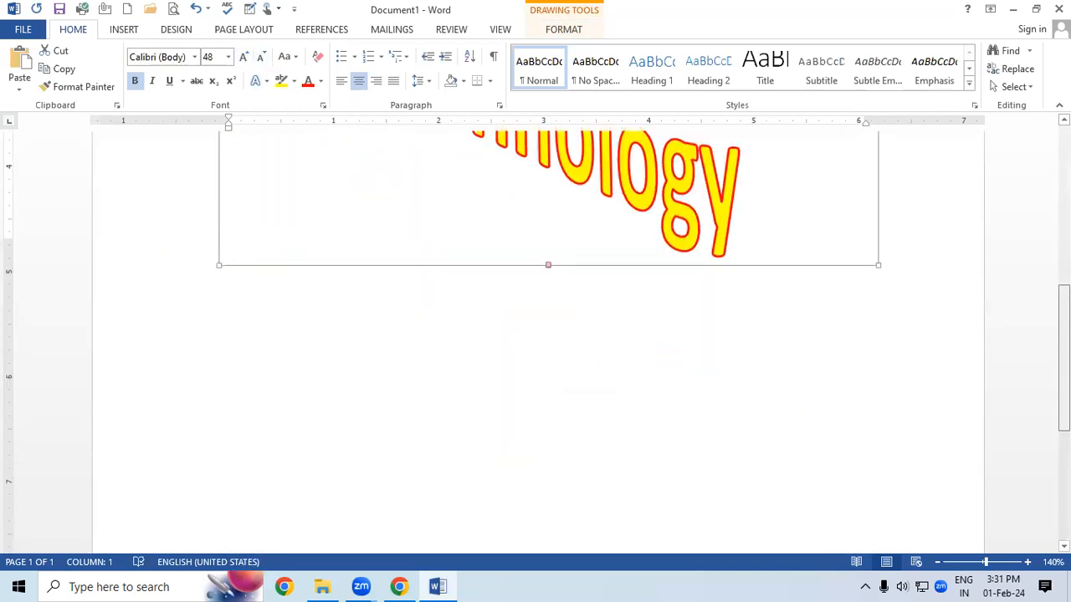
left_click_drag(878, 242, 756, 339)
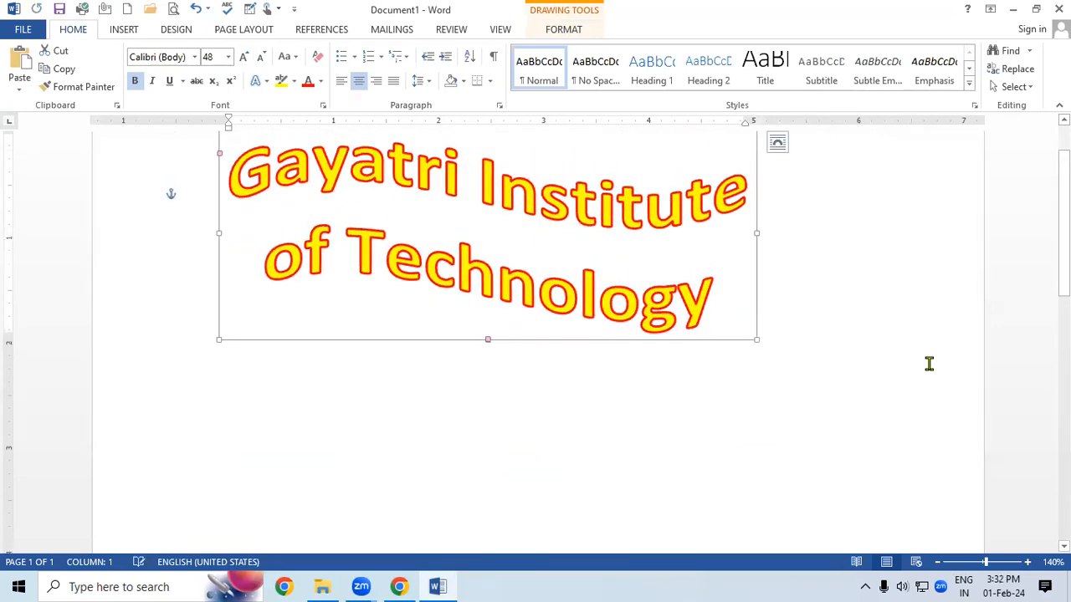
scroll(1016, 199, "up", 2)
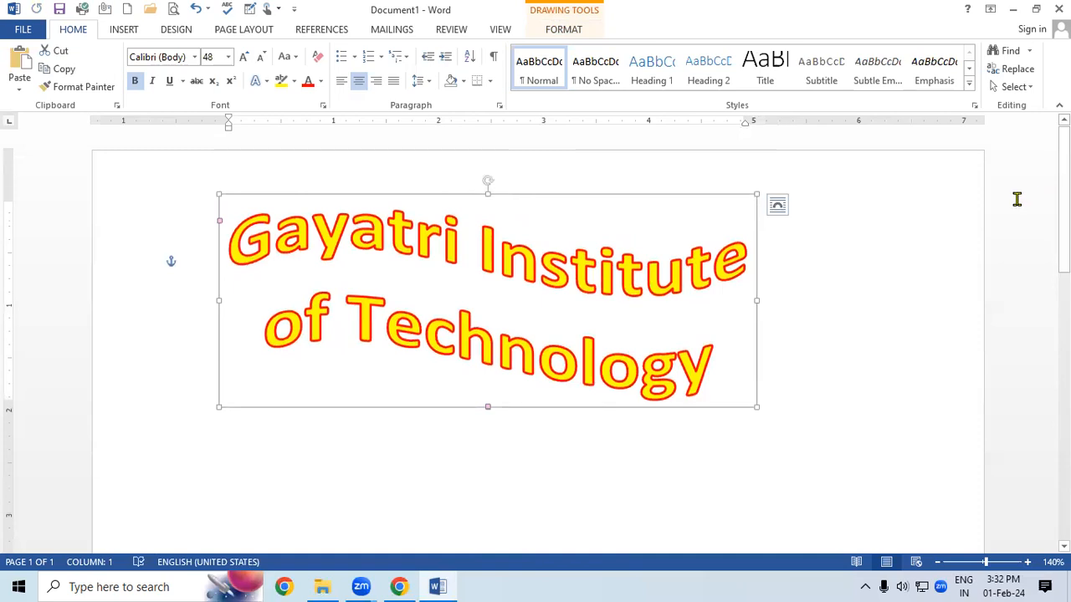
left_click(564, 29)
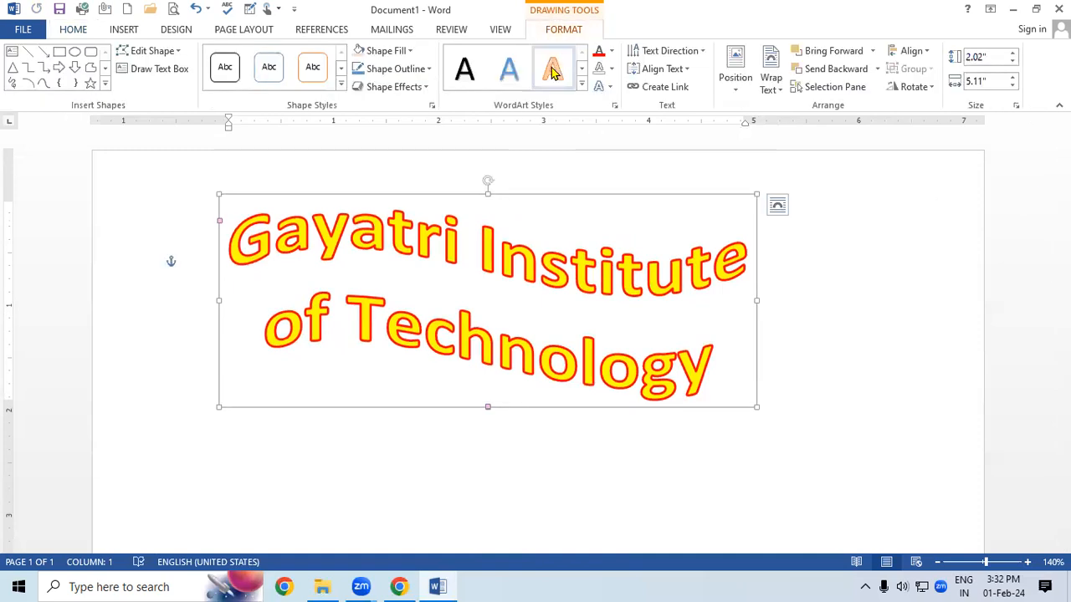
left_click(601, 86)
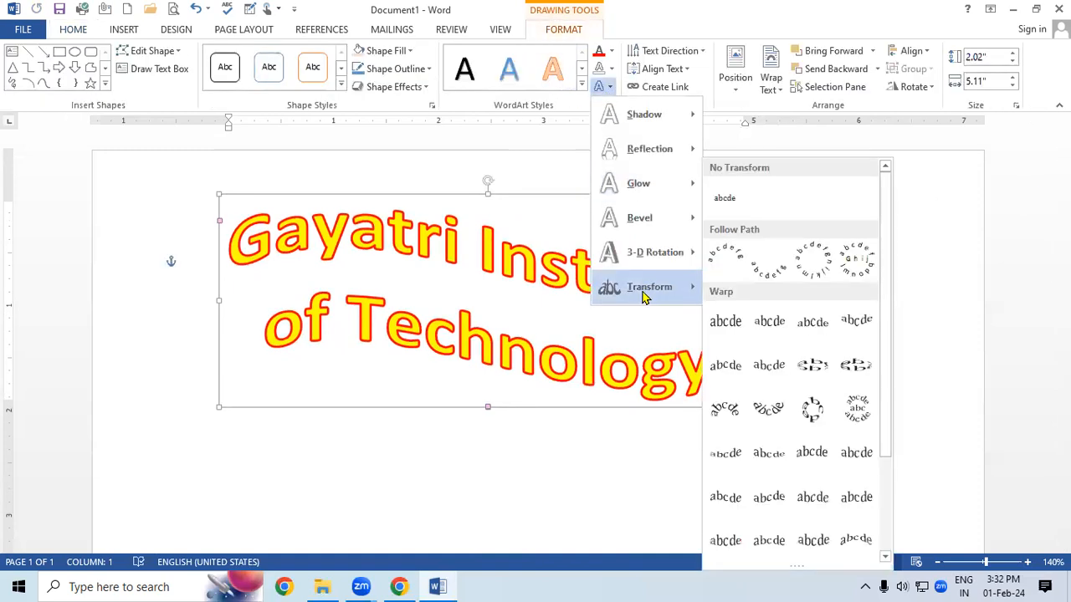
left_click(450, 215)
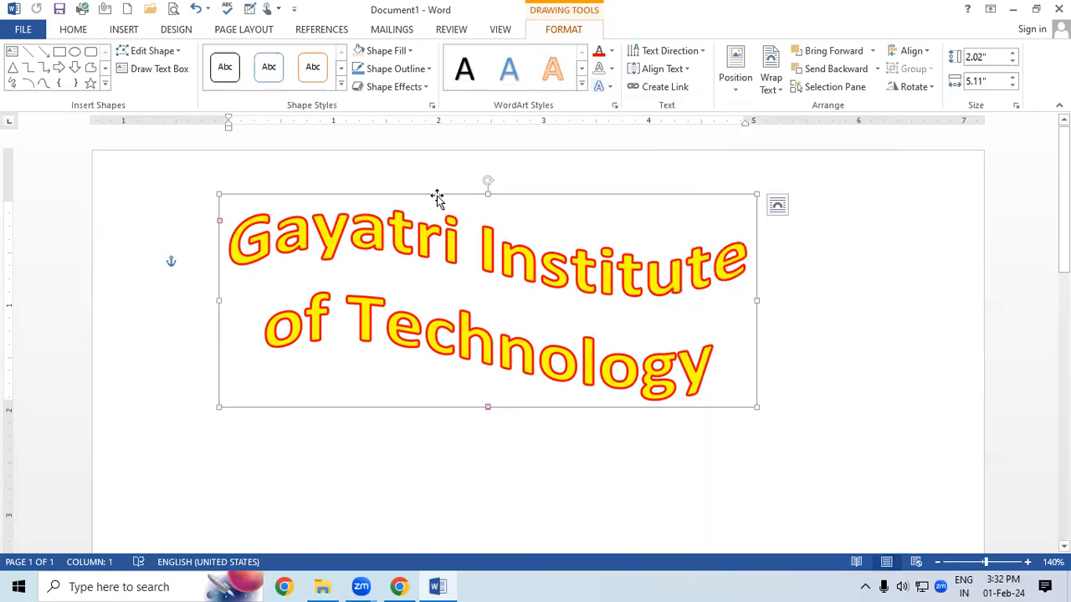
- Reduce the wavy title's font size to 18 so it fits on one line
left_click(74, 30)
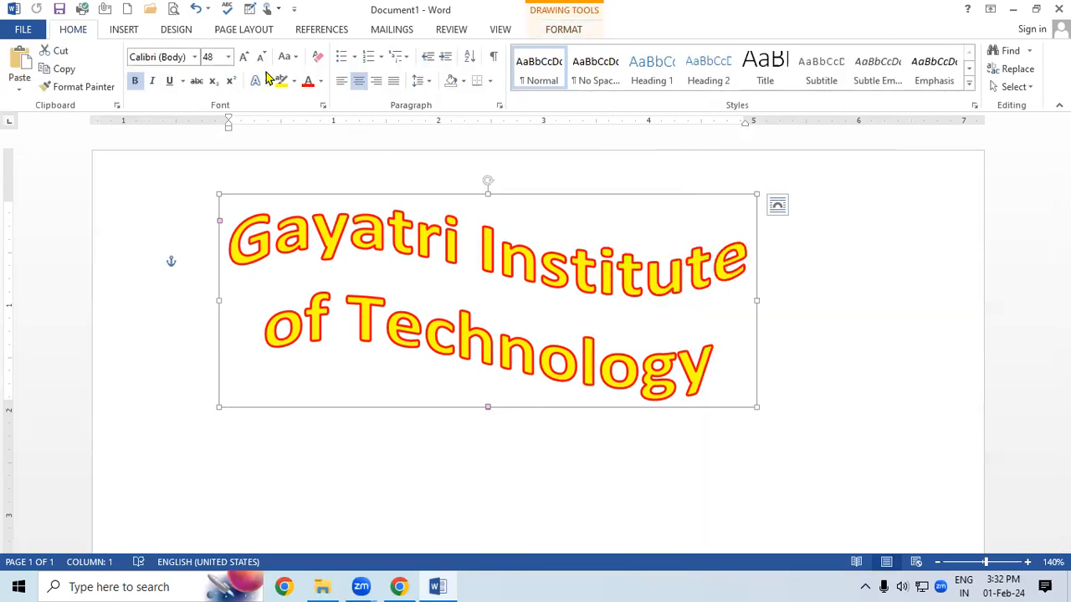
left_click(263, 58)
left_click(264, 58)
left_click(264, 58)
left_click(263, 59)
left_click(264, 58)
left_click(264, 59)
left_click(264, 59)
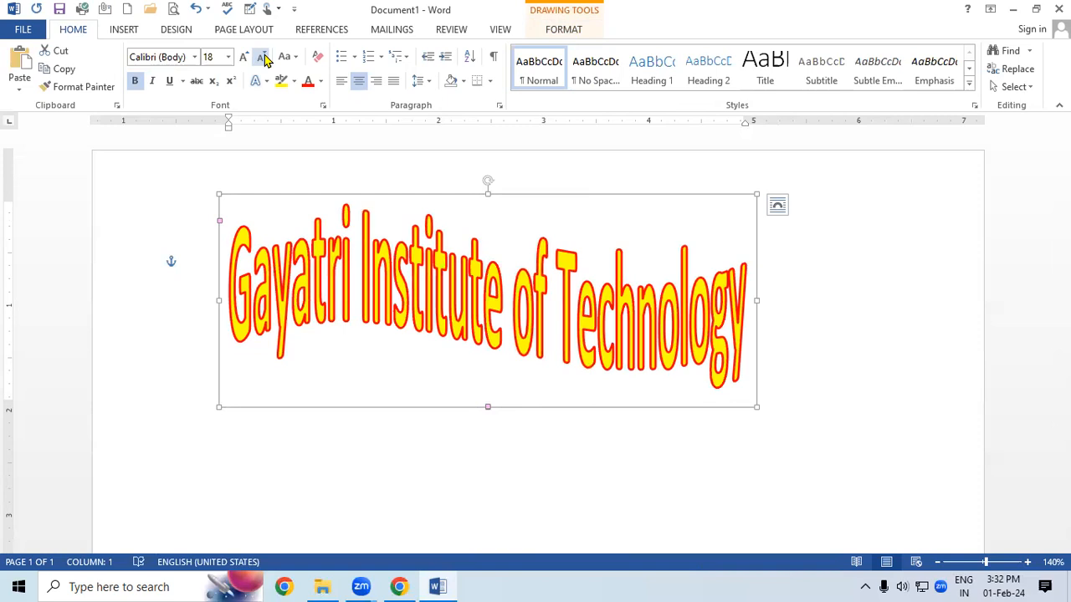
- Move the WordArt box to the page's left edge and resize it to about 8.28" wide and 1.55" high
left_click_drag(757, 299, 1027, 304)
left_click_drag(724, 197, 605, 204)
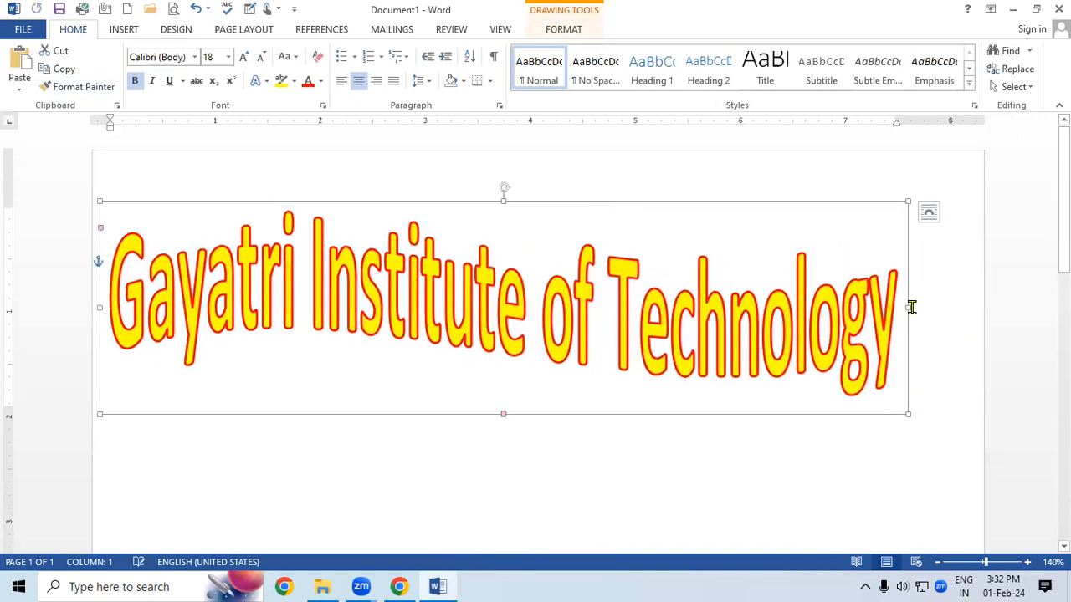
left_click_drag(909, 307, 971, 307)
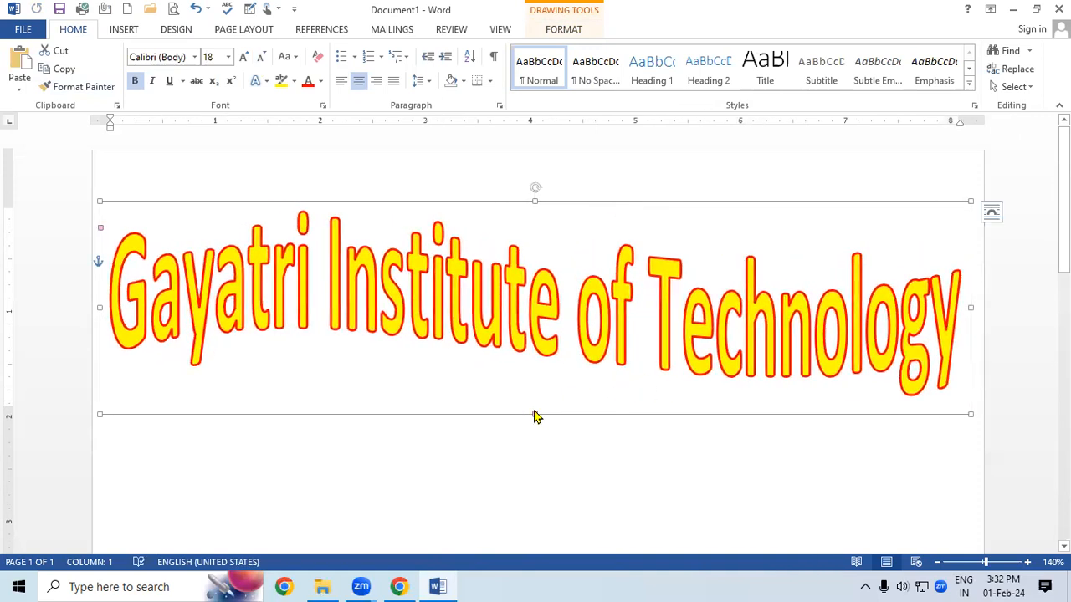
left_click_drag(535, 200, 552, 250)
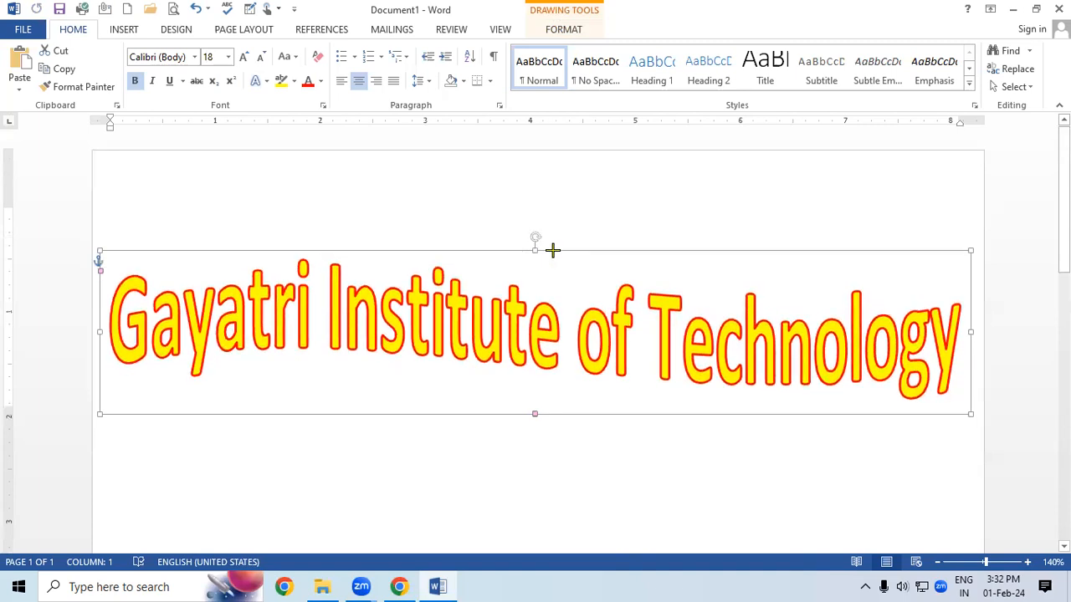
- Apply the warp transform that curves only the title's bottom edge upward
left_click(562, 30)
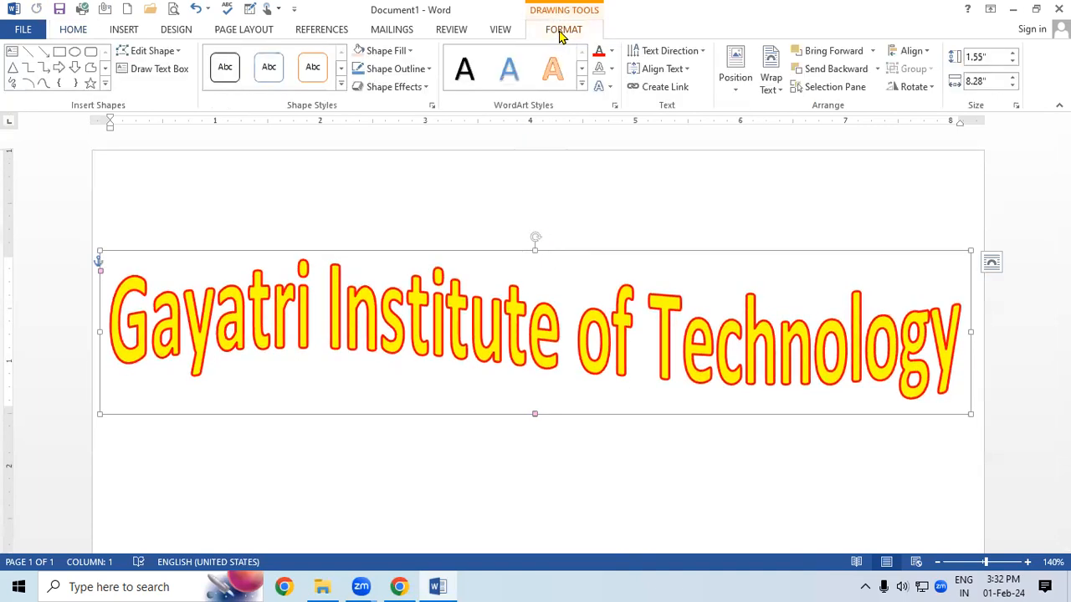
left_click(604, 88)
mouse_move(636, 289)
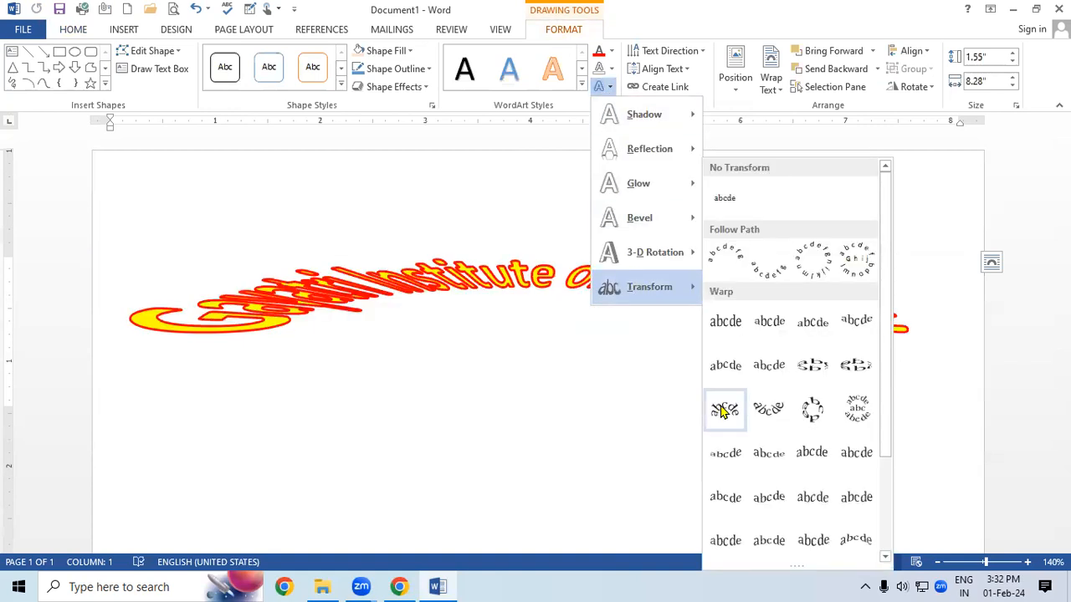
scroll(865, 423, "down", 1)
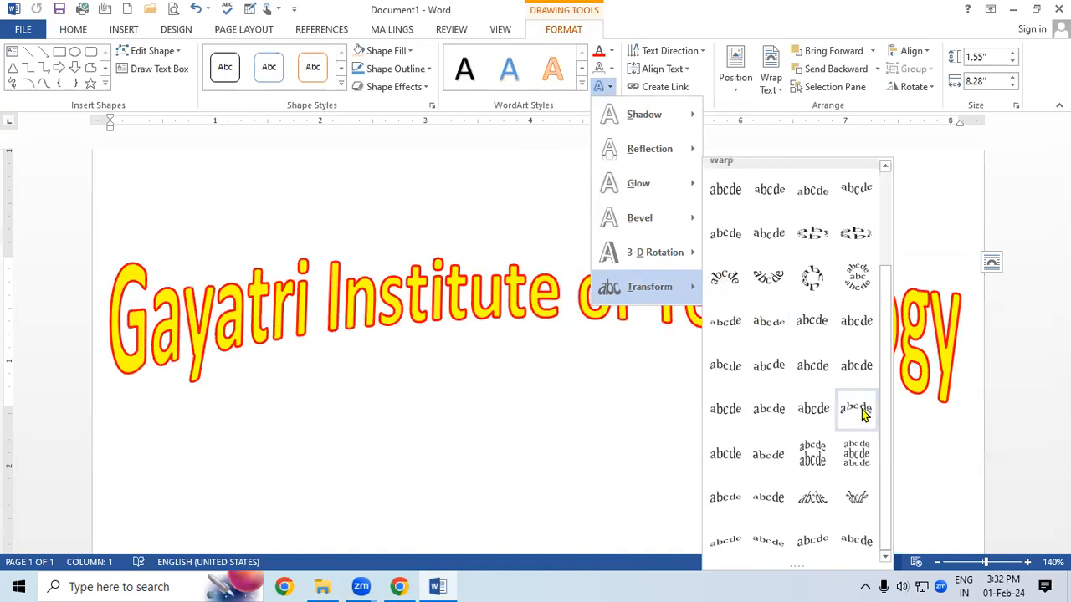
left_click(861, 412)
- Move the WordArt box up and slightly right, and increase the upward curve of the warped text's bottom edge
left_click_drag(551, 250, 571, 192)
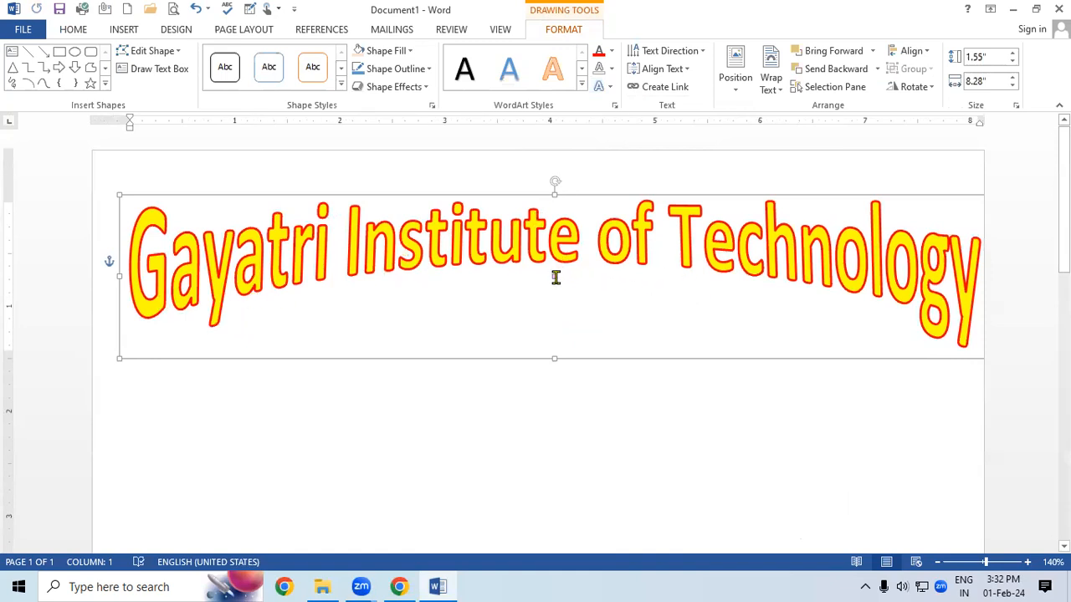
left_click_drag(554, 279, 549, 224)
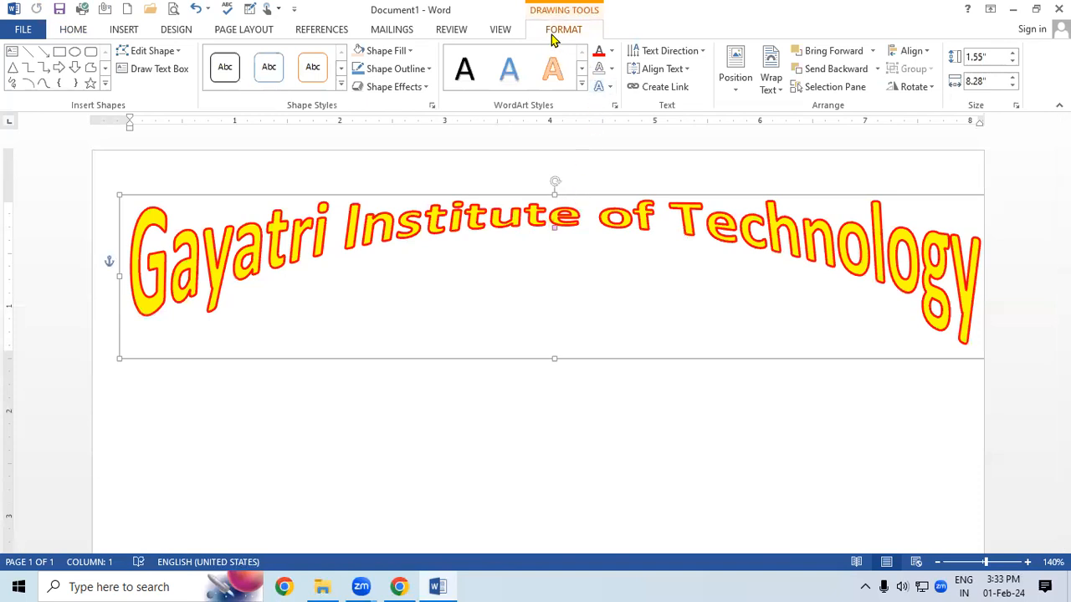
- Undo the warps, font size changes, resizing and moves, back to the single arched title in its earlier position
left_click(195, 8)
left_click(194, 8)
left_click(195, 8)
left_click(195, 8)
left_click(195, 8)
left_click(195, 8)
left_click(195, 8)
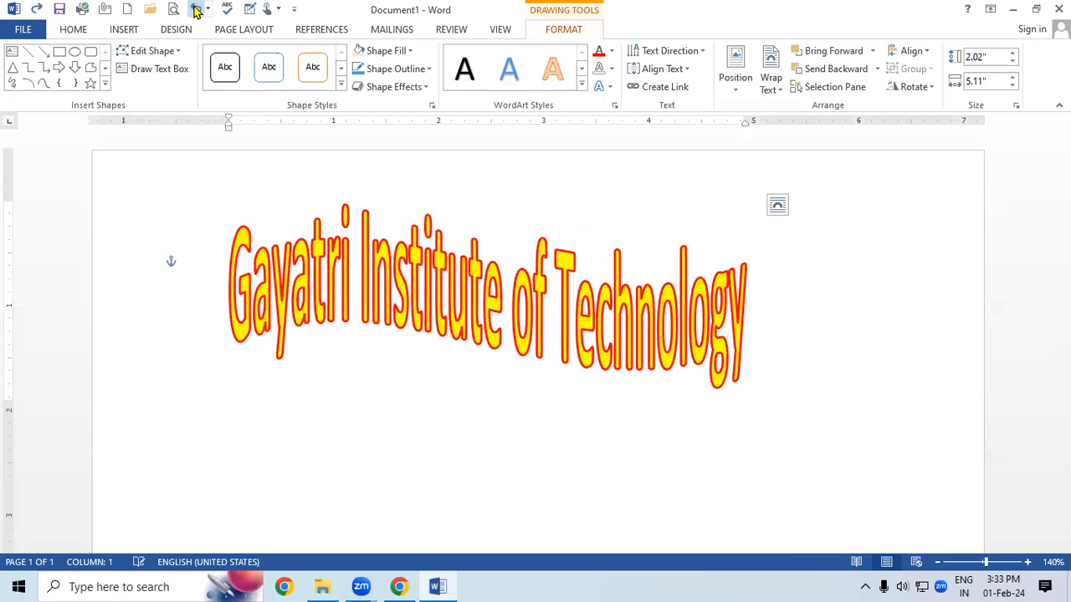
left_click(195, 9)
left_click(194, 8)
left_click(195, 8)
left_click(195, 8)
left_click(195, 9)
left_click(195, 9)
left_click(195, 8)
left_click(195, 9)
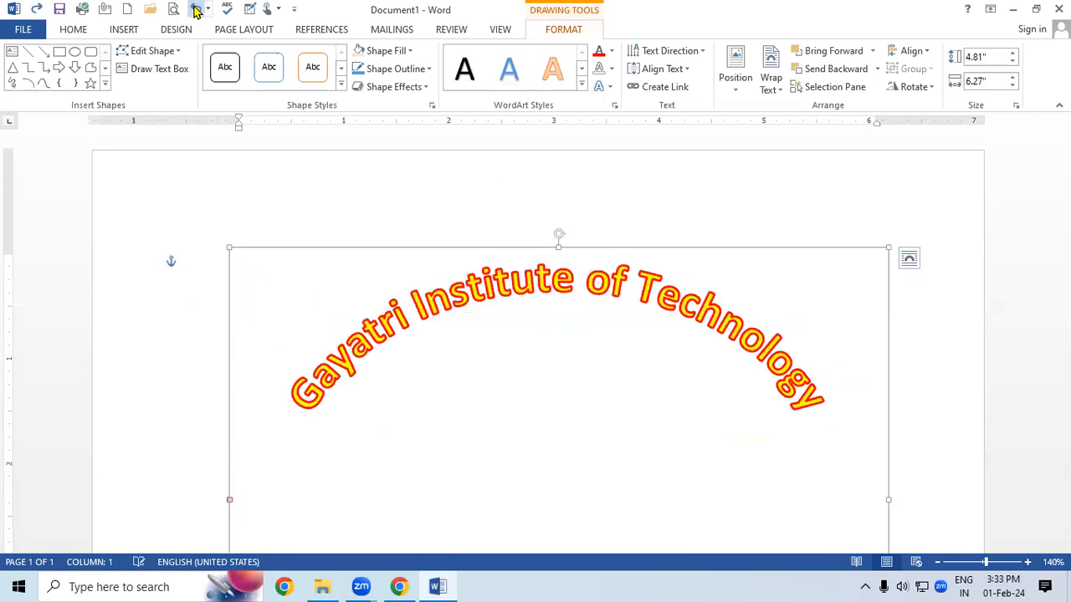
- Remove the arch transform from the title and move its box up and to the left
left_click(600, 87)
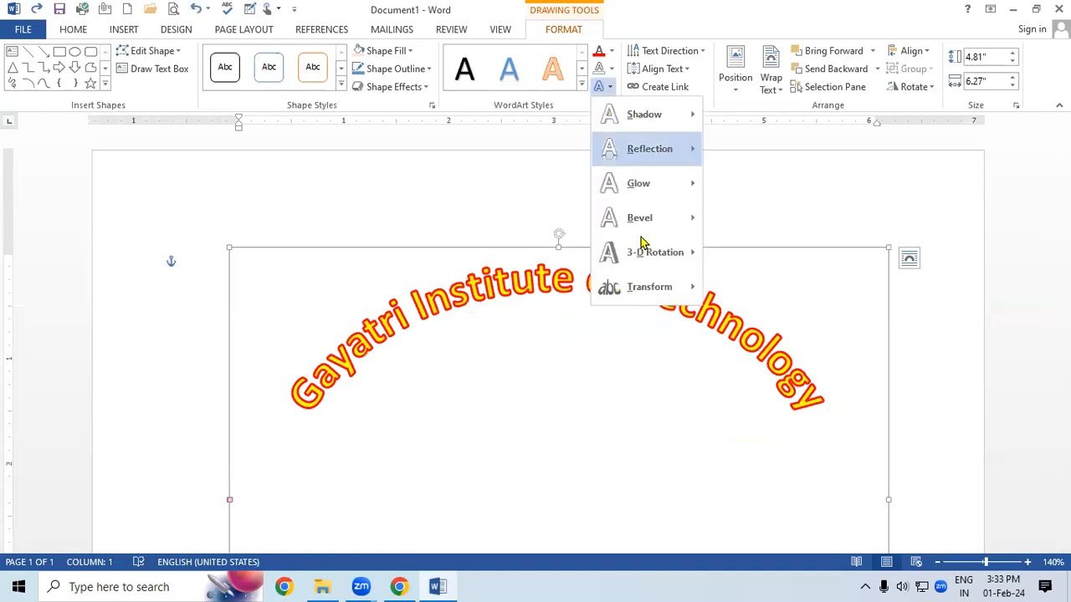
mouse_move(694, 276)
left_click(724, 198)
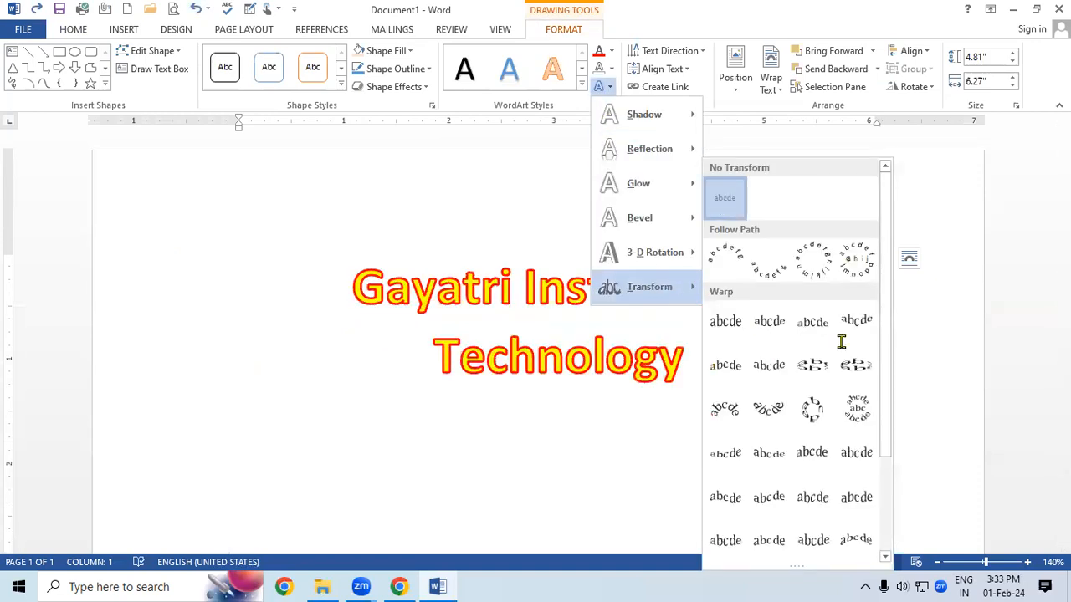
left_click_drag(842, 248, 803, 187)
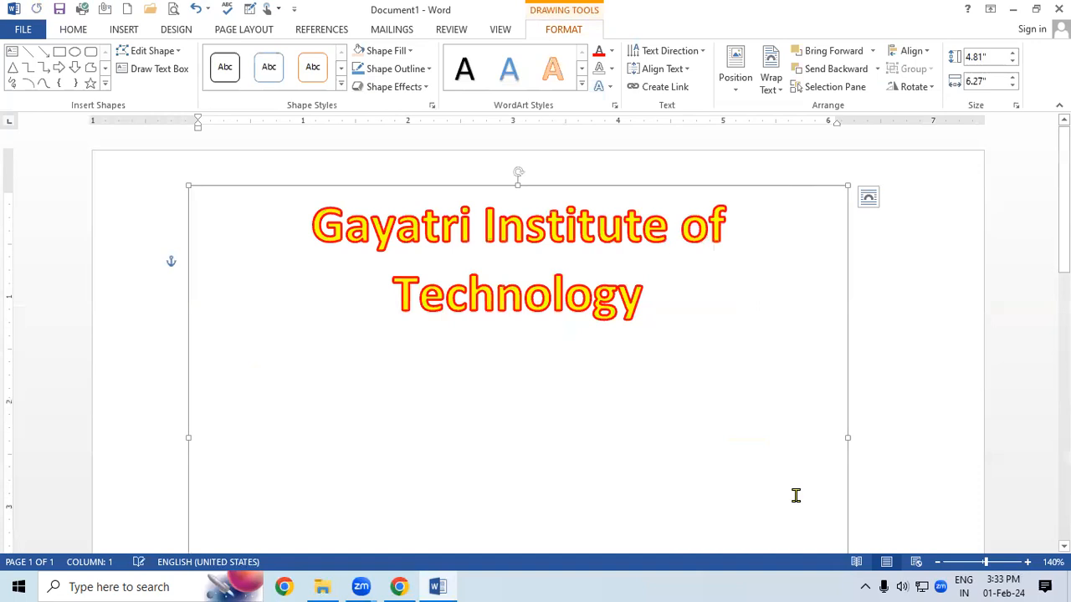
- Resize the title box to about 7.09" wide and 0.9" high so the text fits on one line
scroll(794, 494, "down", 2)
scroll(849, 201, "down", 3)
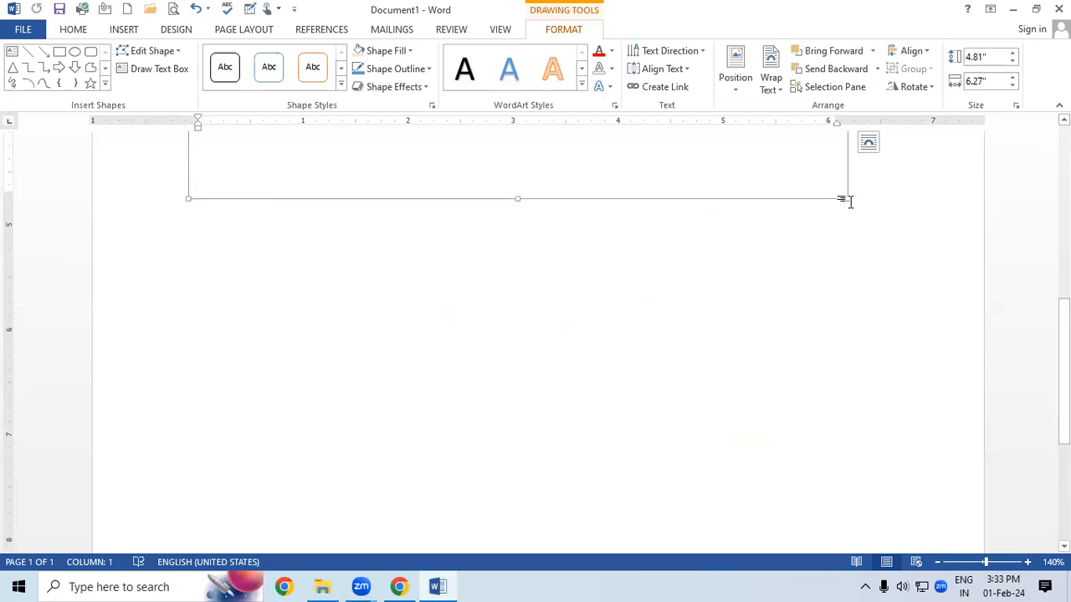
left_click_drag(854, 192, 933, 265)
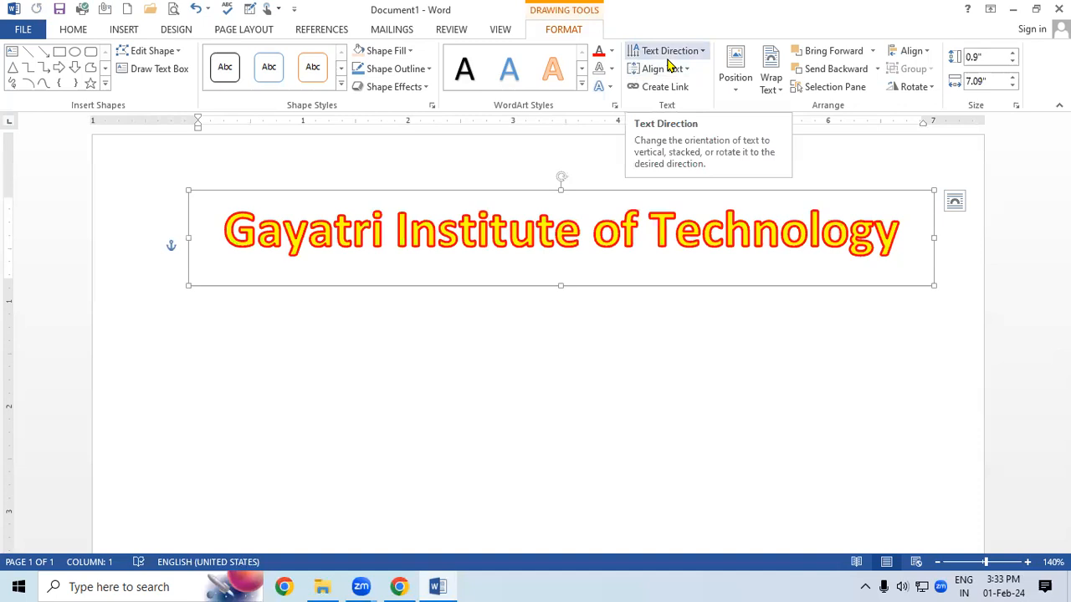
- Rotate all the title text 90° and extend the box downward to about 3.03" high
left_click(701, 52)
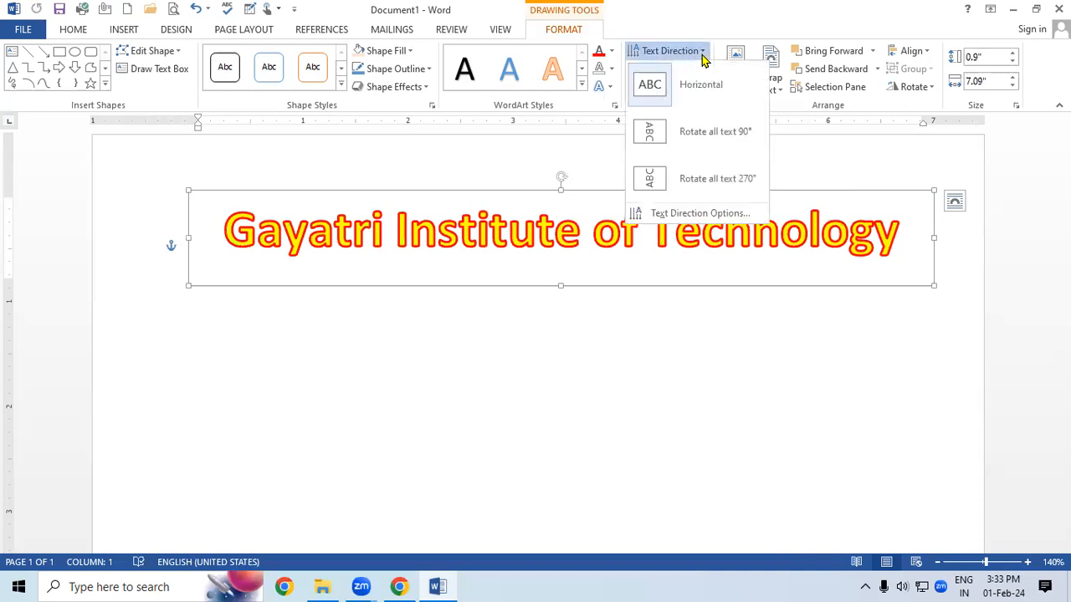
left_click(691, 87)
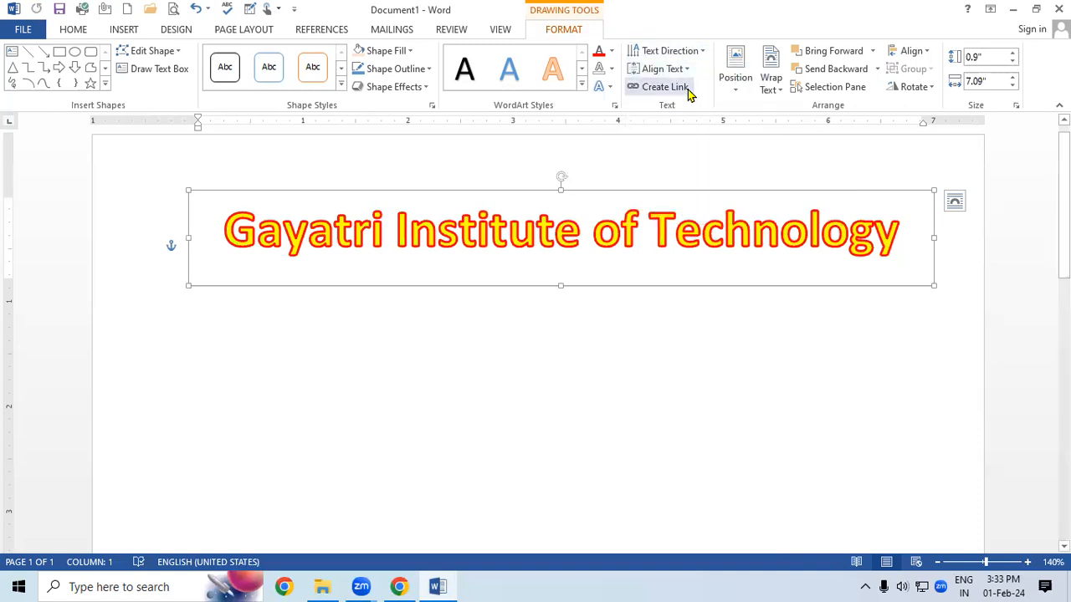
left_click(703, 51)
left_click(708, 132)
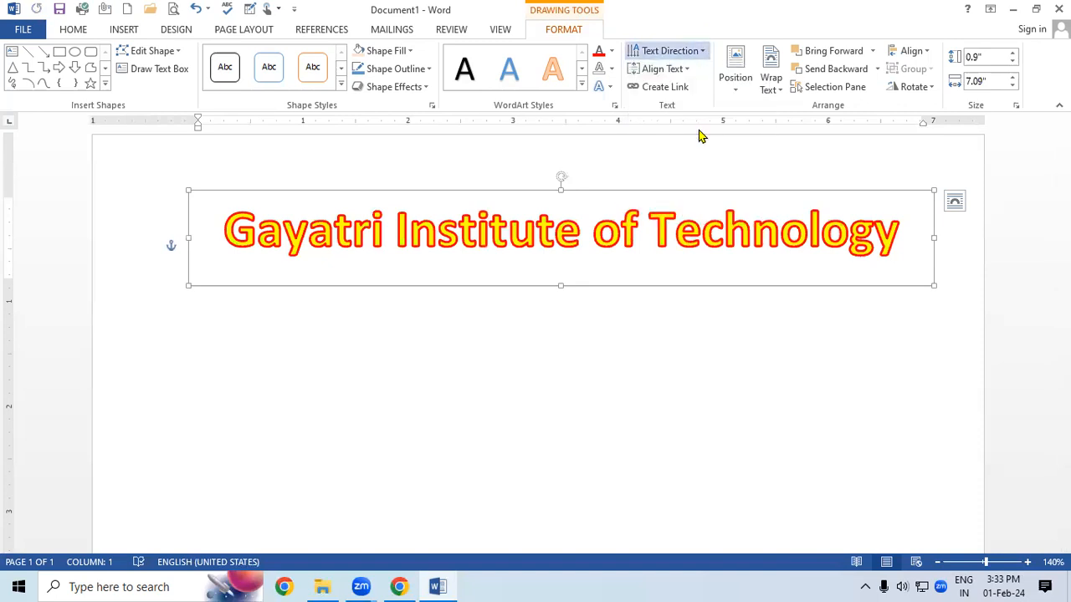
left_click_drag(560, 286, 573, 506)
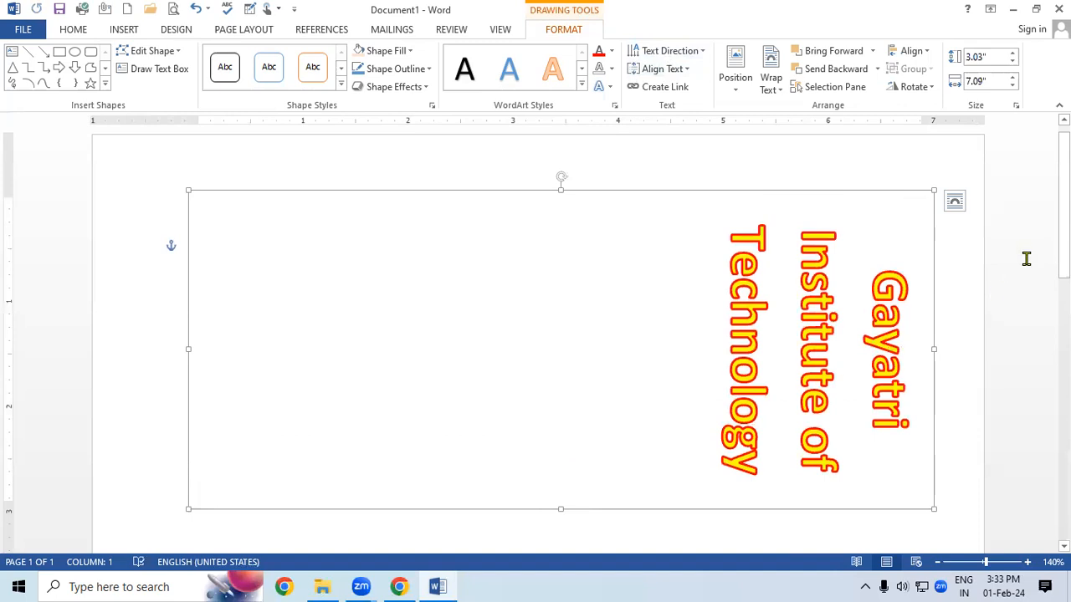
- Add a new line reading "Padrauna" after the rotated title text
scroll(549, 234, "down", 2)
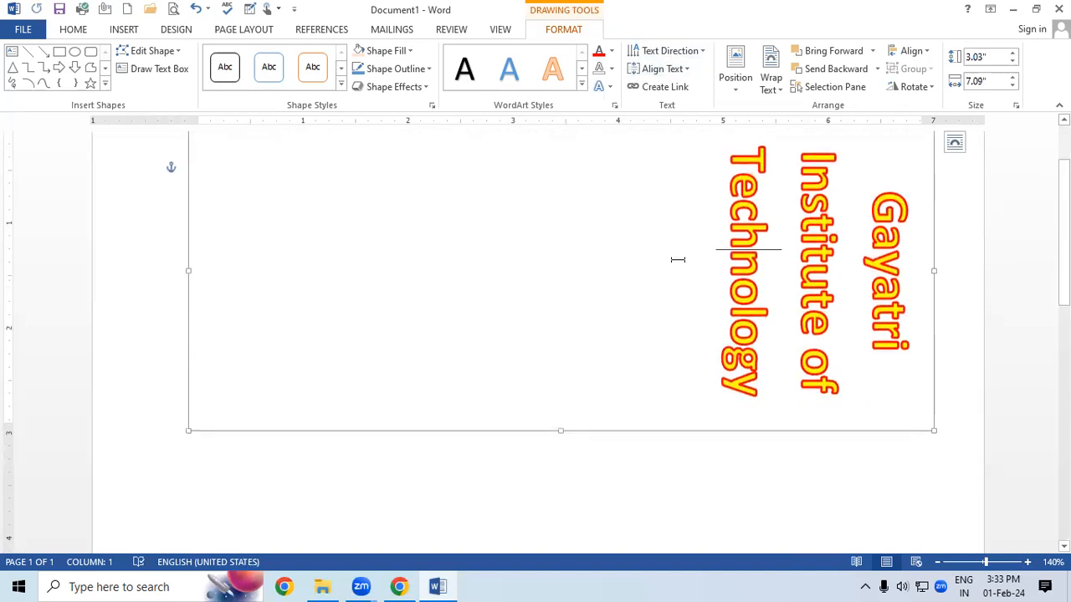
key("Return")
type("Padrauna")
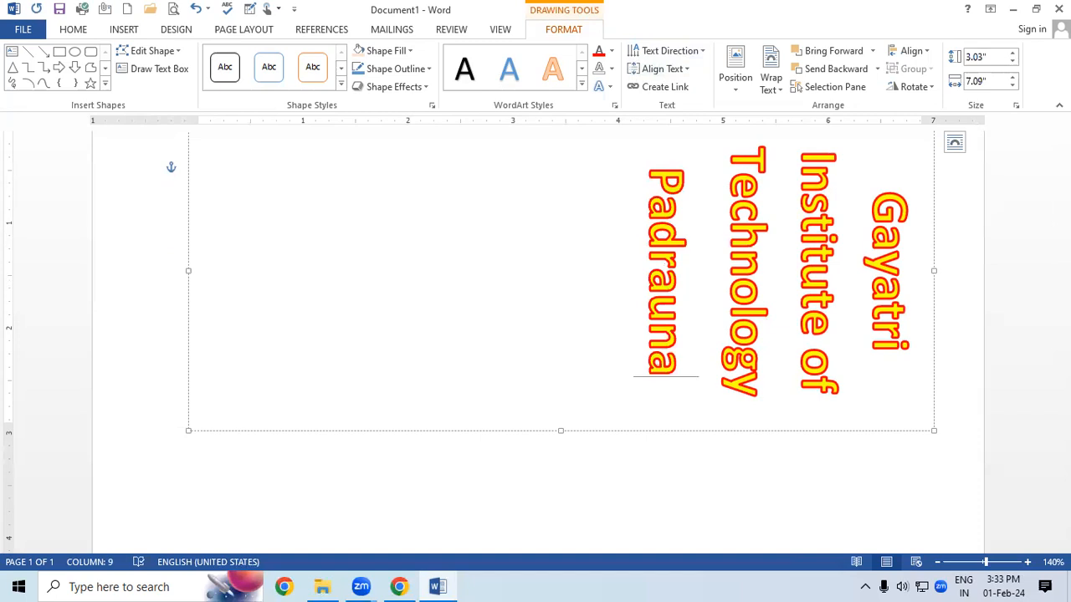
- Rotate all the title text 270° and add a new line reading "Kushinagar" after "Padrauna"
left_click(669, 51)
left_click(704, 182)
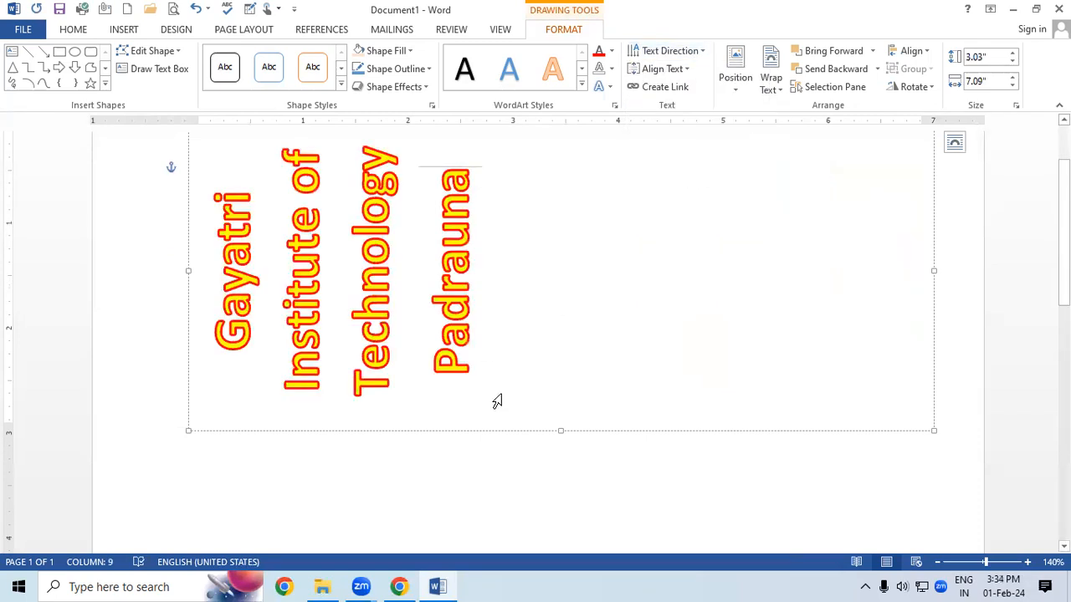
key("Return")
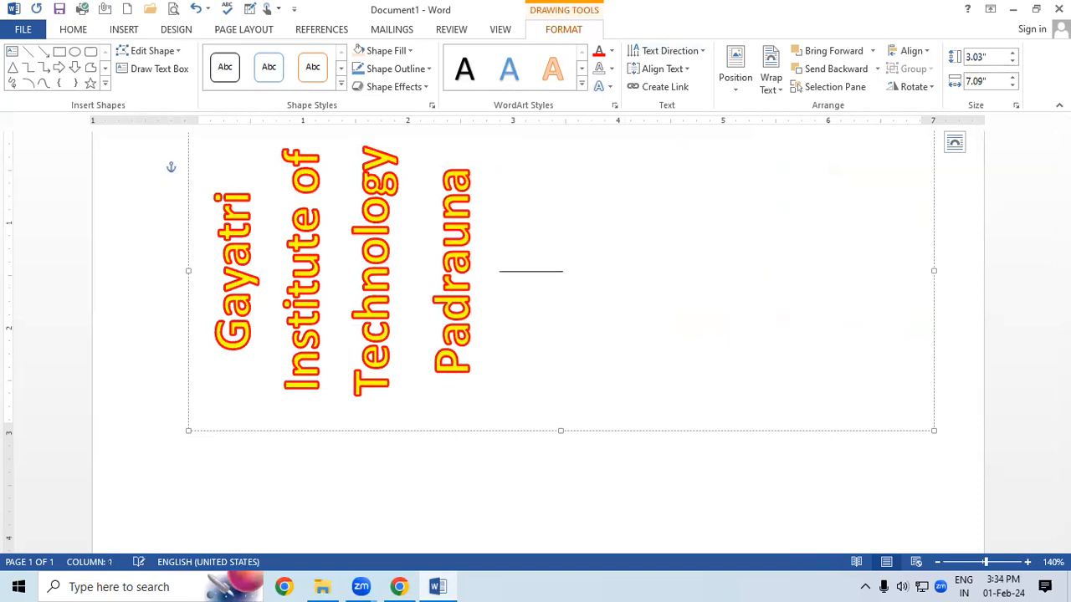
type("Kus")
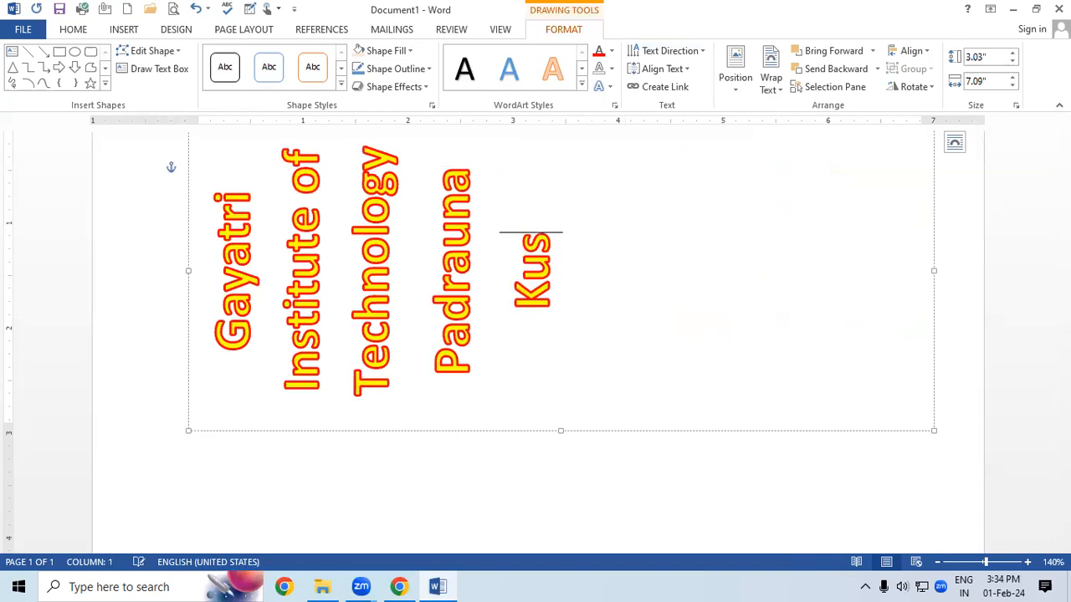
type("hinagar")
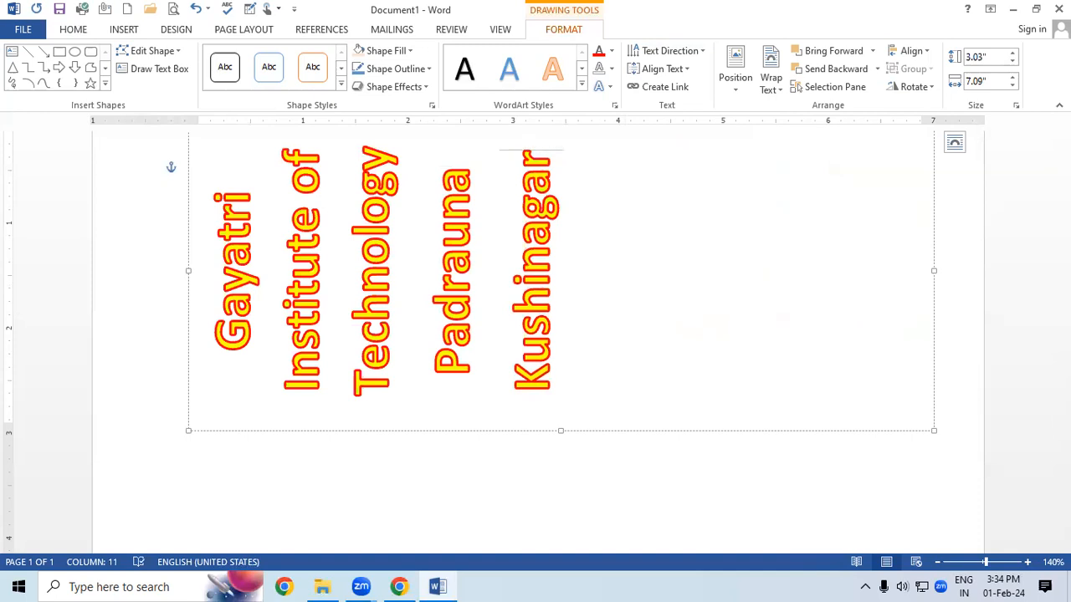
- Set the title text to horizontal, and reorient it to read upward using the Text Direction options
left_click(679, 52)
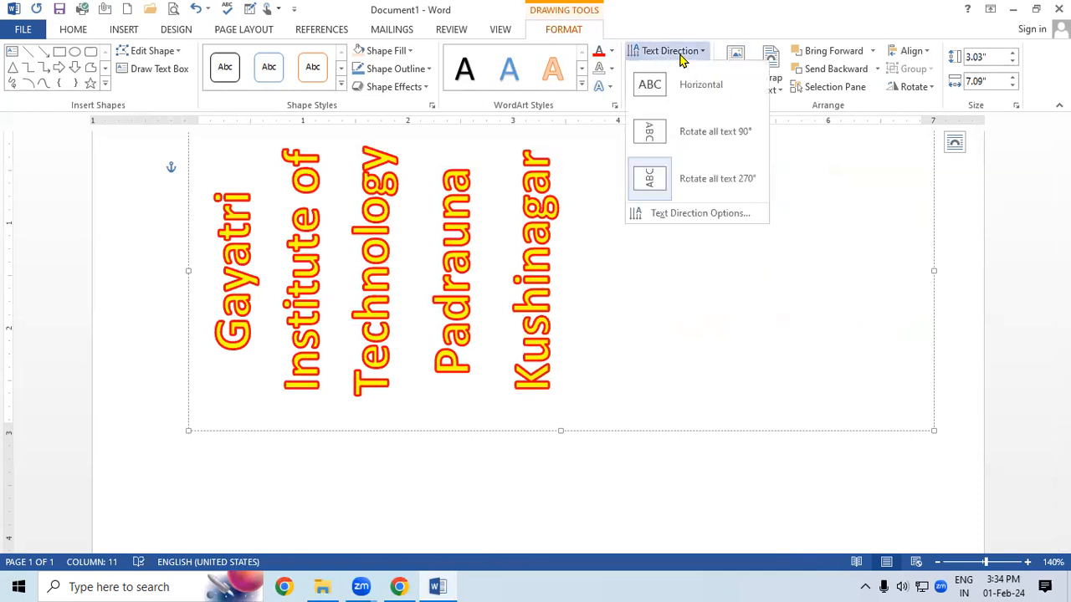
left_click(692, 87)
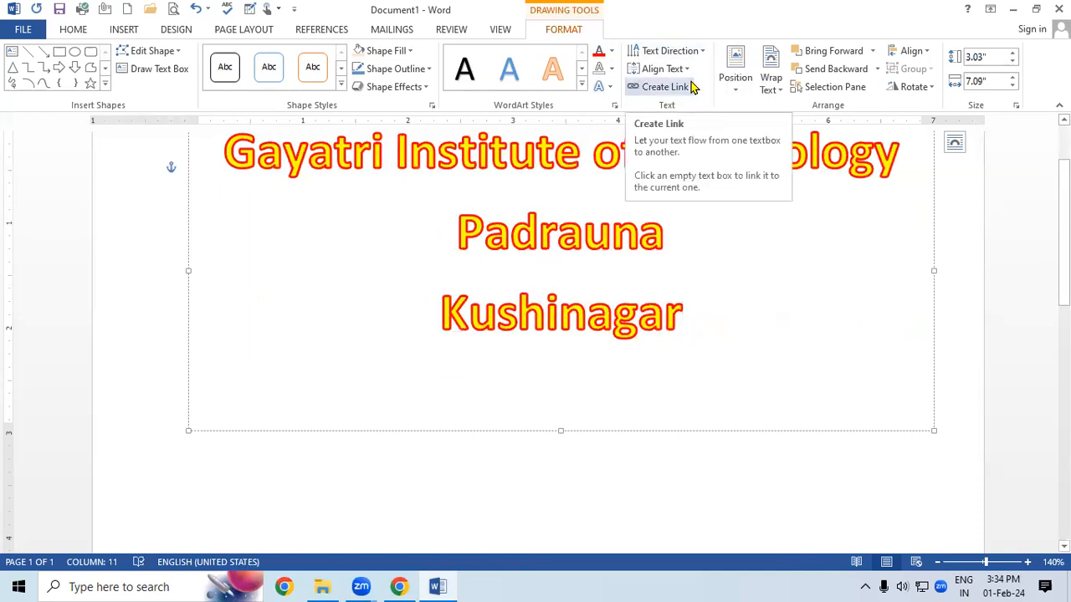
left_click(691, 56)
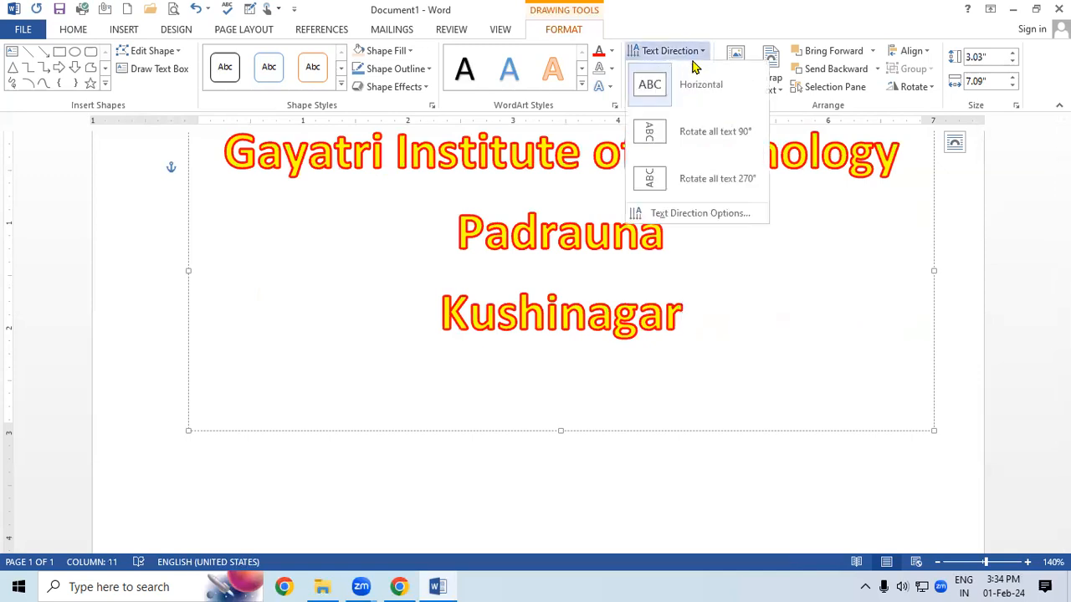
left_click(690, 215)
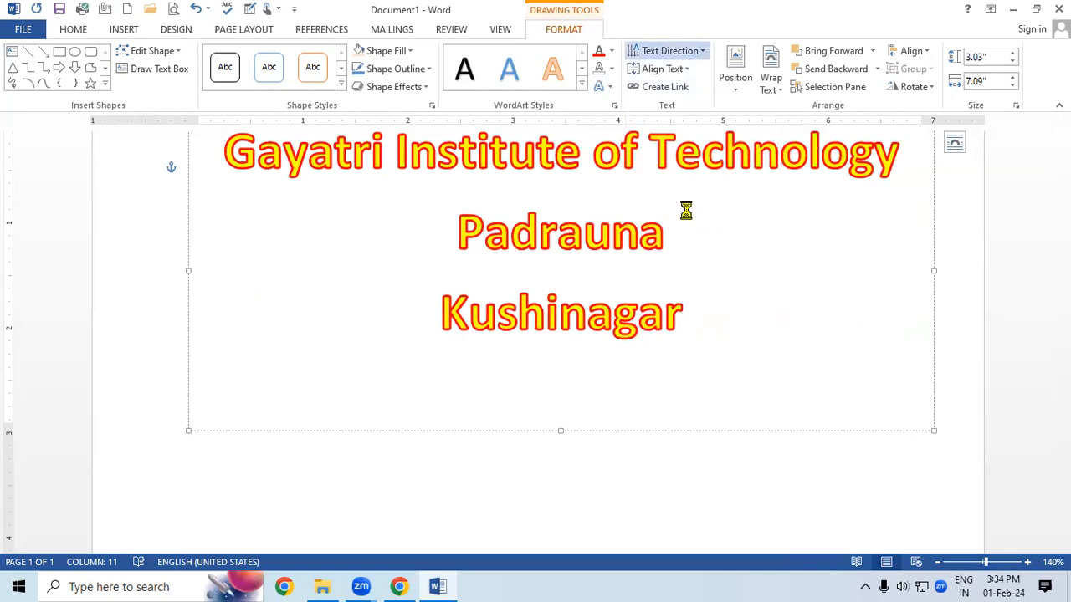
left_click_drag(544, 186, 844, 77)
left_click(811, 159)
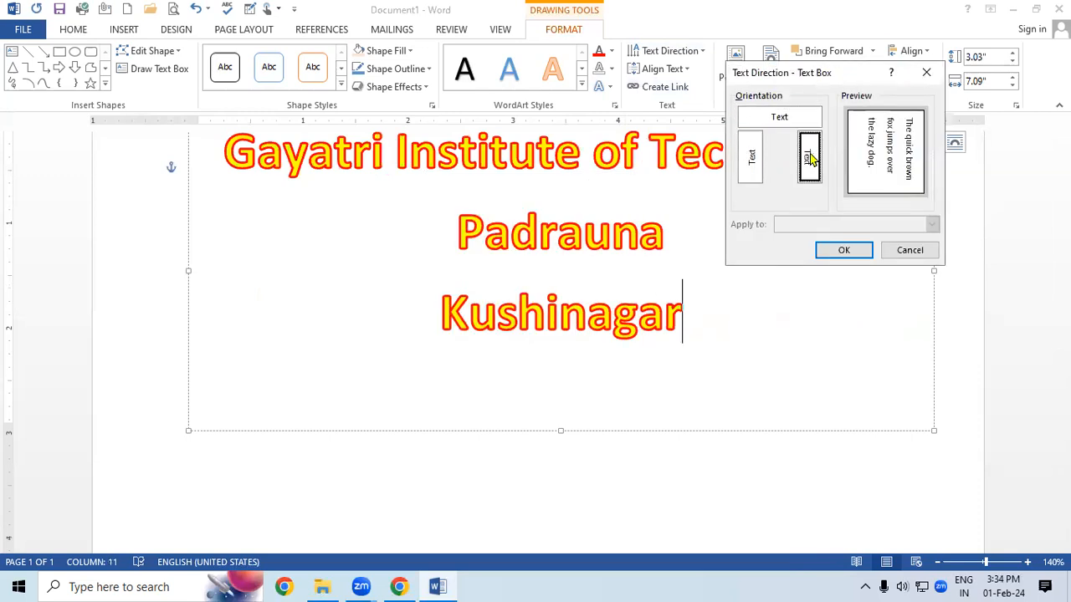
left_click(751, 156)
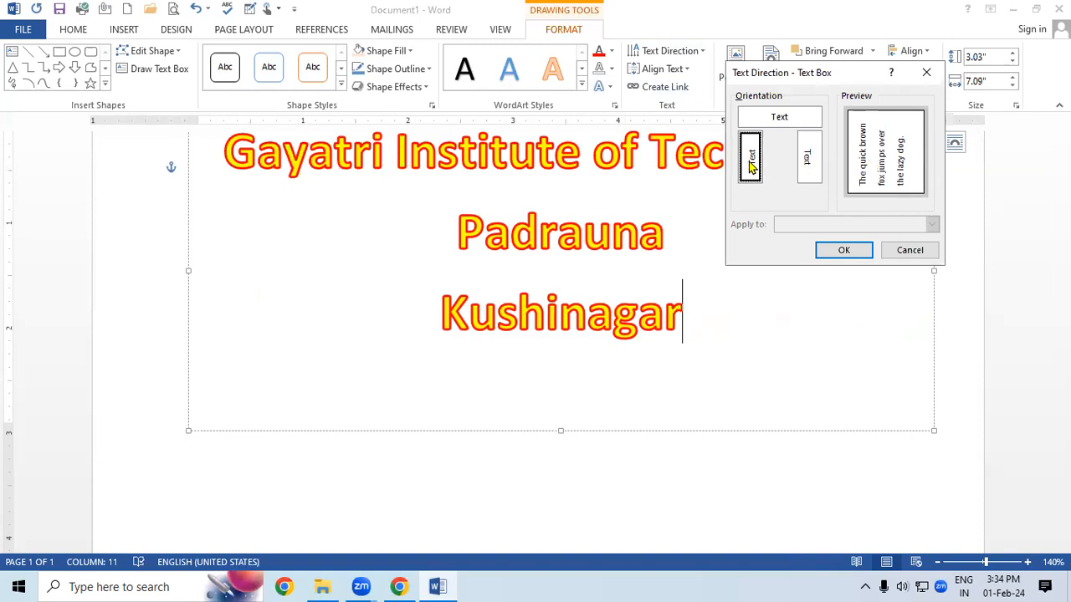
left_click(843, 250)
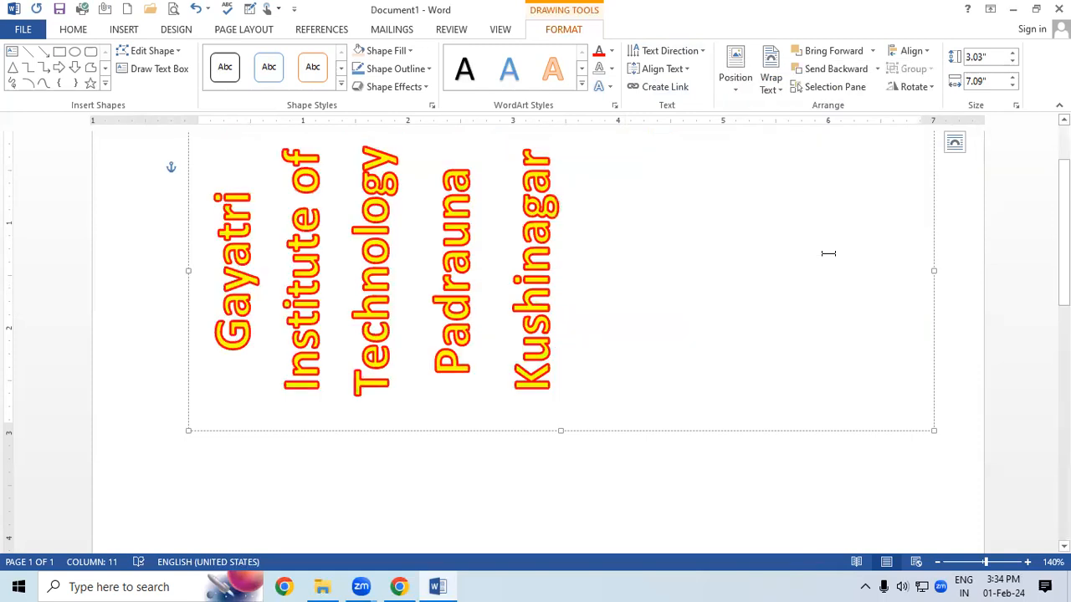
- Change the title text's orientation to read downward using the Text Direction options
left_click(691, 52)
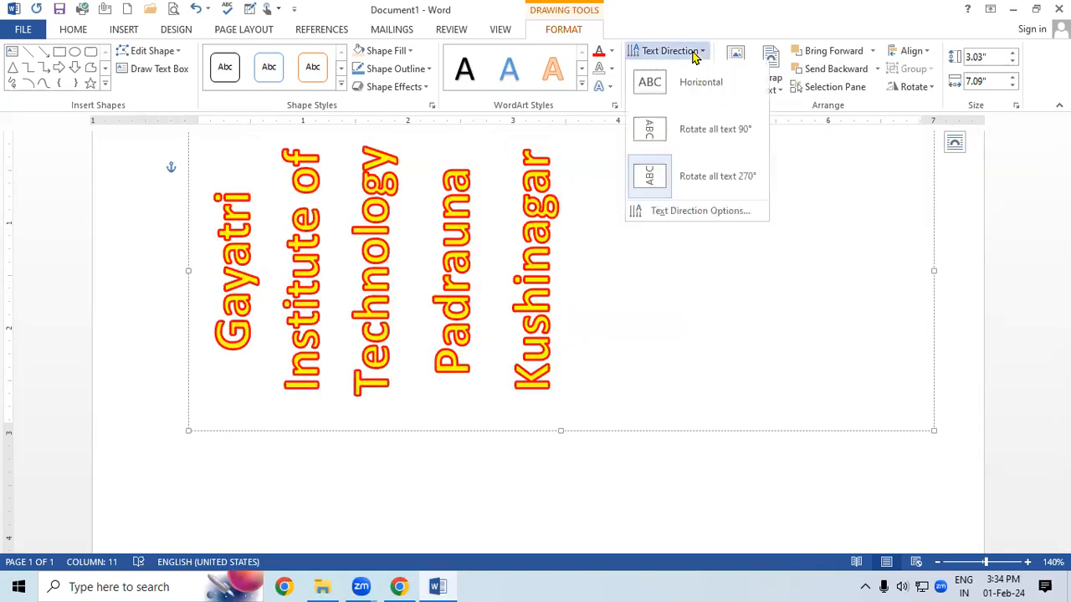
left_click(695, 211)
left_click(808, 163)
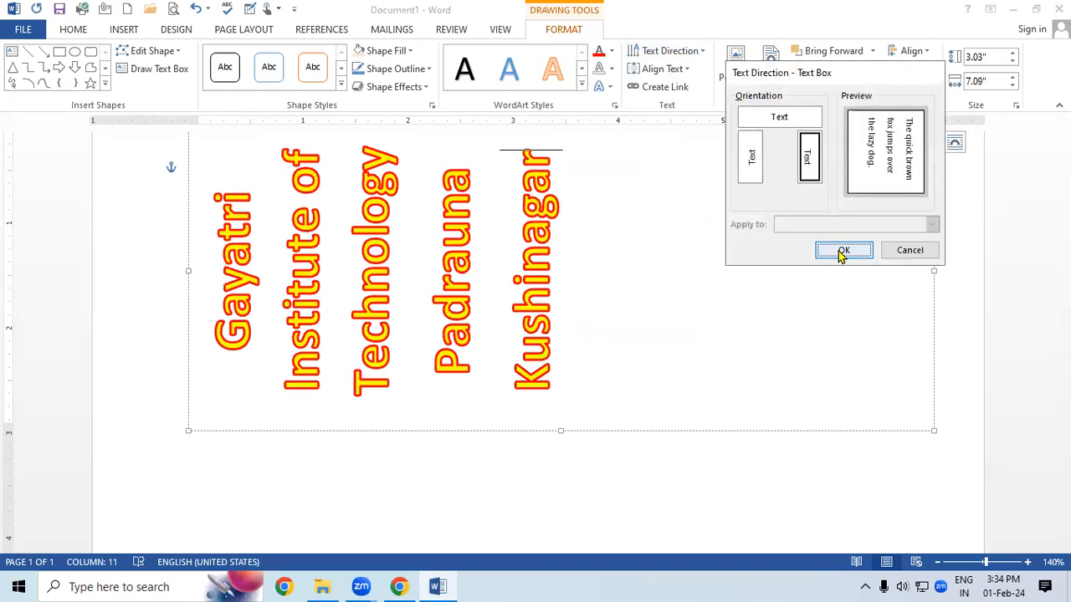
left_click(842, 248)
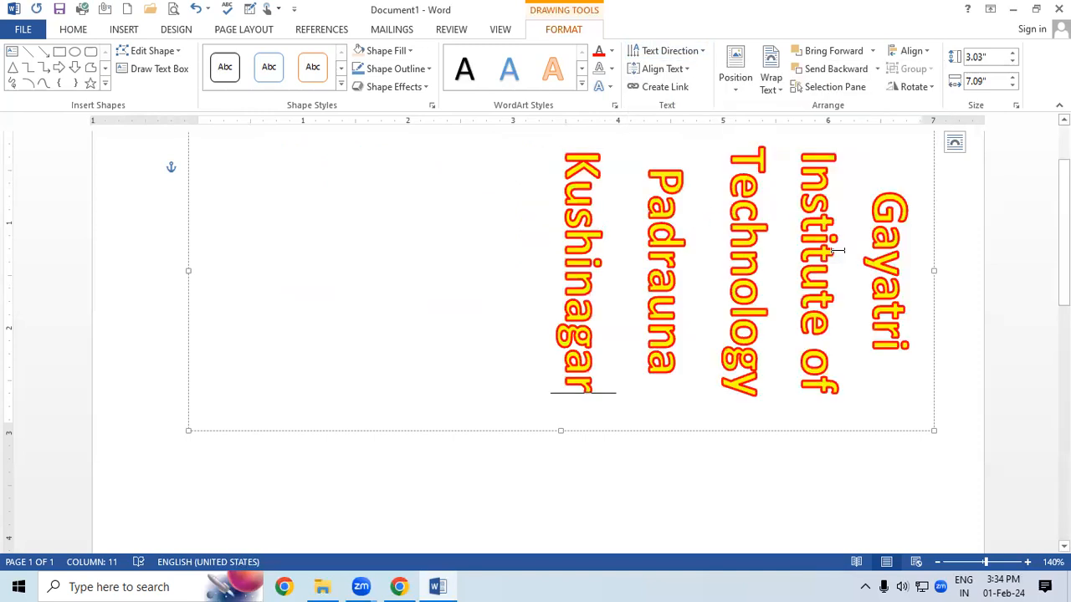
- Return the title text to horizontal and shrink its box in both width and height
left_click(693, 52)
left_click(682, 85)
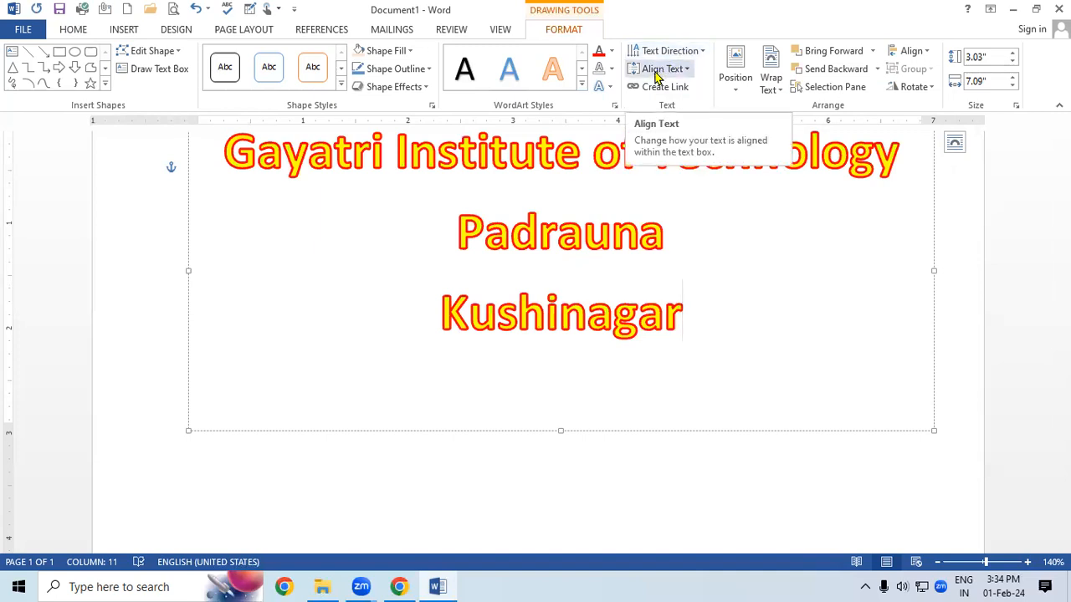
left_click_drag(933, 430, 681, 276)
left_click(470, 321)
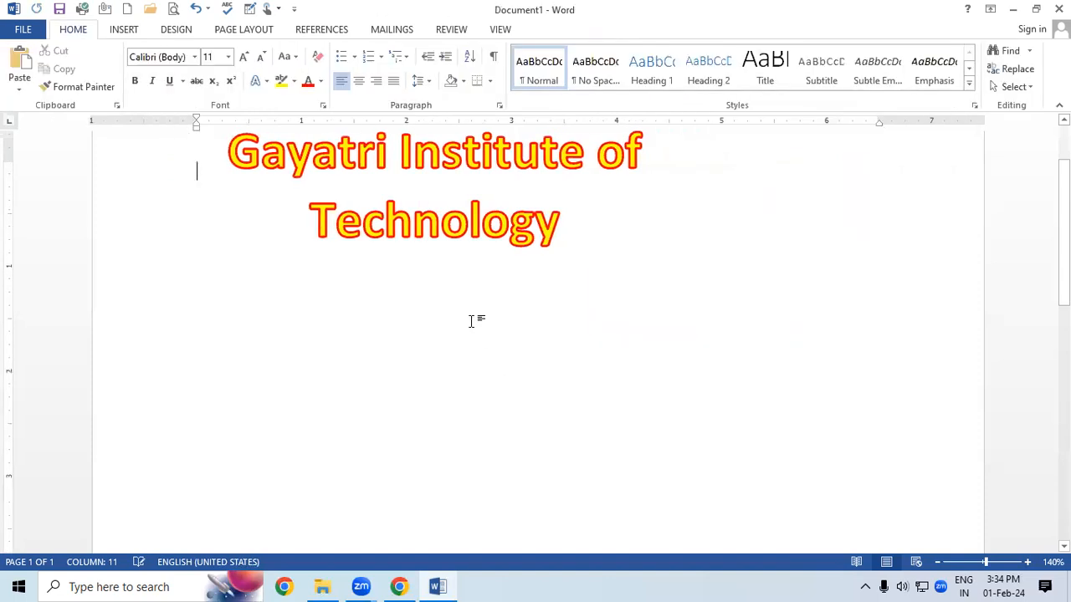
- Draw a rectangle about 5.43" wide and 1.96" high below the title
left_click(117, 31)
left_click(215, 71)
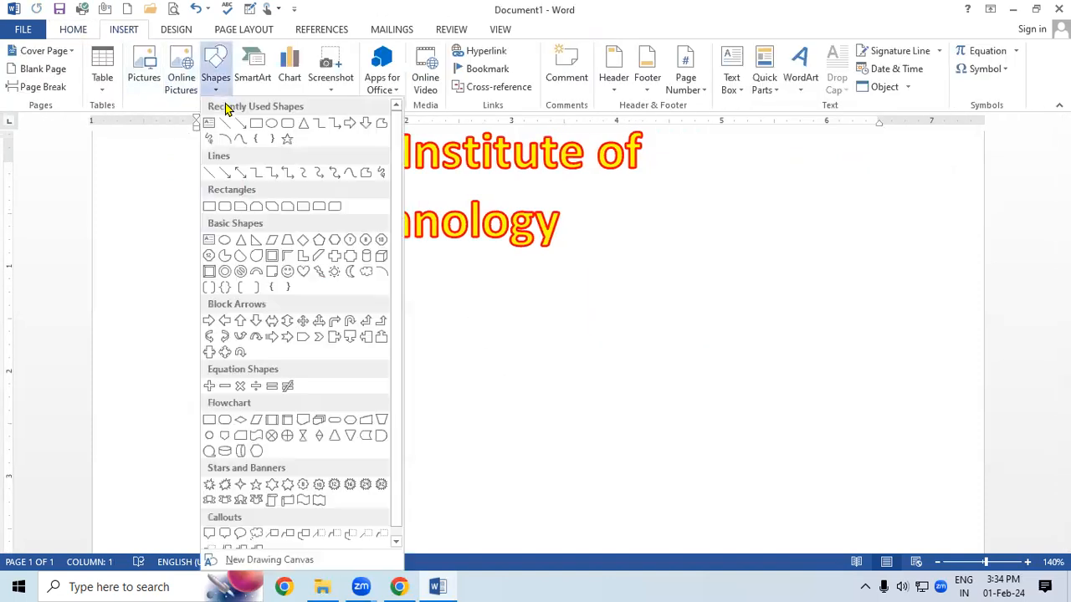
left_click(254, 125)
mouse_move(233, 301)
left_mouse_down()
mouse_move(503, 465)
mouse_move(755, 493)
mouse_move(784, 339)
mouse_move(808, 335)
left_mouse_up()
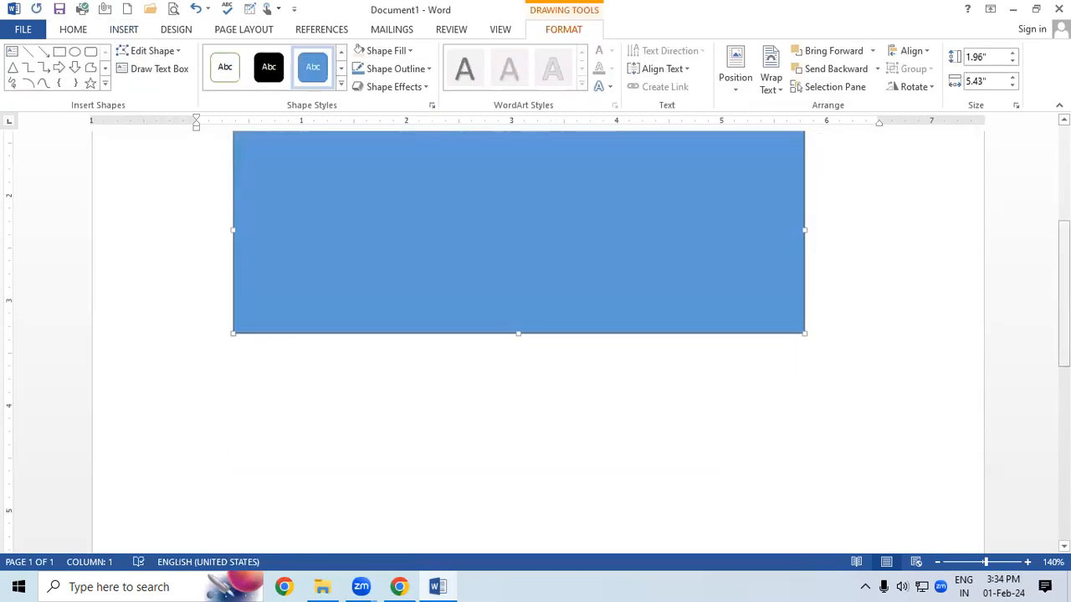
scroll(518, 334, "up", 2)
scroll(506, 309, "down", 1)
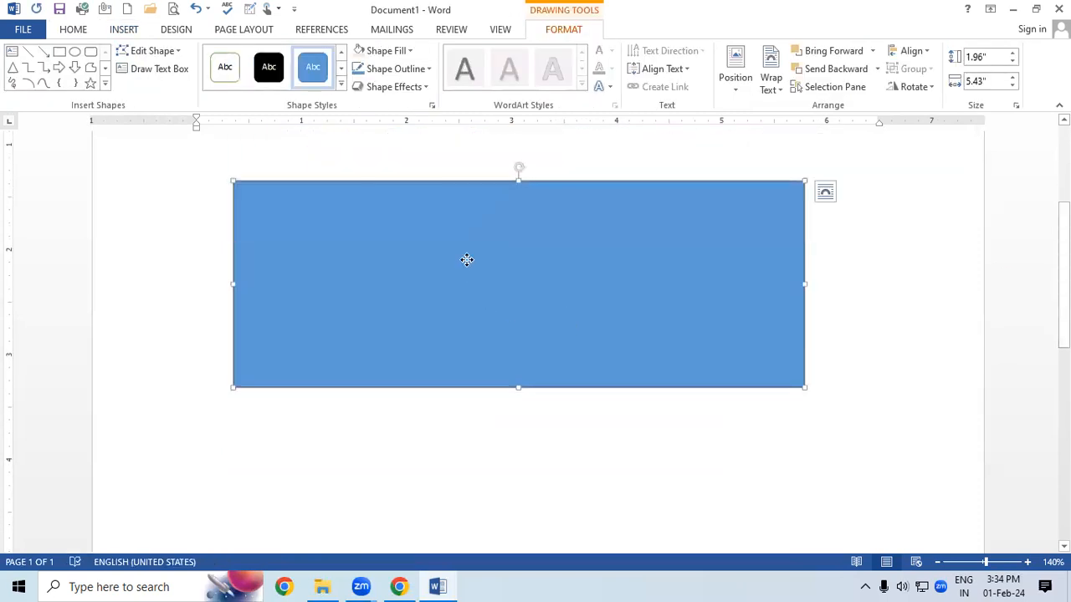
- Add the text "Ujkitu76ktu6ktu6ktu" inside the rectangle
right_click(509, 306)
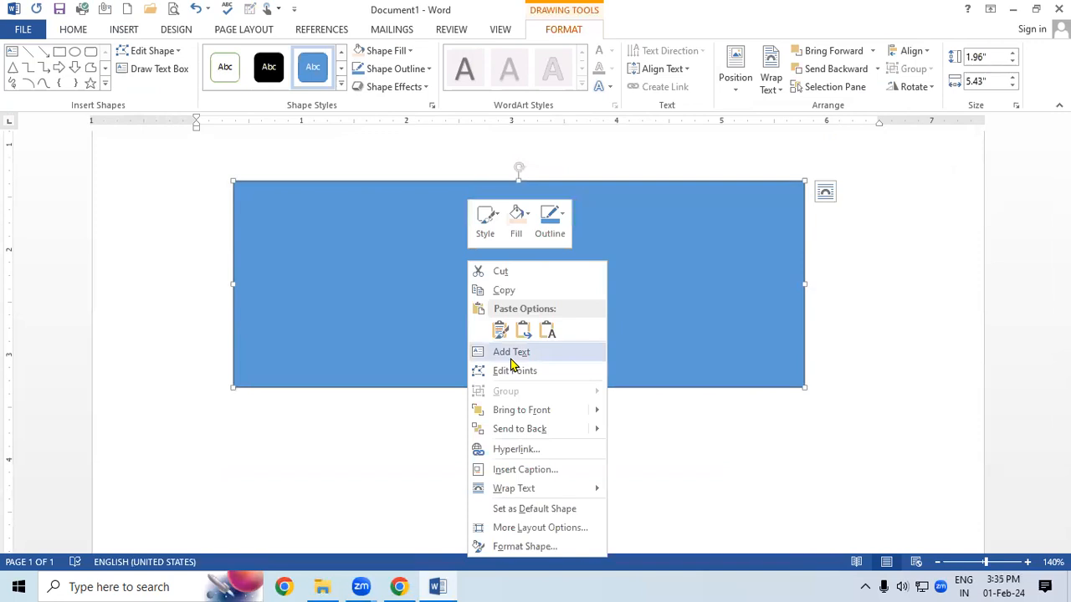
left_click(511, 356)
type("Ujkitu76ktu6ktu6ktu")
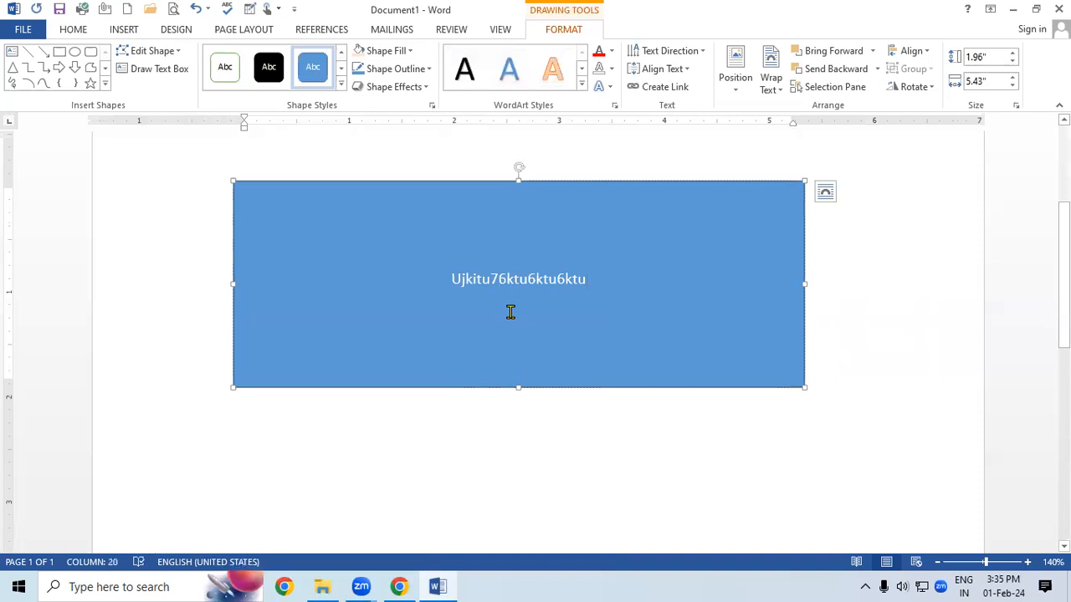
- Try left, centre and right alignment on the rectangle's text, ending with it centred
left_click(444, 180)
left_click(83, 30)
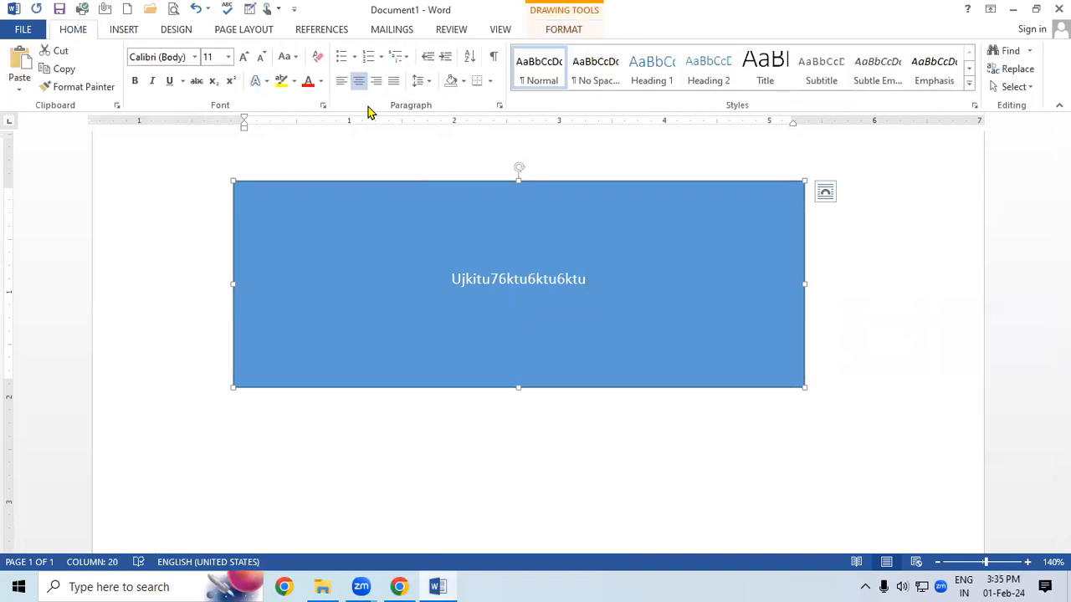
left_click(341, 81)
left_click(359, 81)
left_click(377, 81)
left_click(359, 81)
left_click(341, 81)
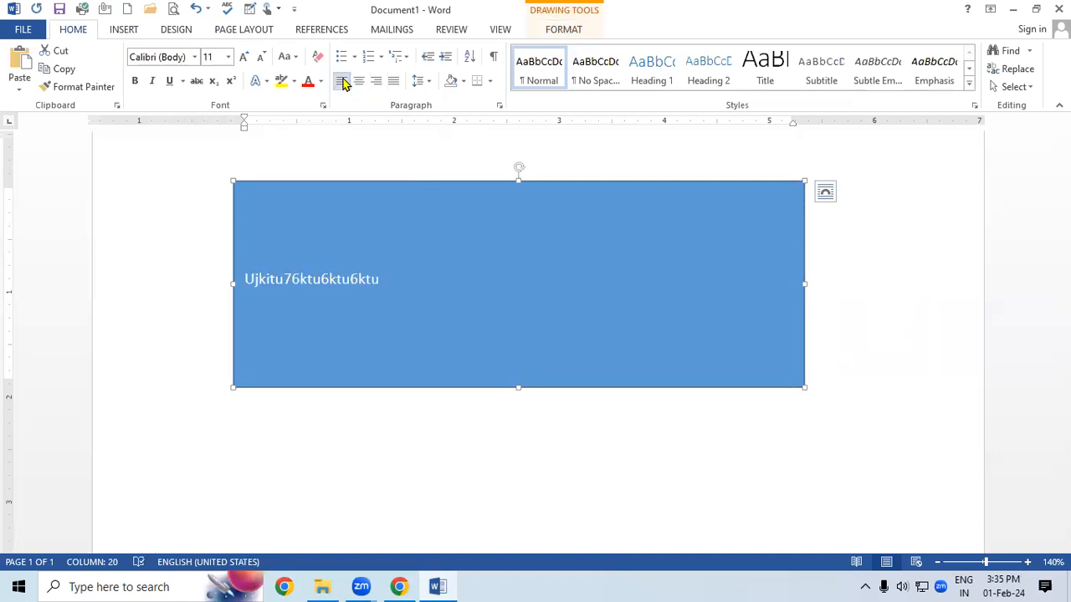
left_click(360, 87)
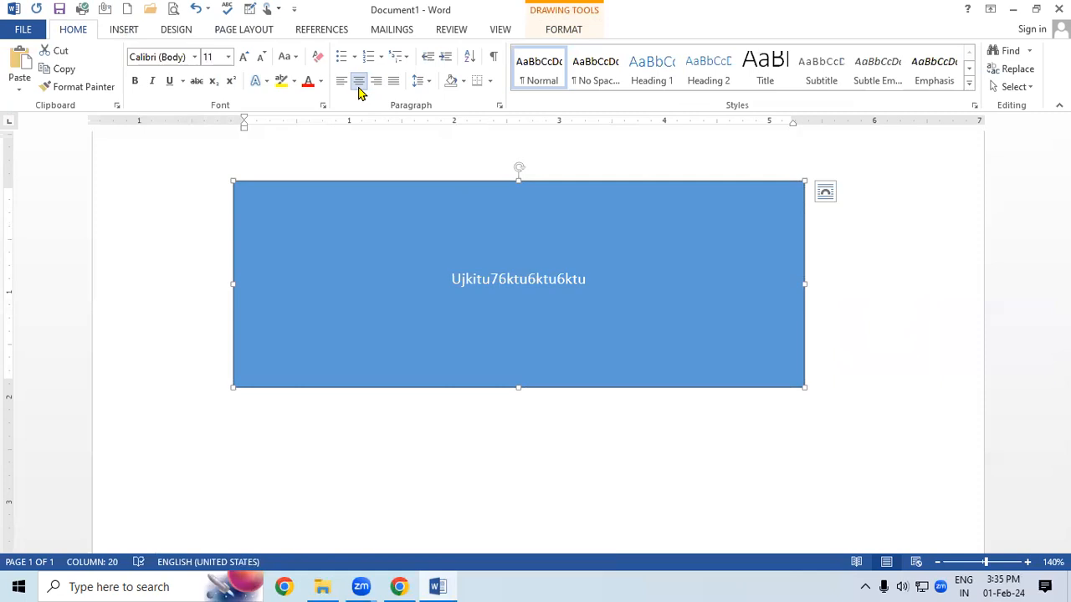
- Increase the font size of the rectangle's text to 20
left_click(242, 59)
left_click(242, 59)
left_click(242, 58)
left_click(242, 59)
left_click(242, 59)
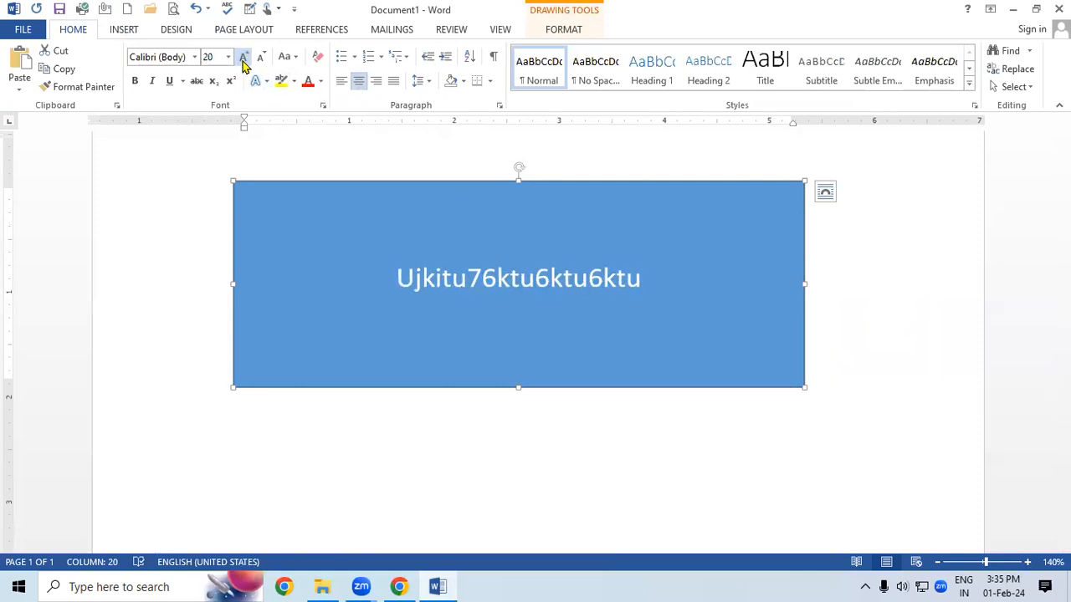
- View the vertical text alignment options for the rectangle and delete the rectangle
left_click(554, 34)
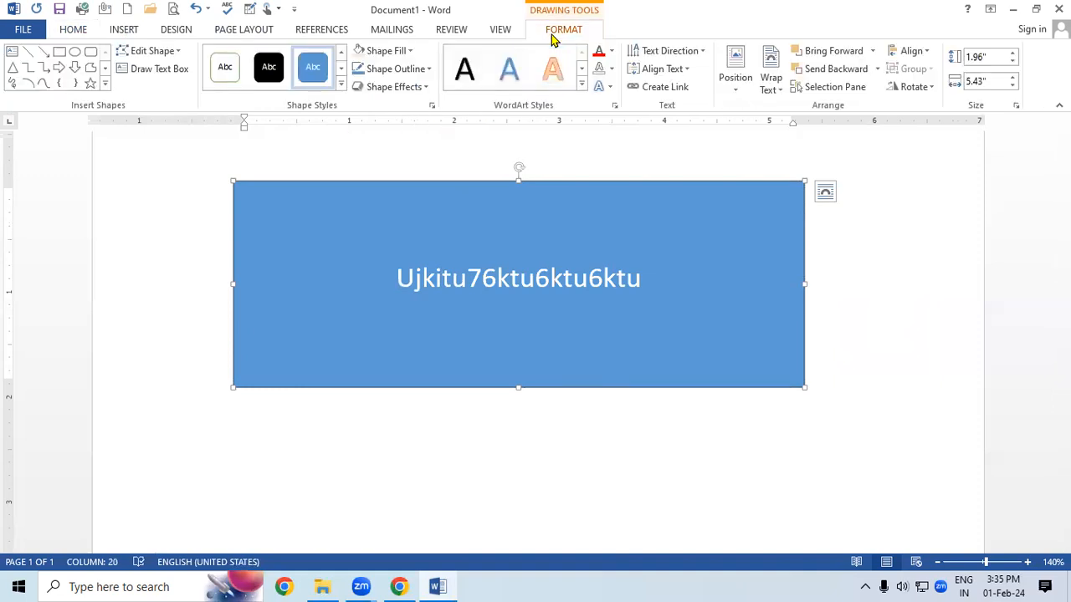
left_click(683, 71)
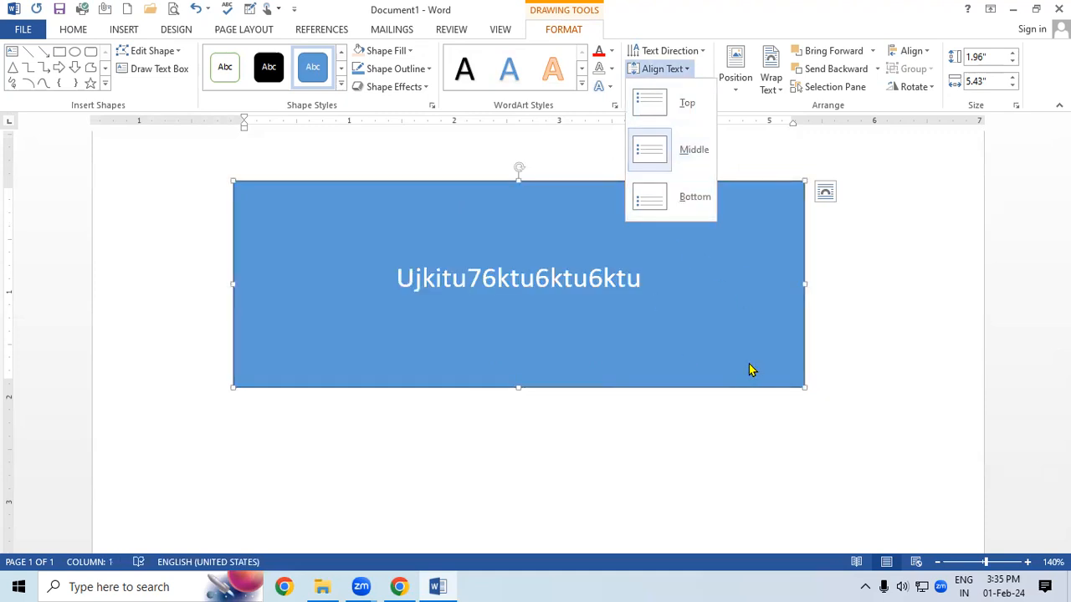
left_click(687, 391)
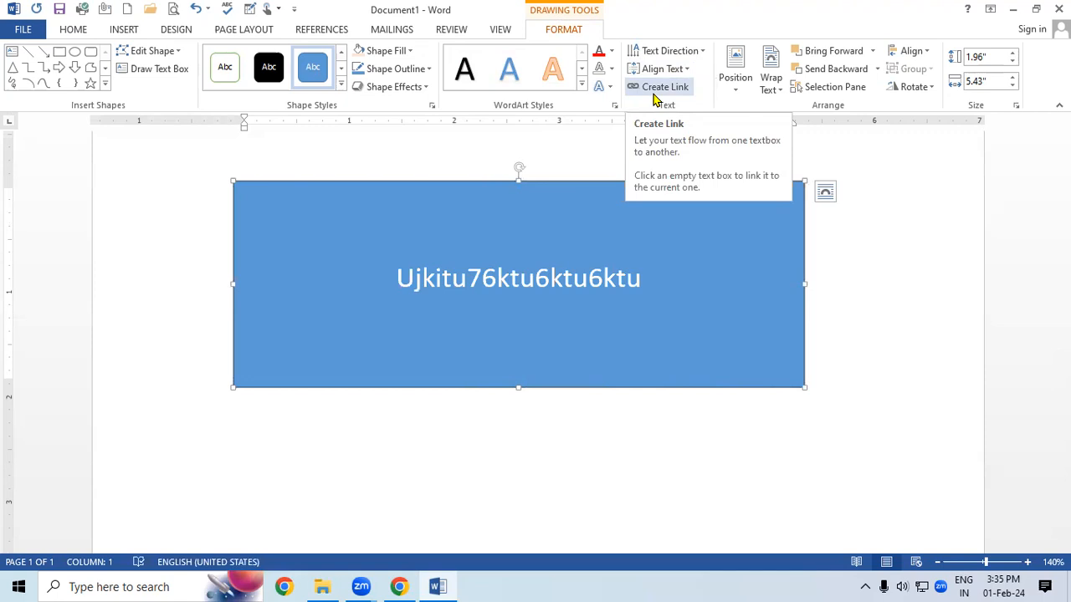
key("Delete")
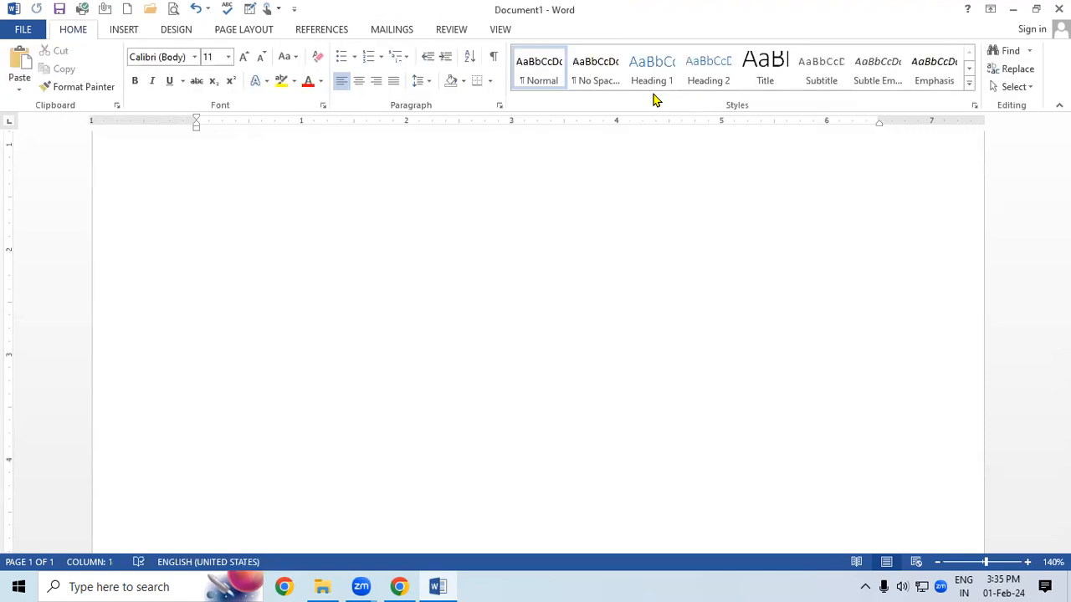
- Draw a rectangle about 1.39" wide and 1.4" high near the page's left margin and move it slightly up and left
left_click(109, 32)
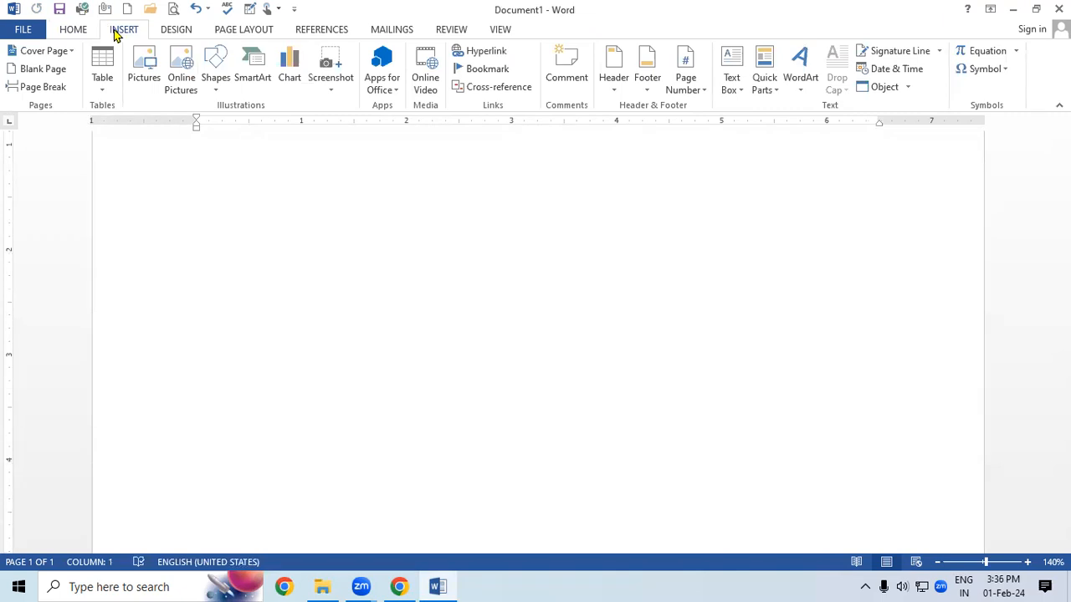
left_click(215, 71)
left_click(256, 123)
mouse_move(232, 287)
left_mouse_down()
mouse_move(322, 390)
mouse_move(379, 433)
left_mouse_up()
left_click_drag(300, 373, 283, 337)
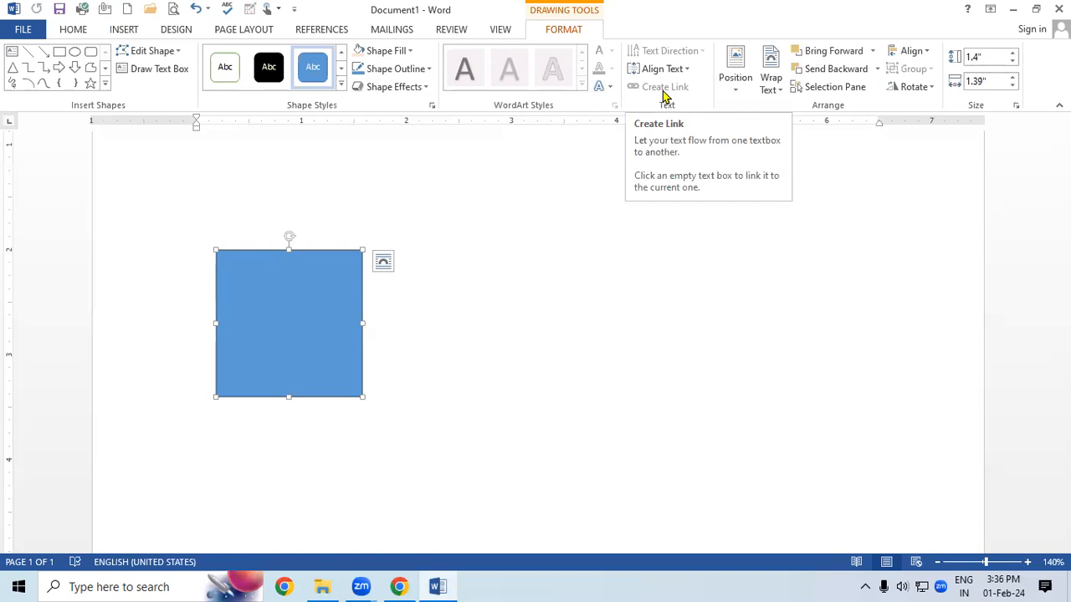
- Fill the small rectangle with long filler text starting "Yjhytjnry5jnyrh" and extend the shape downward to fit all the text
right_click(320, 318)
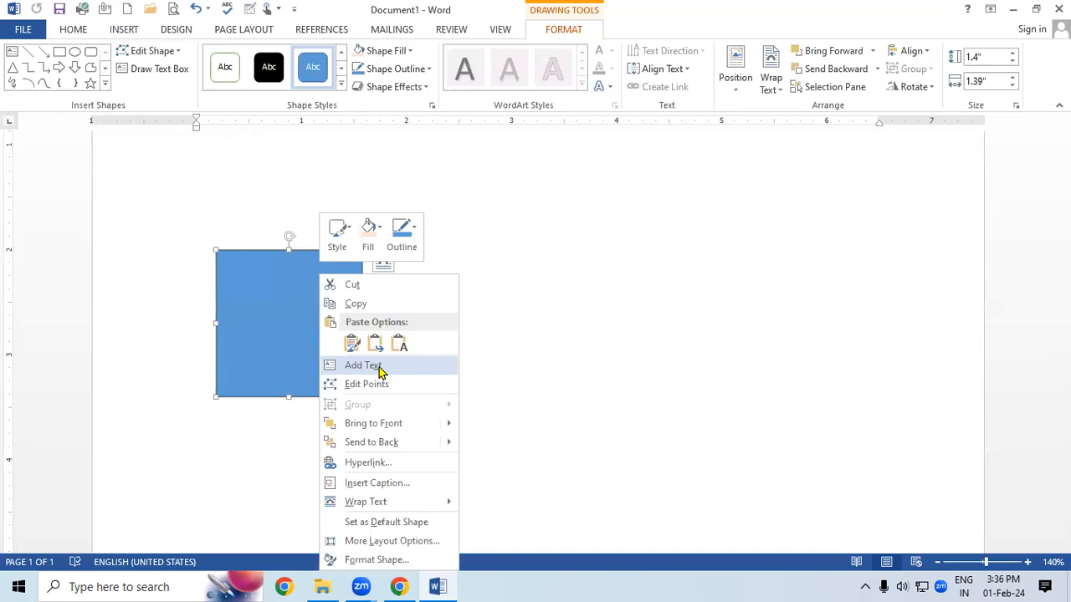
left_click(377, 371)
type("Yjhytjnry5jnyrh")
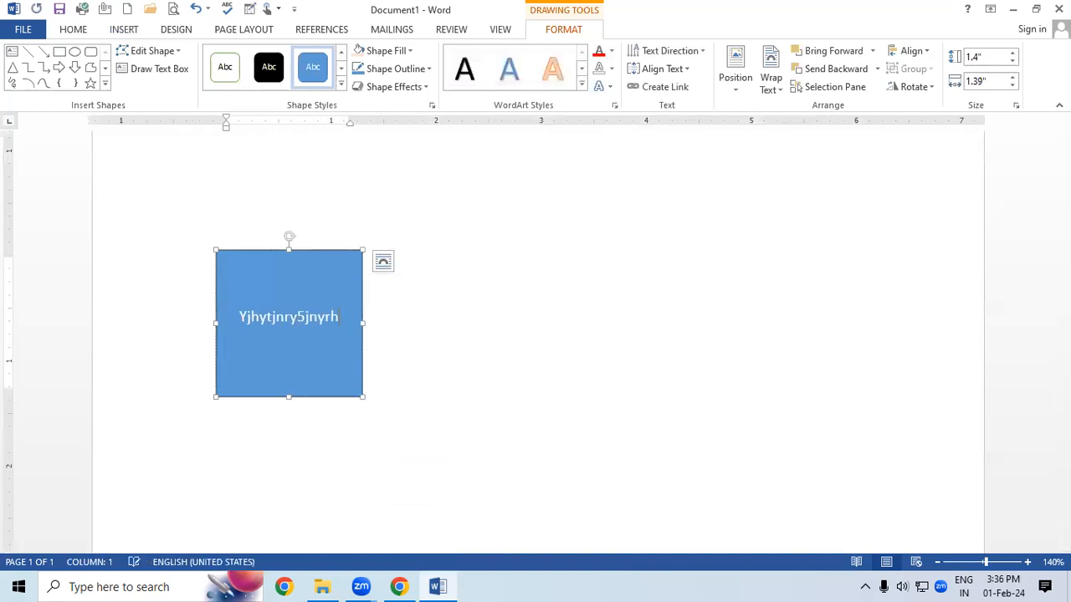
type("ntmrtyumtyjryhmnsrysjkhktukjtyjkryfhjntikthjnrtyiyriujdstjghjrtuirtdhbrtijehtijryjnrtsnjhfdkfhm")
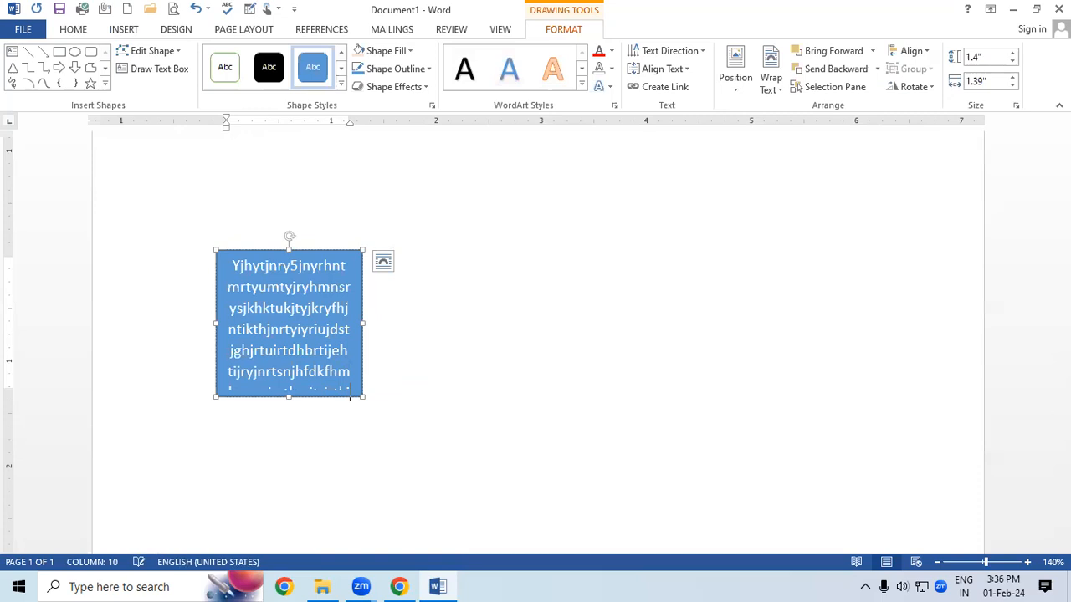
left_click_drag(289, 397, 287, 501)
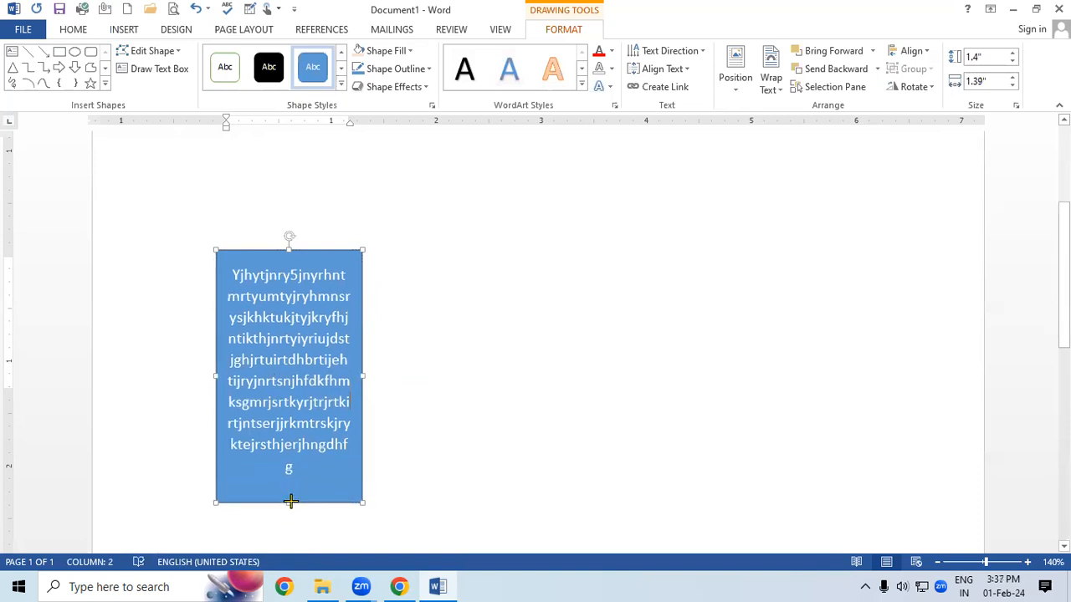
- Shorten the rectangle to about 1.45" high and delete all of its filler text
left_click_drag(290, 501, 282, 403)
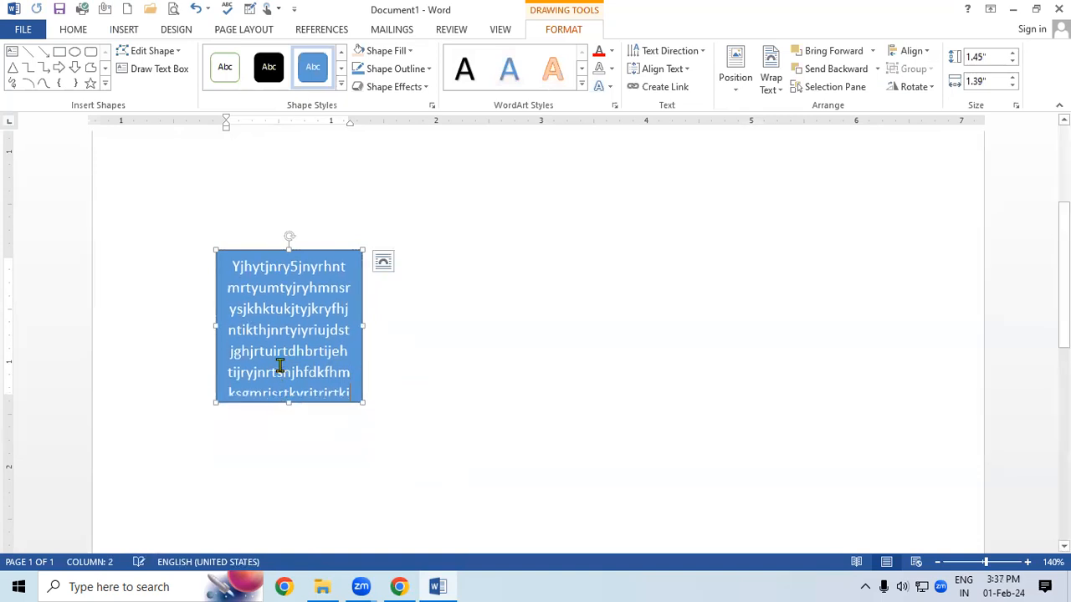
key("ctrl+a")
key("BackSpace")
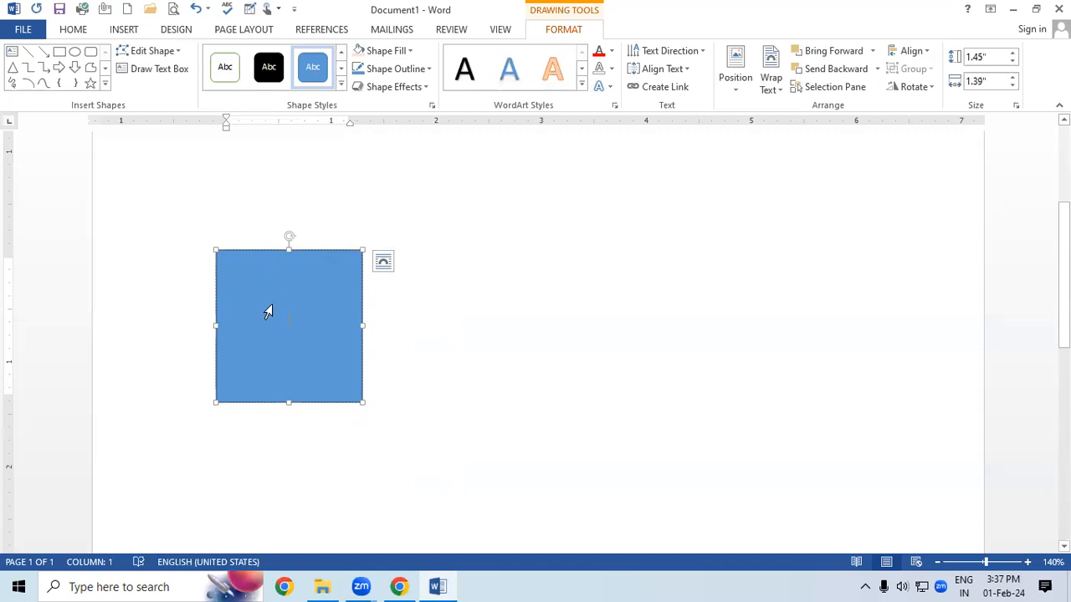
- Draw a rounded rectangle about 1.46" wide and 1.72" high beside the square and move it farther right
left_click(74, 51)
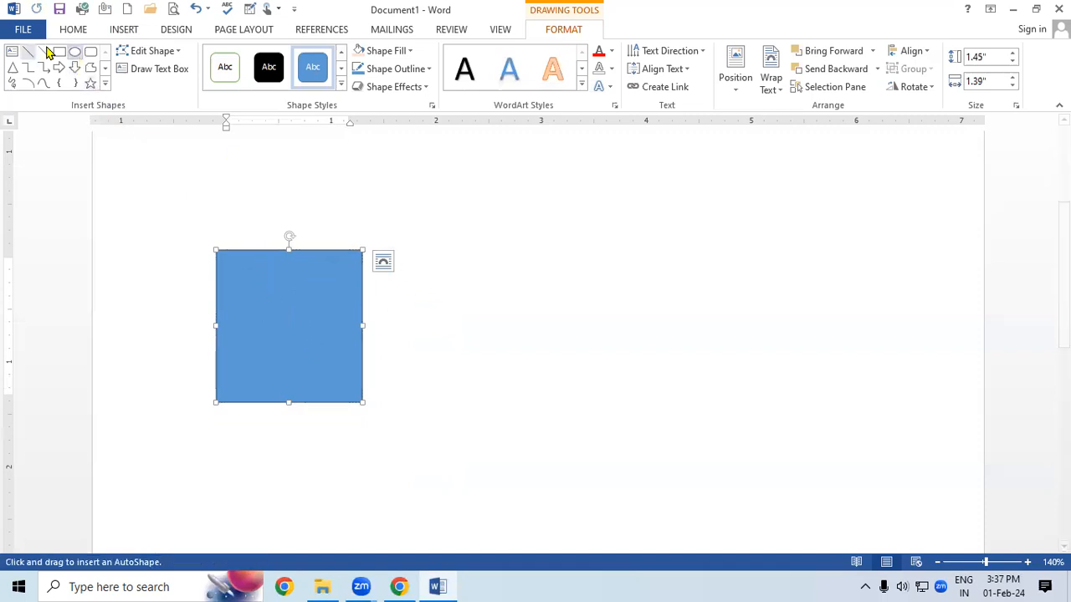
left_click(91, 52)
left_click_drag(417, 232, 572, 412)
left_click_drag(527, 342, 649, 353)
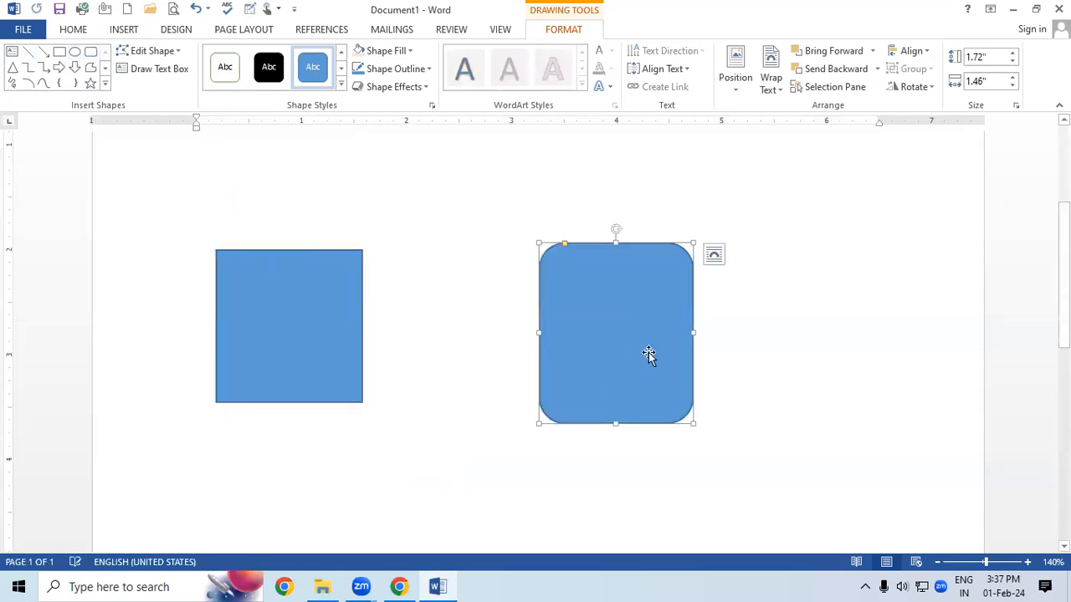
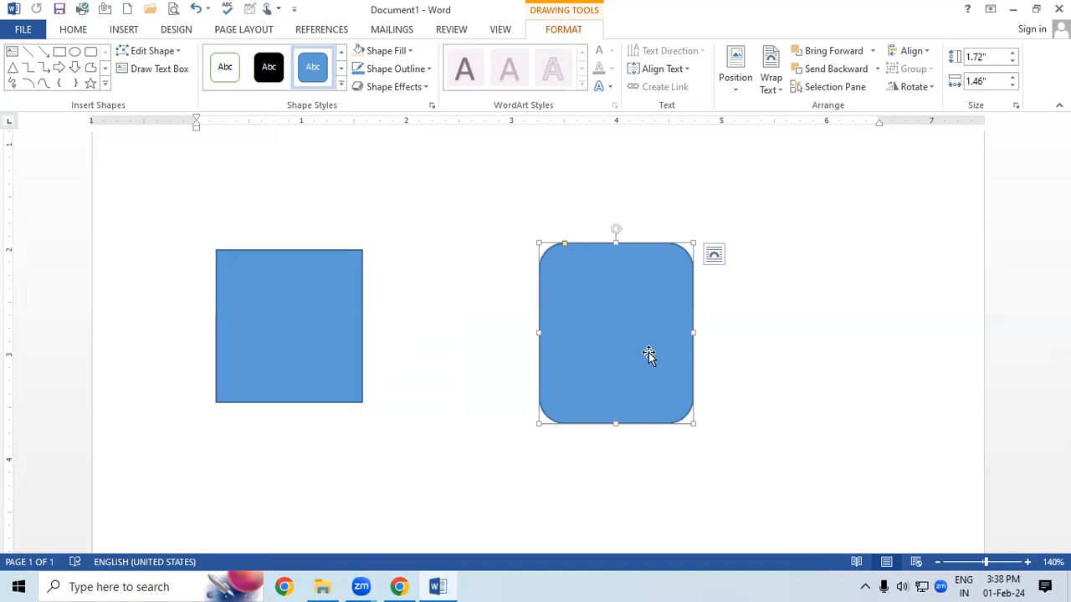
- Enable text entry inside the rounded rectangle with Add Text
left_click(324, 325)
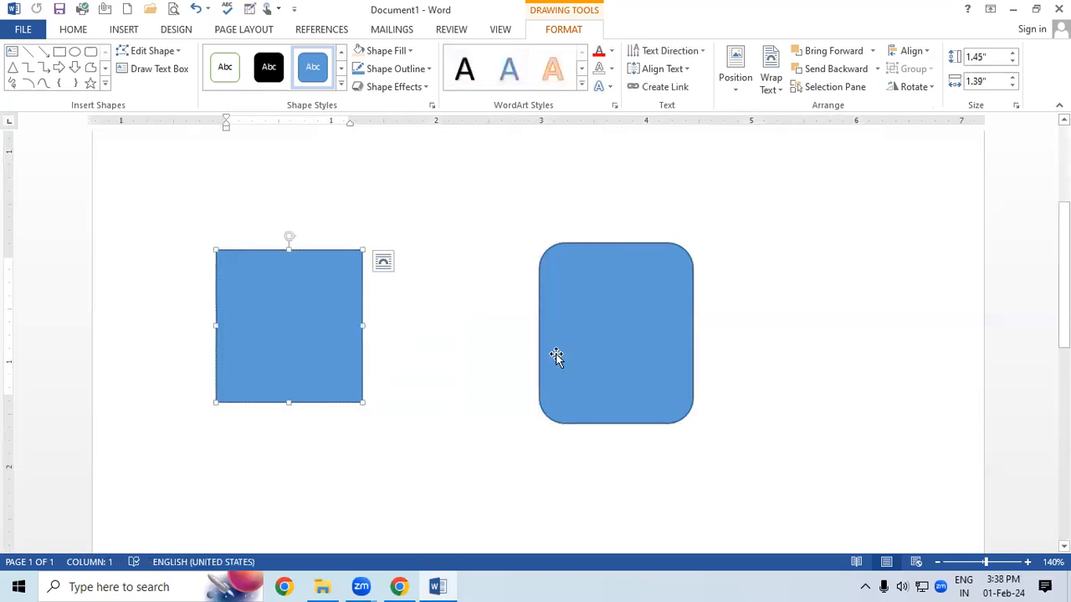
left_click(633, 341)
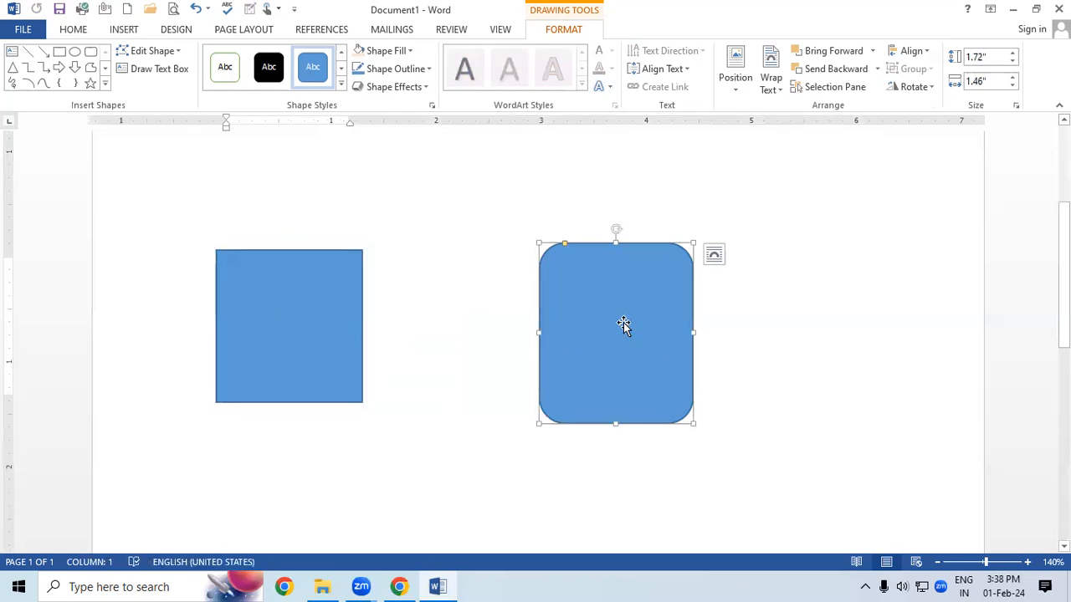
right_click(623, 324)
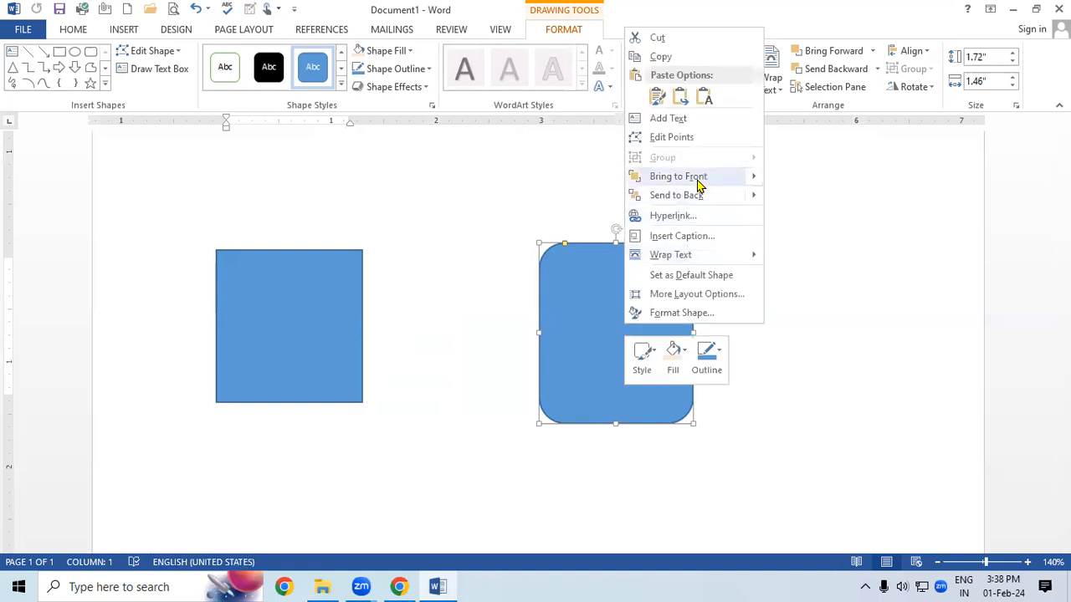
left_click(641, 126)
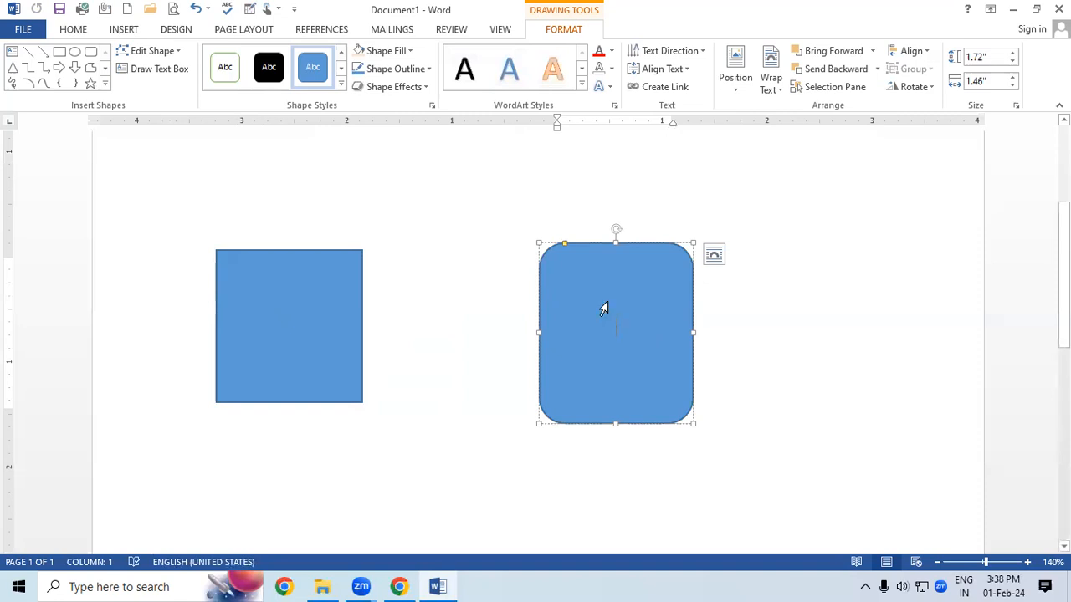
- Fill both the rounded rectangle and the square with the lightest gold theme color
left_click(407, 50)
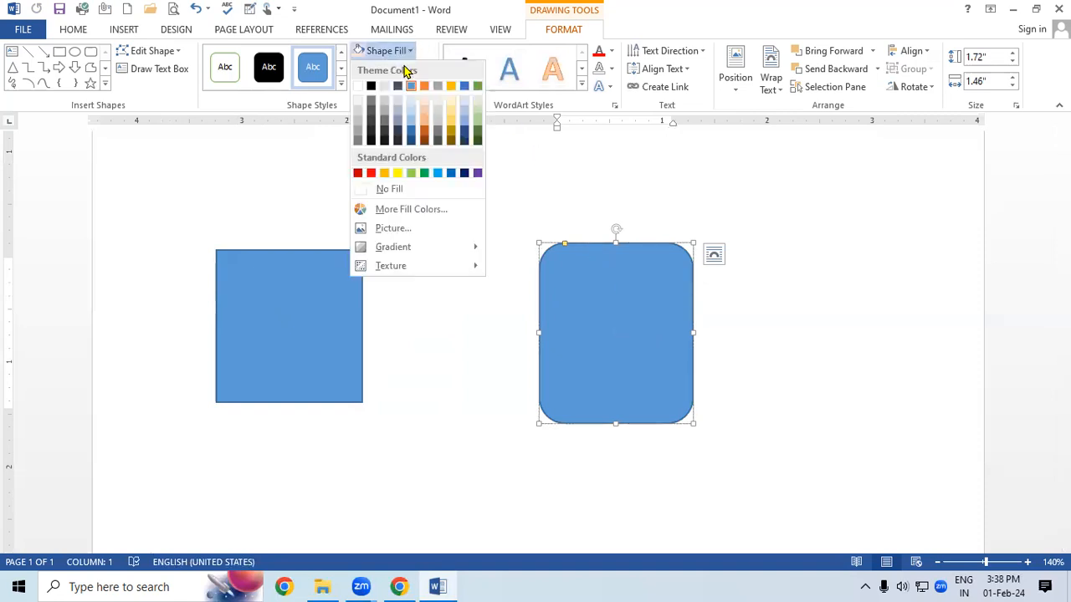
left_click(450, 100)
left_click(325, 265)
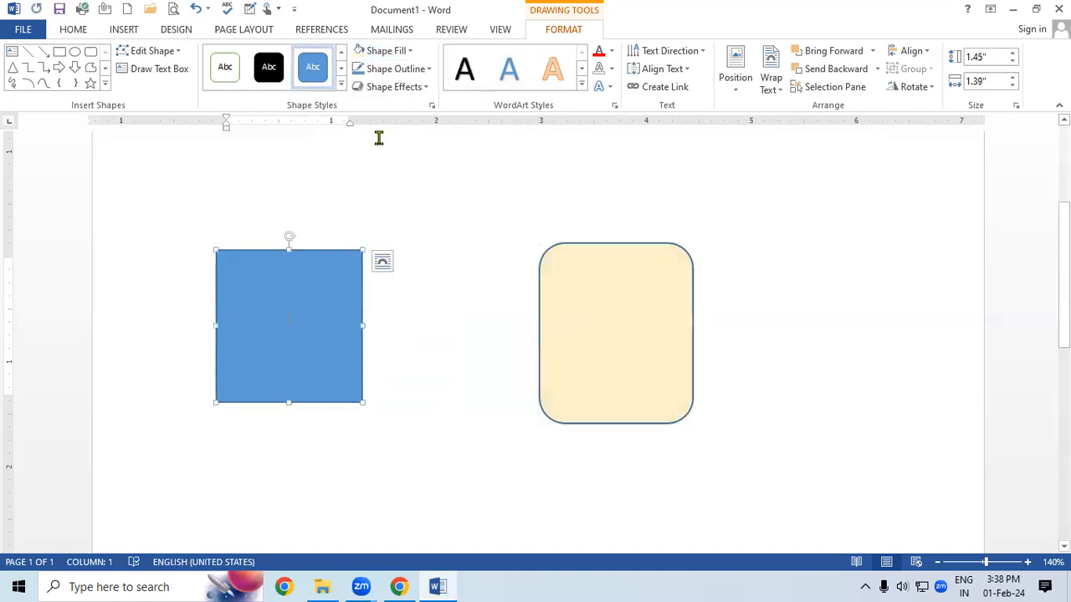
left_click(356, 51)
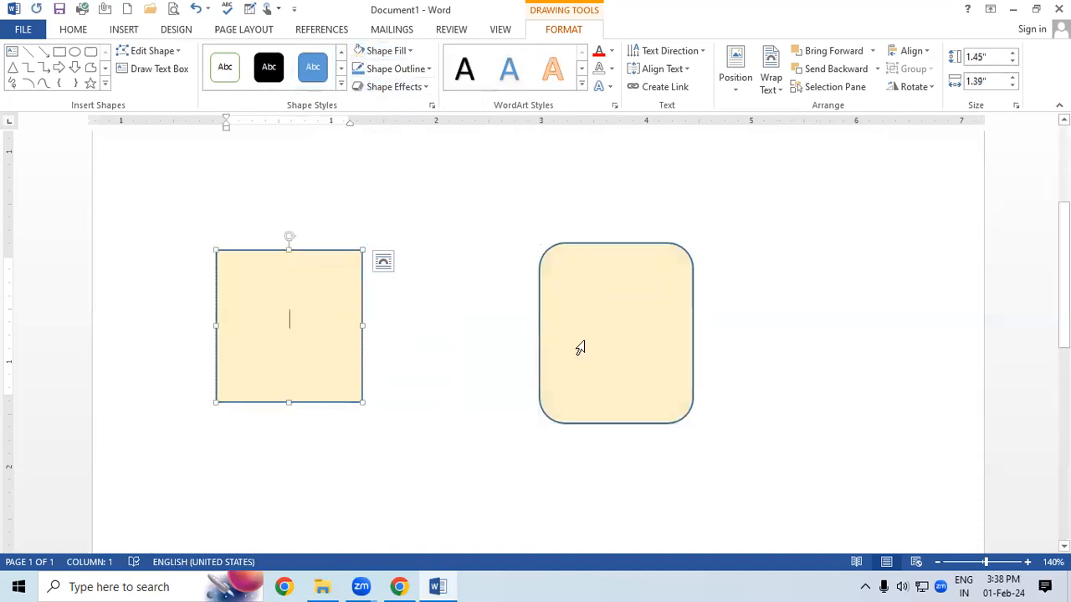
left_click(615, 327)
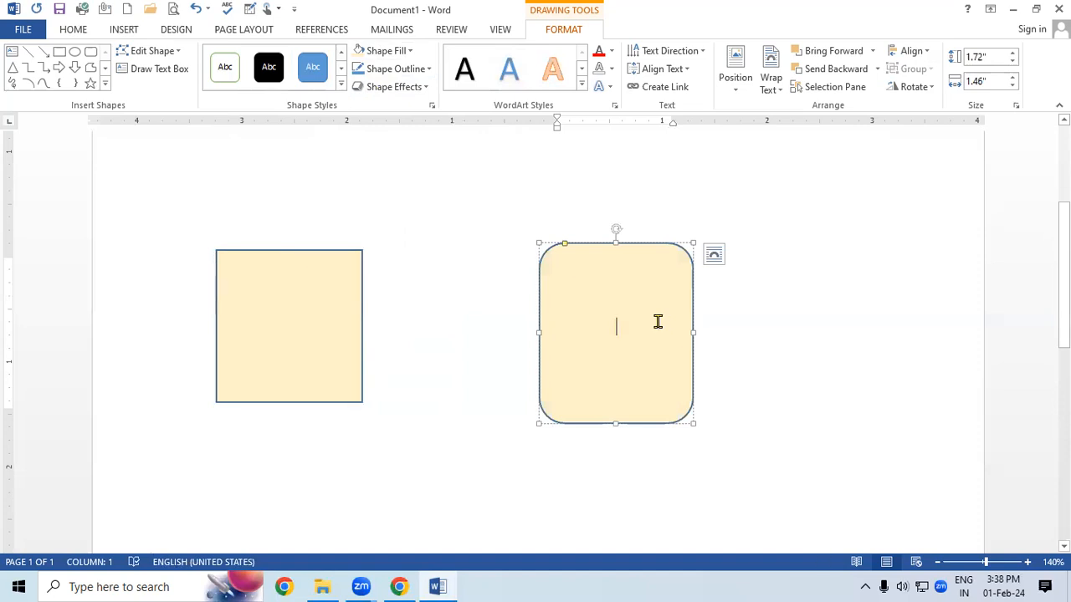
left_click(299, 319)
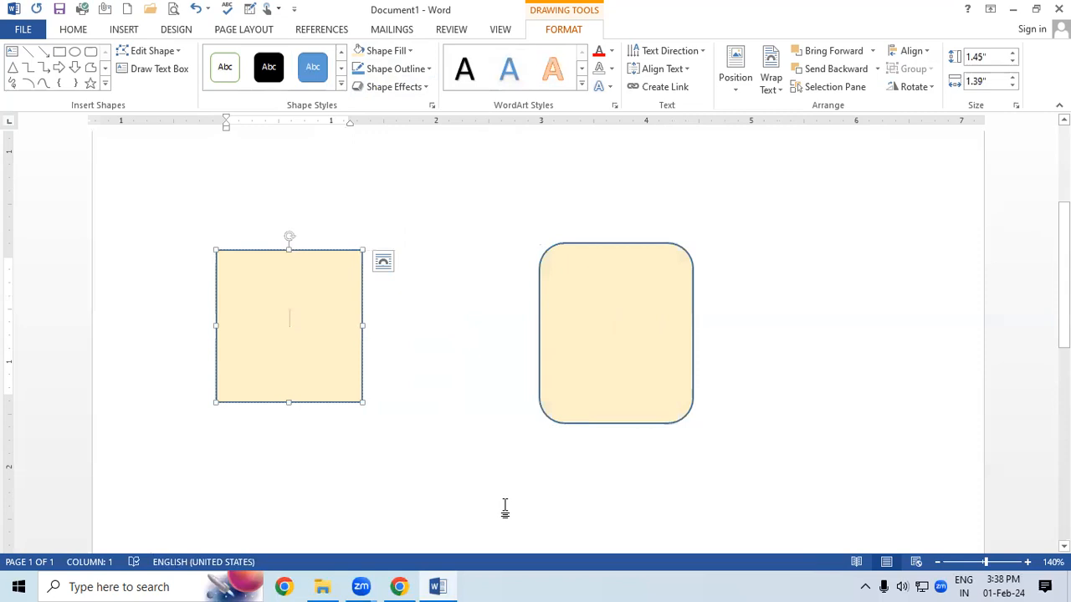
mouse_move(608, 243)
left_mouse_down()
mouse_move(569, 220)
mouse_move(335, 196)
mouse_move(287, 246)
left_mouse_up()
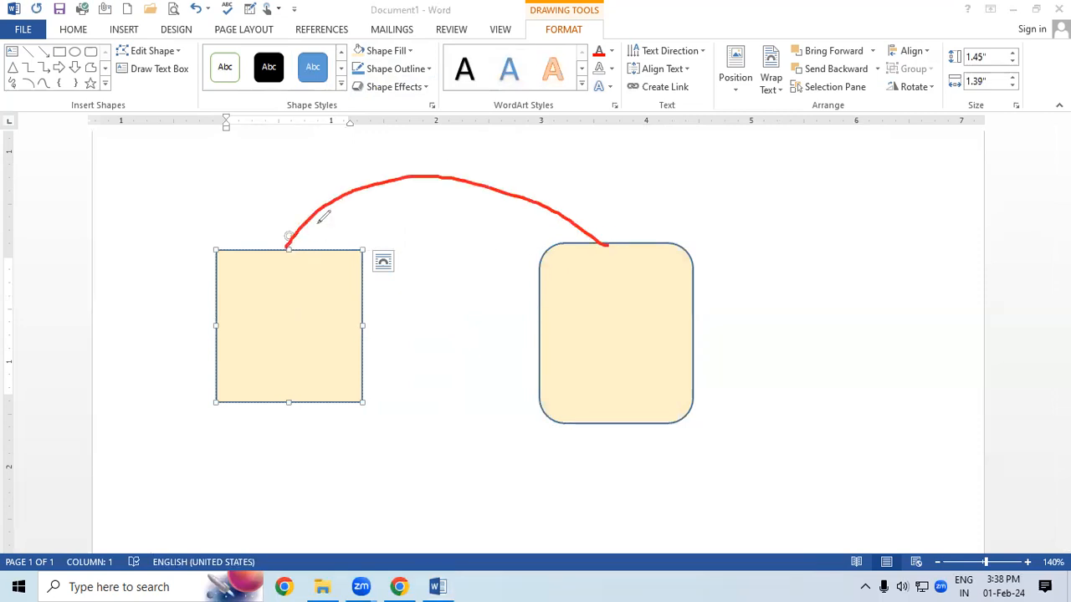
left_click_drag(270, 272, 274, 291)
left_click_drag(576, 271, 597, 291)
left_click_drag(641, 241, 657, 260)
left_click_drag(274, 353, 459, 421)
left_click_drag(507, 395, 535, 361)
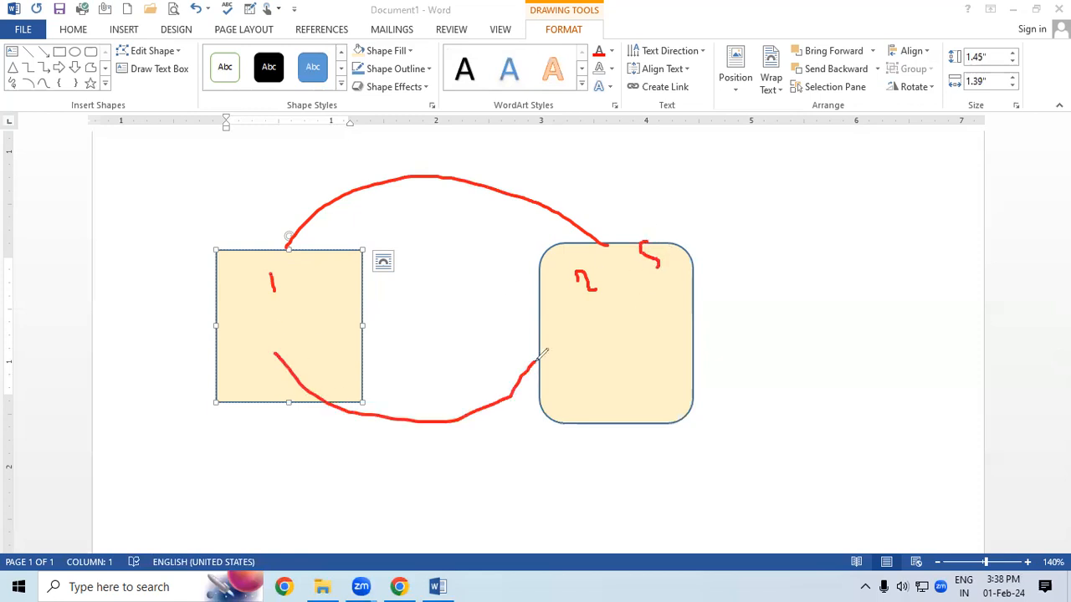
mouse_move(227, 319)
left_mouse_down()
mouse_move(233, 346)
mouse_move(241, 335)
left_mouse_up()
key("Escape")
- Create a forward text link from the square to the empty rounded rectangle
left_click(270, 334)
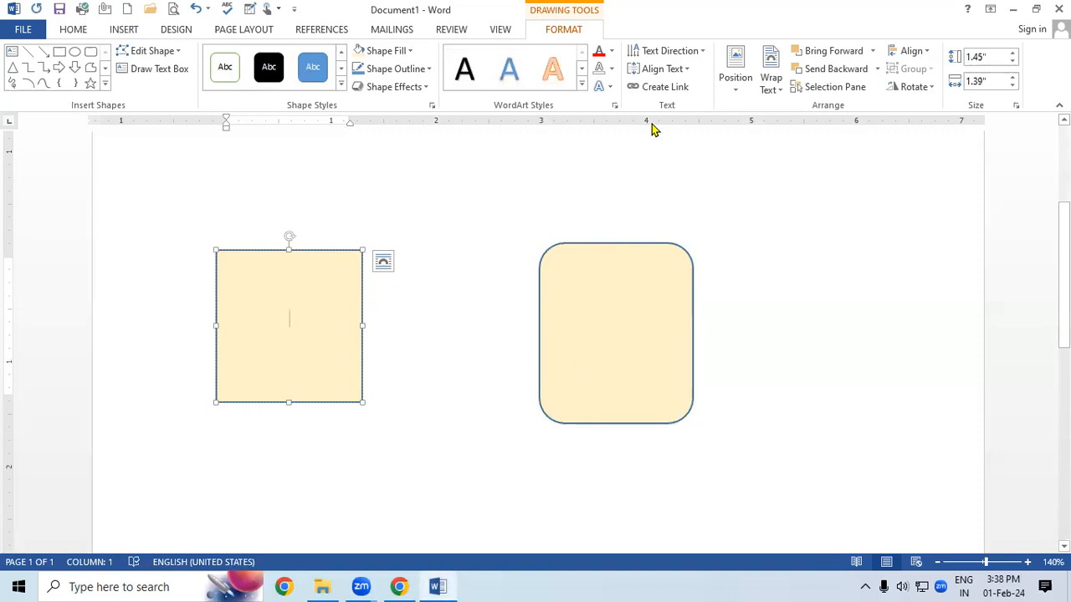
left_click(655, 92)
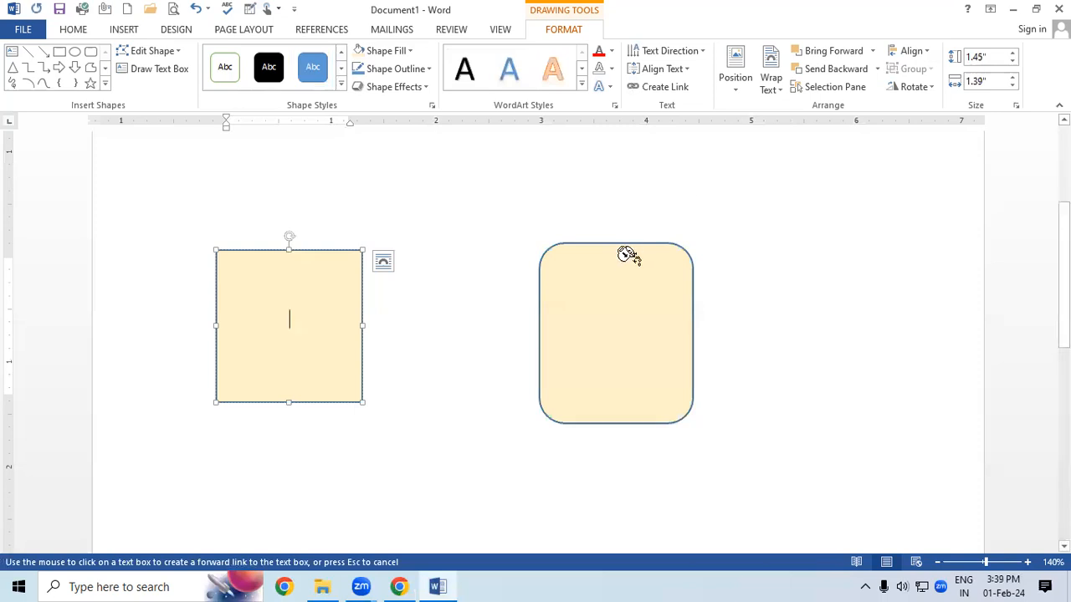
left_click(608, 307)
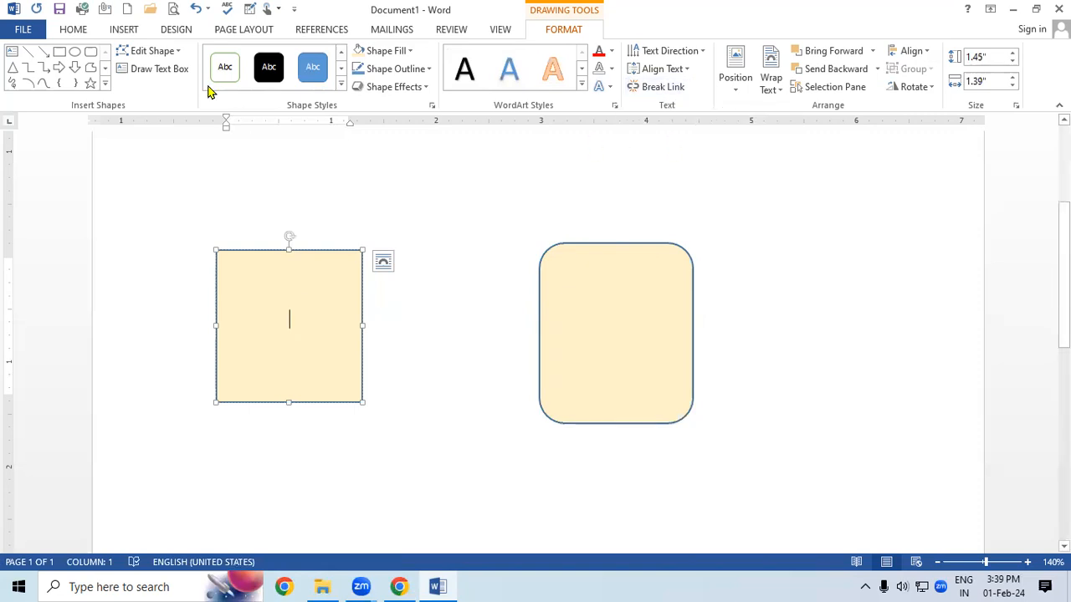
- Enter long filler text starting "Gb dgf fhbe rferhguirht" in the square until it overflows and fills the linked rounded rectangle
left_click(77, 32)
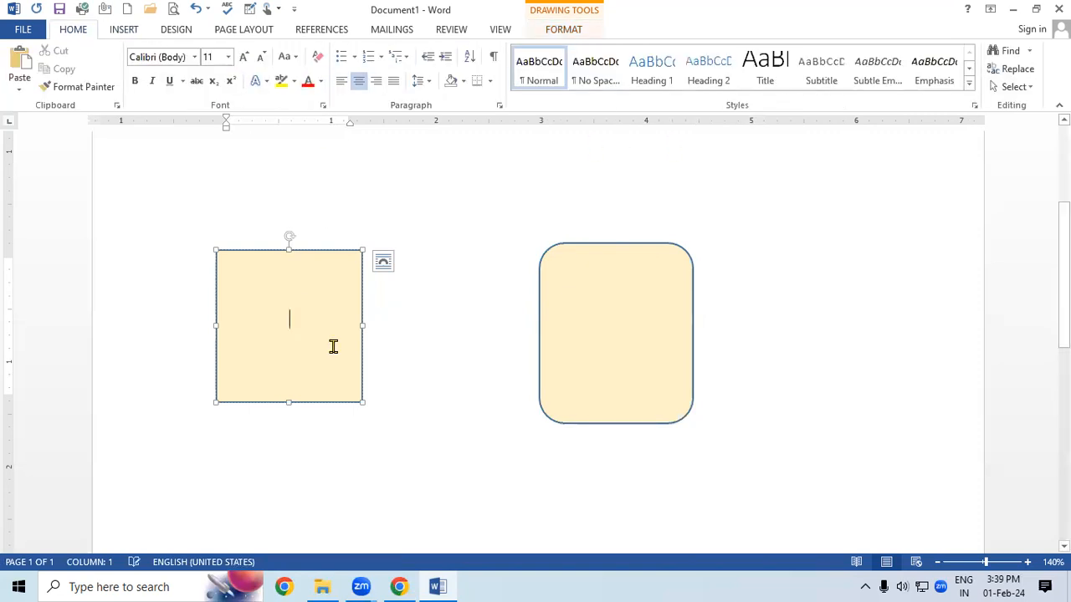
type("Gb dgf f")
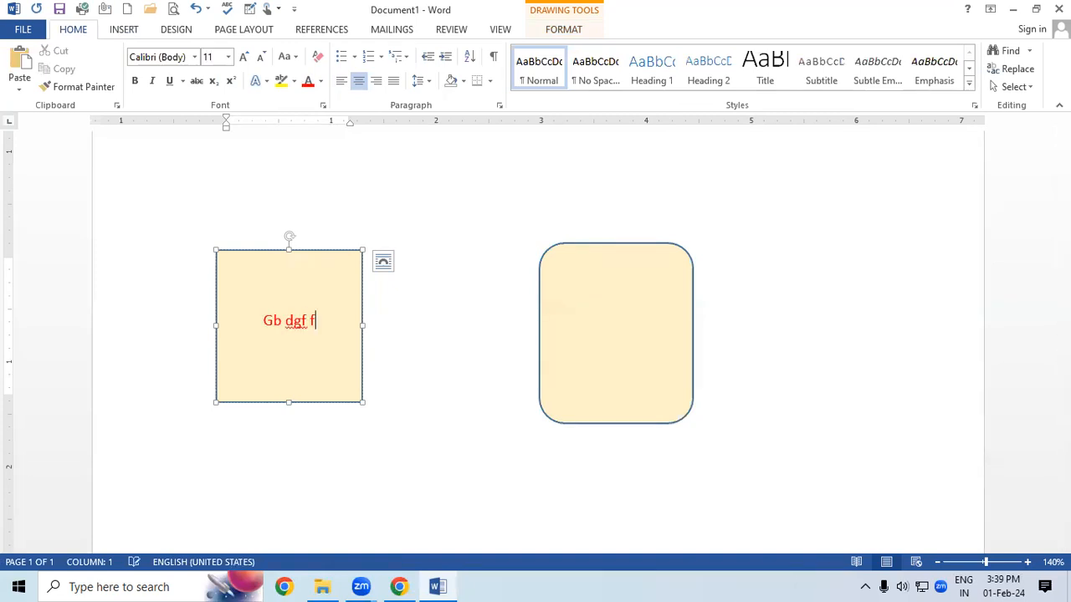
type("hbe rferhguirht wiurhgwrui")
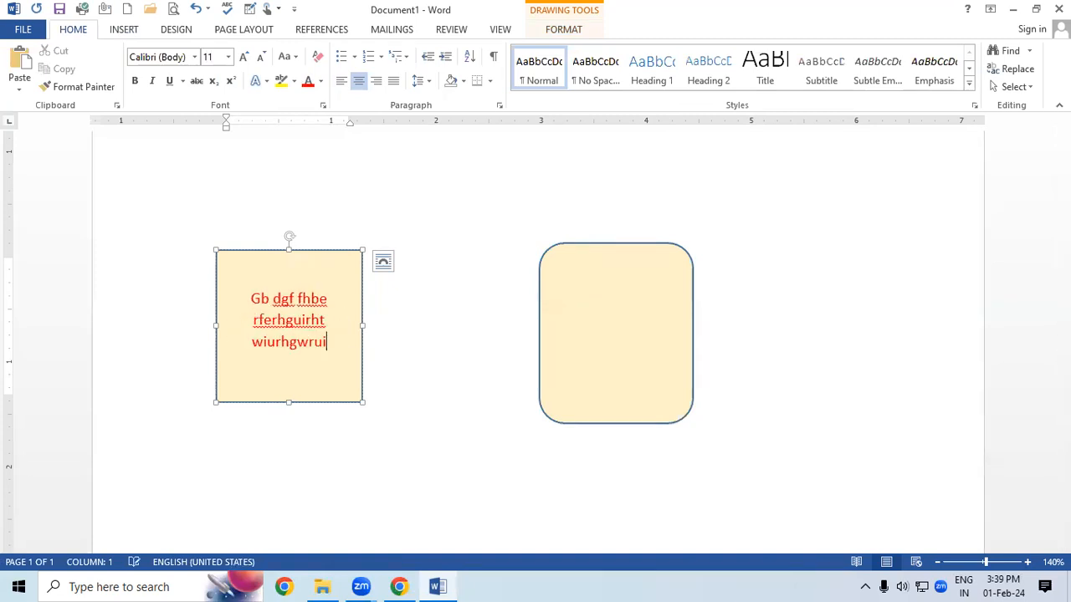
type("ghiweur wghhhhhhhhhuif")
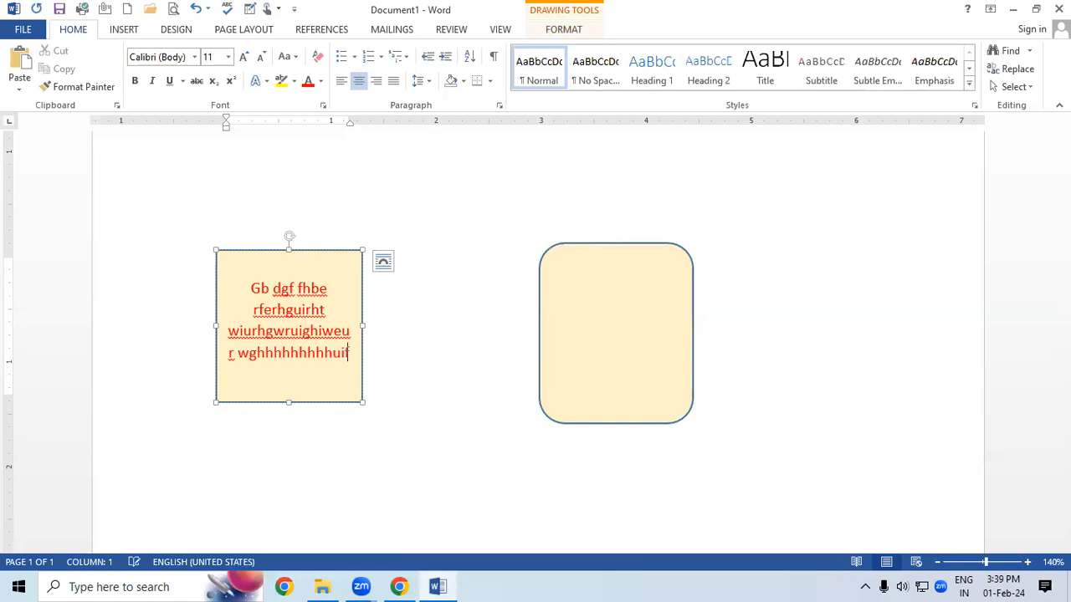
type("etureghukhgaerugh")
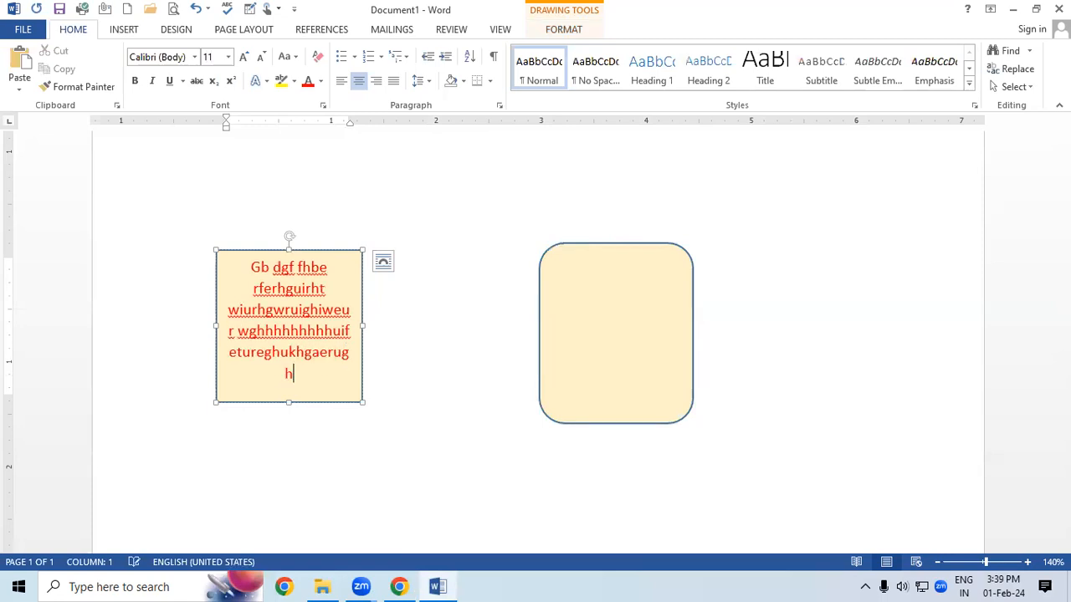
type("ufigvg ehguireghu")
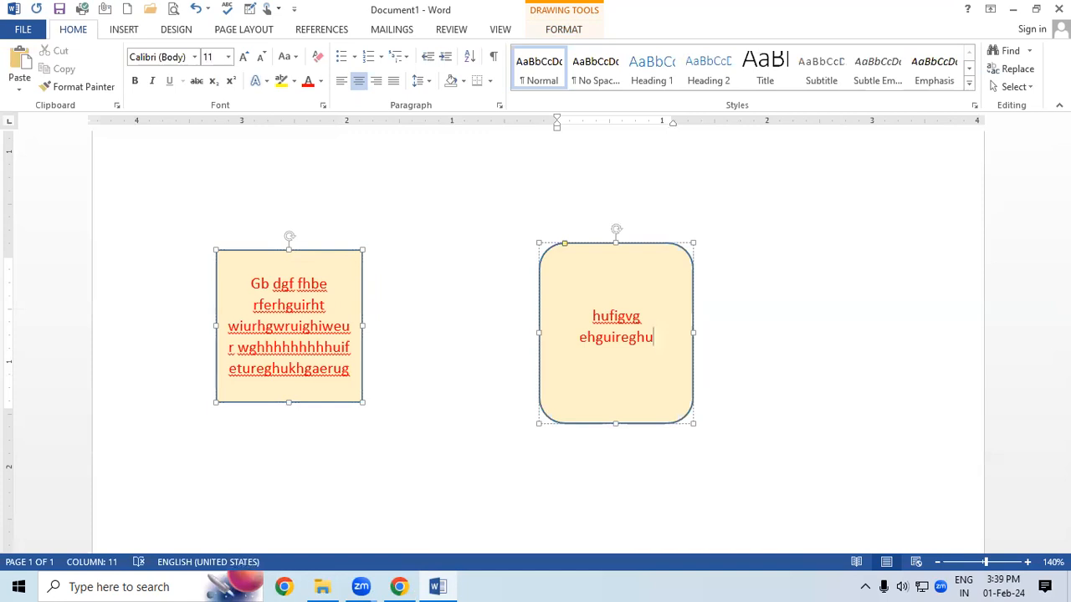
type("dfb dfb fb dfgb ")
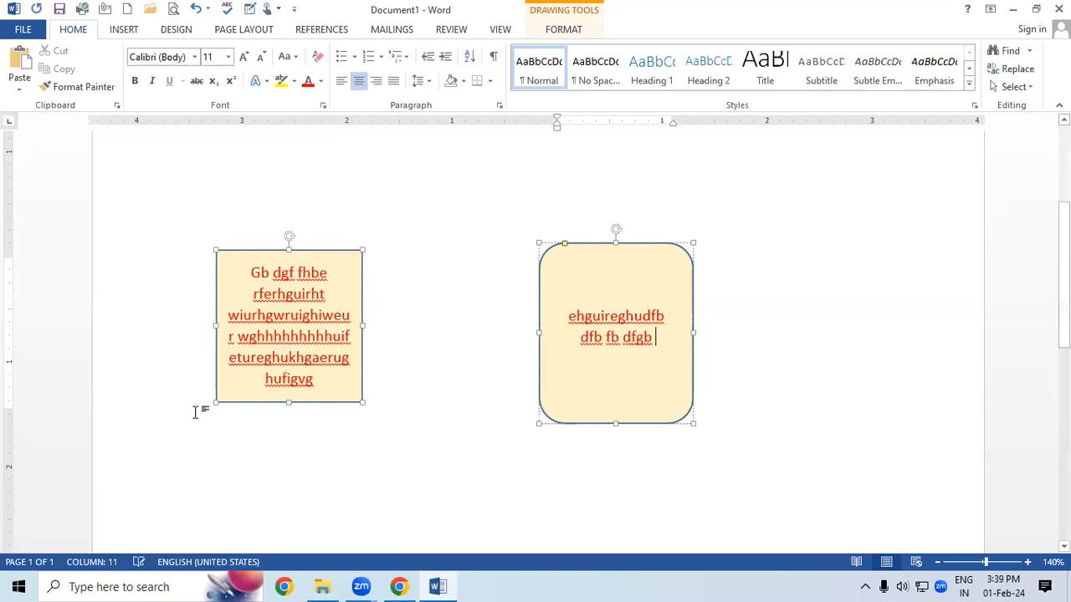
type("feb earnbfe thbe")
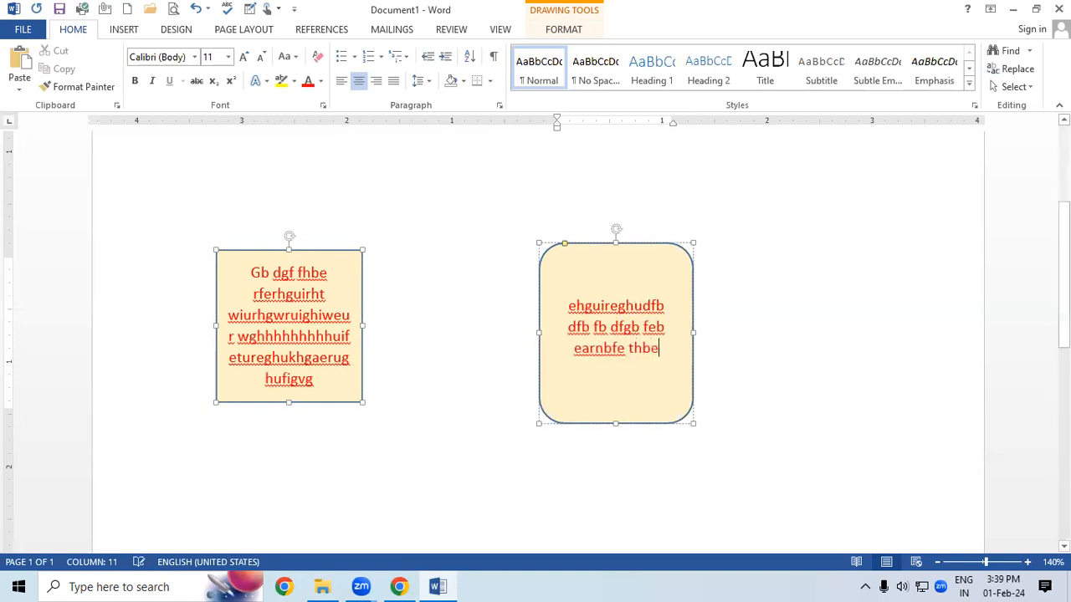
type("thbt3h3q 3hberthbet")
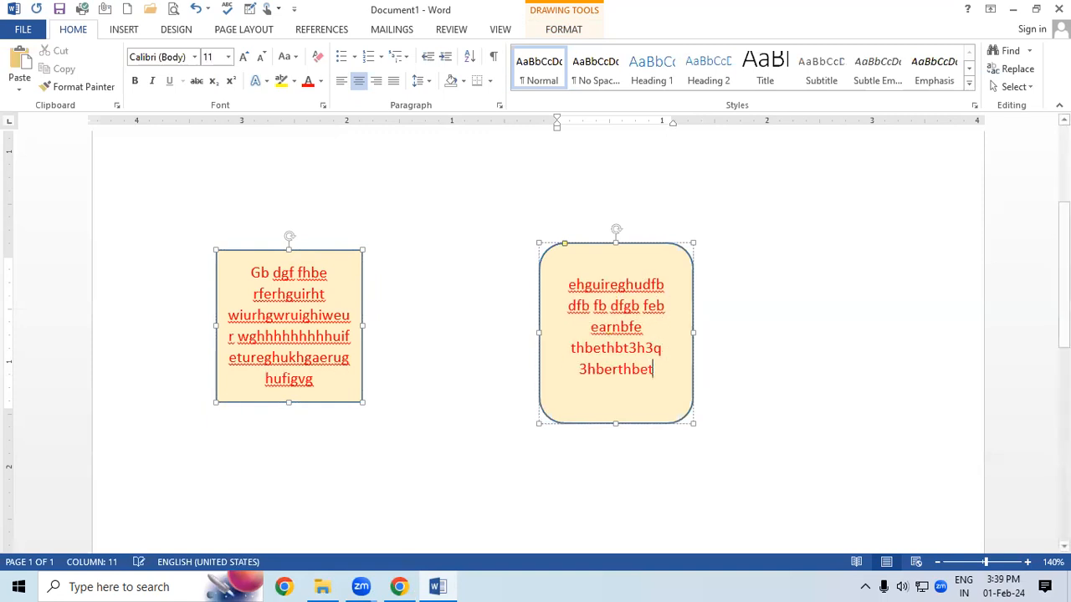
type("hbethbqethbeht")
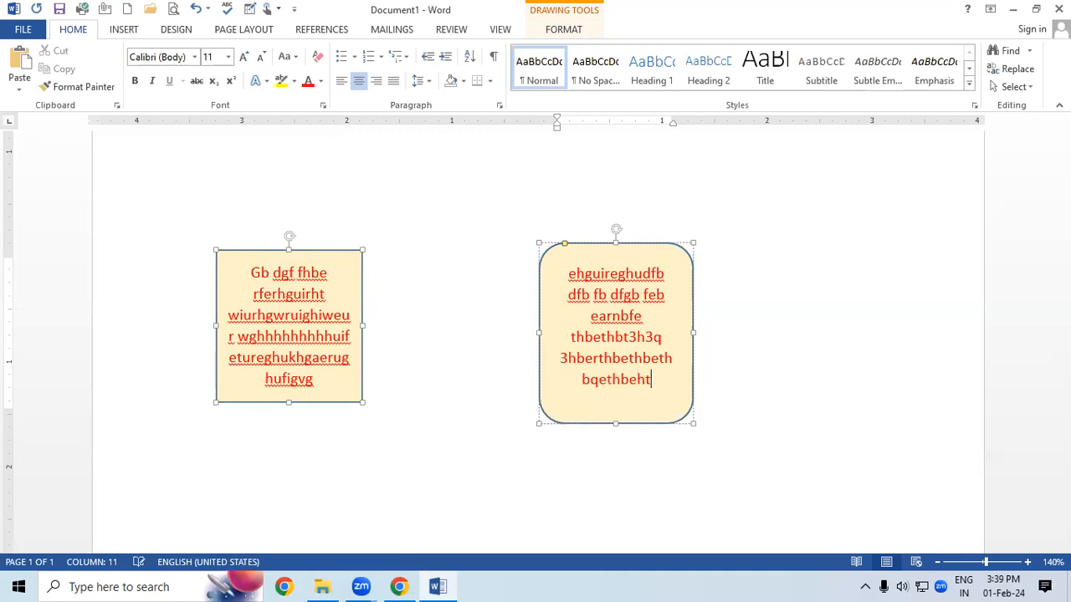
type("b hethteh")
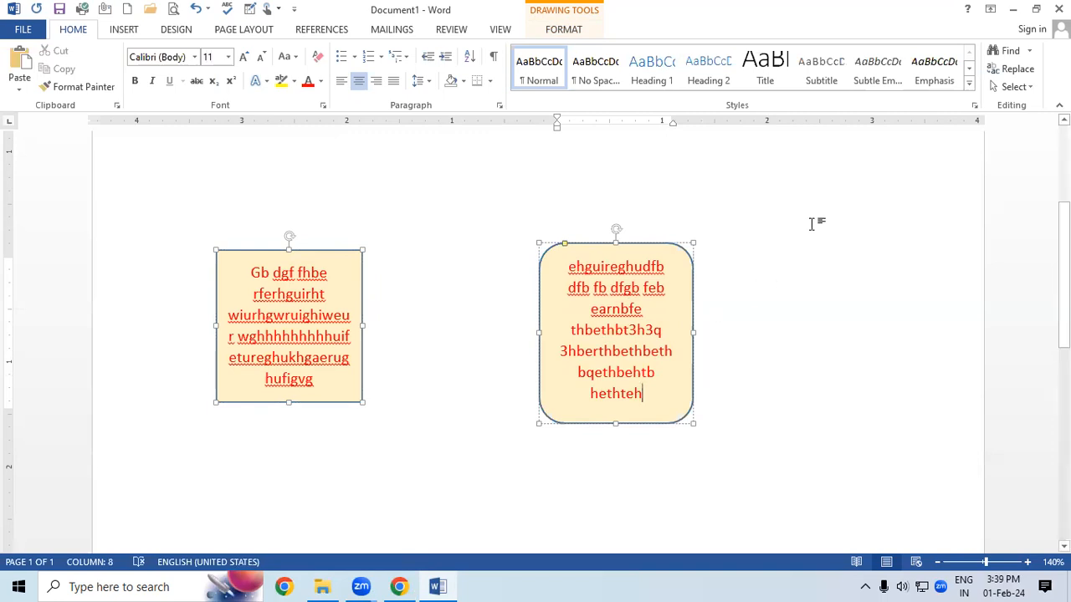
- Draw a triangle about 2.19" wide and 1.87" high beside the rounded rectangle and move it left so it fits on the page
left_click(117, 30)
left_click(215, 65)
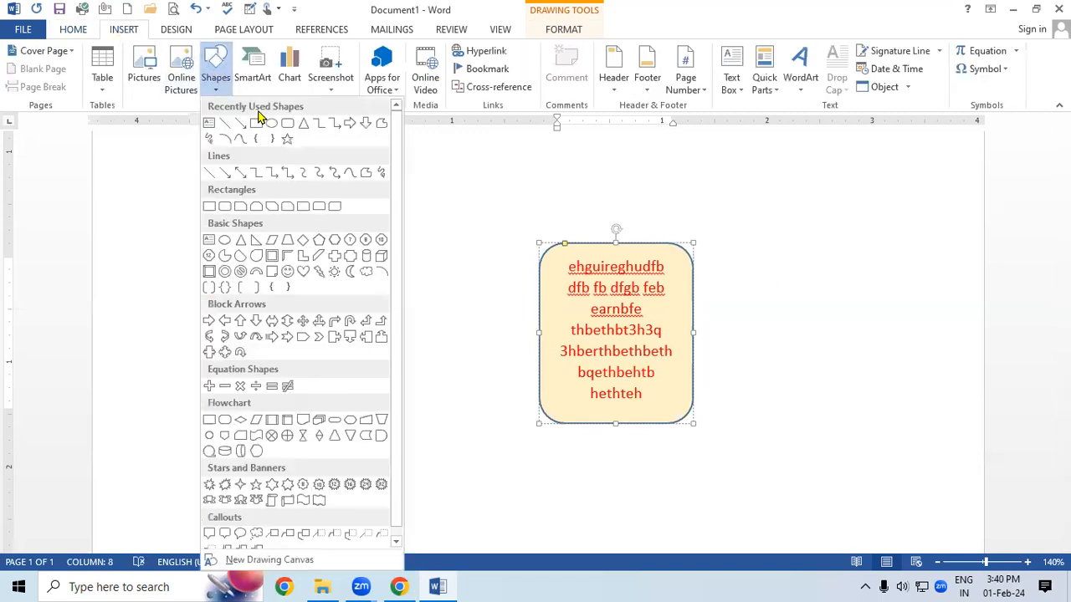
left_click(304, 127)
left_click_drag(758, 205, 984, 403)
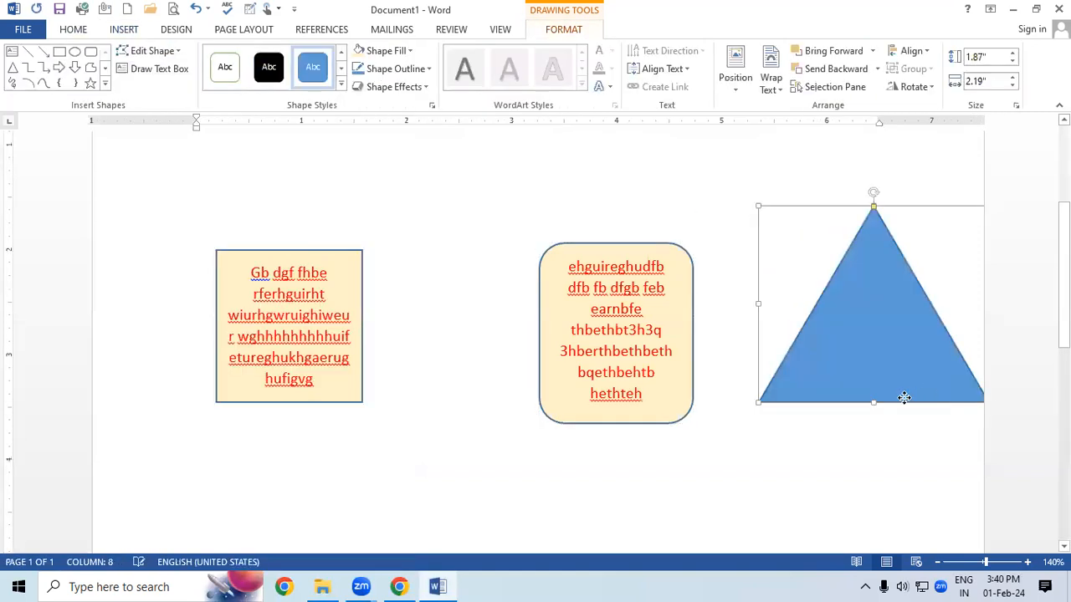
left_click_drag(905, 397, 862, 410)
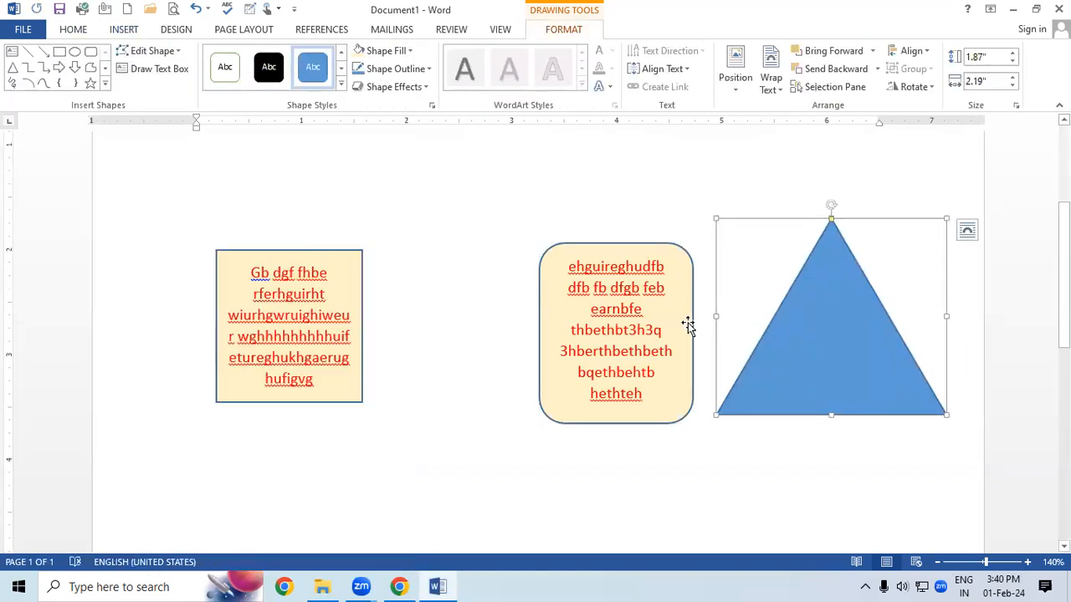
right_click(814, 351)
left_click(856, 141)
type("Gay")
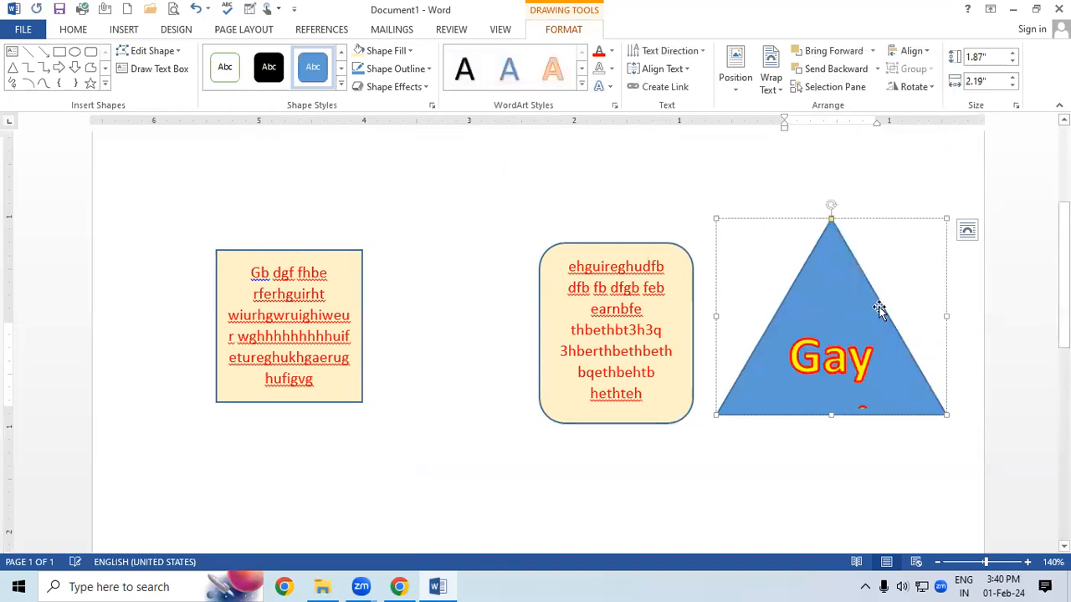
key("ctrl+z")
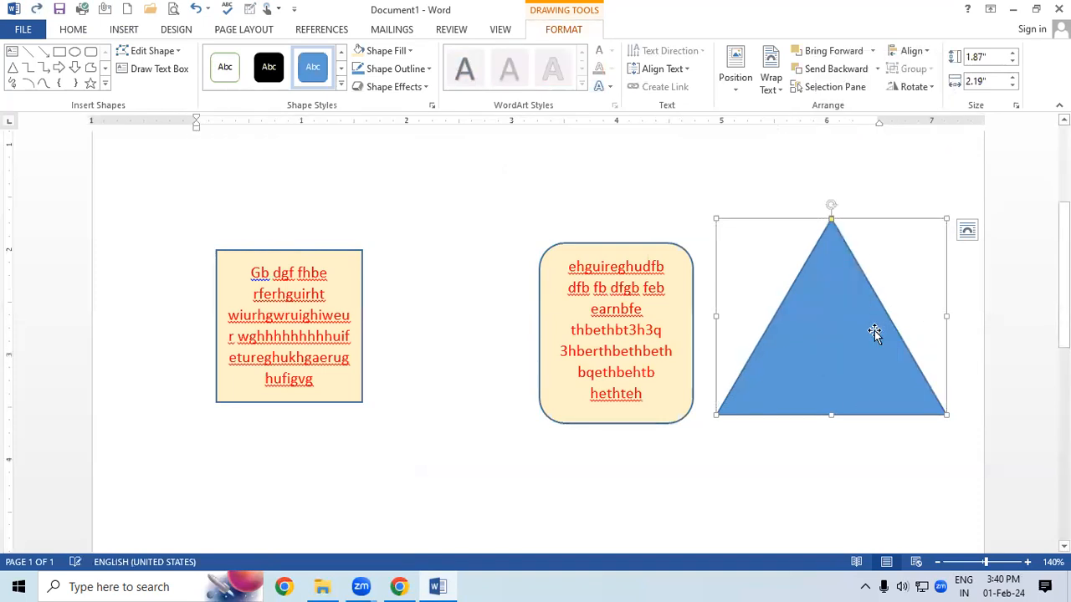
- Make the triangle accept text, link the rounded rectangle's text forward to it, and continue the filler with "hstrghbth ethryjnryjnryjn"
right_click(830, 336)
left_click(872, 127)
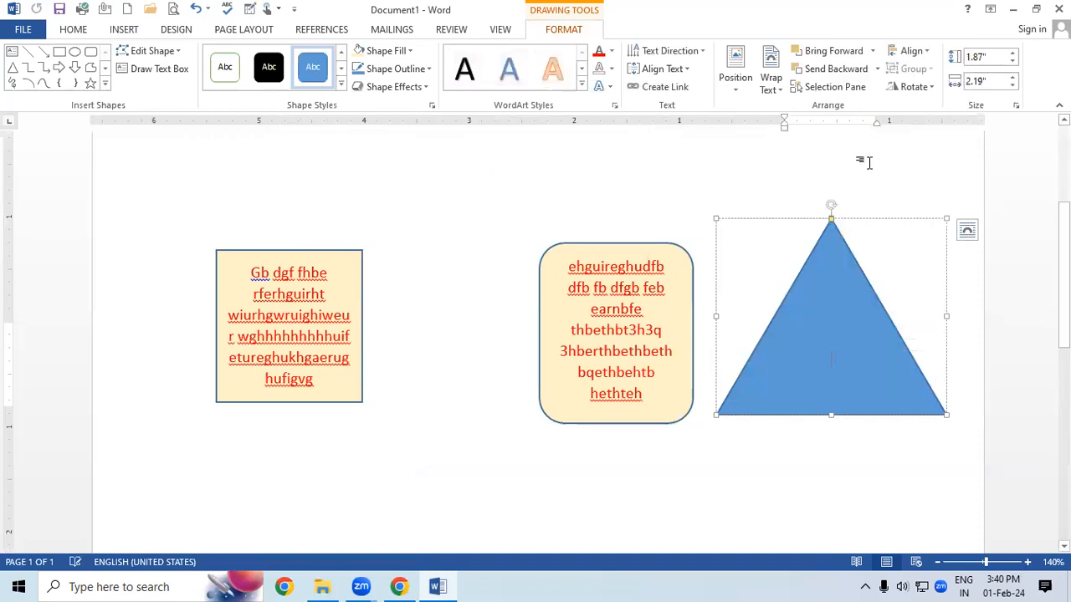
left_click(673, 312)
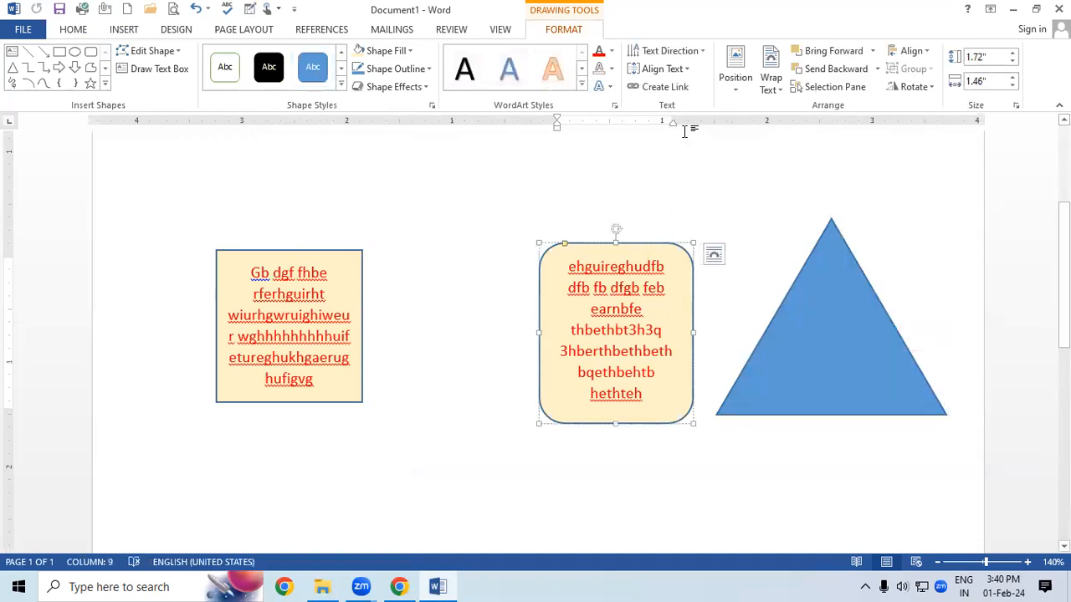
left_click(660, 87)
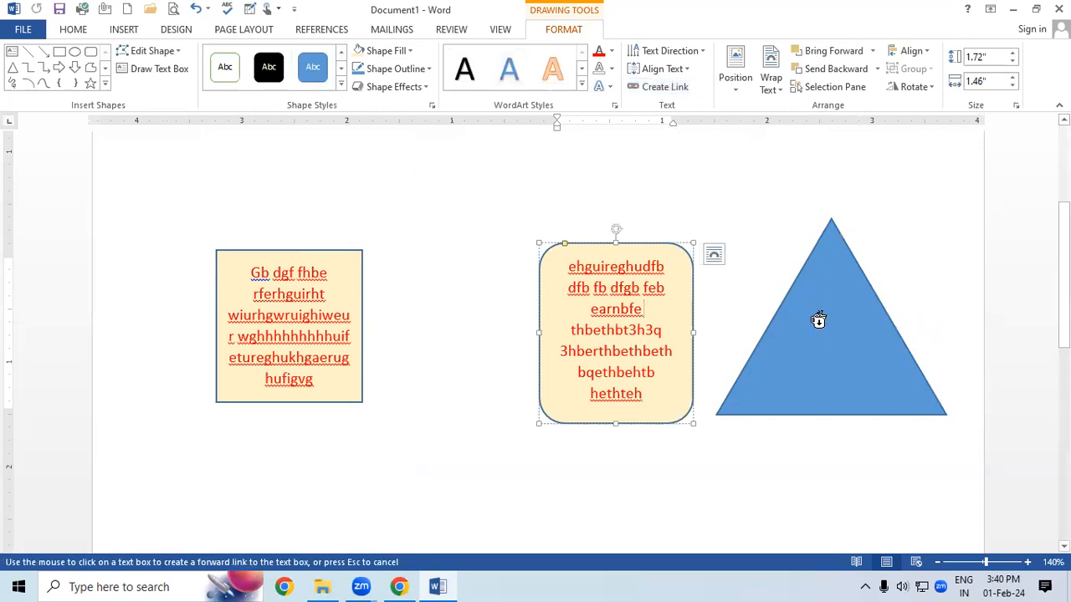
left_click(826, 346)
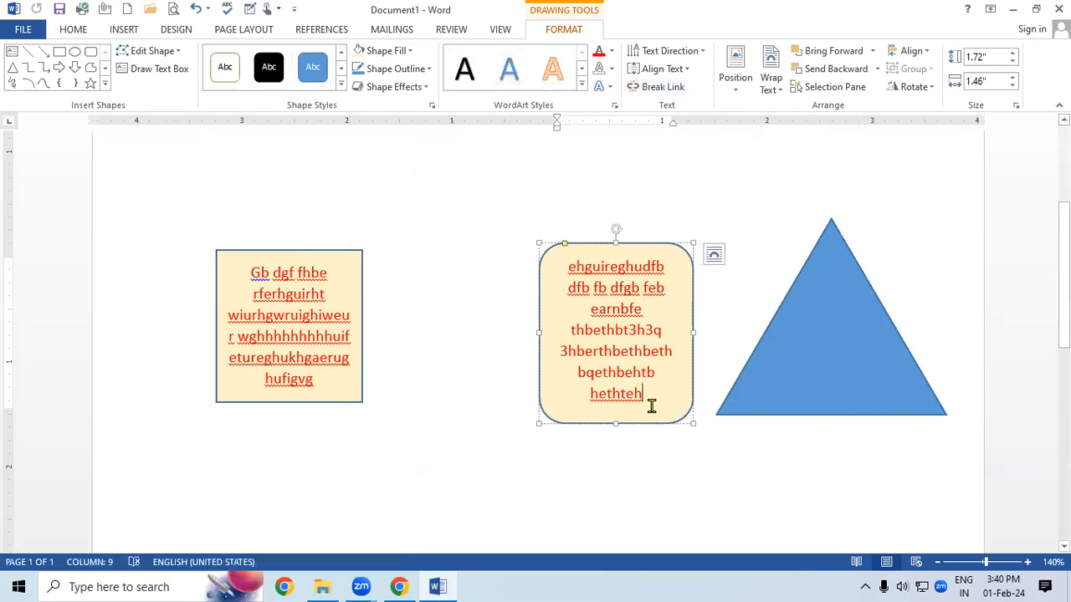
type("hstrghbth")
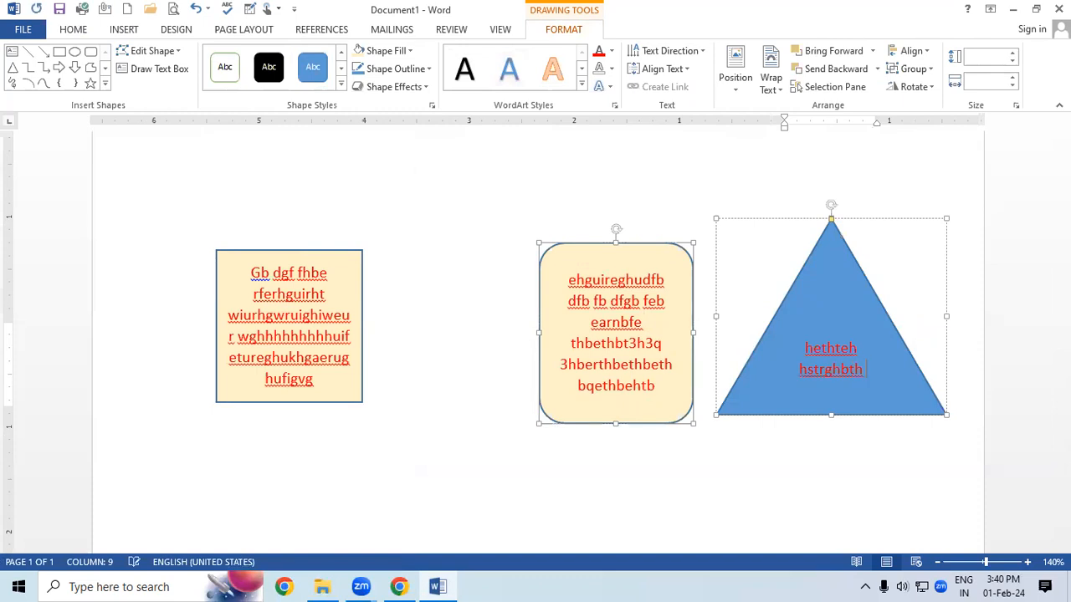
type(" ethryjnryjnryjn")
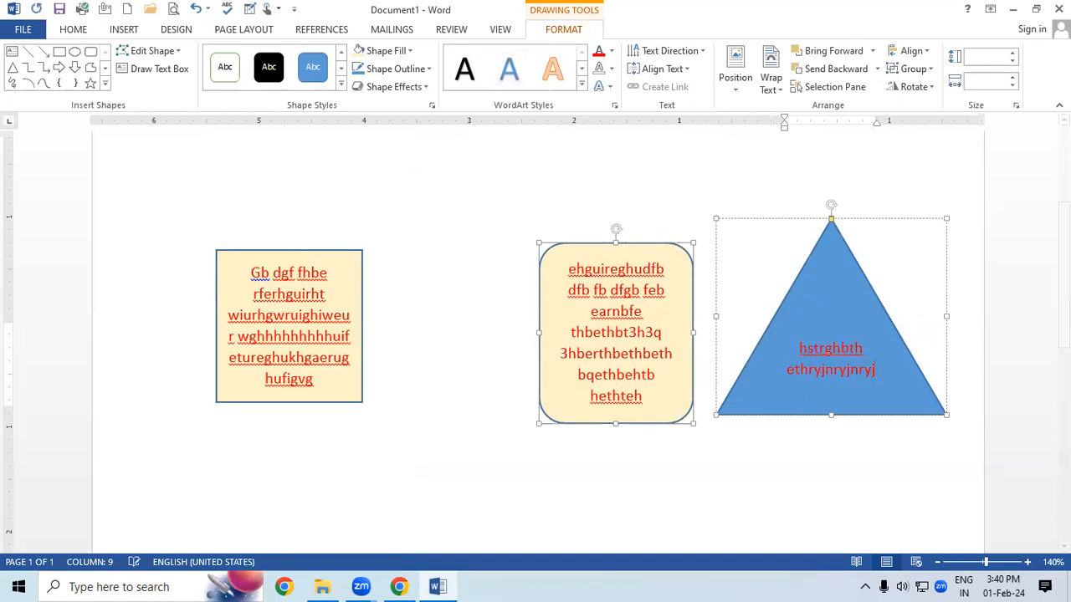
- Fill the rounded rectangle and the triangle with the lightest green theme color
left_click(825, 256)
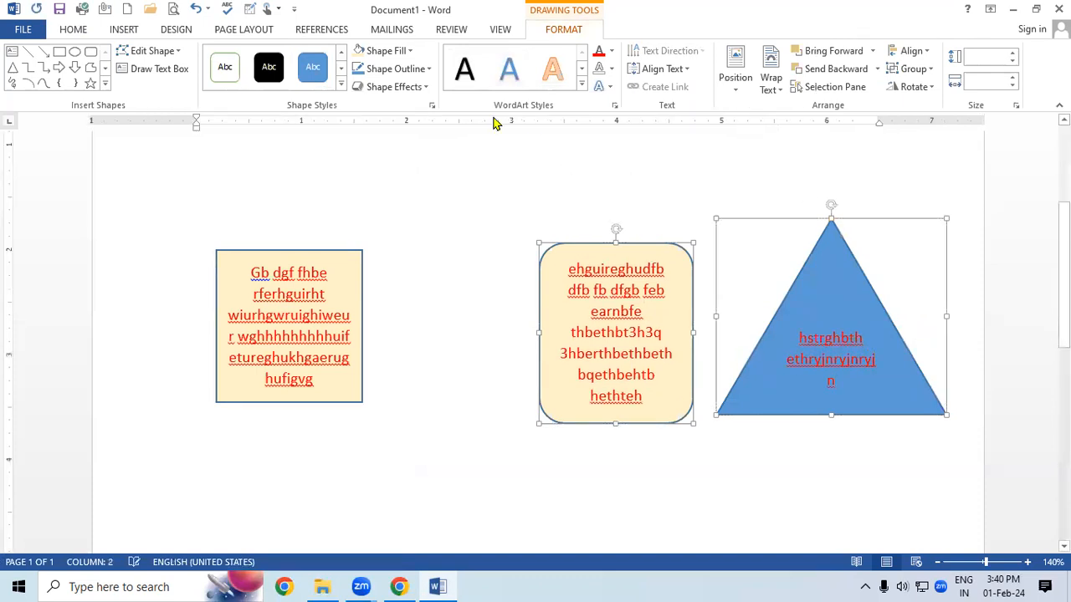
left_click(412, 51)
left_click(479, 99)
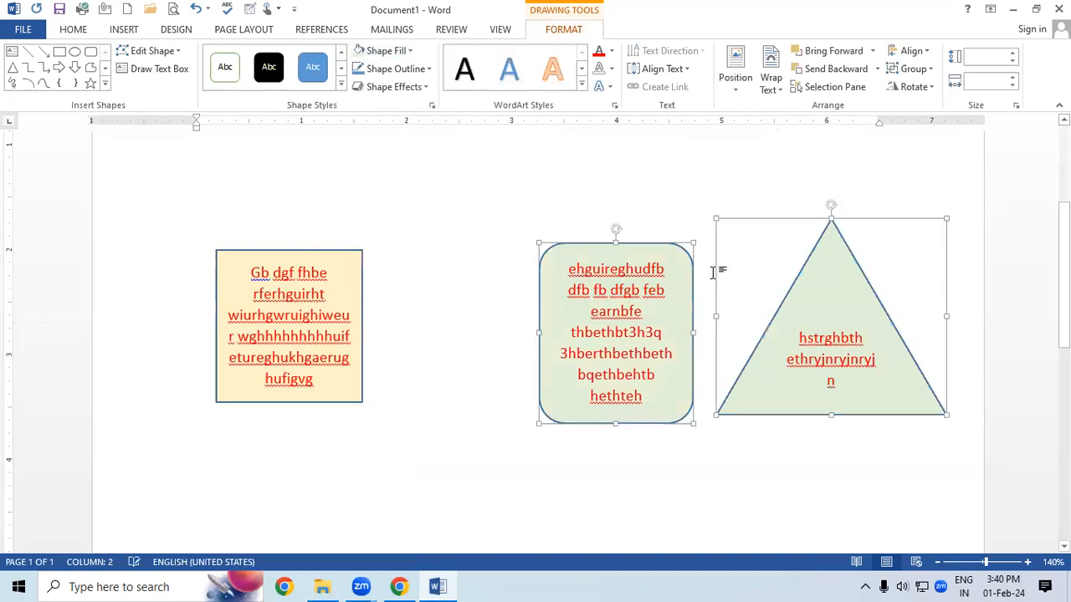
- Delete all the filler text from the linked triangle, rounded rectangle and square
left_click(666, 376)
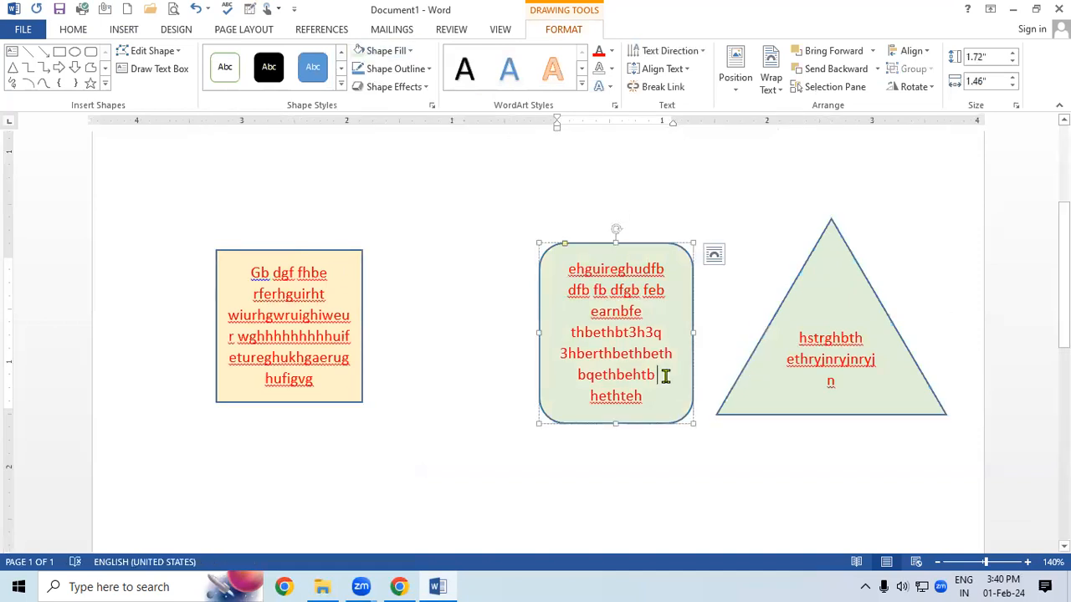
left_click_drag(869, 392, 771, 341)
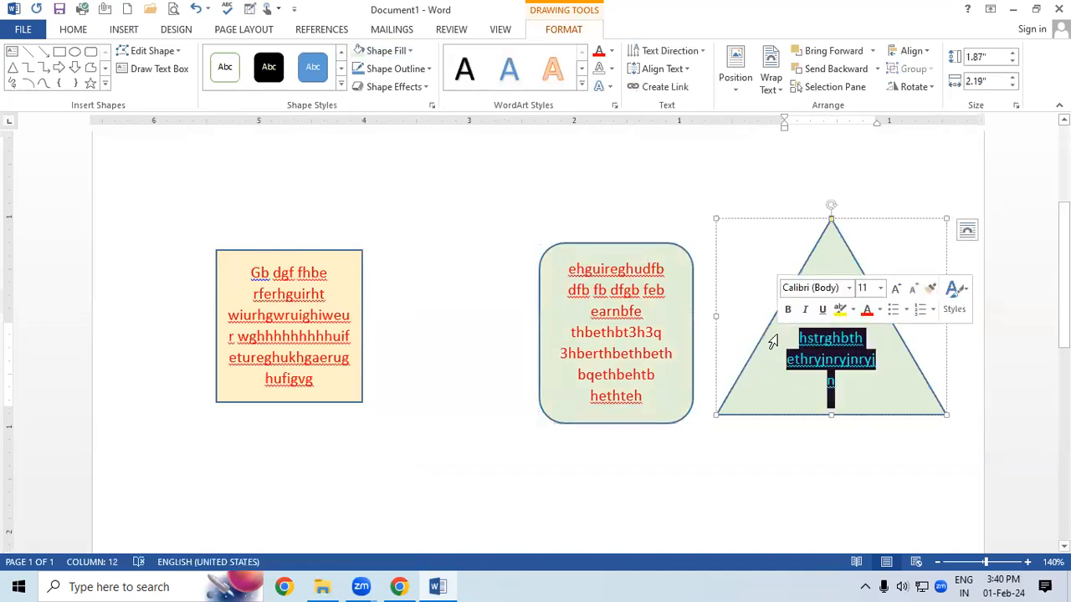
key("BackSpace")
key("BackSpace")
key("BackSpace")
key("BackSpace")
key("BackSpace")
key("BackSpace")
key("BackSpace")
key("BackSpace")
key("BackSpace")
key("BackSpace")
key("BackSpace")
key("BackSpace")
key("BackSpace")
key("BackSpace")
key("BackSpace")
key("BackSpace")
key("BackSpace")
key("BackSpace")
key("BackSpace")
key("BackSpace")
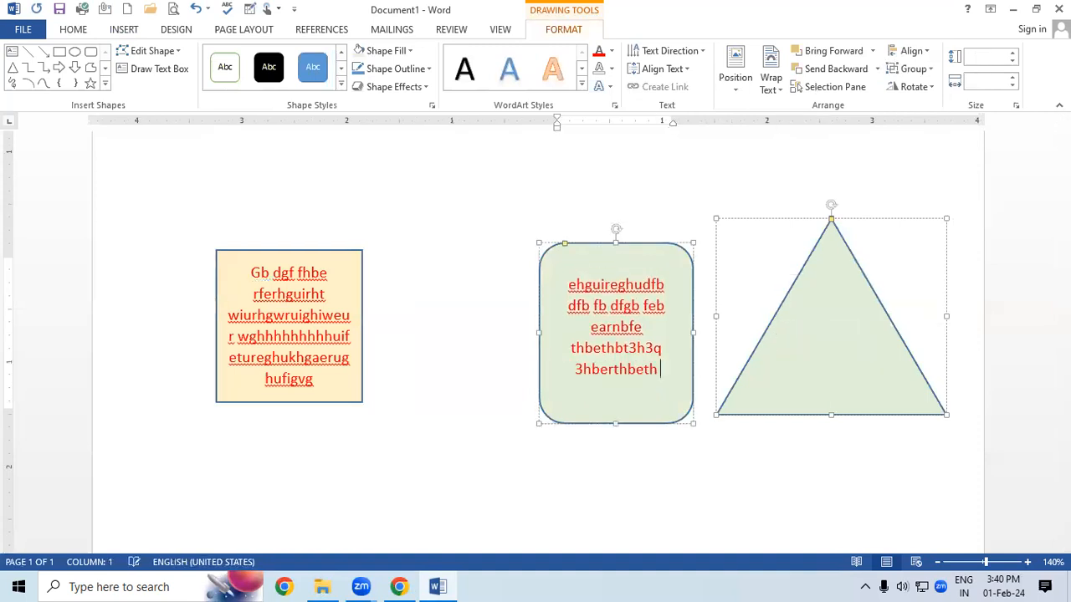
key("BackSpace")
key("BackSpace")
key("BackSpace")
key("BackSpace")
key("BackSpace")
key("BackSpace")
key("BackSpace")
key("BackSpace")
key("BackSpace")
key("BackSpace")
key("BackSpace")
key("BackSpace")
key("BackSpace")
key("BackSpace")
key("BackSpace")
key("BackSpace")
key("BackSpace")
key("BackSpace")
key("BackSpace")
key("BackSpace")
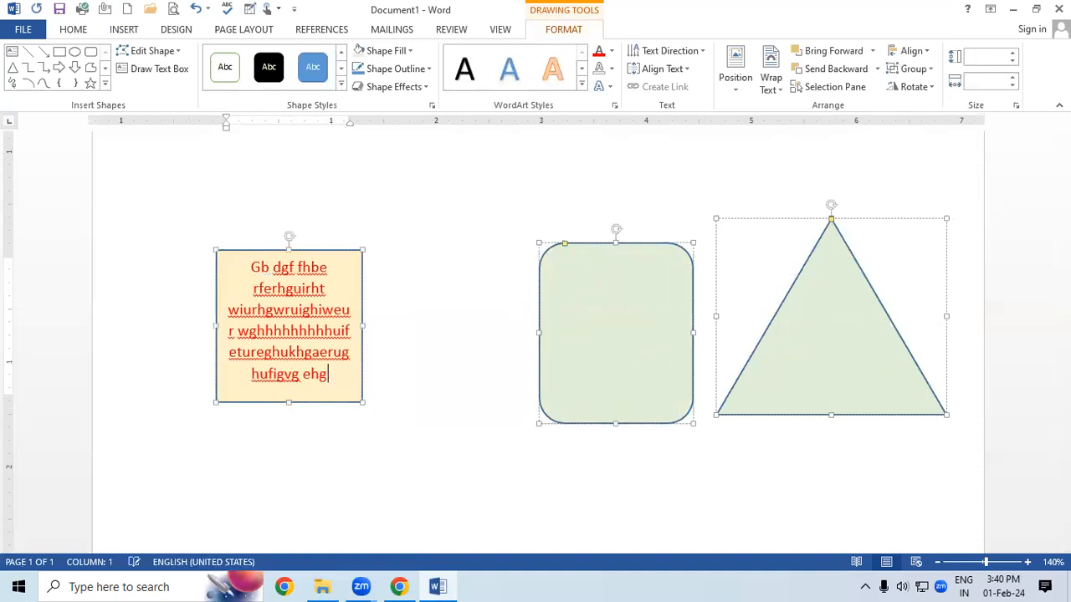
key("BackSpace")
key("BackSpace")
key("BackSpace")
key("BackSpace")
key("BackSpace")
key("BackSpace")
key("BackSpace")
key("BackSpace")
key("BackSpace")
key("BackSpace")
key("BackSpace")
key("BackSpace")
key("BackSpace")
key("BackSpace")
key("BackSpace")
key("BackSpace")
key("BackSpace")
key("BackSpace")
key("BackSpace")
key("BackSpace")
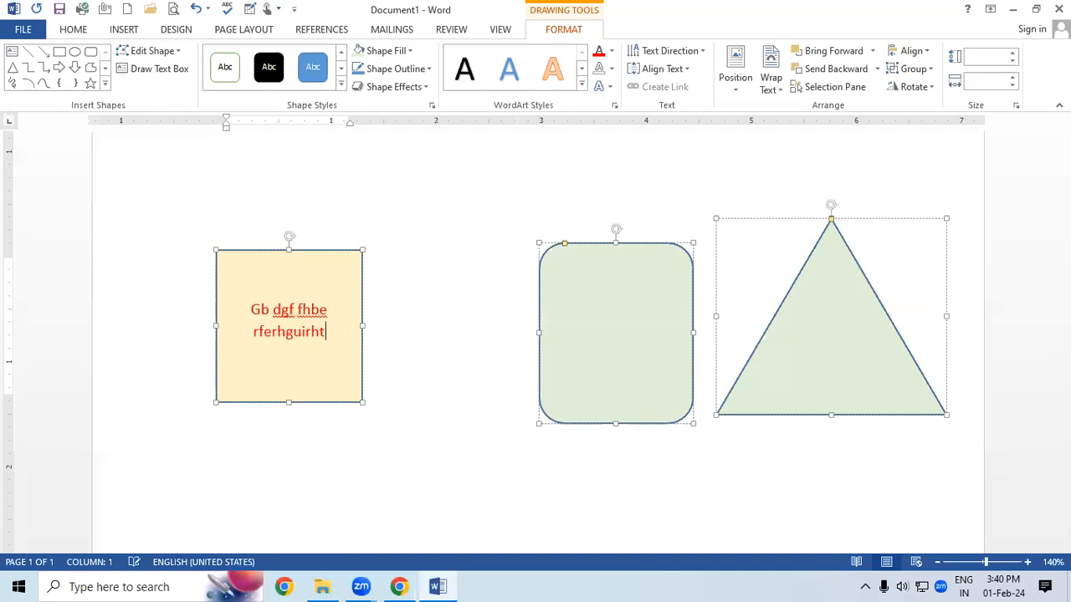
key("BackSpace")
key("BackSpace")
key("BackSpace")
key("BackSpace")
key("BackSpace")
key("BackSpace")
key("BackSpace")
key("BackSpace")
key("BackSpace")
key("BackSpace")
key("BackSpace")
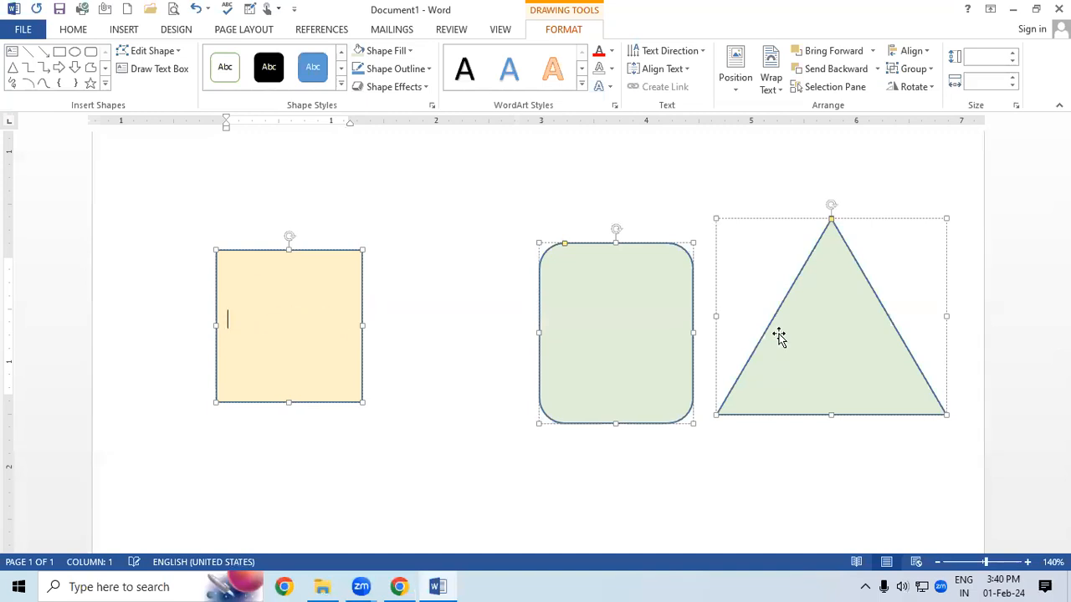
- Fill the empty square with new filler text starting "Rhrtghbtrhbtr thrjtygaejnrtjryjtjt" and ending "tjnrtnrjtnrjnryjdrt"
type("rhrtg")
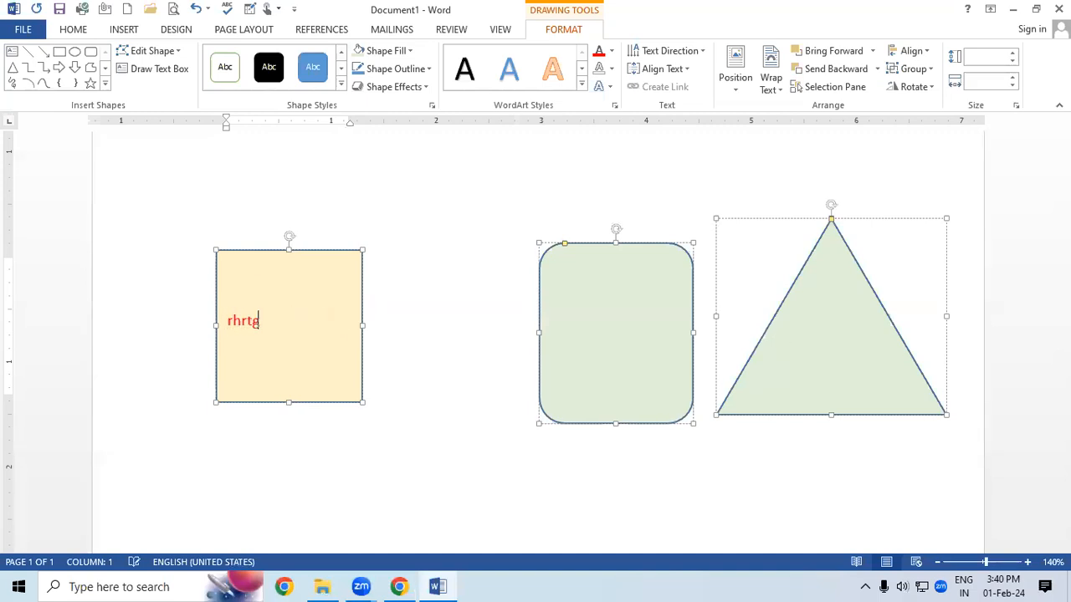
type("hbtrhbtr thrjt")
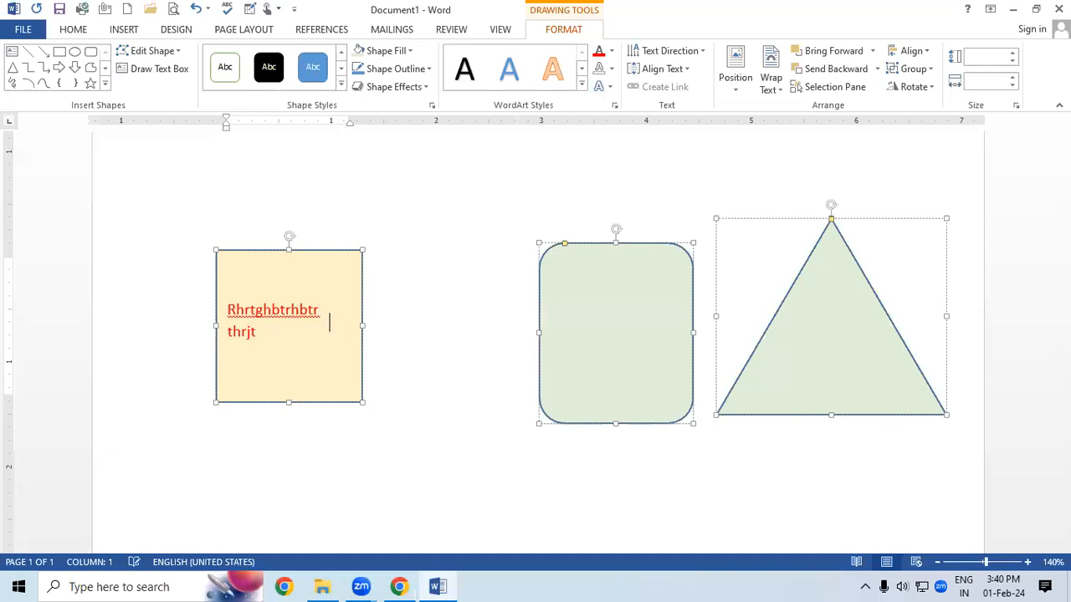
type("ygaejnrtjryjtjt 5jet")
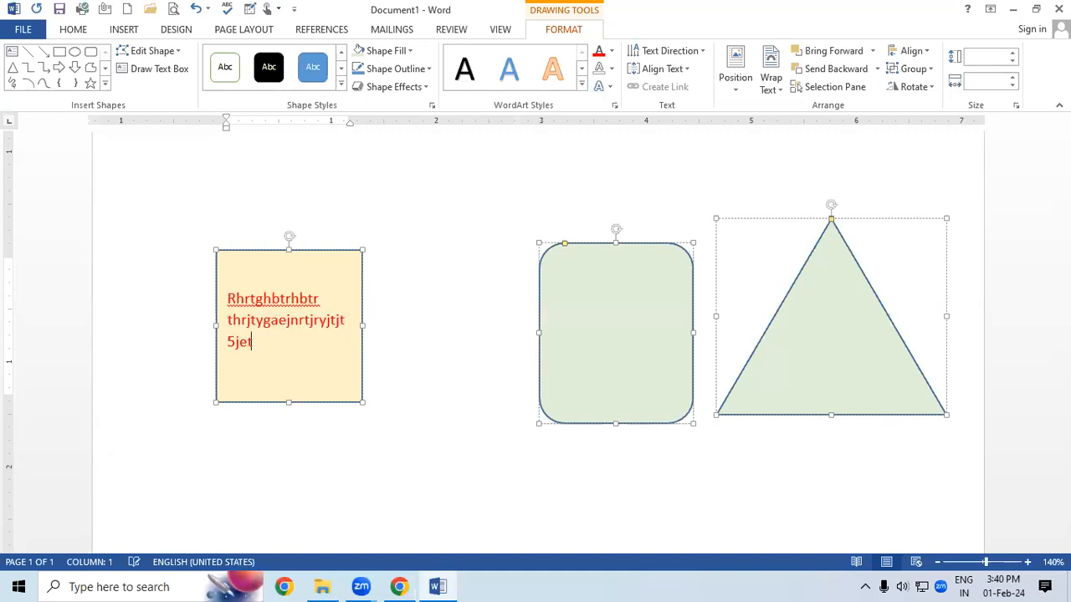
type("hrthrthtr tehethteg")
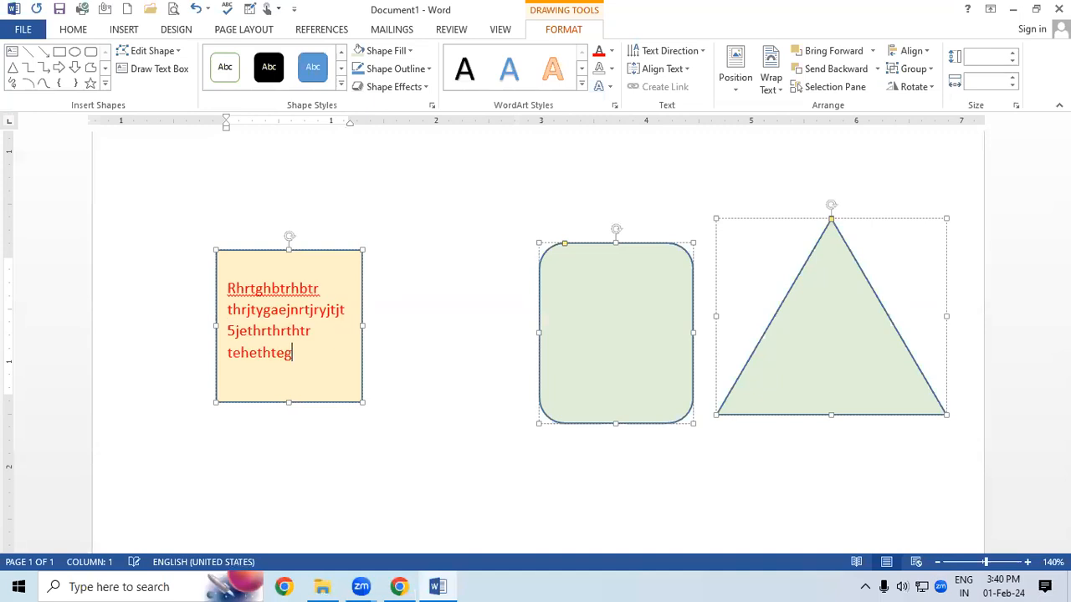
type("hearhaetjhaethjeatgjnhtjn")
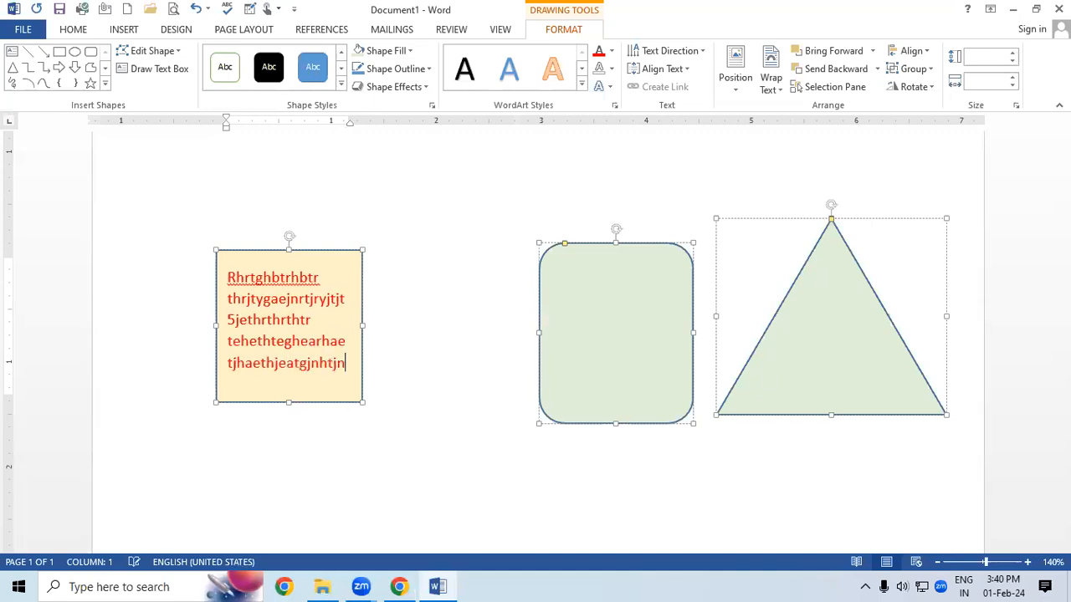
type("tjnrtnrjtnrjnryjdrt")
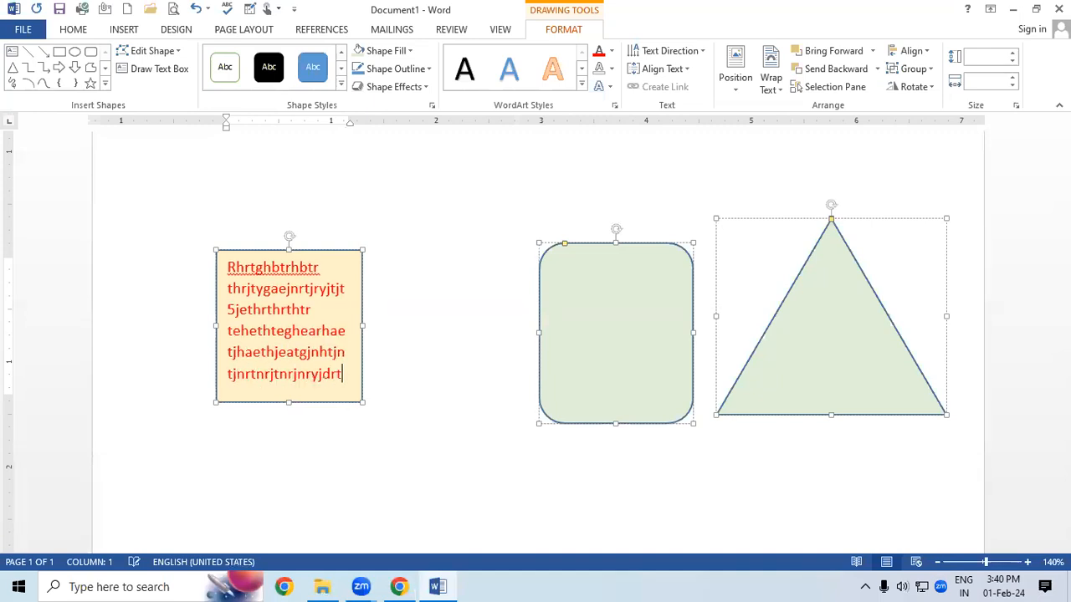
- Continue the filler from "tjhrtjhryjntjtnajtnrtjrrtjh" until it overflows through the rounded rectangle and fills the triangle, ending with "hea45h"
type("tjhrtjhryjntjtnajtnrtjrrtjh tjhgjntjaetjyr")
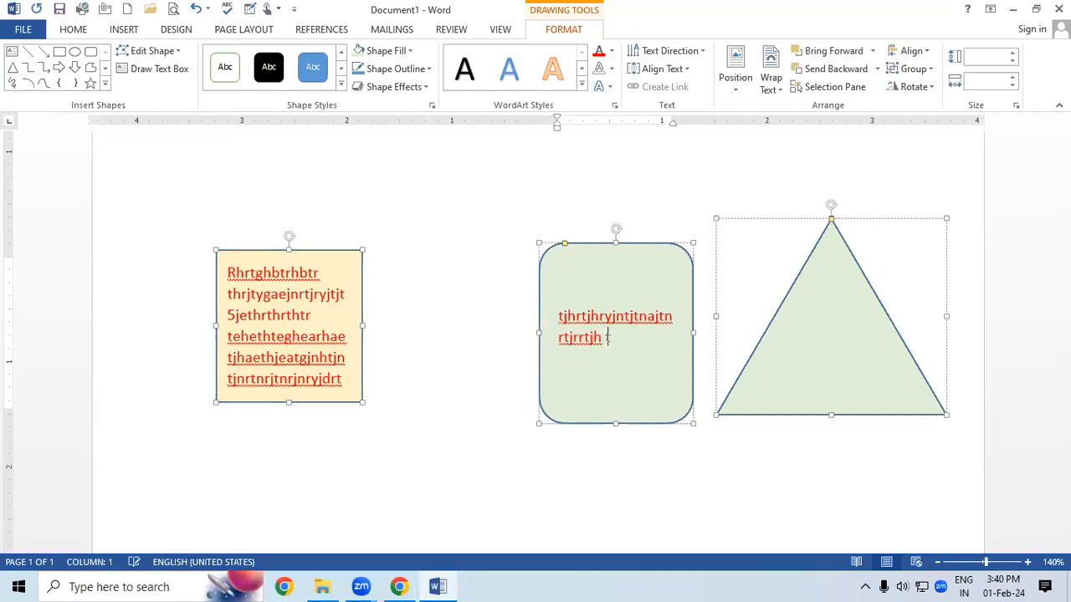
type("njetju ")
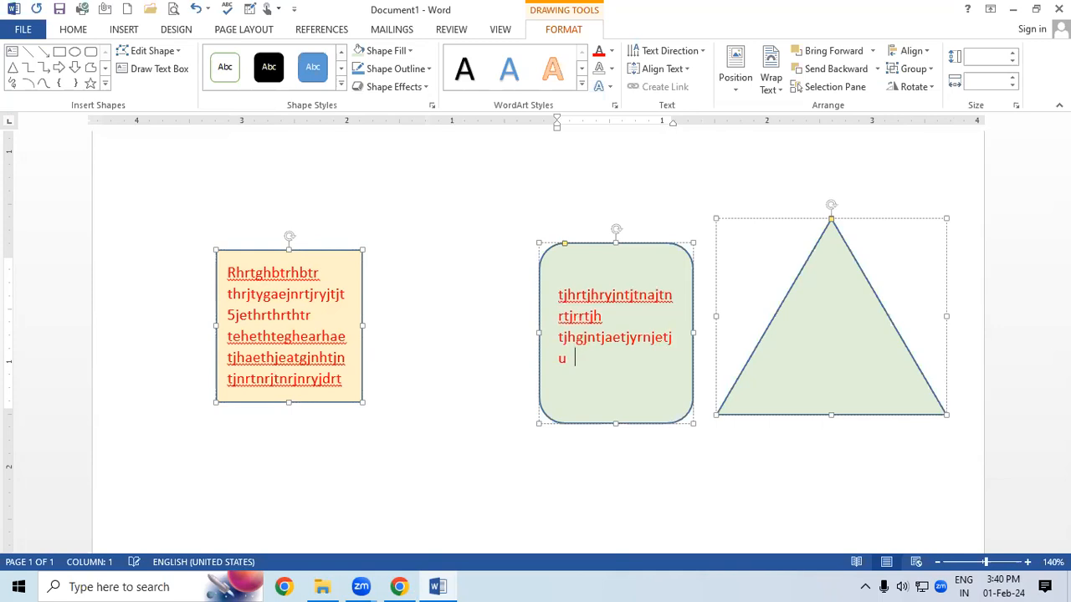
type("tehertjnsthetjrt")
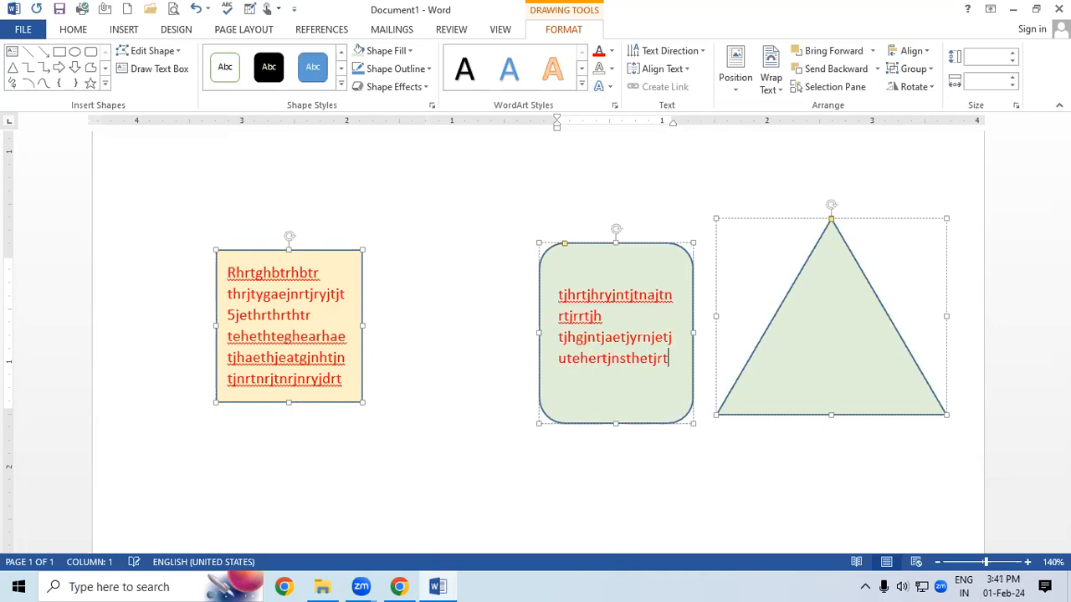
type("6u4weth4e5wujh4ethjw46ujh46")
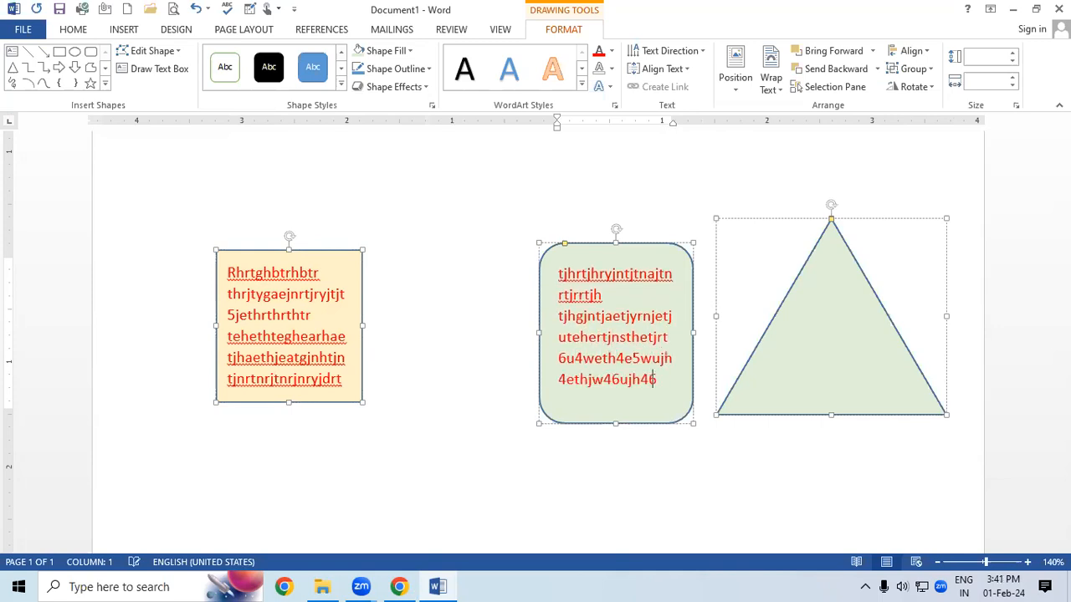
type("etj6qehte4jwtehnej")
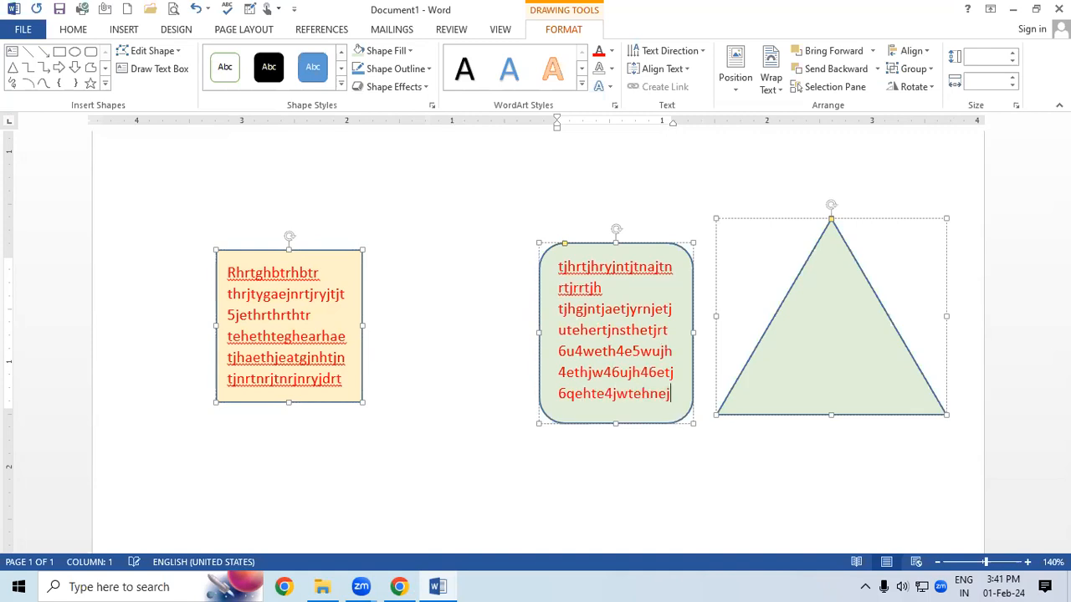
type("e4wjhetw46 ethjew46juh")
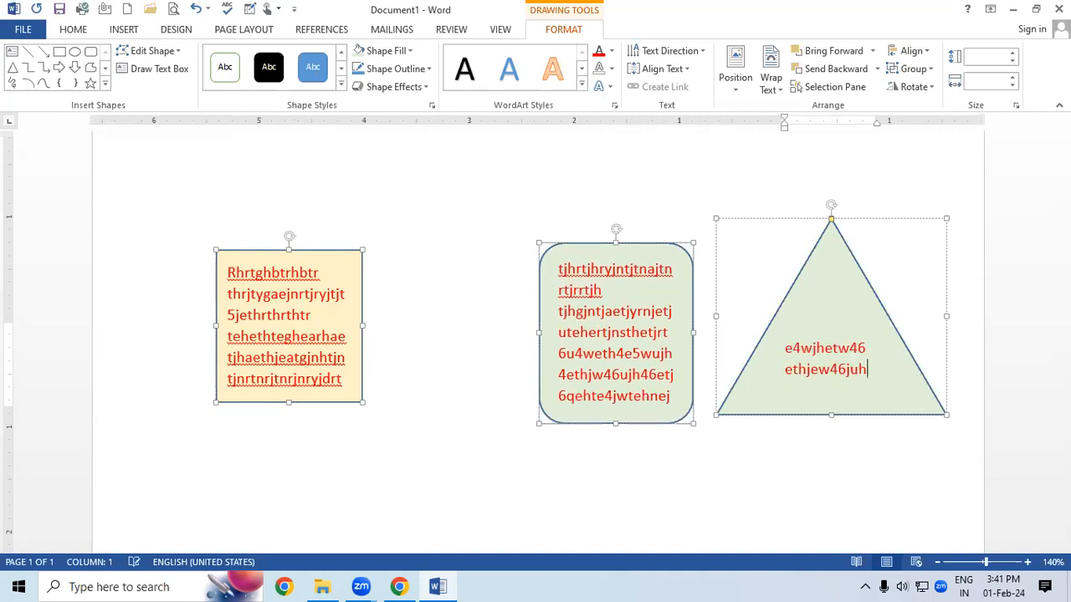
type("q46jteq46jhet5hea45h")
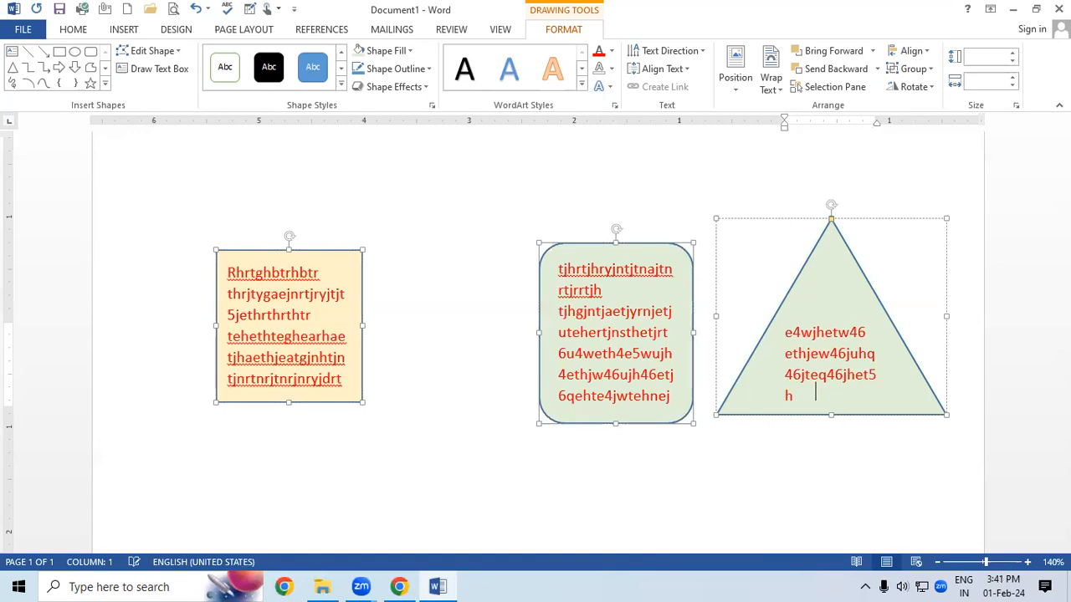
- Move the rounded rectangle slightly left and up, farther away from the triangle
left_click(652, 90)
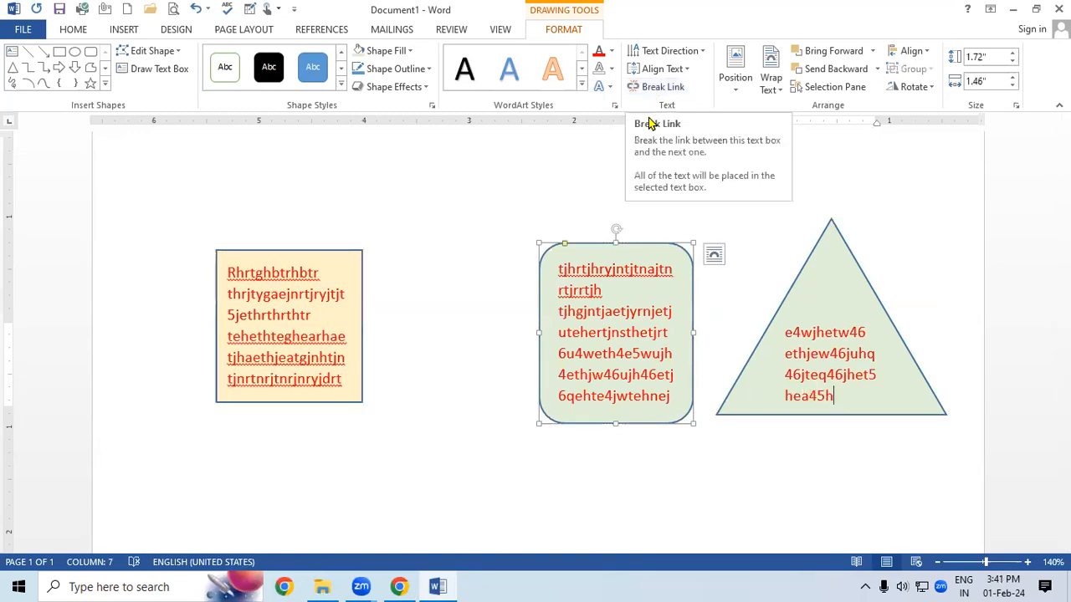
left_click_drag(606, 245, 574, 239)
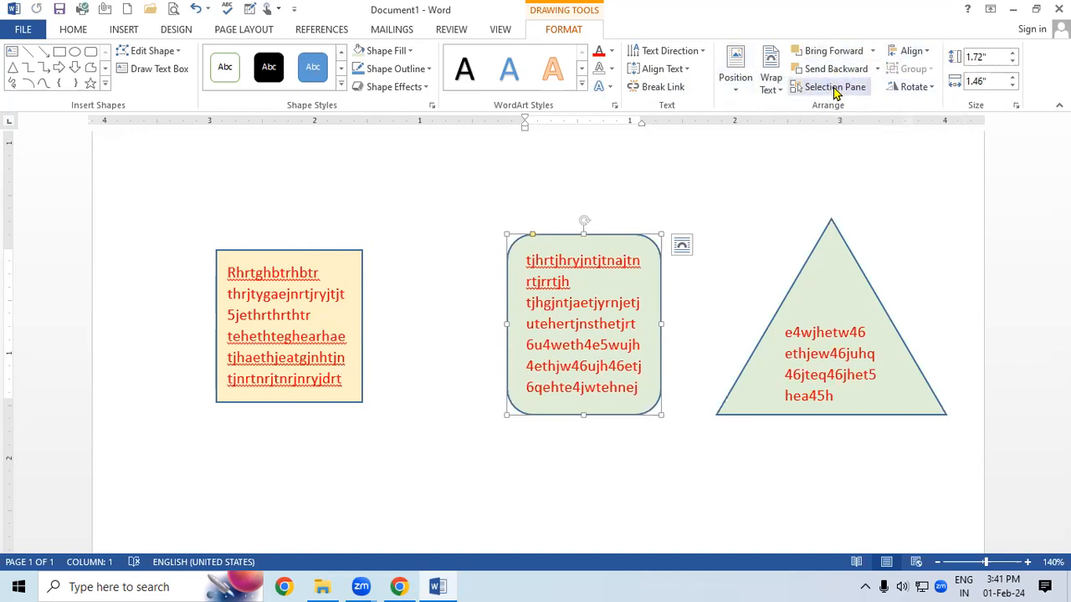
- Insert the portrait photo from a file and place it right of the WordArt heading, above the triangle
left_click(690, 197)
scroll(669, 191, "up", 3)
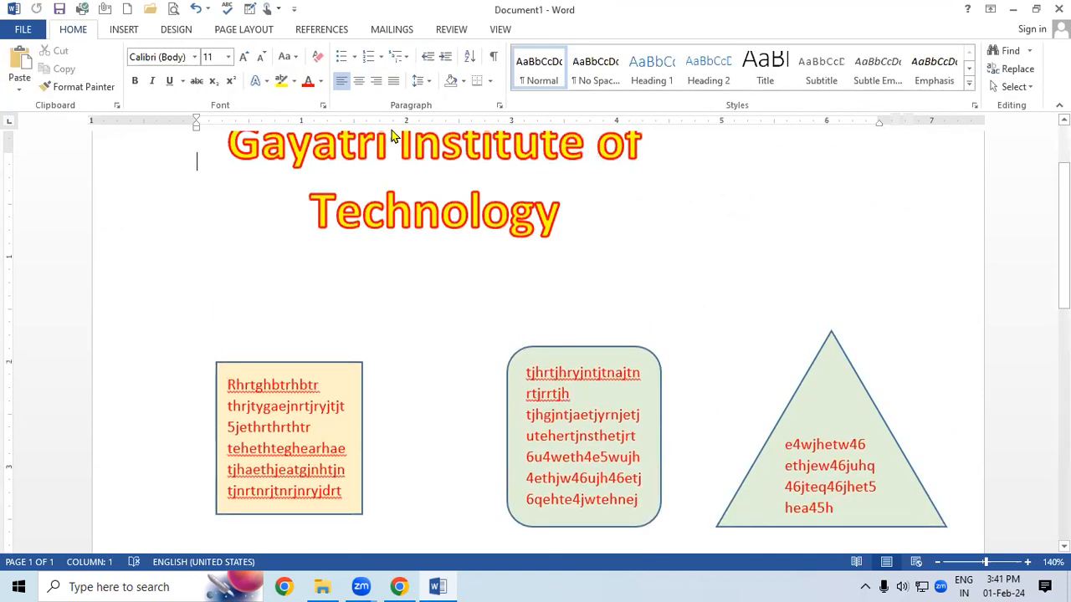
left_click(124, 30)
left_click(143, 68)
double_click(180, 121)
left_click_drag(231, 214, 753, 245)
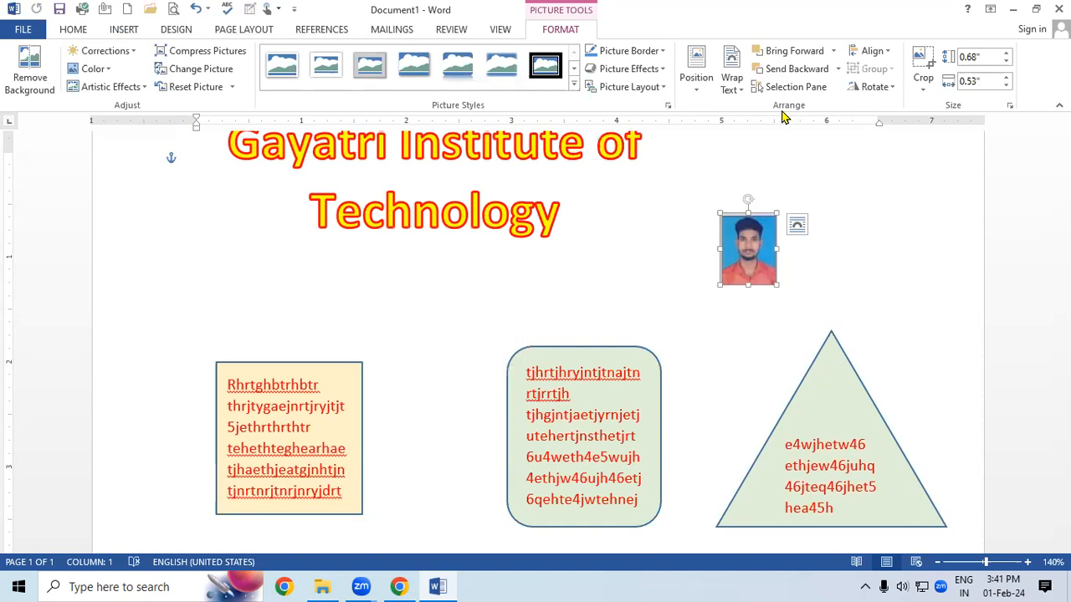
- Preview the photo's page positions, set its text wrapping to Square and move it up and left toward the heading
left_click(698, 83)
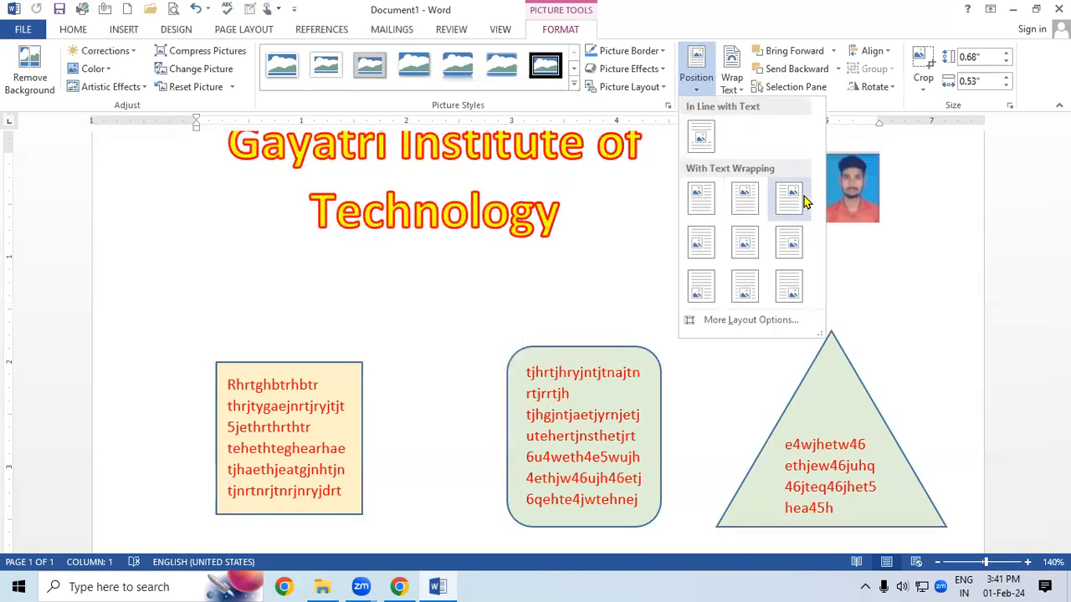
left_click(732, 81)
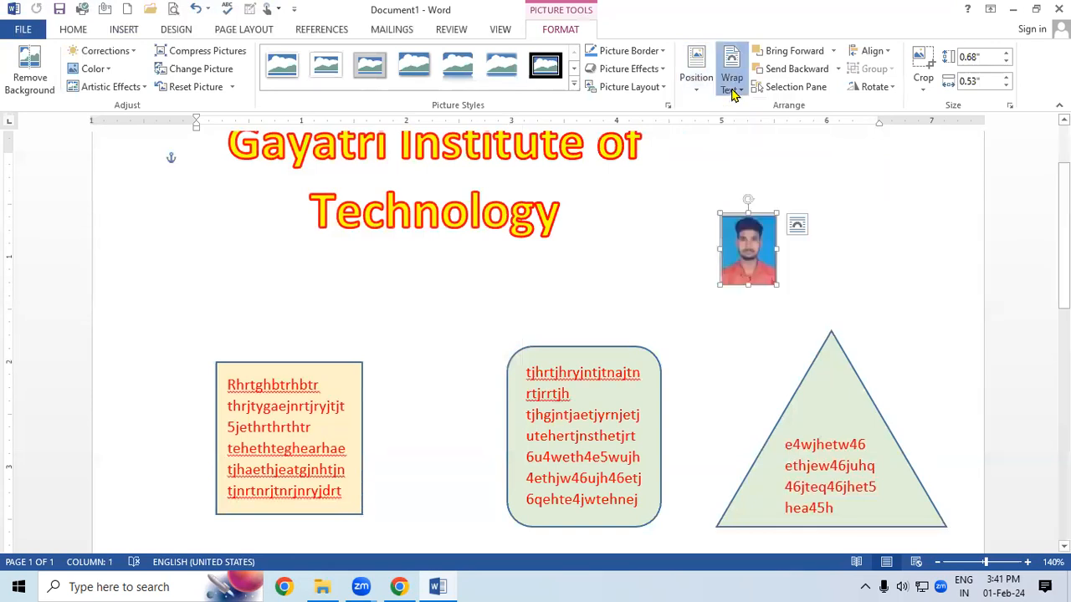
left_click(756, 126)
left_click_drag(745, 252, 691, 194)
- Set the photo's wrapping to In Line with Text and try to move it freely across the page
left_click(732, 82)
left_click(757, 103)
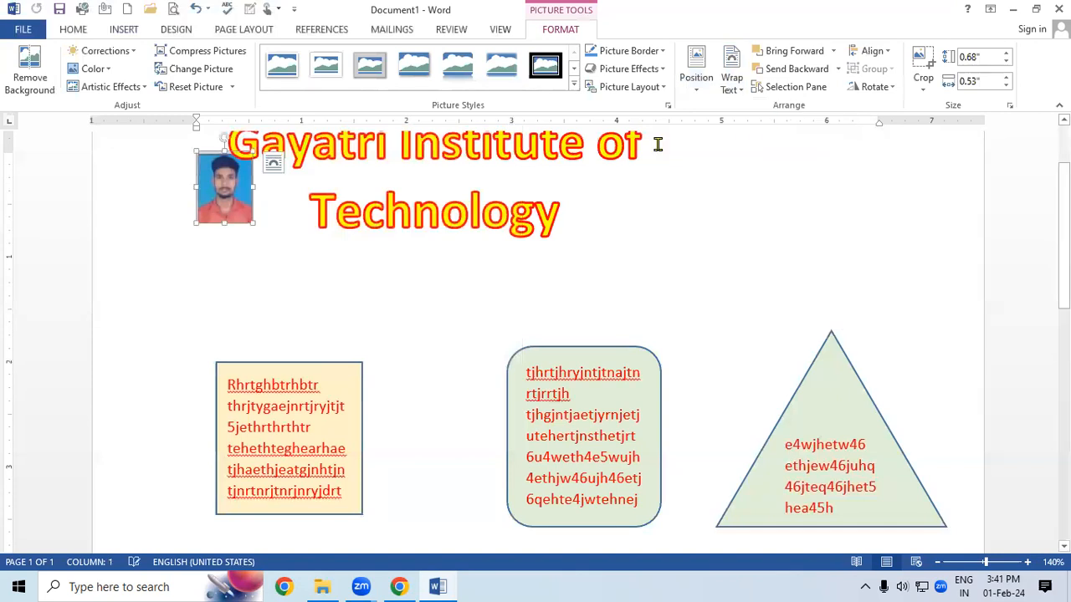
left_click_drag(242, 204, 434, 291)
left_click(231, 201)
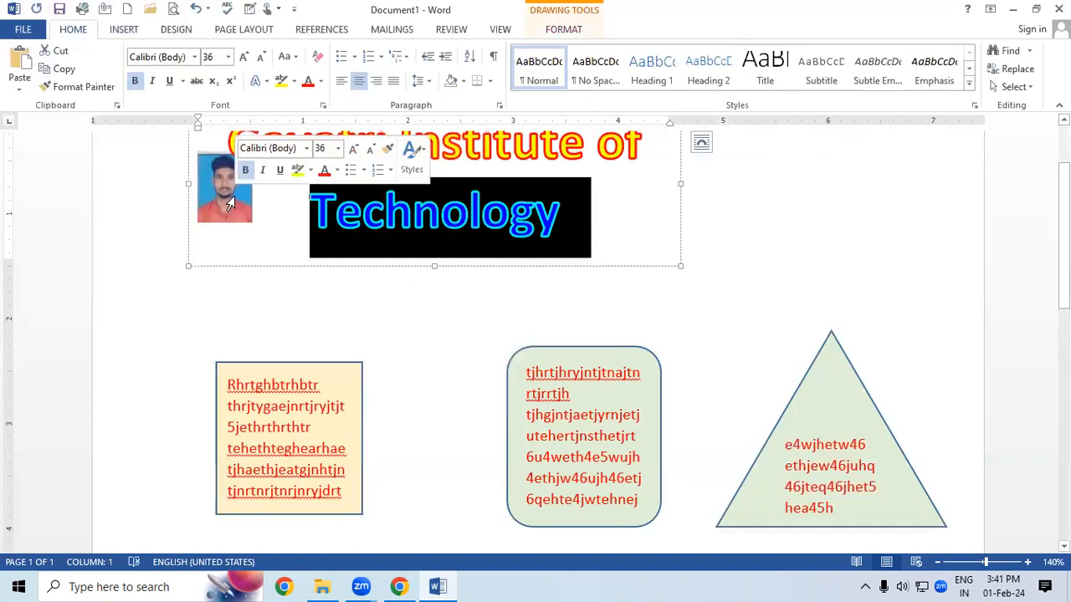